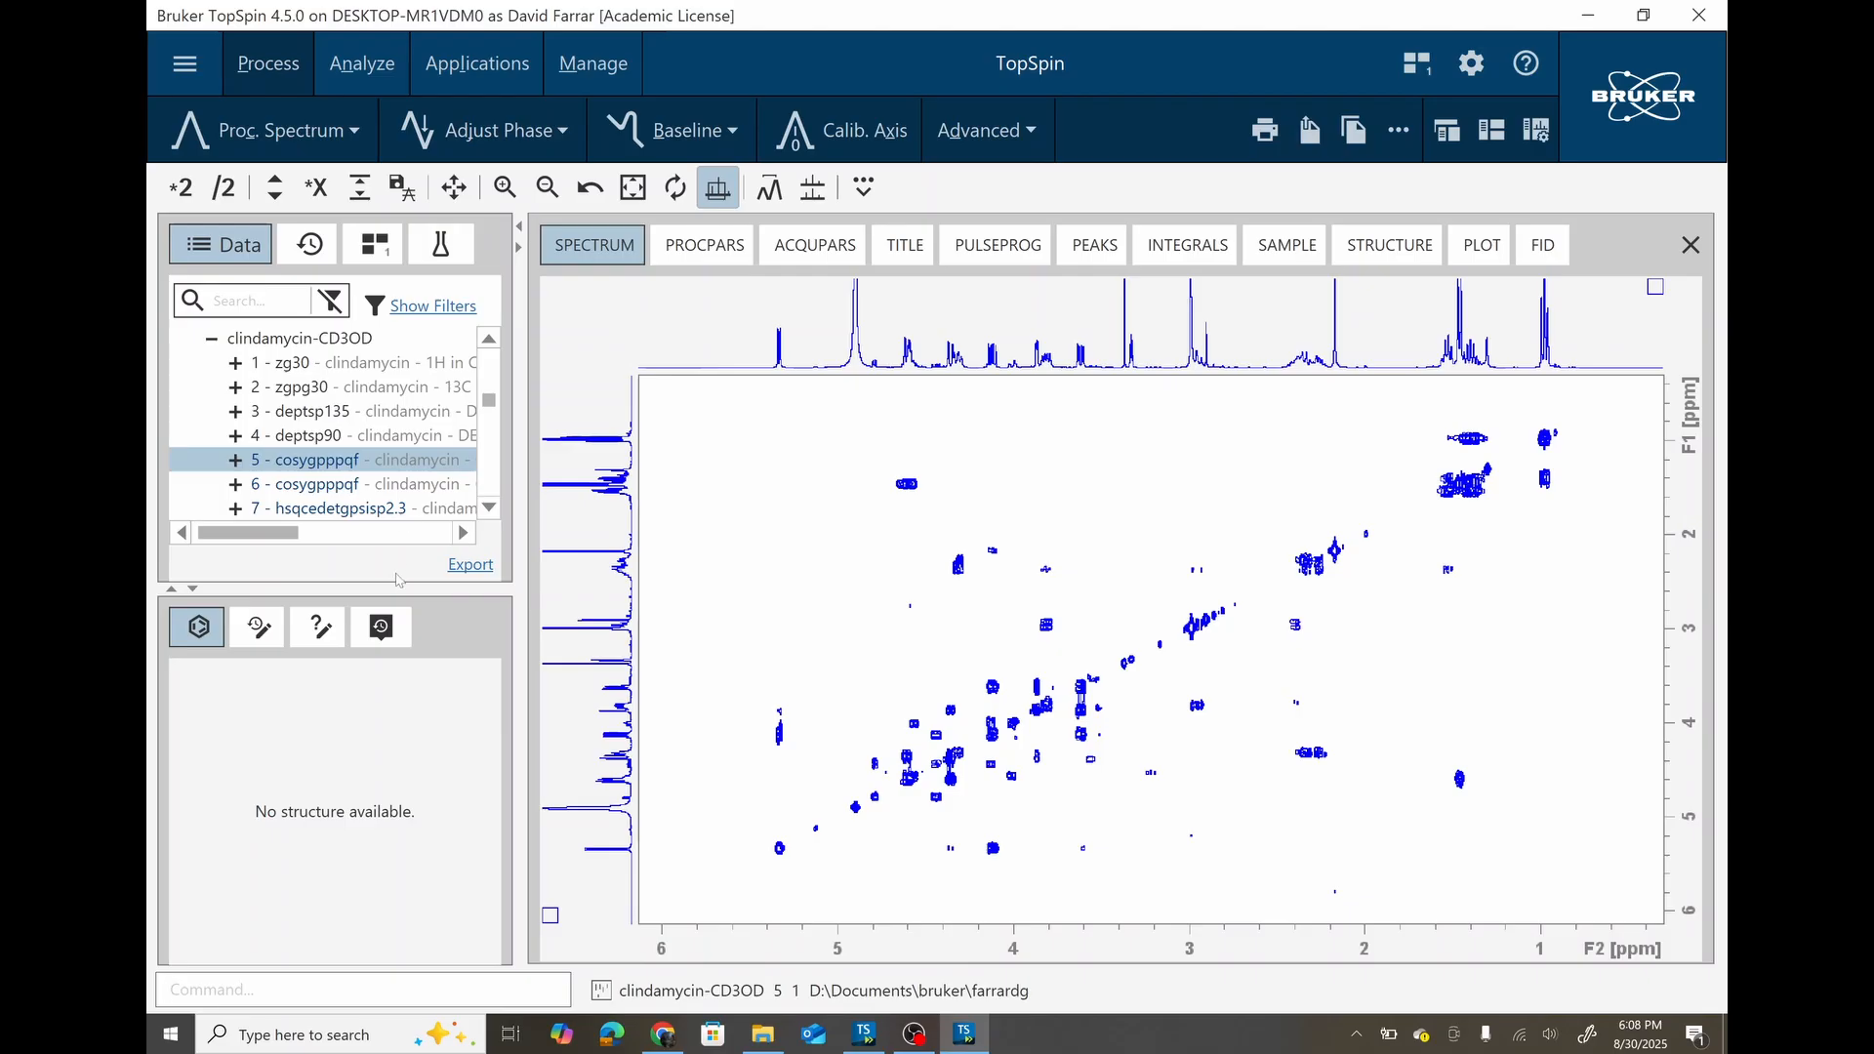
Enlarge the data browser and display dataset 1 (zg30) of clindamycin-CD3OD.
{"action": "left_click_drag", "start_coordinate": [401, 589], "coordinate": [402, 780]}
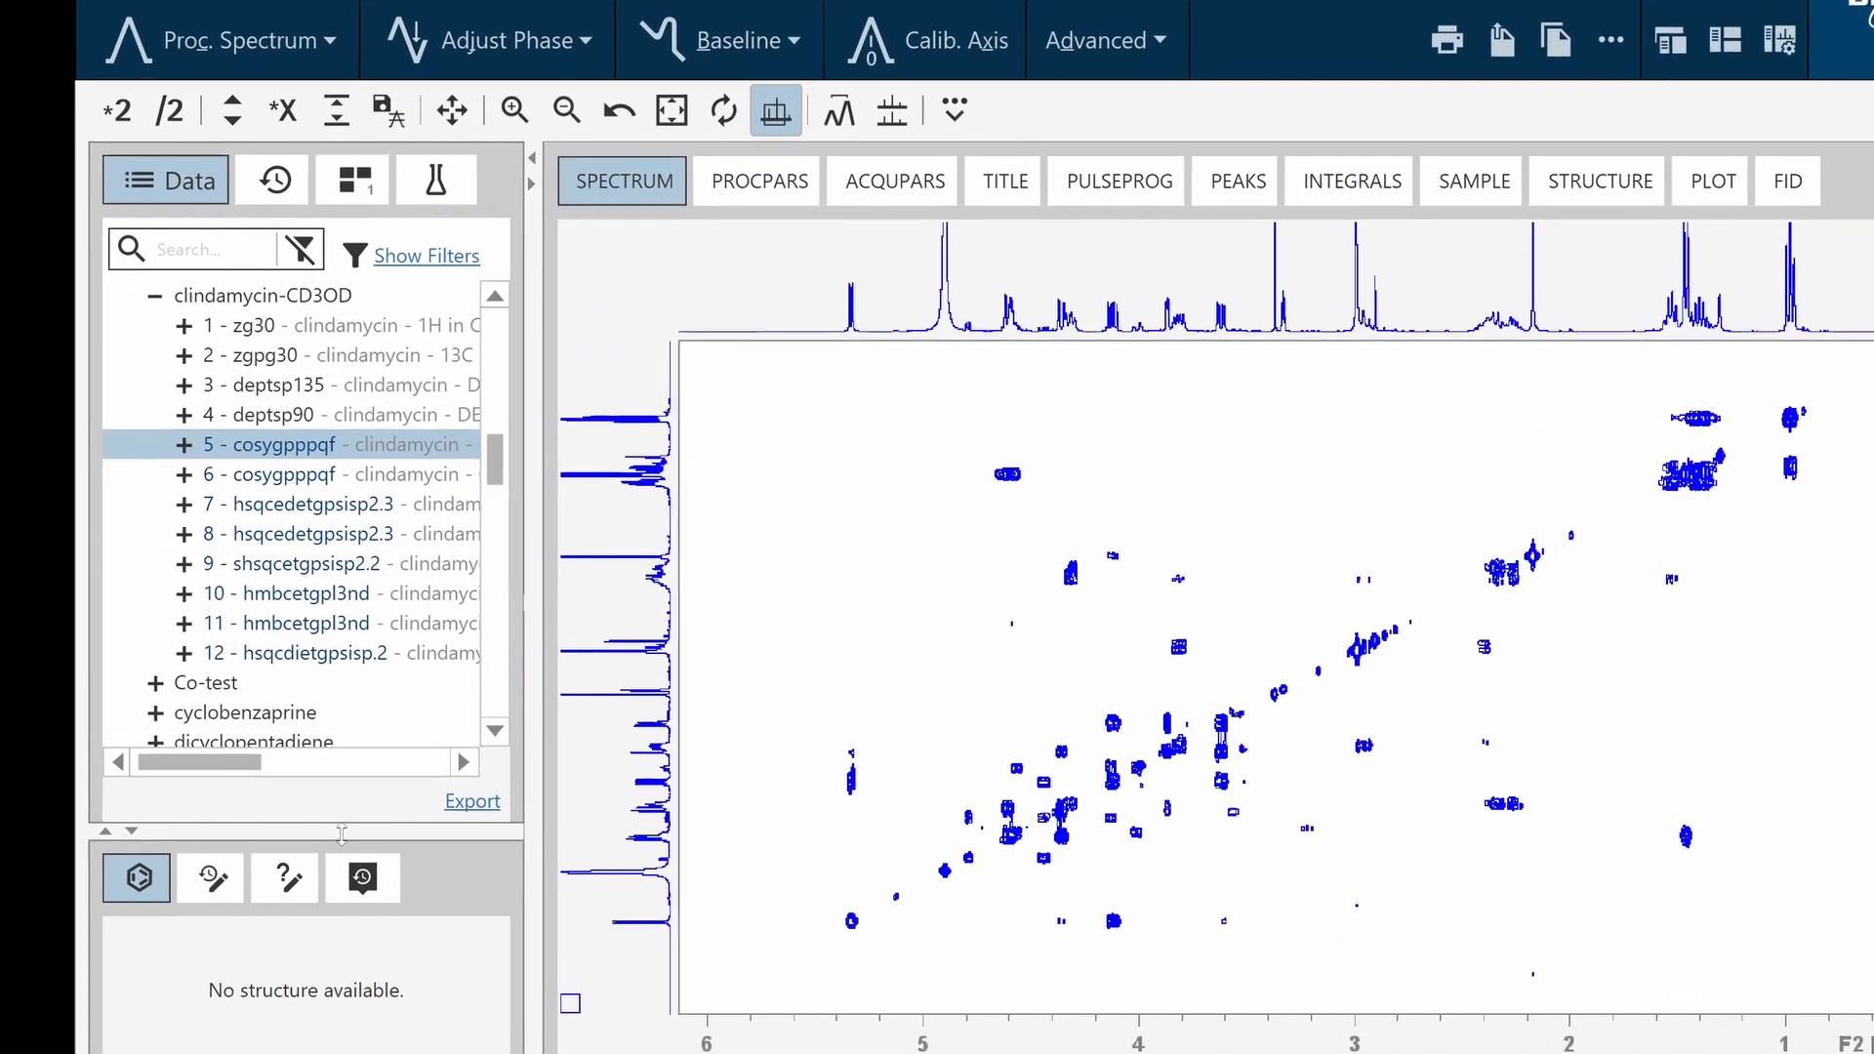
{"action": "left_click_drag", "start_coordinate": [536, 628], "coordinate": [647, 625]}
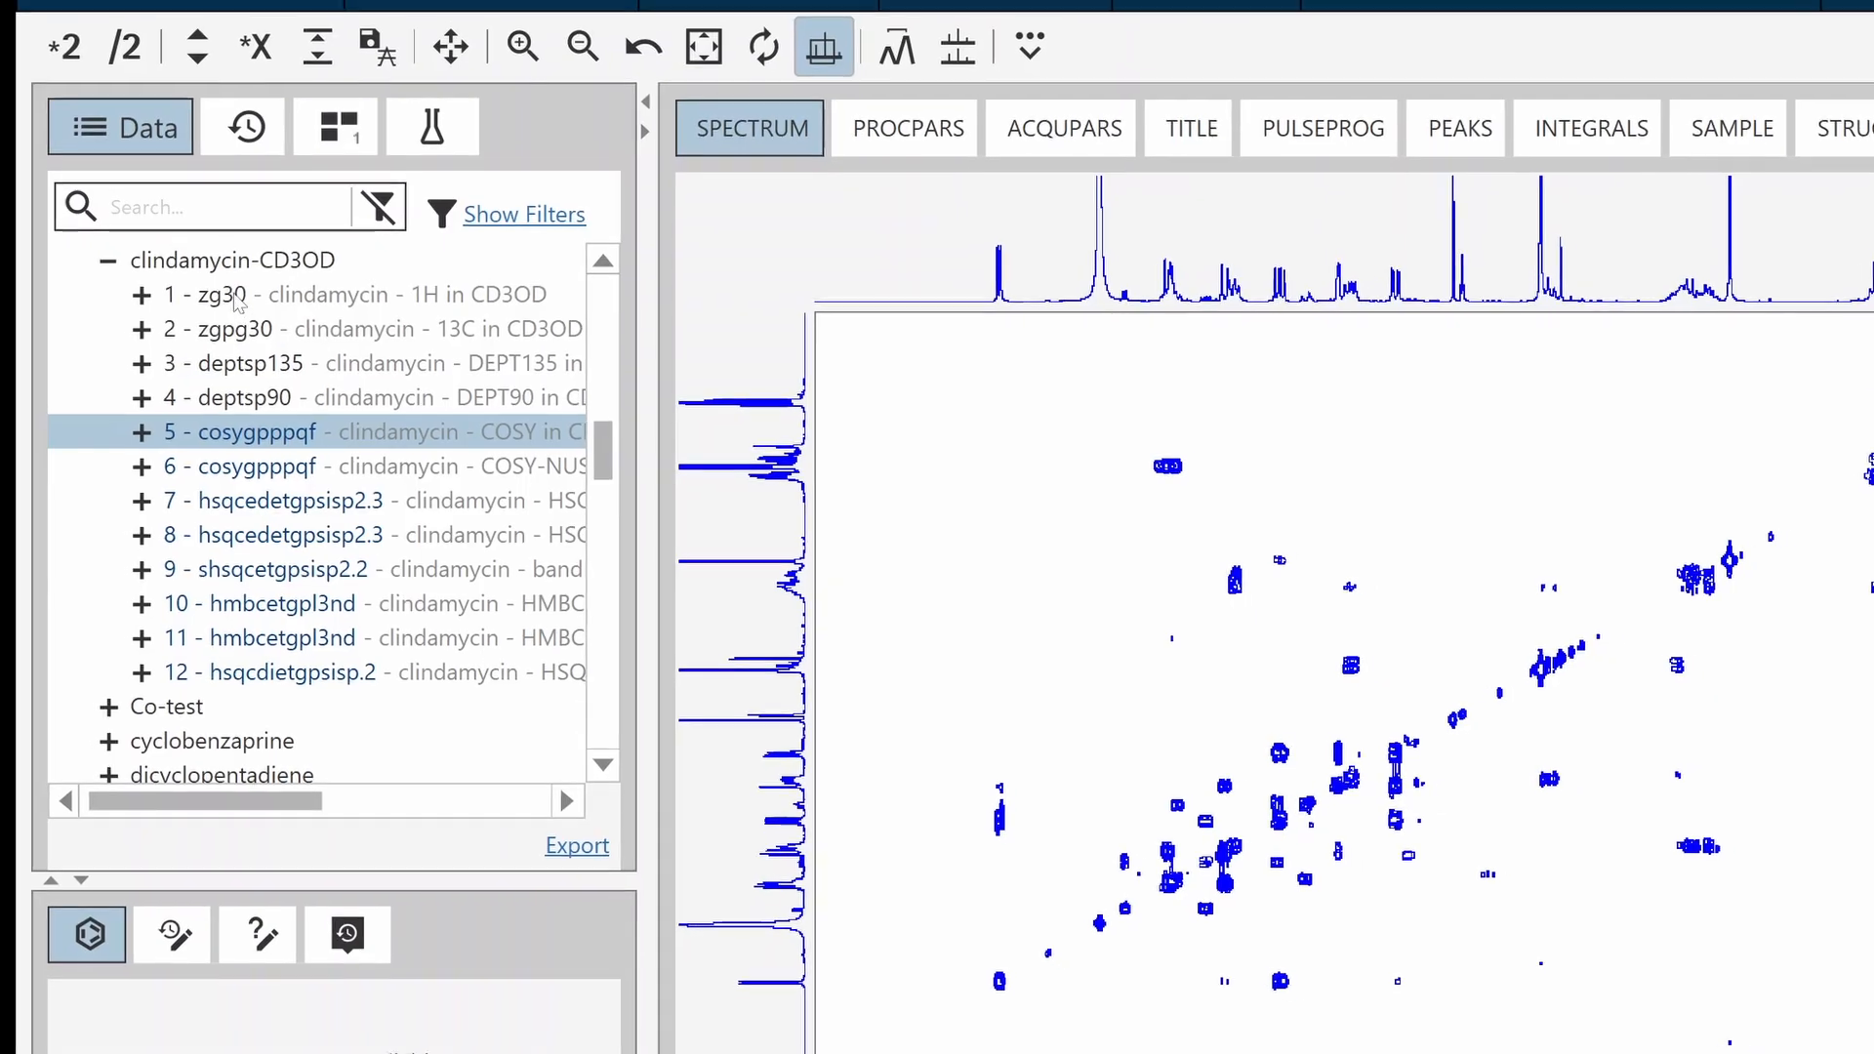
{"action": "left_click", "coordinate": [232, 293]}
{"action": "right_click", "coordinate": [246, 309]}
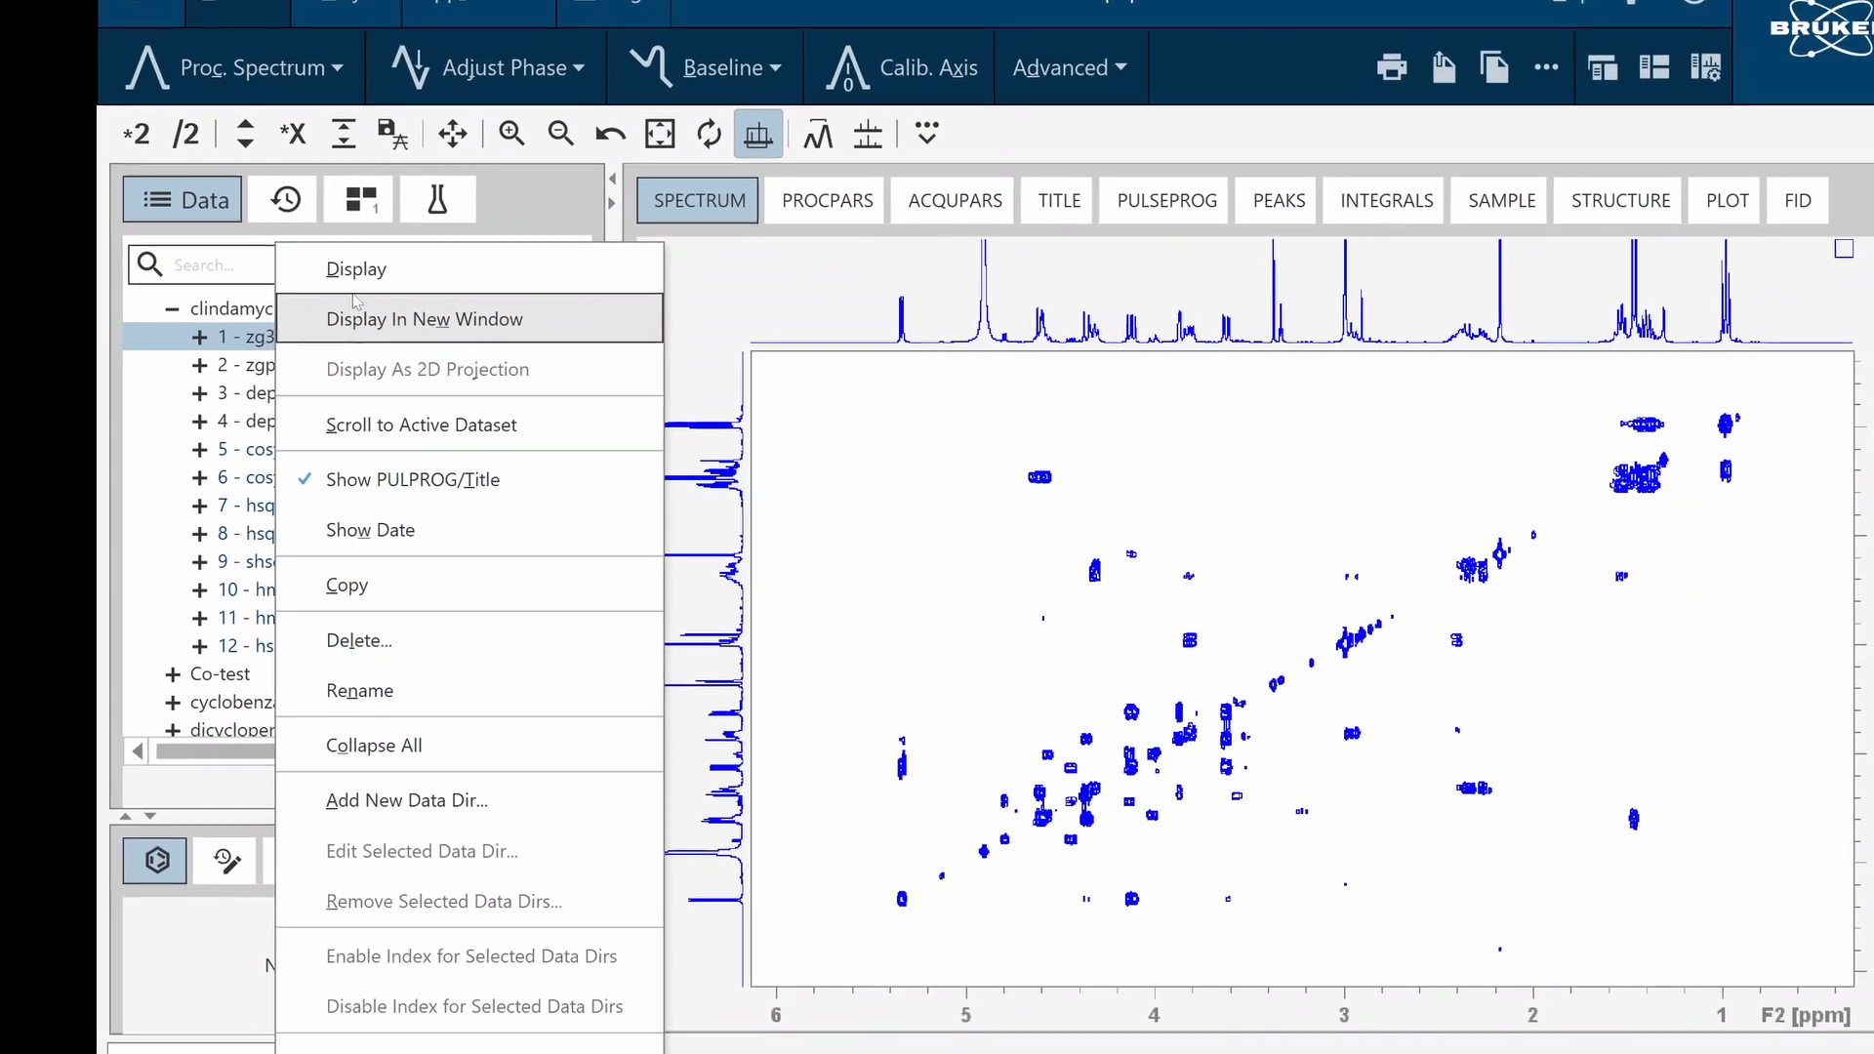
{"action": "left_click", "coordinate": [356, 305]}
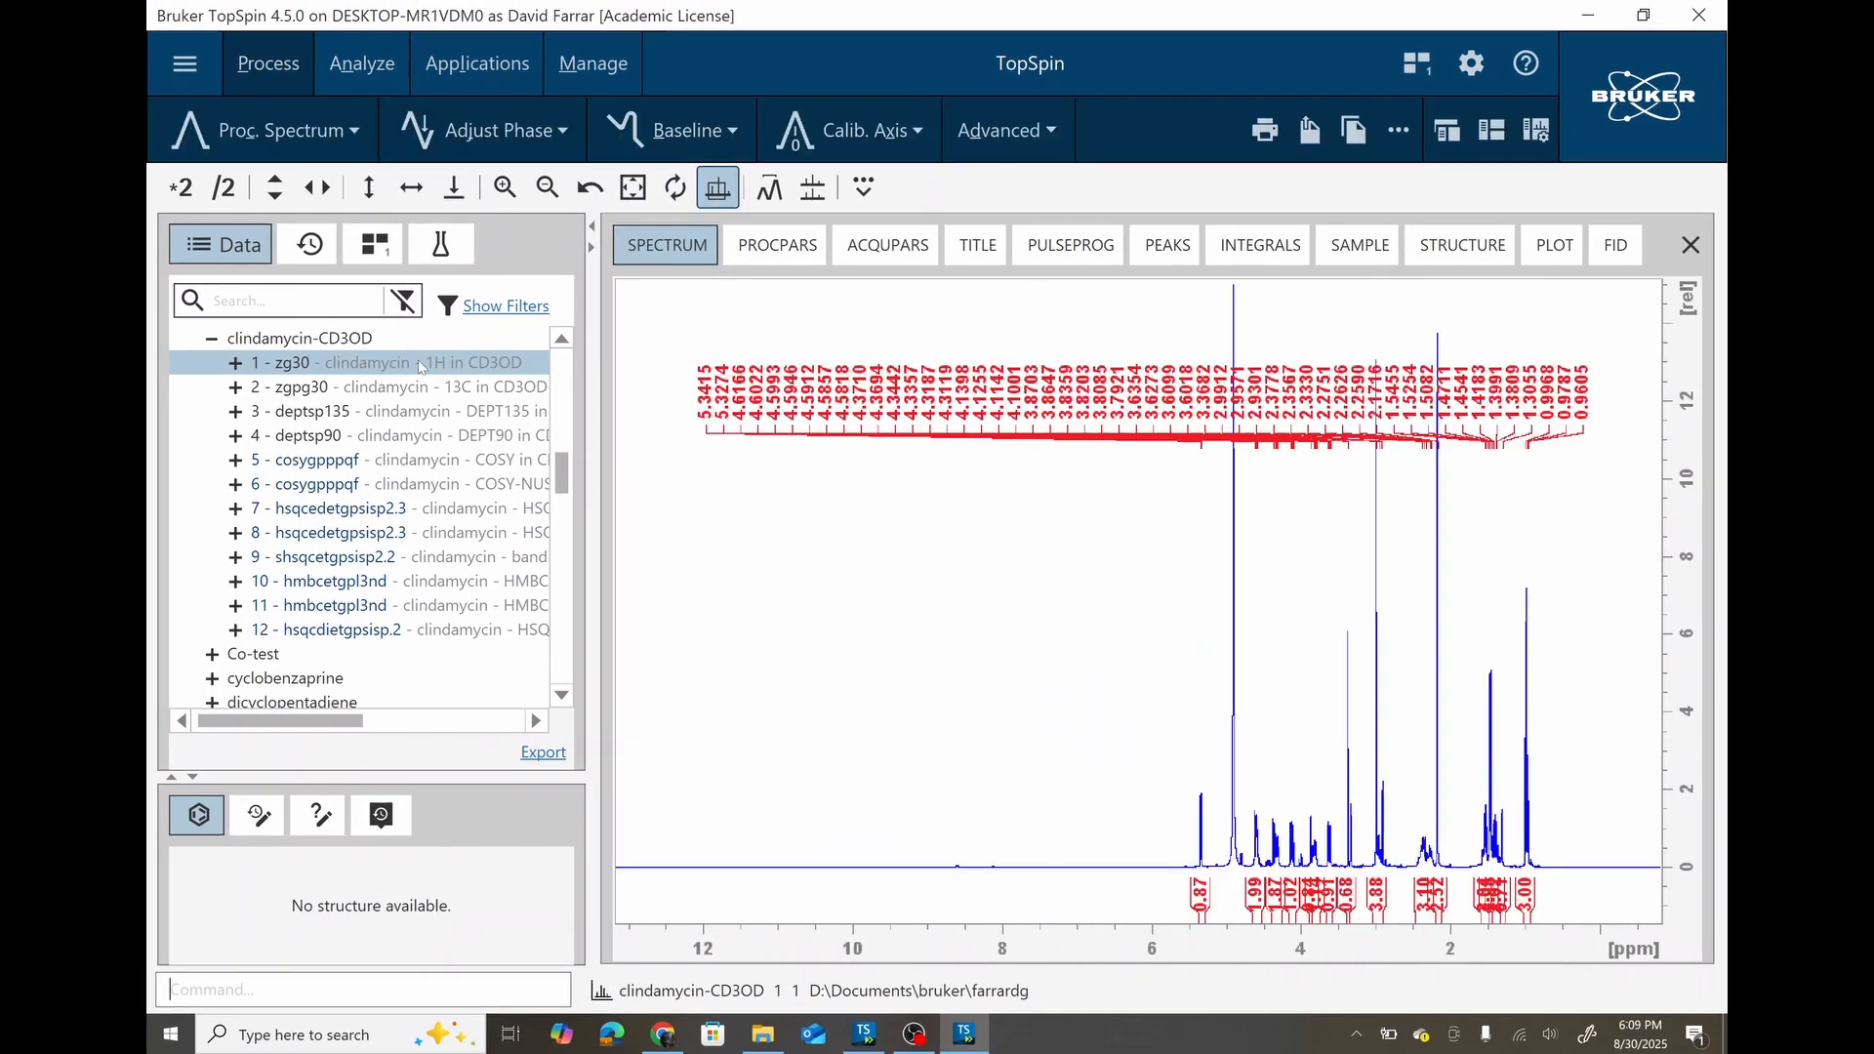
Collapse the data browser and open the standard Bruker format dataset folder 1 from Downloads.
{"action": "left_click", "coordinate": [593, 231]}
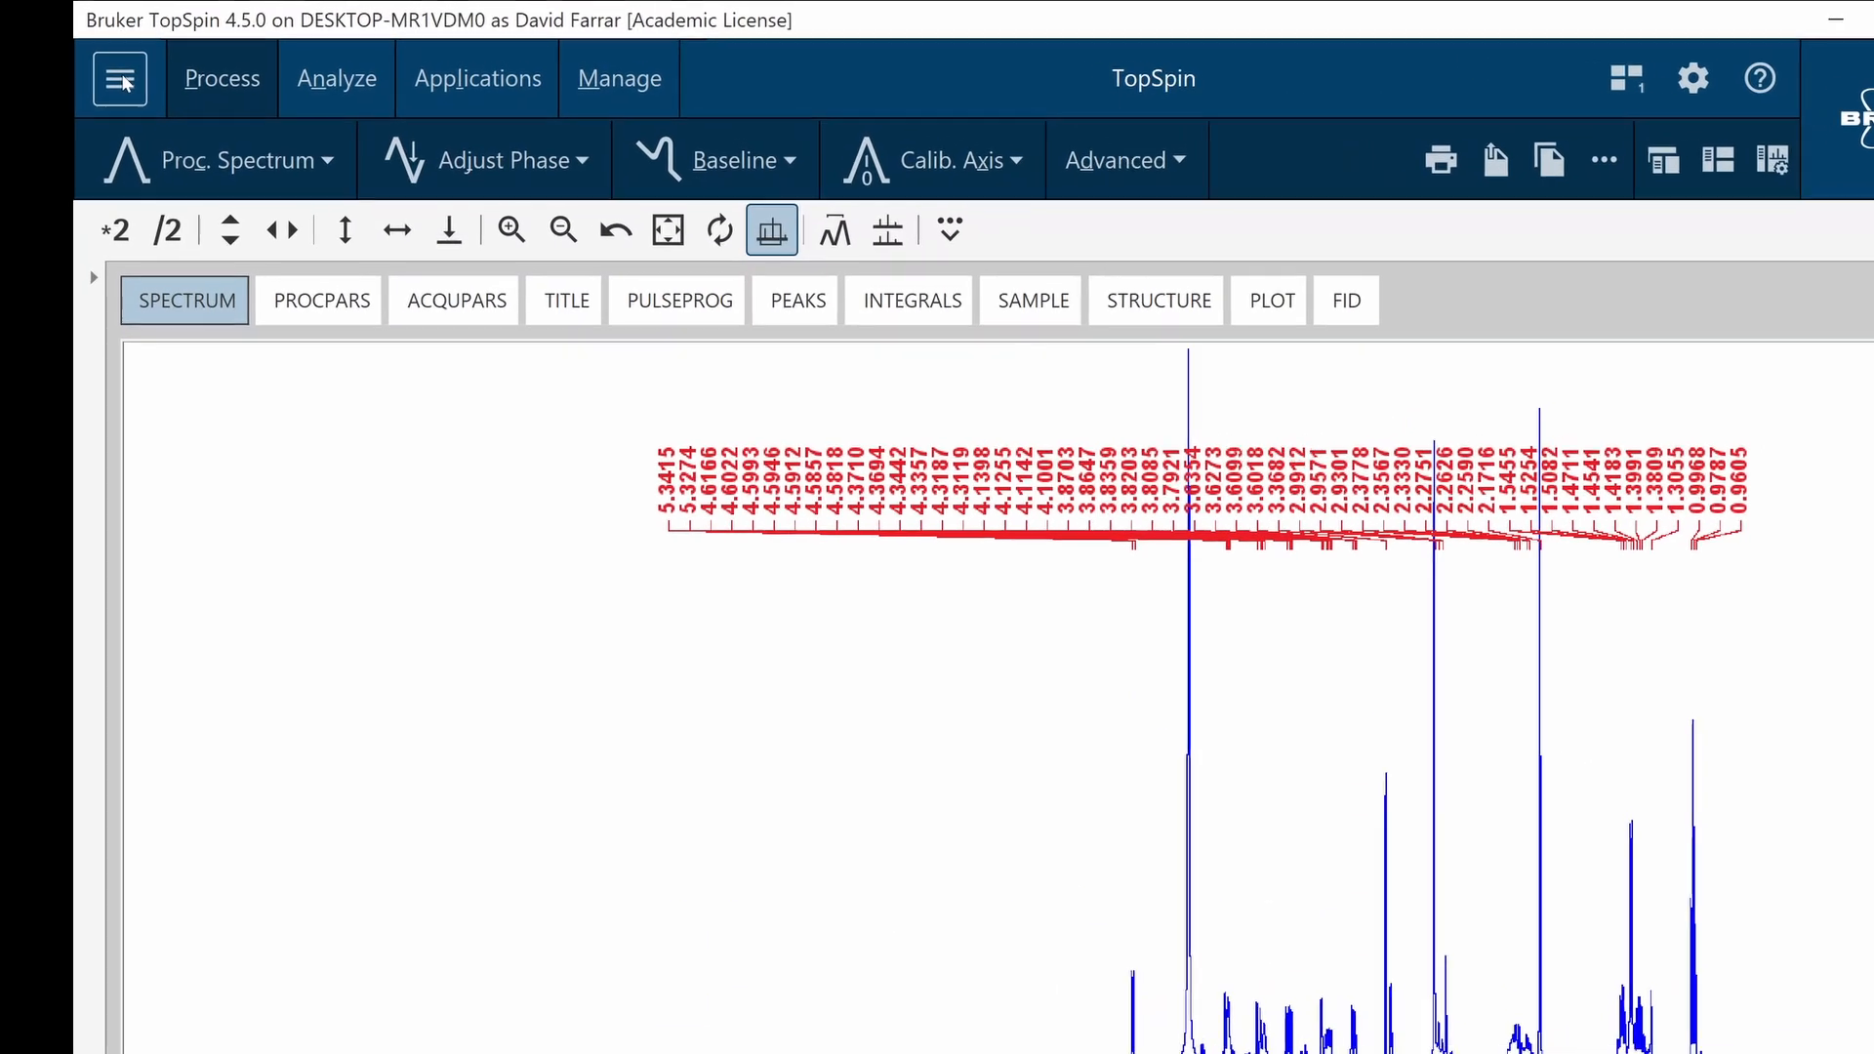
{"action": "left_click", "coordinate": [68, 95]}
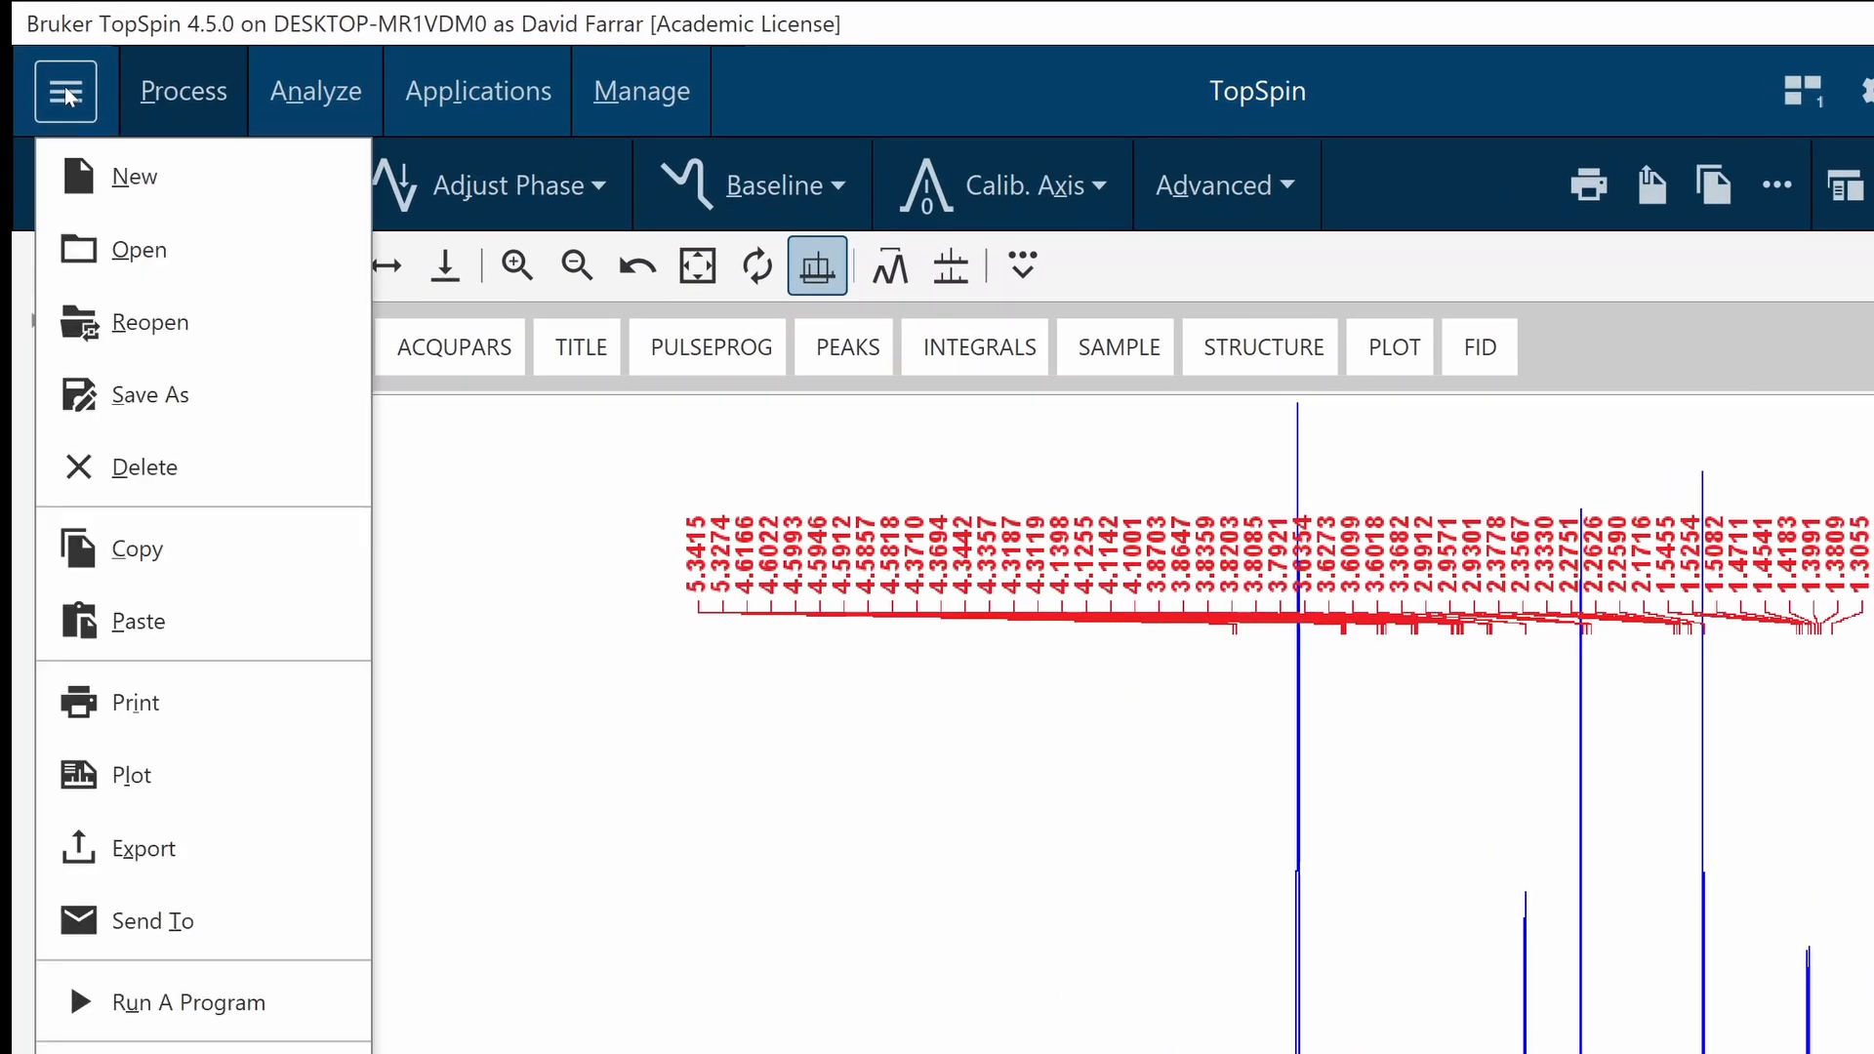
{"action": "left_click", "coordinate": [86, 252]}
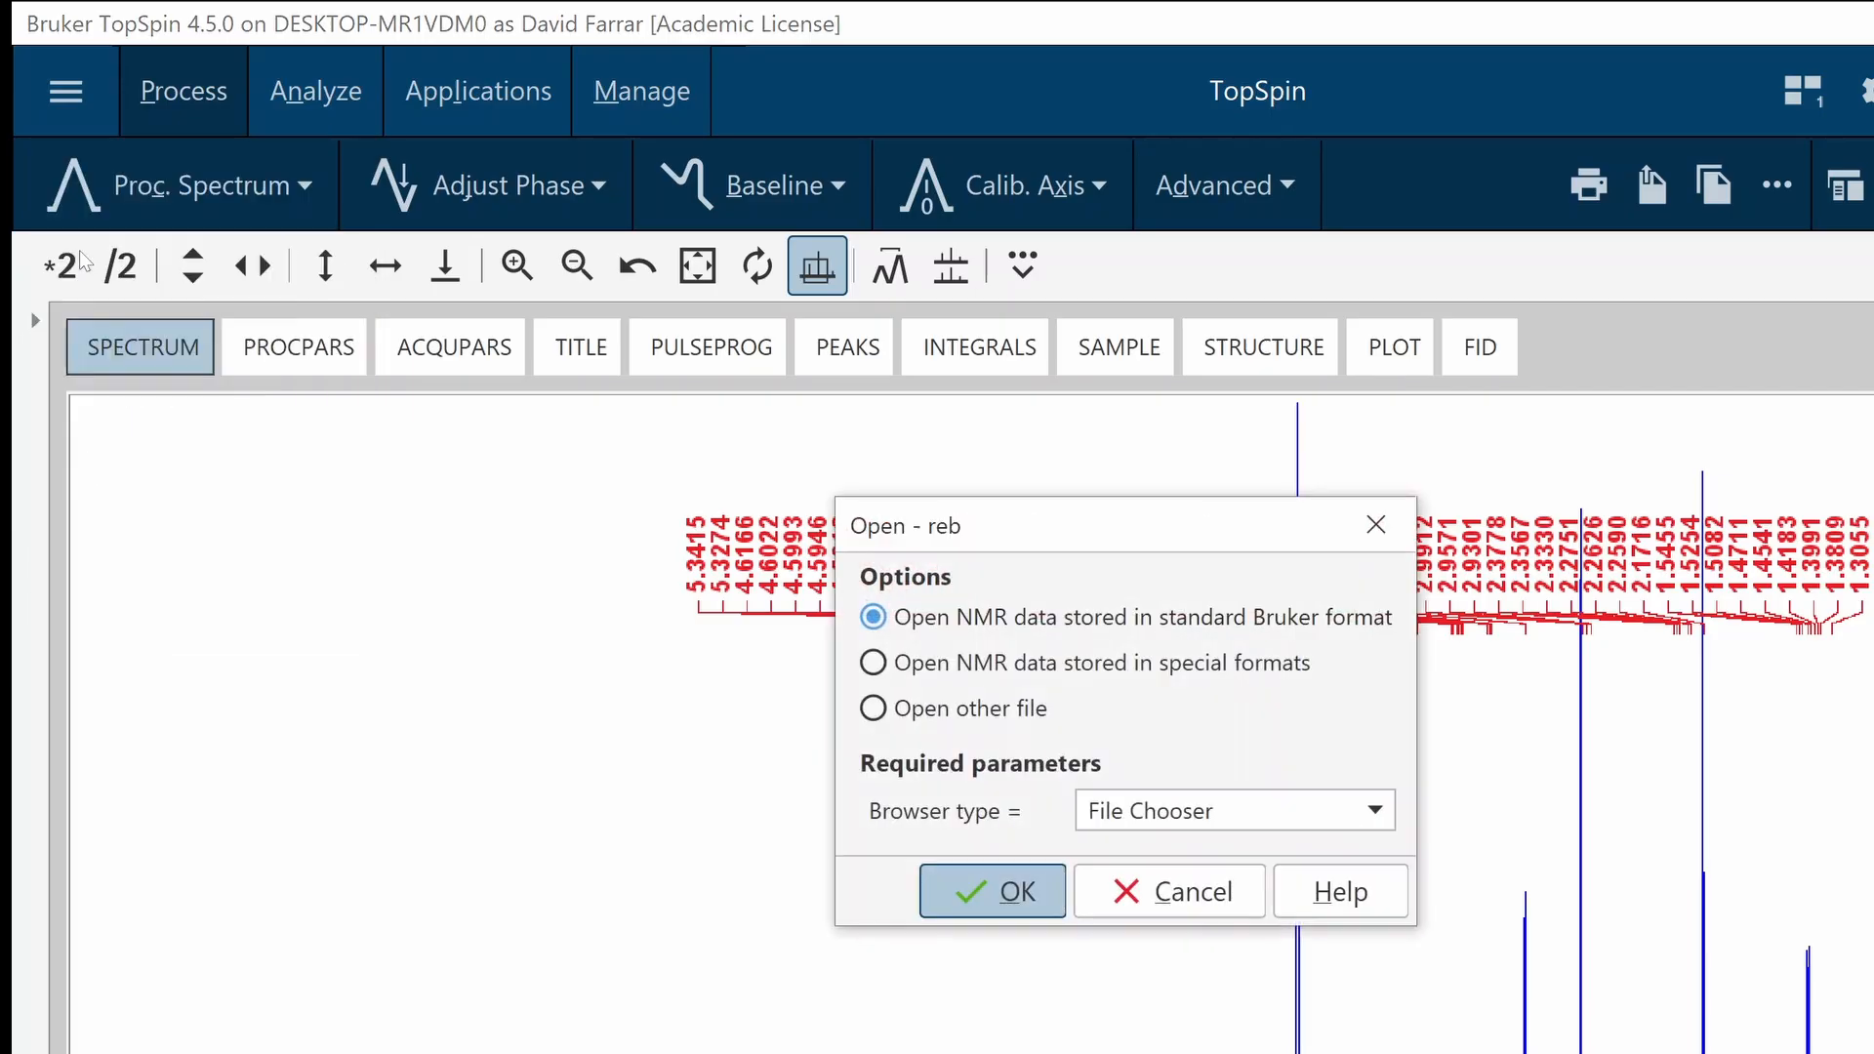
{"action": "left_click", "coordinate": [994, 891]}
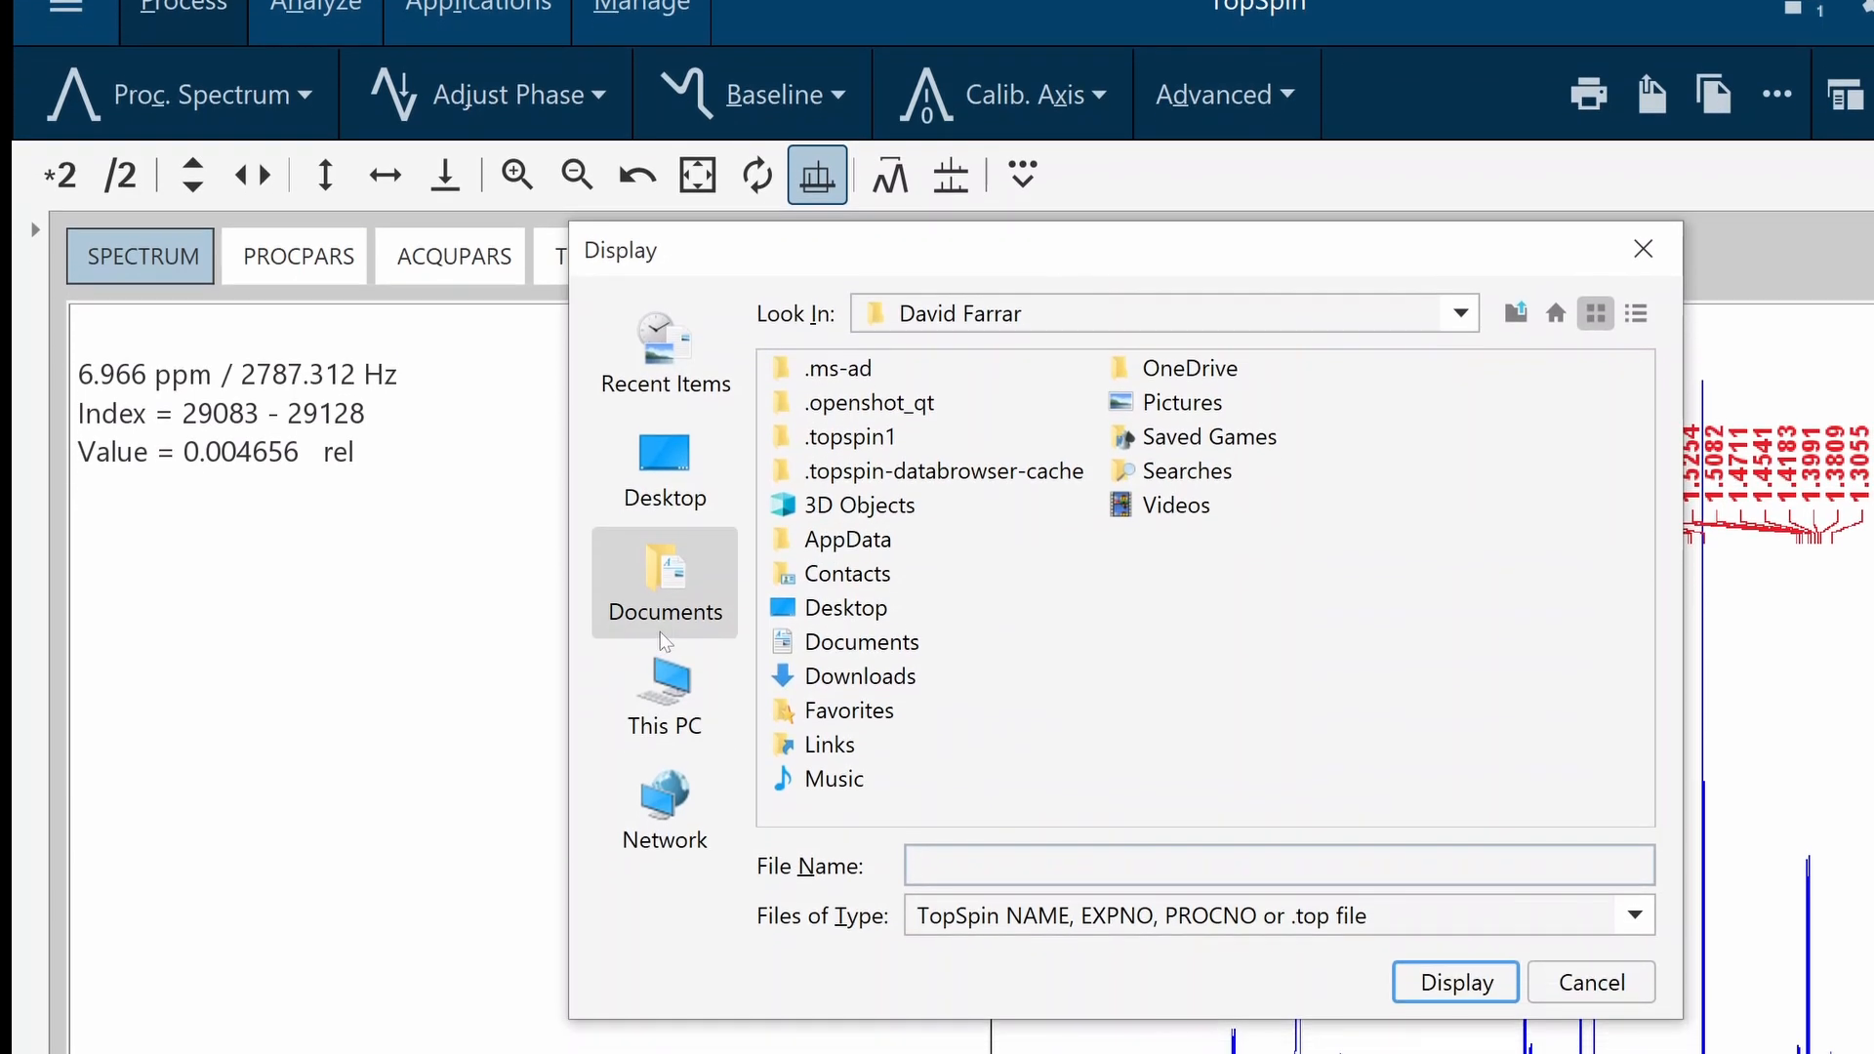
{"action": "double_click", "coordinate": [799, 679]}
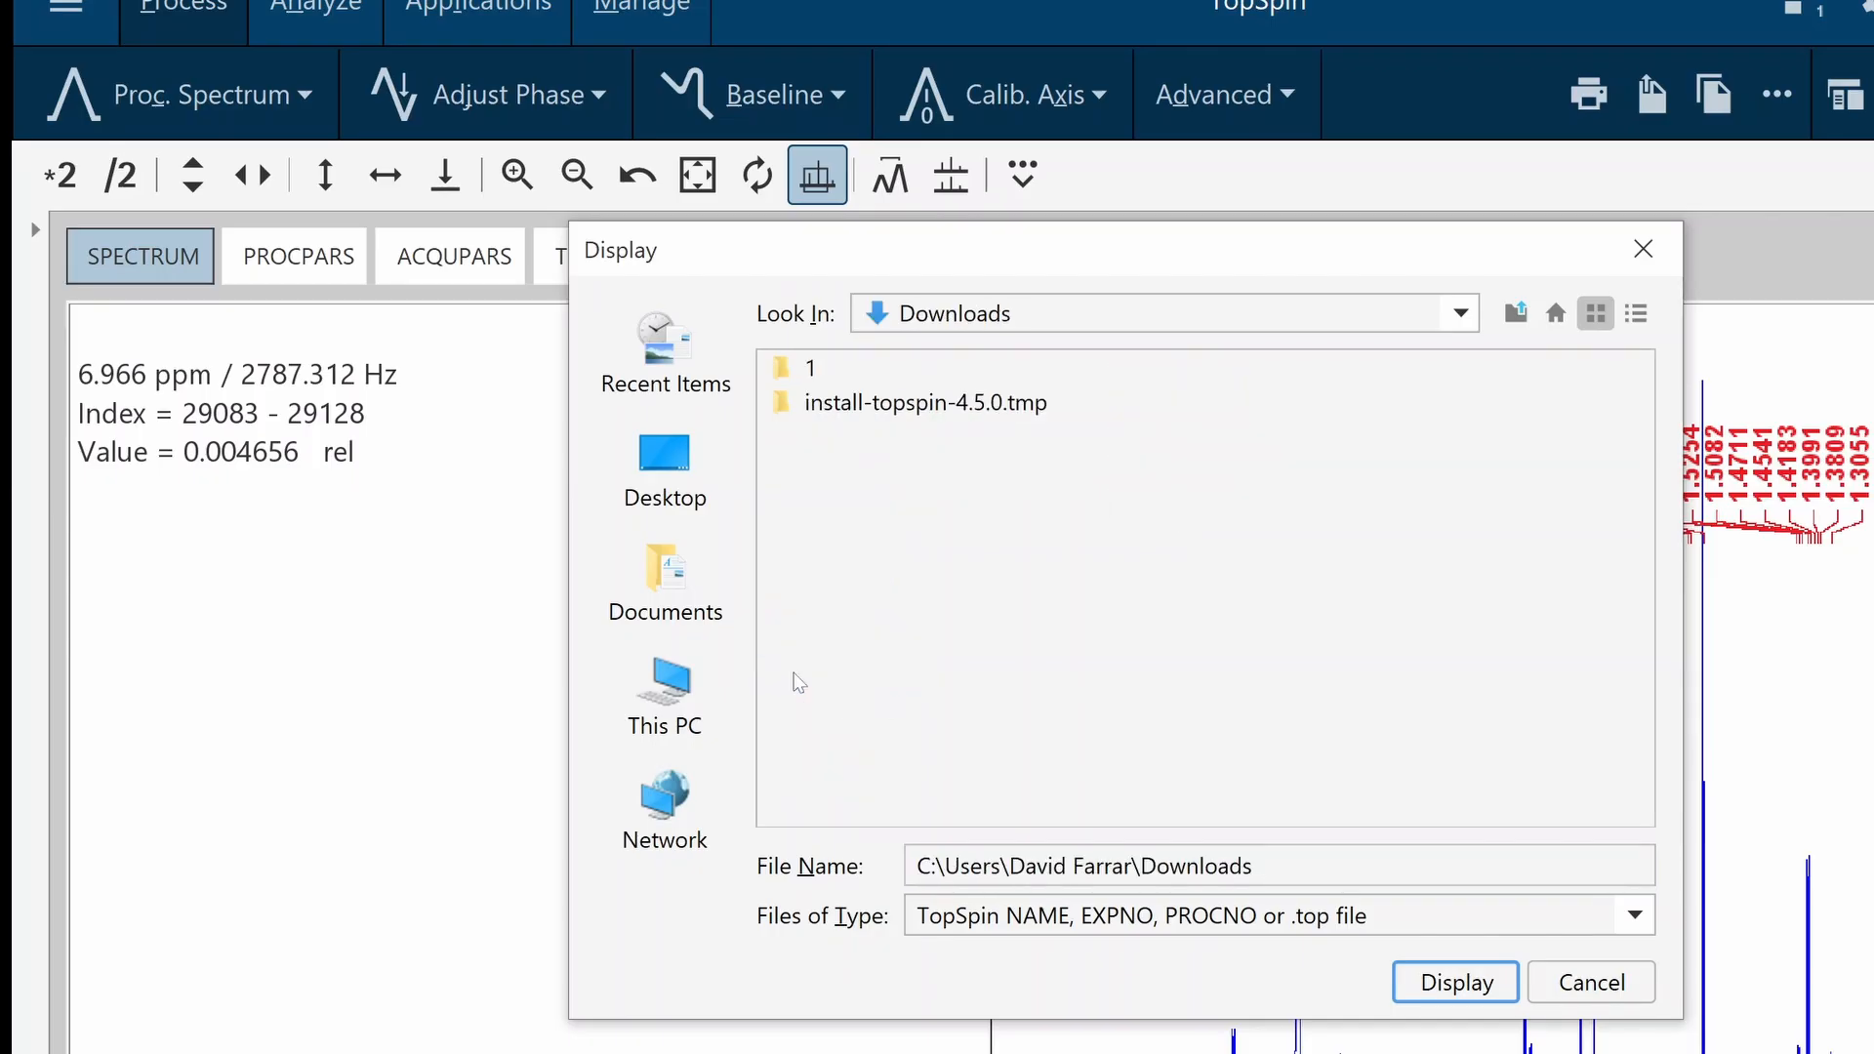
{"action": "left_click", "coordinate": [783, 372]}
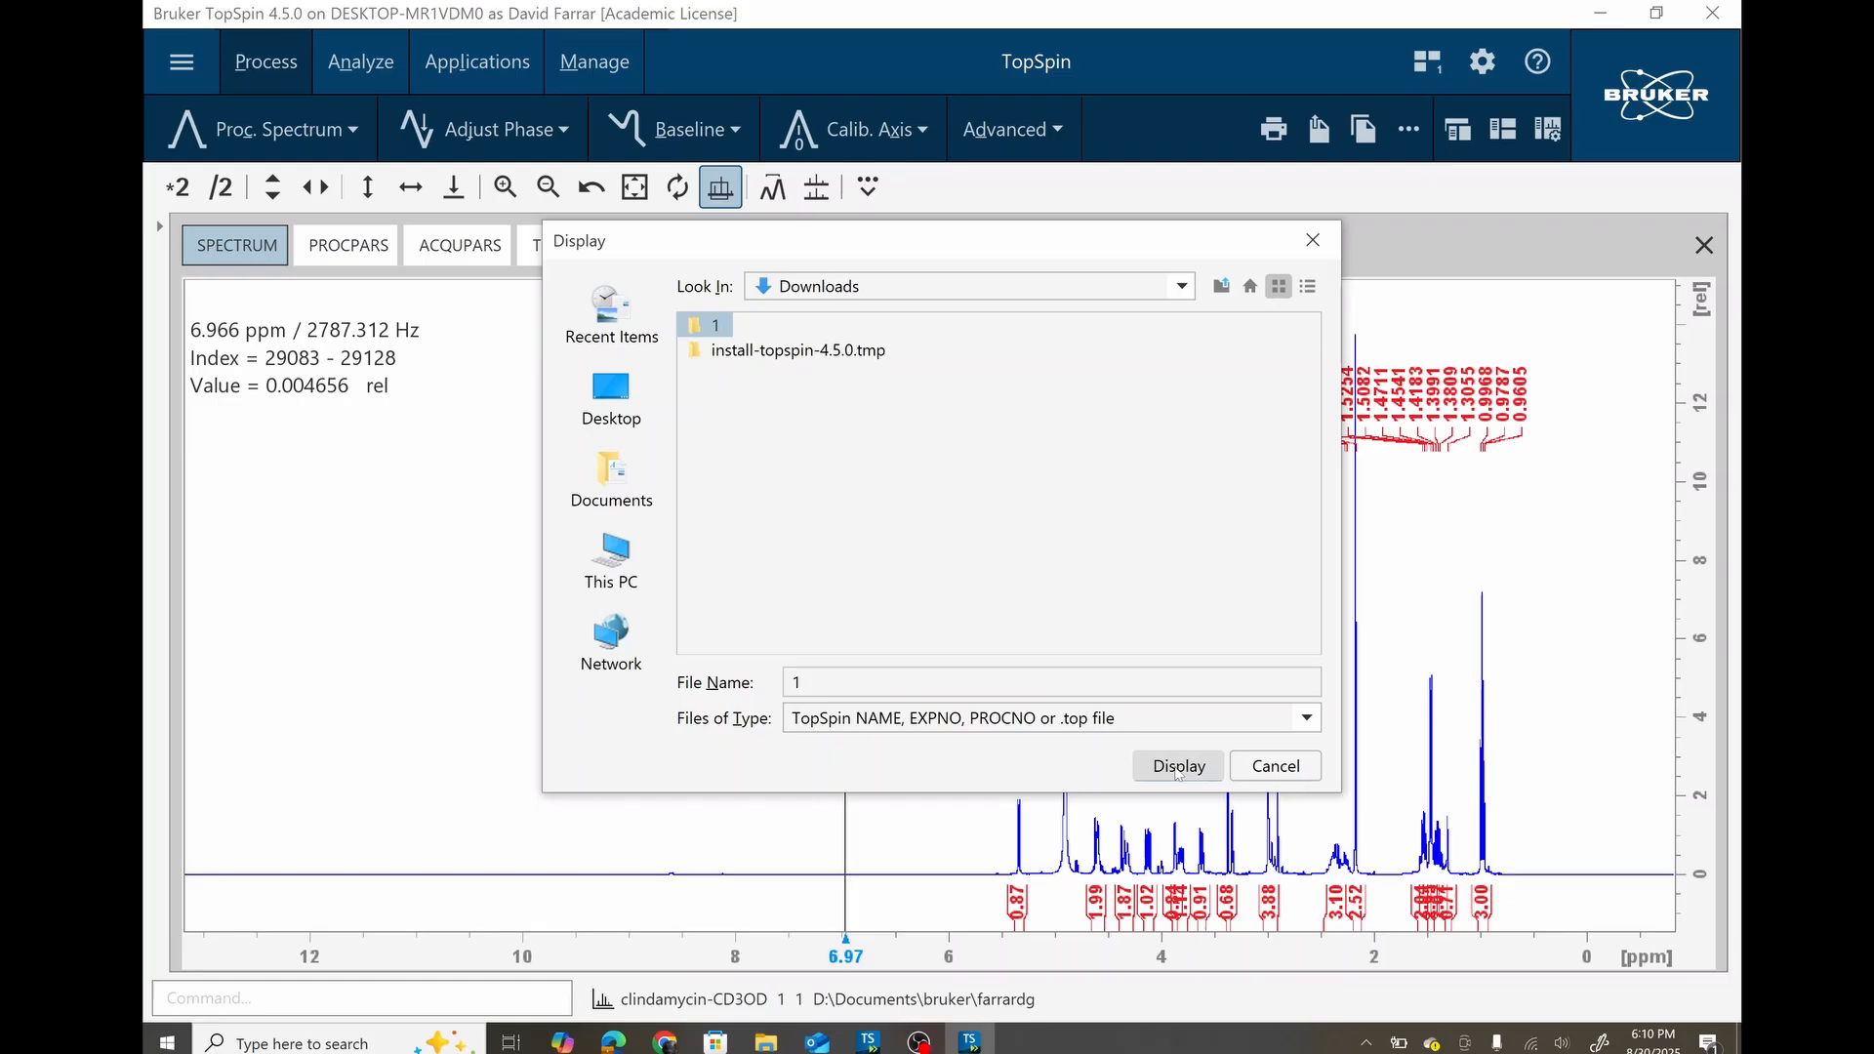
{"action": "left_click", "coordinate": [1179, 768]}
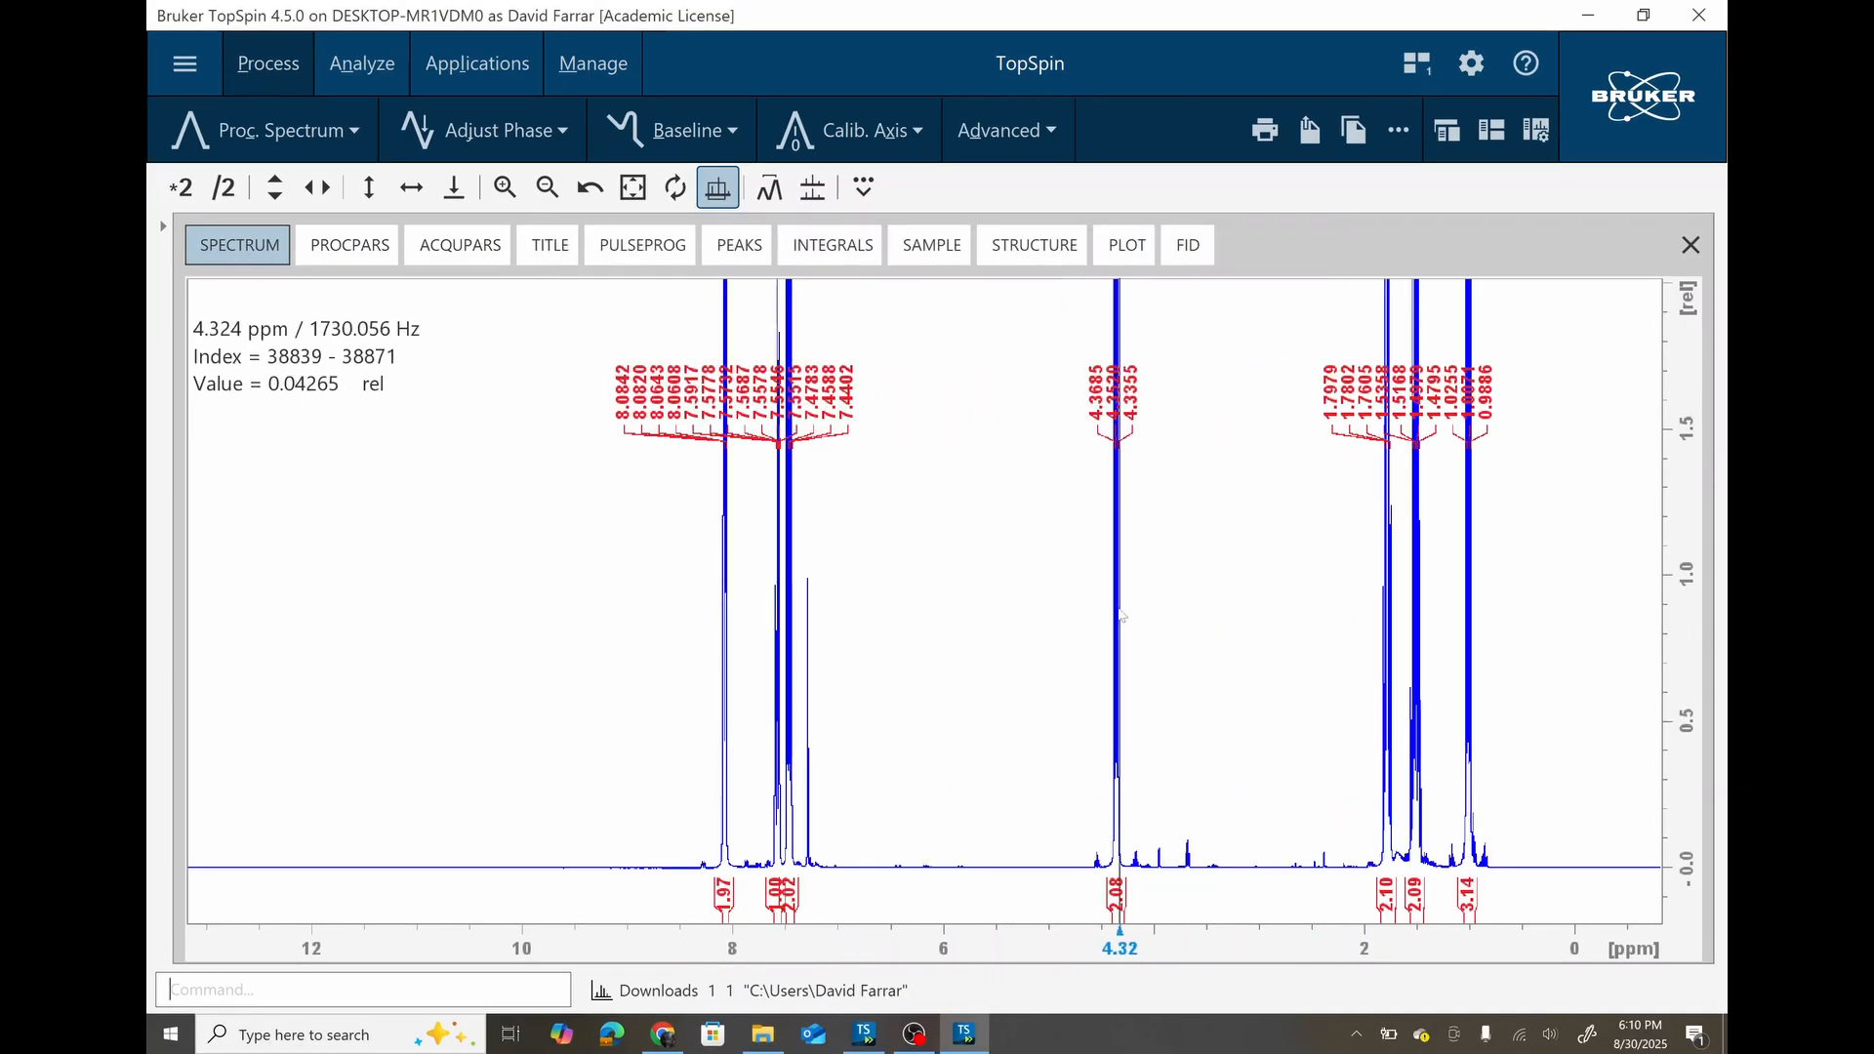
Scale the spectrum's intensity down and back up until the tallest peak near 1 ppm fits in the display.
{"action": "scroll", "coordinate": [954, 561], "scroll_direction": "down", "scroll_amount": 4}
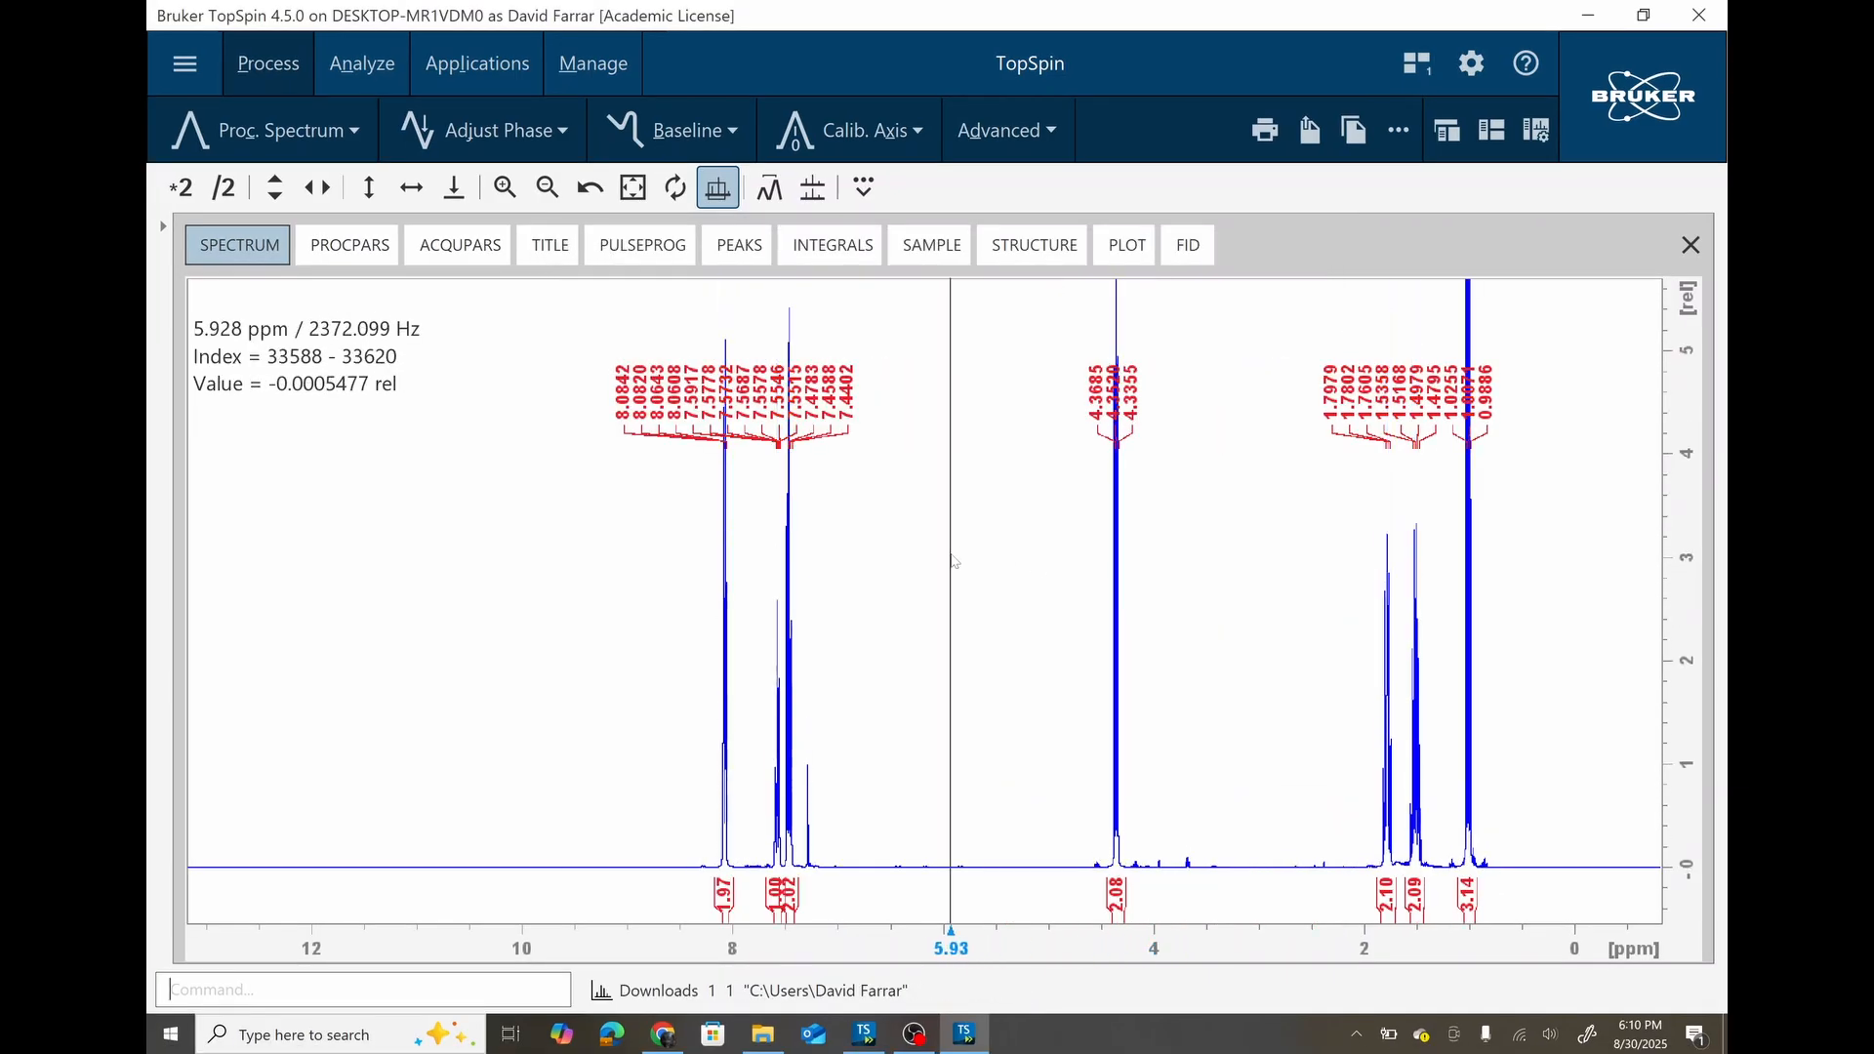
{"action": "scroll", "coordinate": [954, 560], "scroll_direction": "down", "scroll_amount": 4}
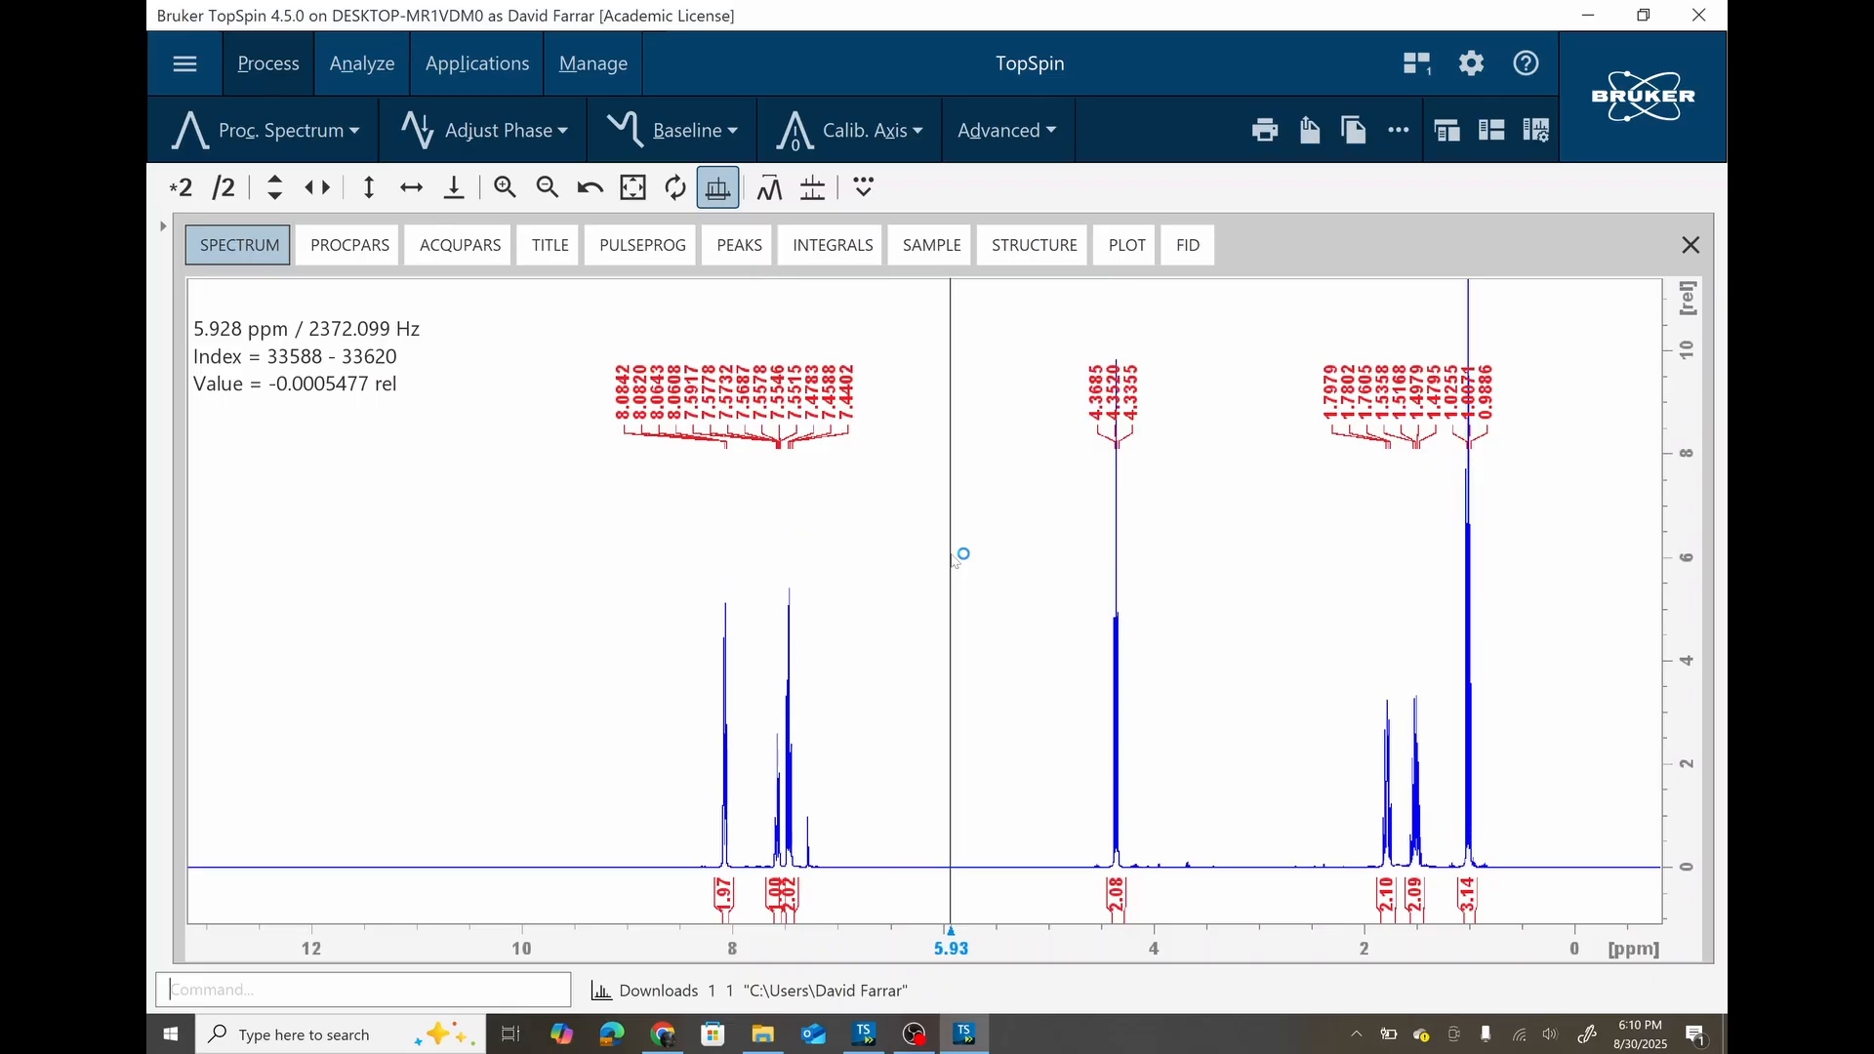
{"action": "scroll", "coordinate": [954, 560], "scroll_direction": "up", "scroll_amount": 2}
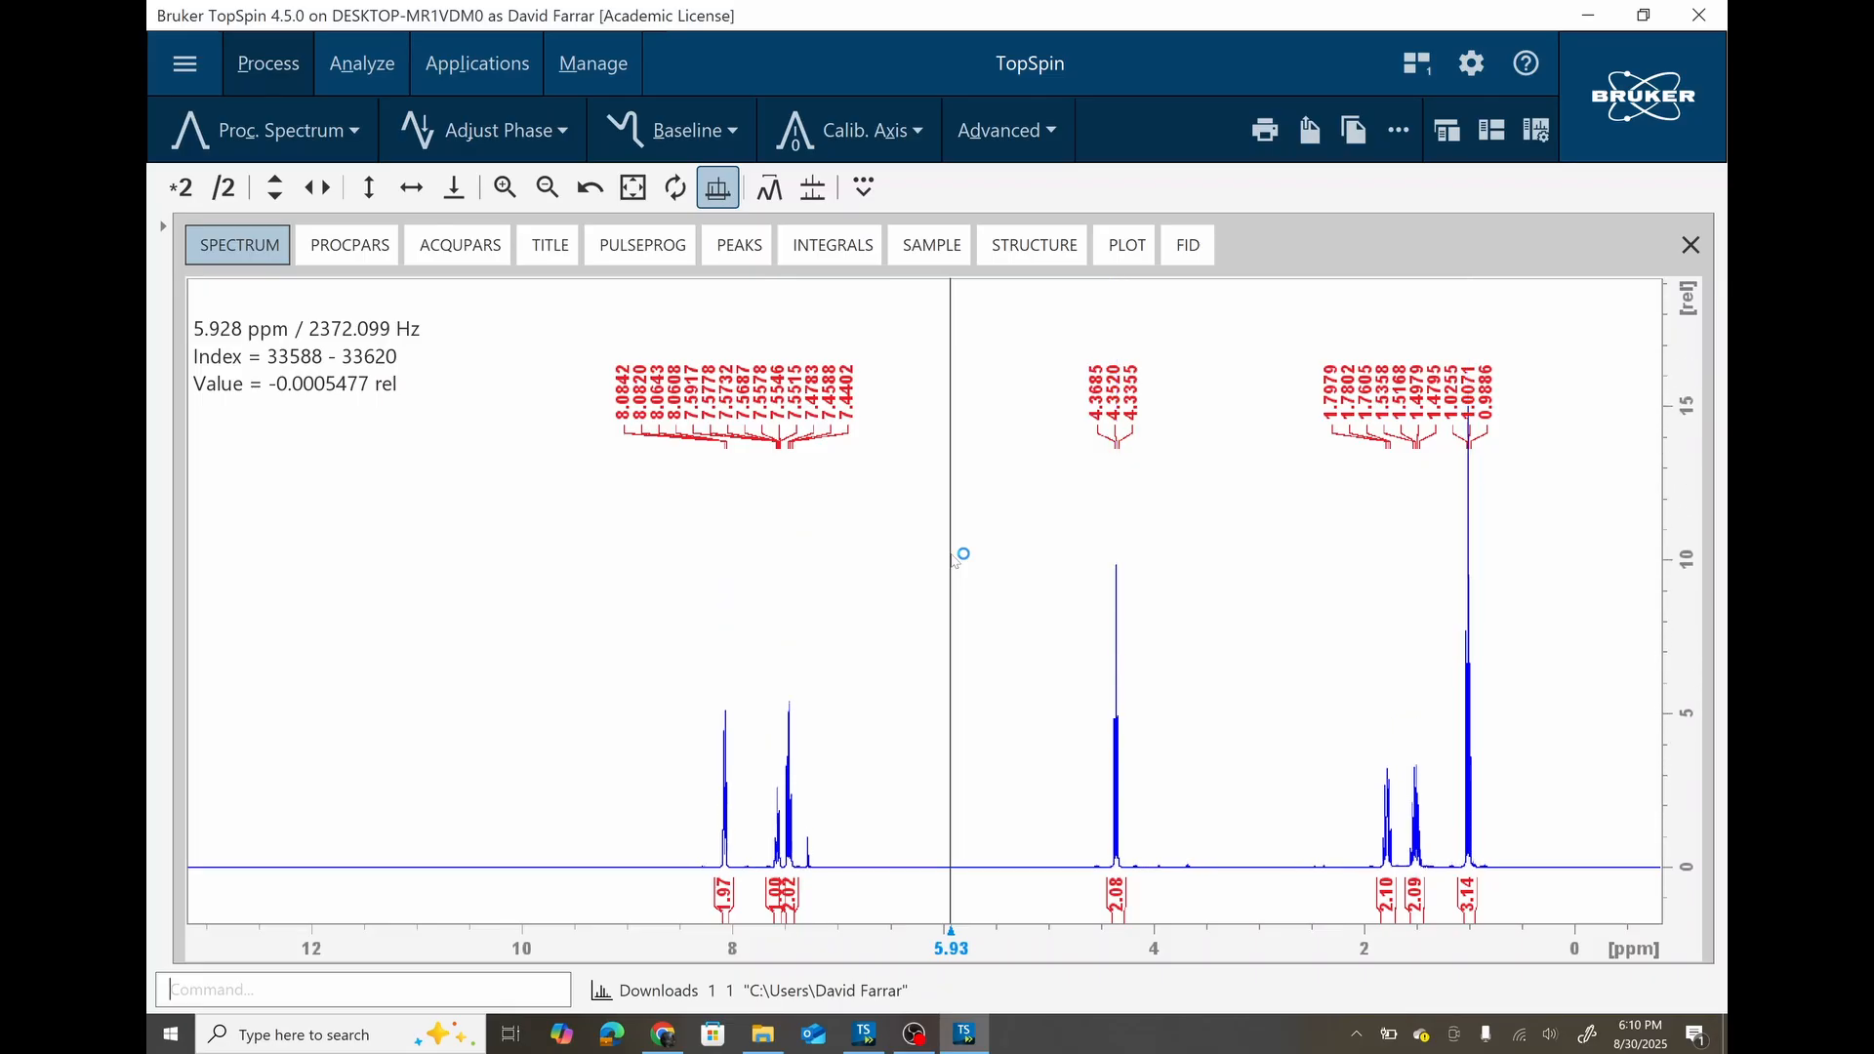
{"action": "scroll", "coordinate": [954, 561], "scroll_direction": "up", "scroll_amount": 2}
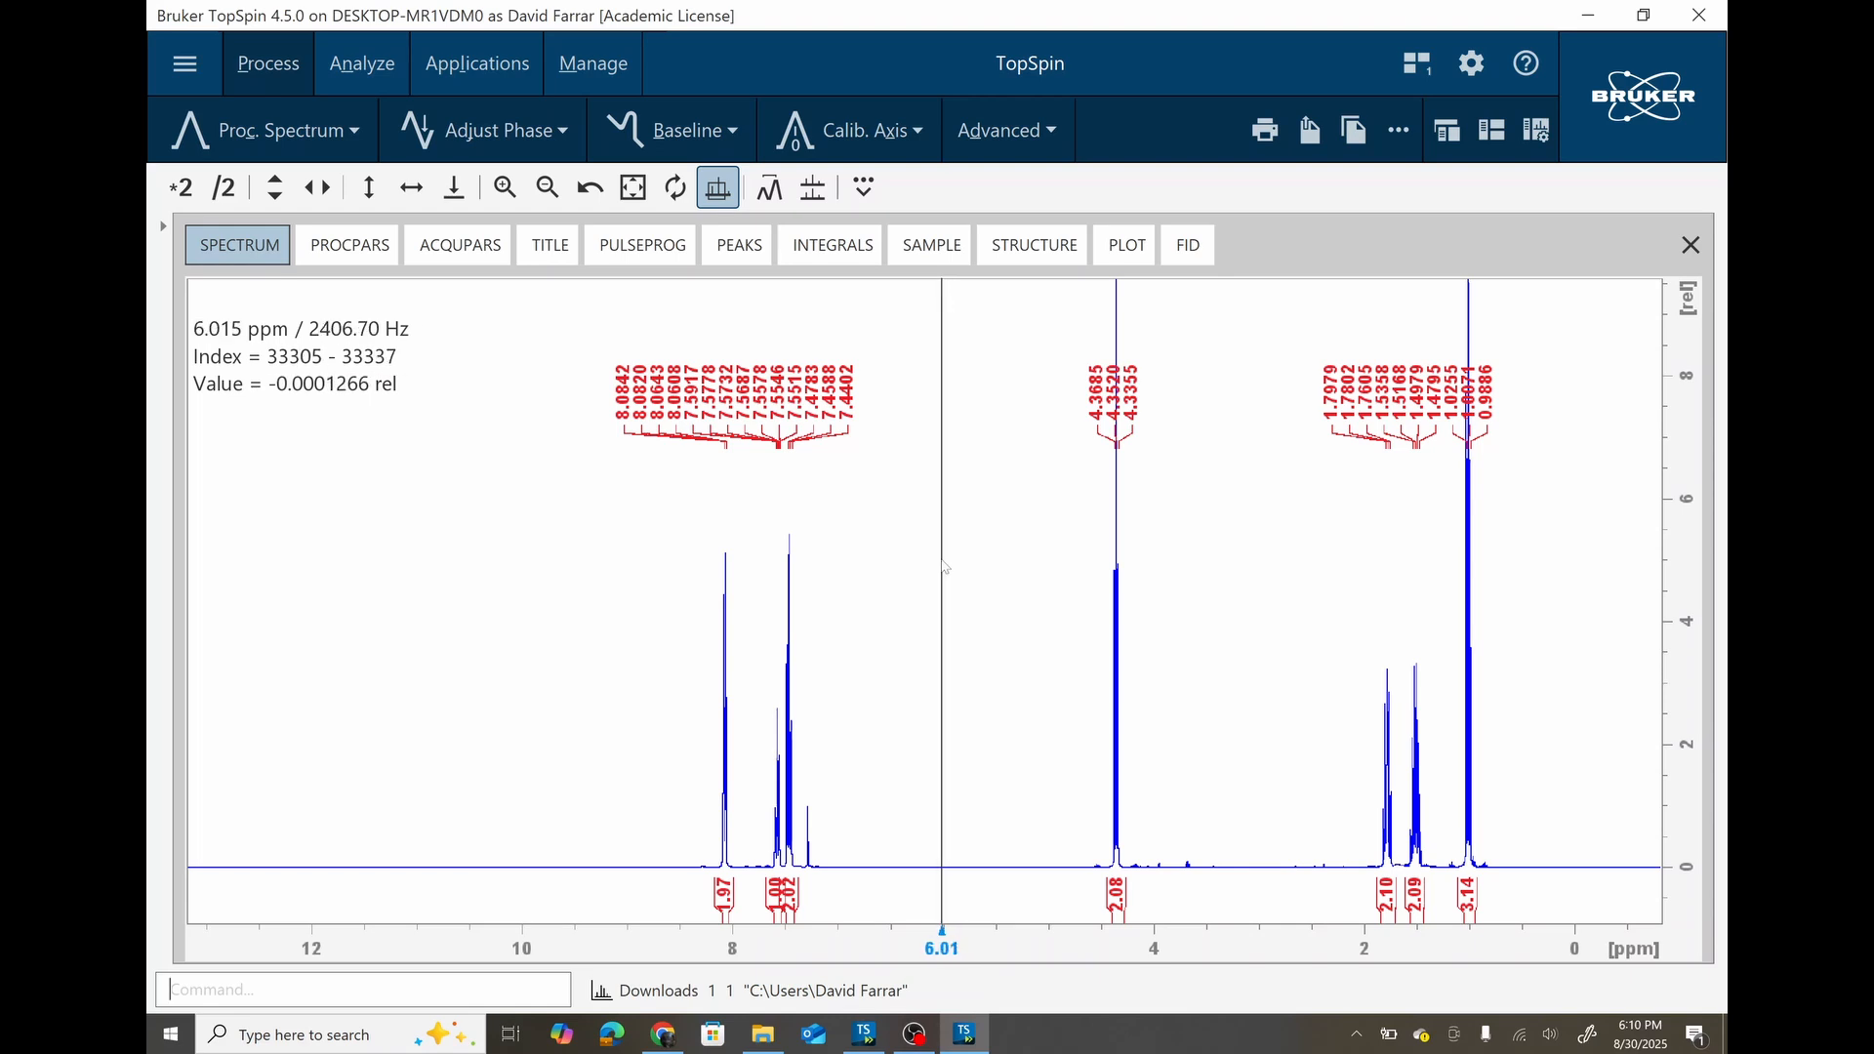
{"action": "scroll", "coordinate": [944, 564], "scroll_direction": "down", "scroll_amount": 3}
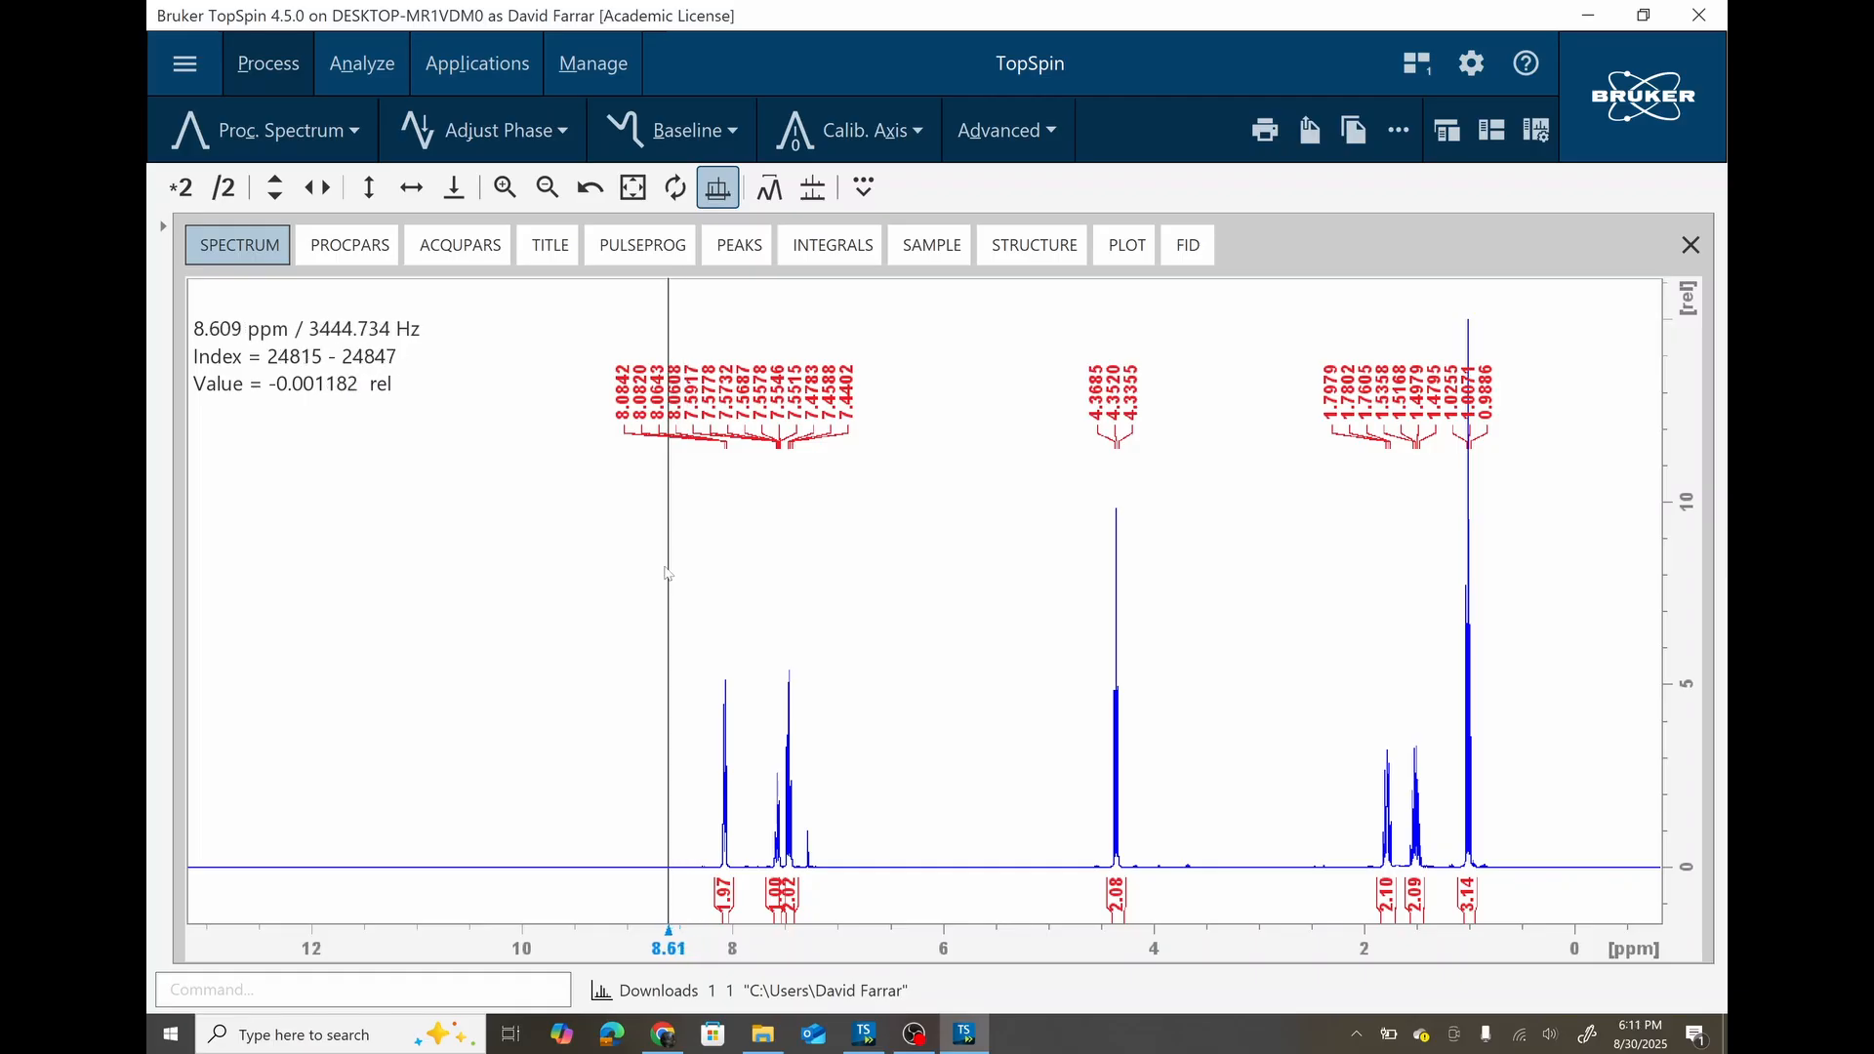
Compare the zoomed and previous views, reset to the full spectrum, and zoom in on about 8.7 to 0.1 ppm.
{"action": "left_click_drag", "start_coordinate": [665, 574], "coordinate": [1539, 562]}
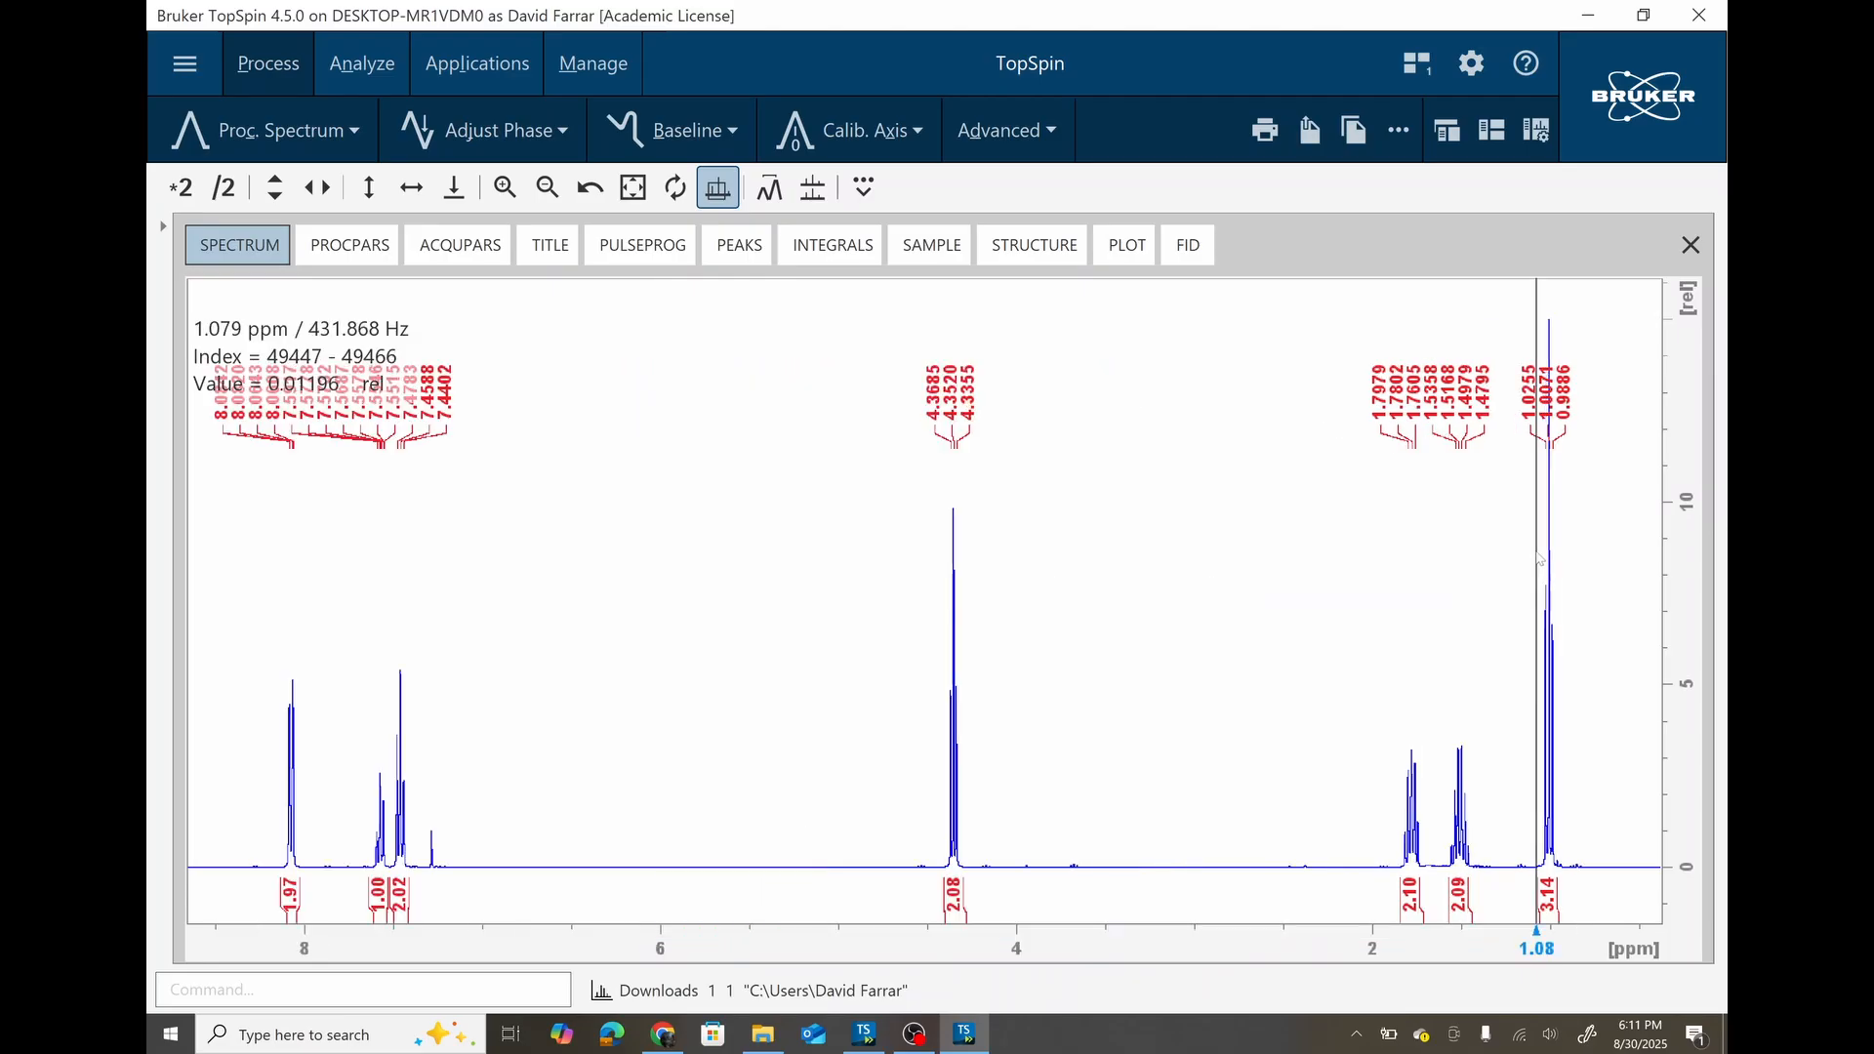
{"action": "left_click", "coordinate": [592, 193]}
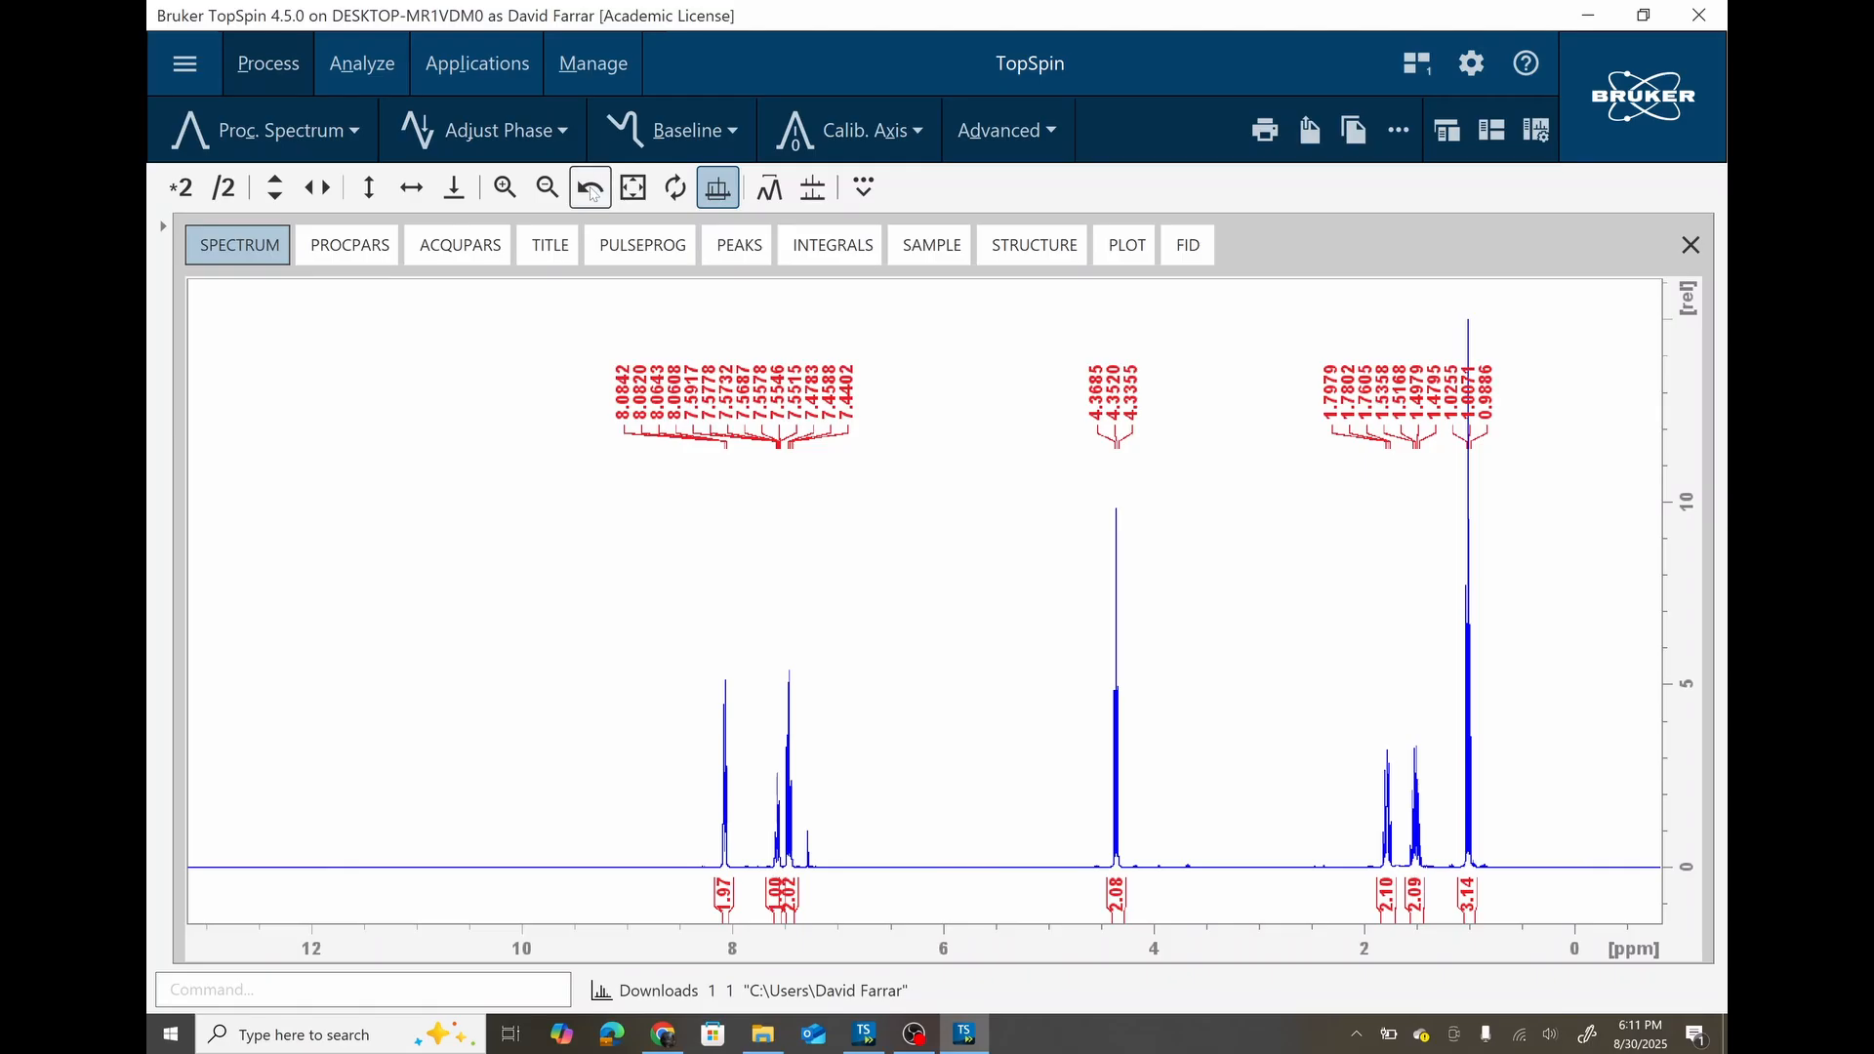
{"action": "left_click", "coordinate": [593, 192]}
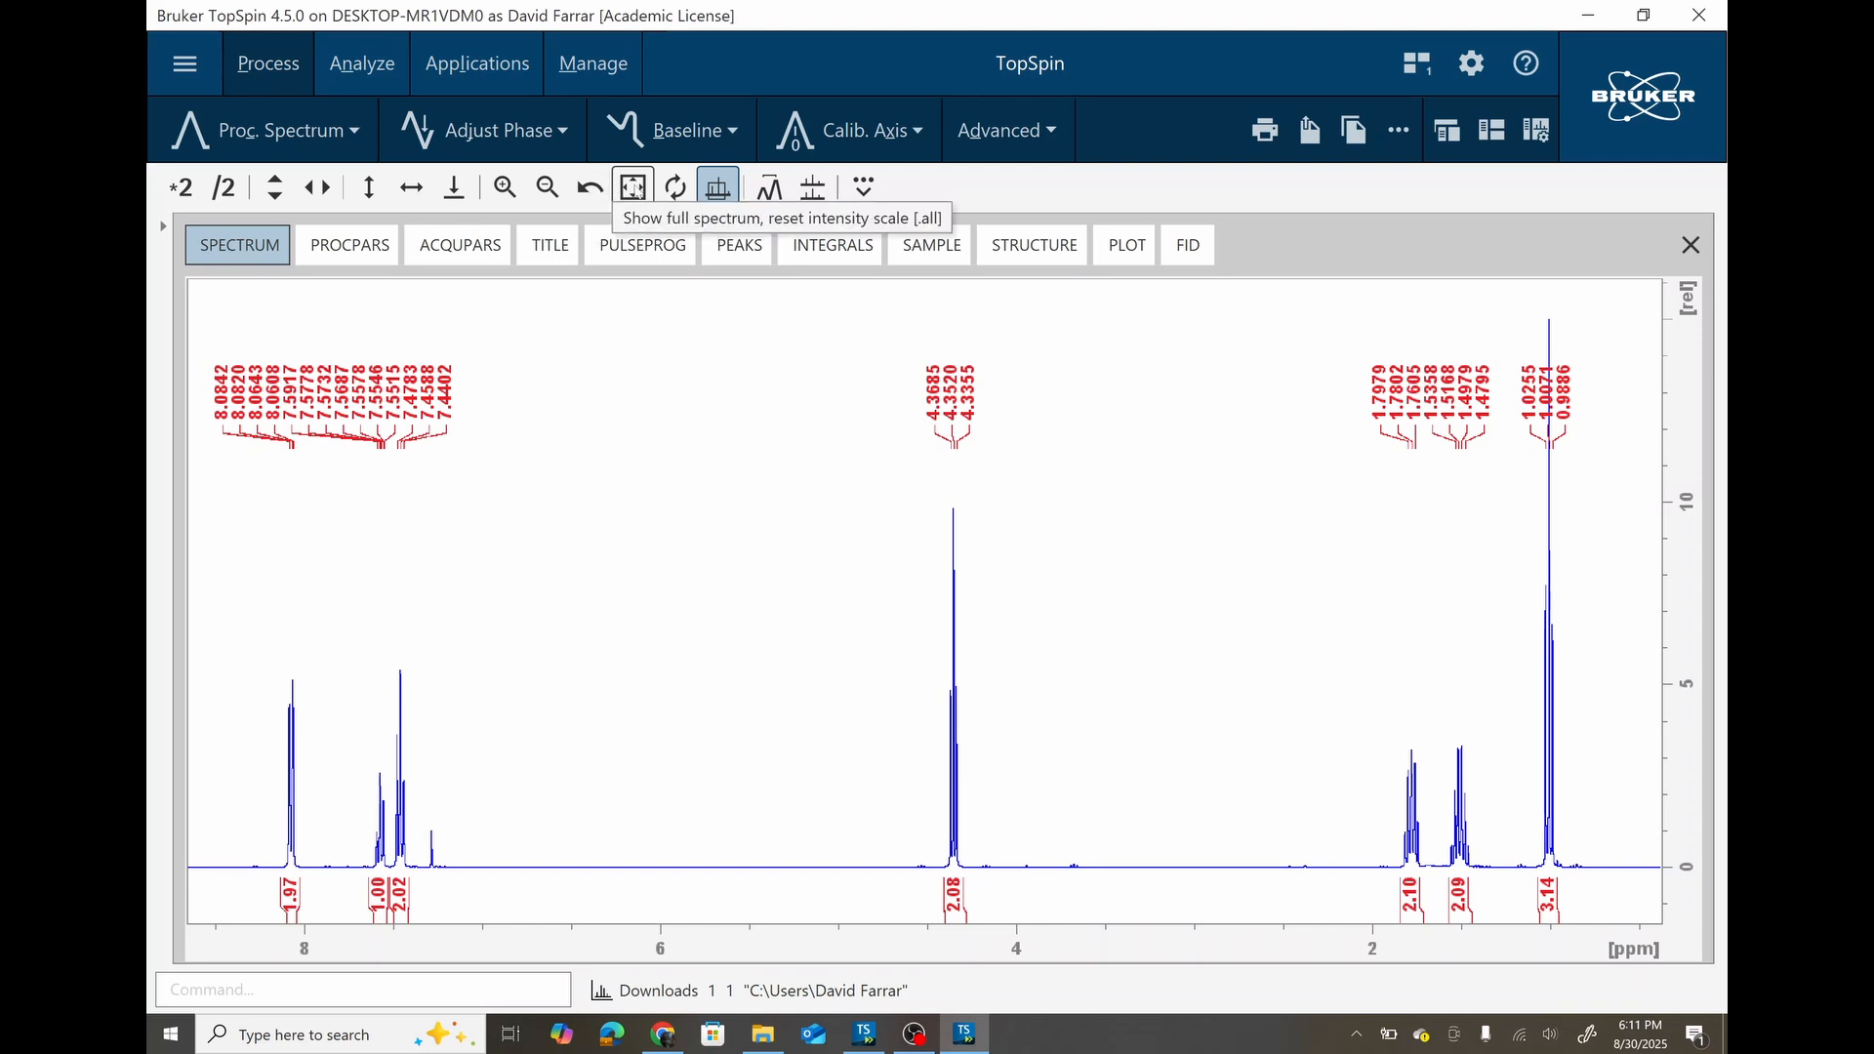
{"action": "left_click", "coordinate": [632, 188]}
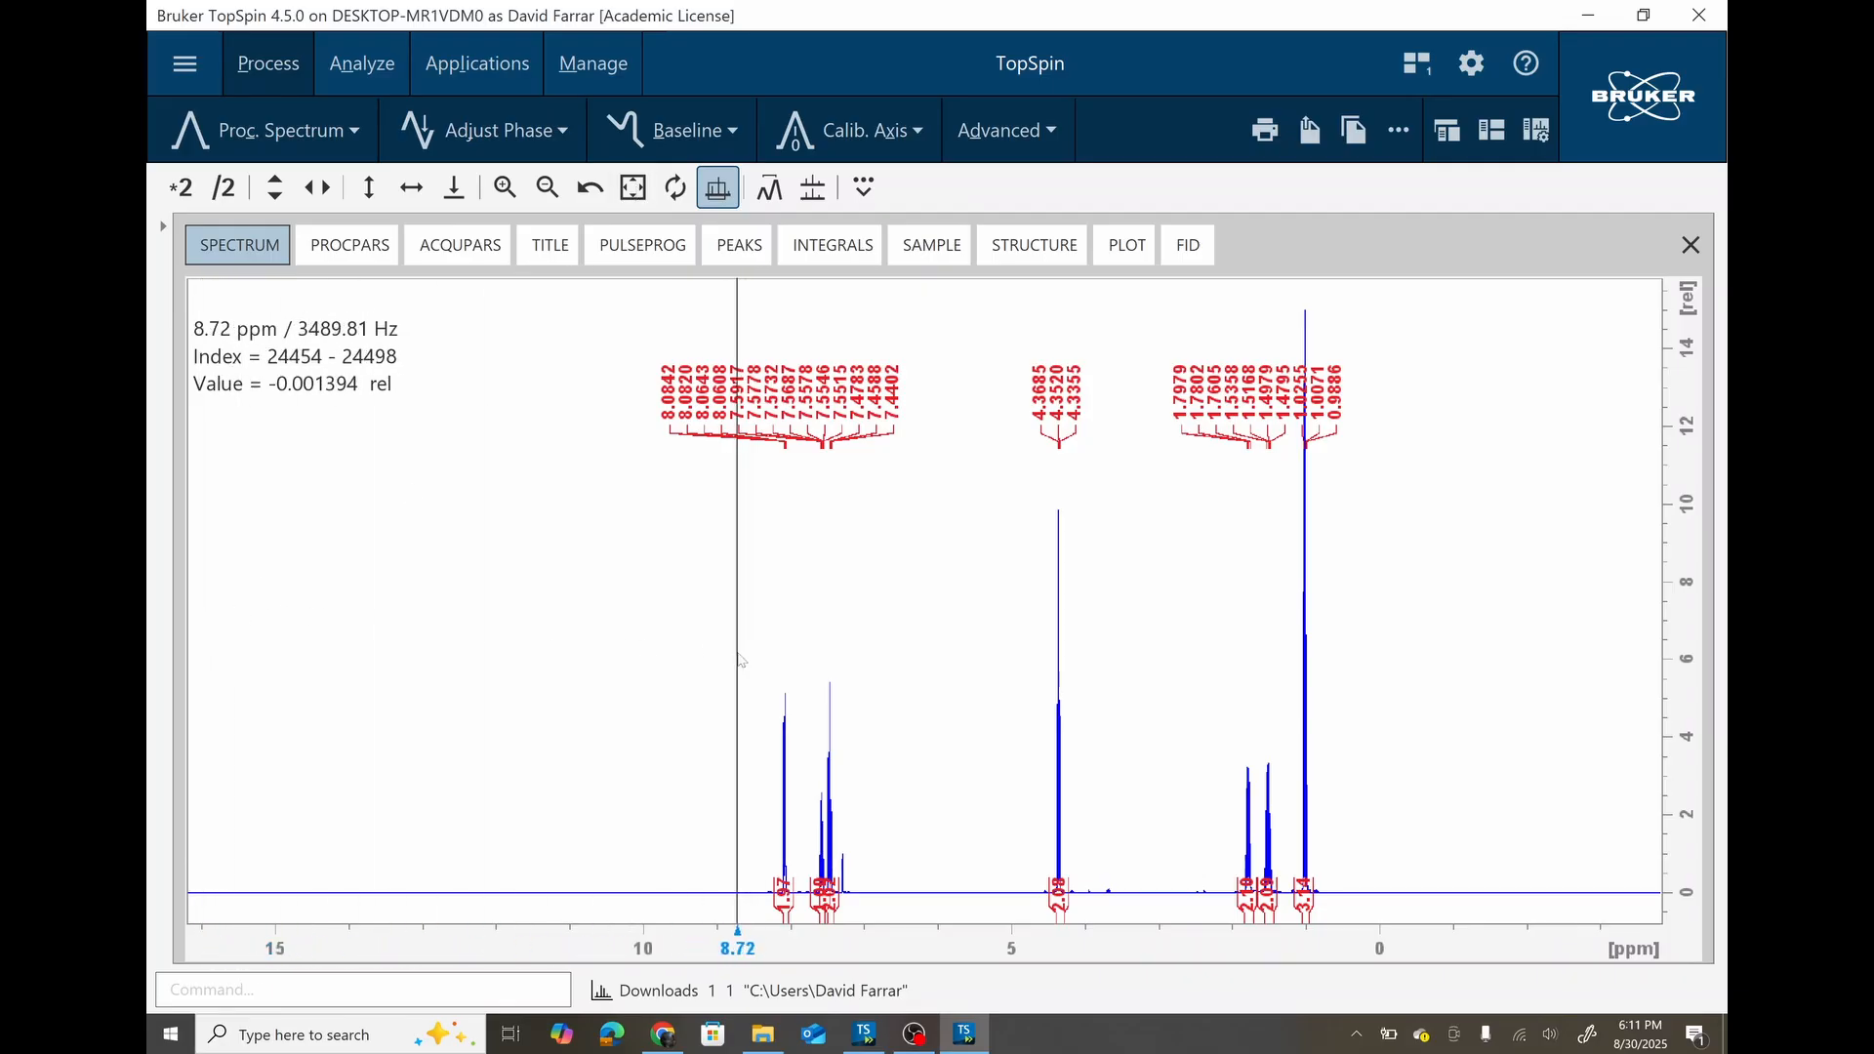
{"action": "left_click_drag", "start_coordinate": [739, 660], "coordinate": [1372, 702]}
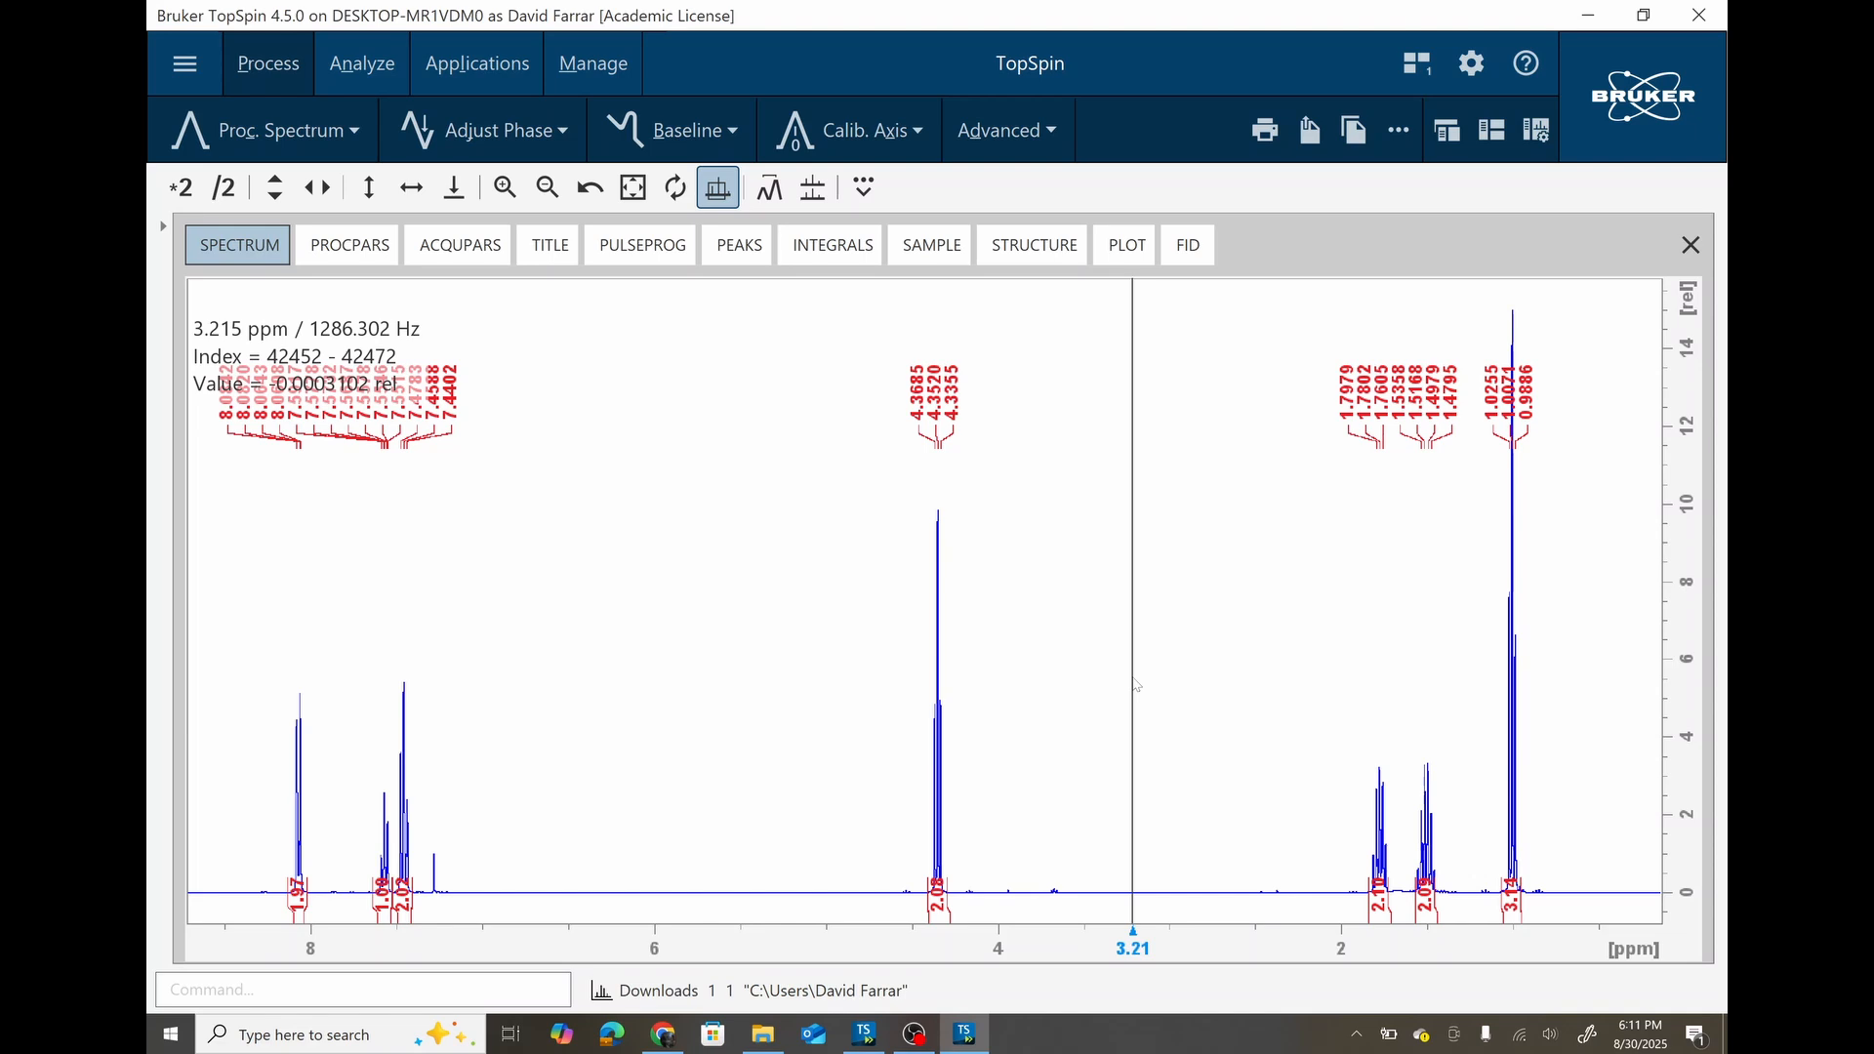
Display the FID and examine its oscillations between about 0.08 and 0.21 s.
{"action": "left_click", "coordinate": [1190, 258]}
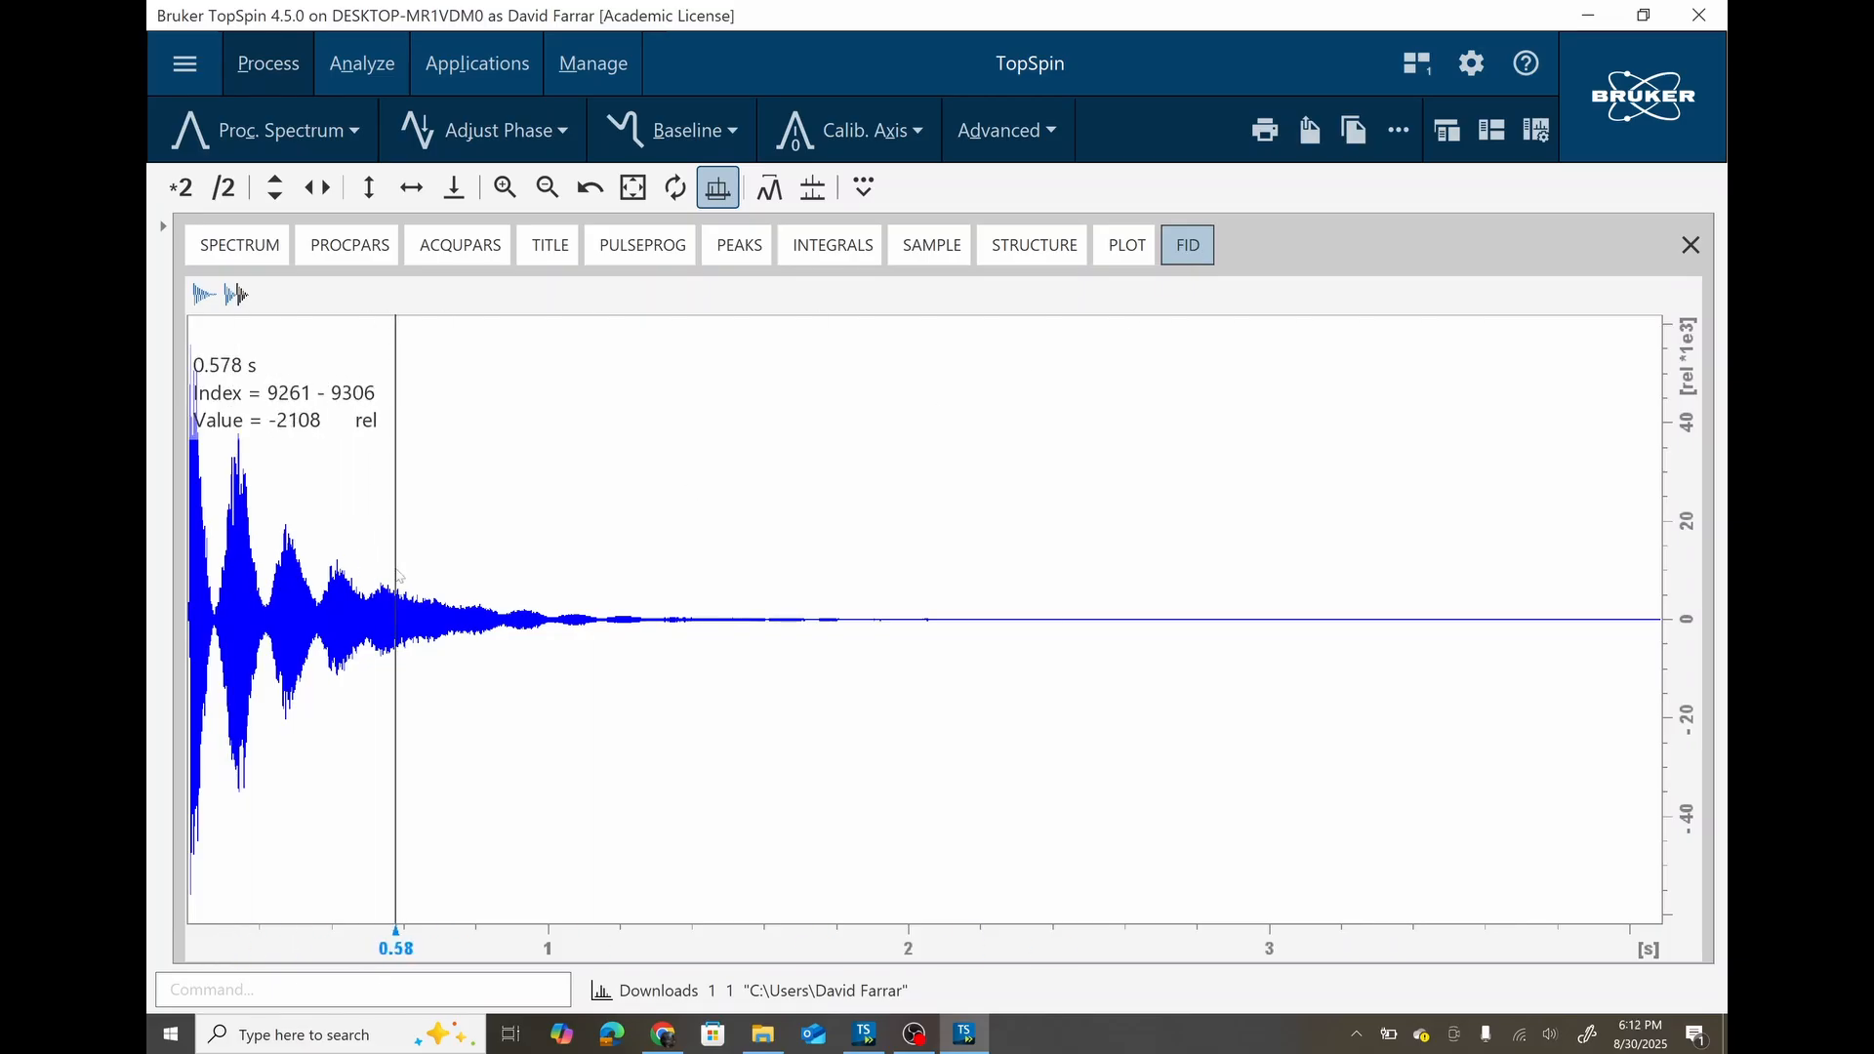
{"action": "left_click_drag", "start_coordinate": [214, 606], "coordinate": [410, 605]}
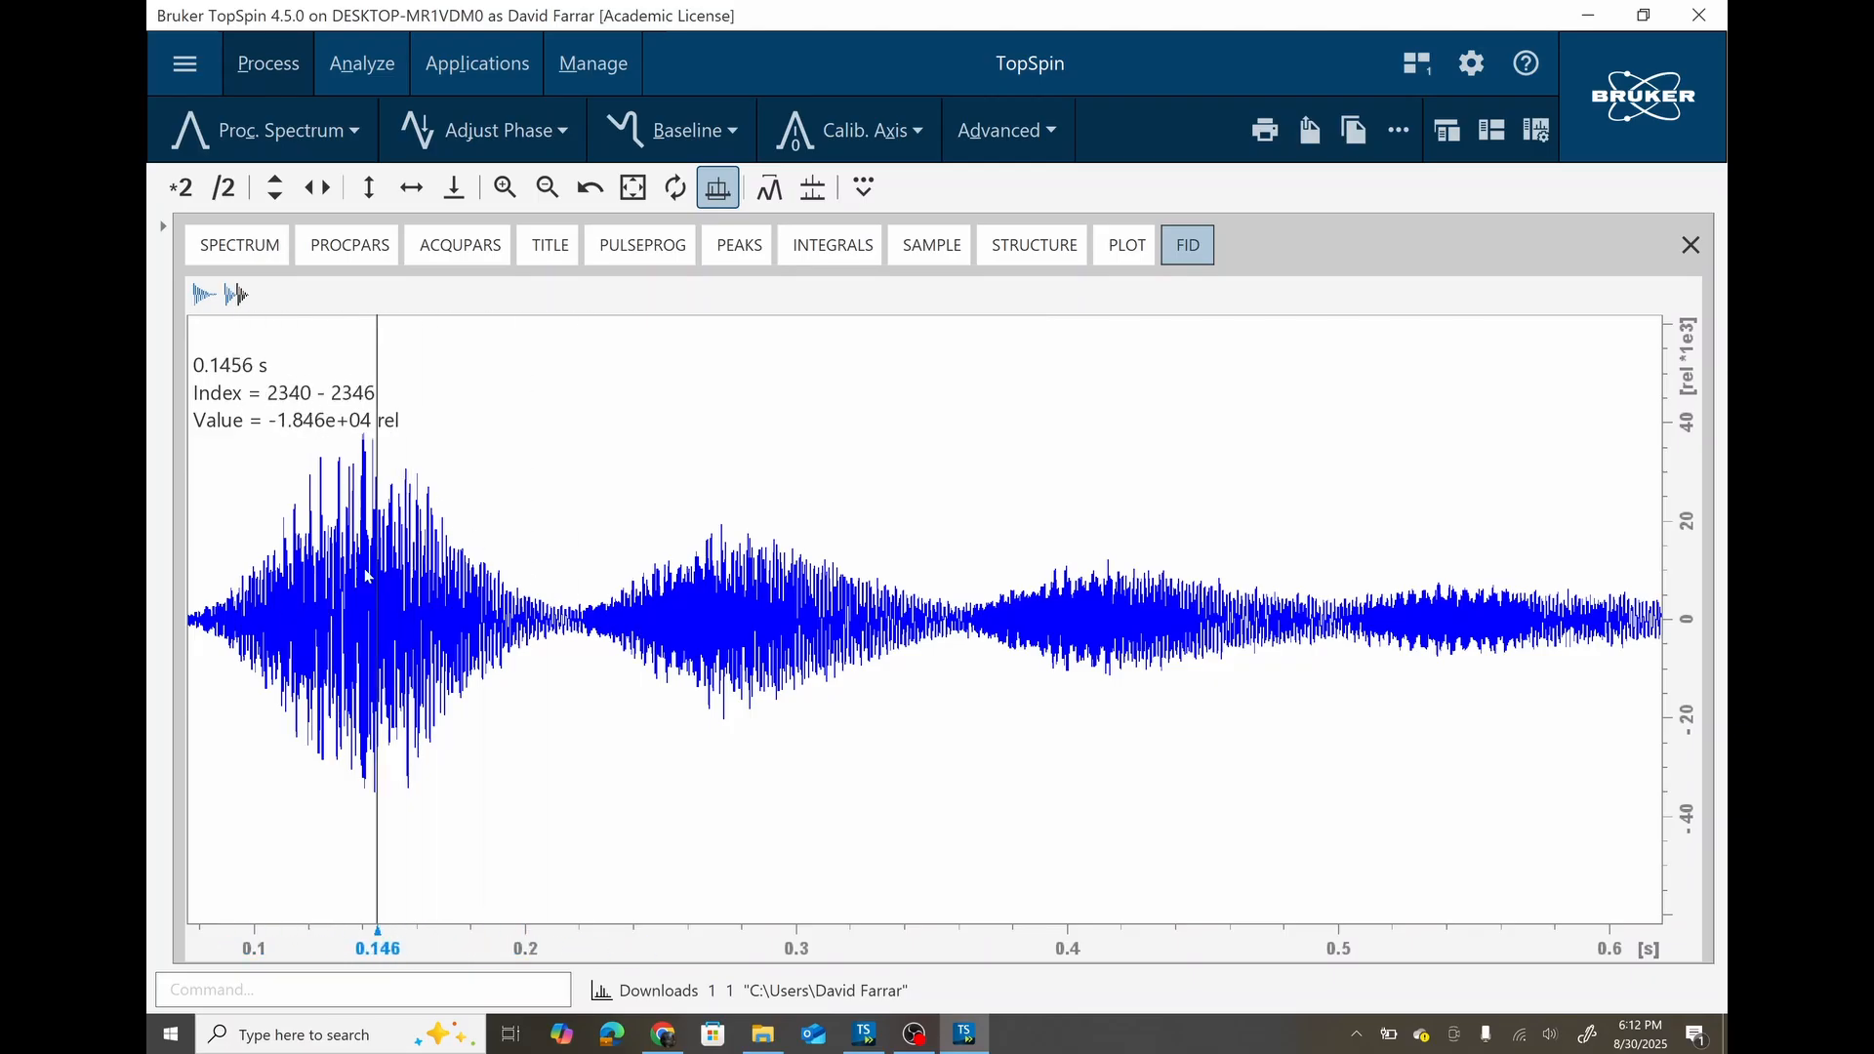
{"action": "left_click_drag", "start_coordinate": [203, 578], "coordinate": [567, 586]}
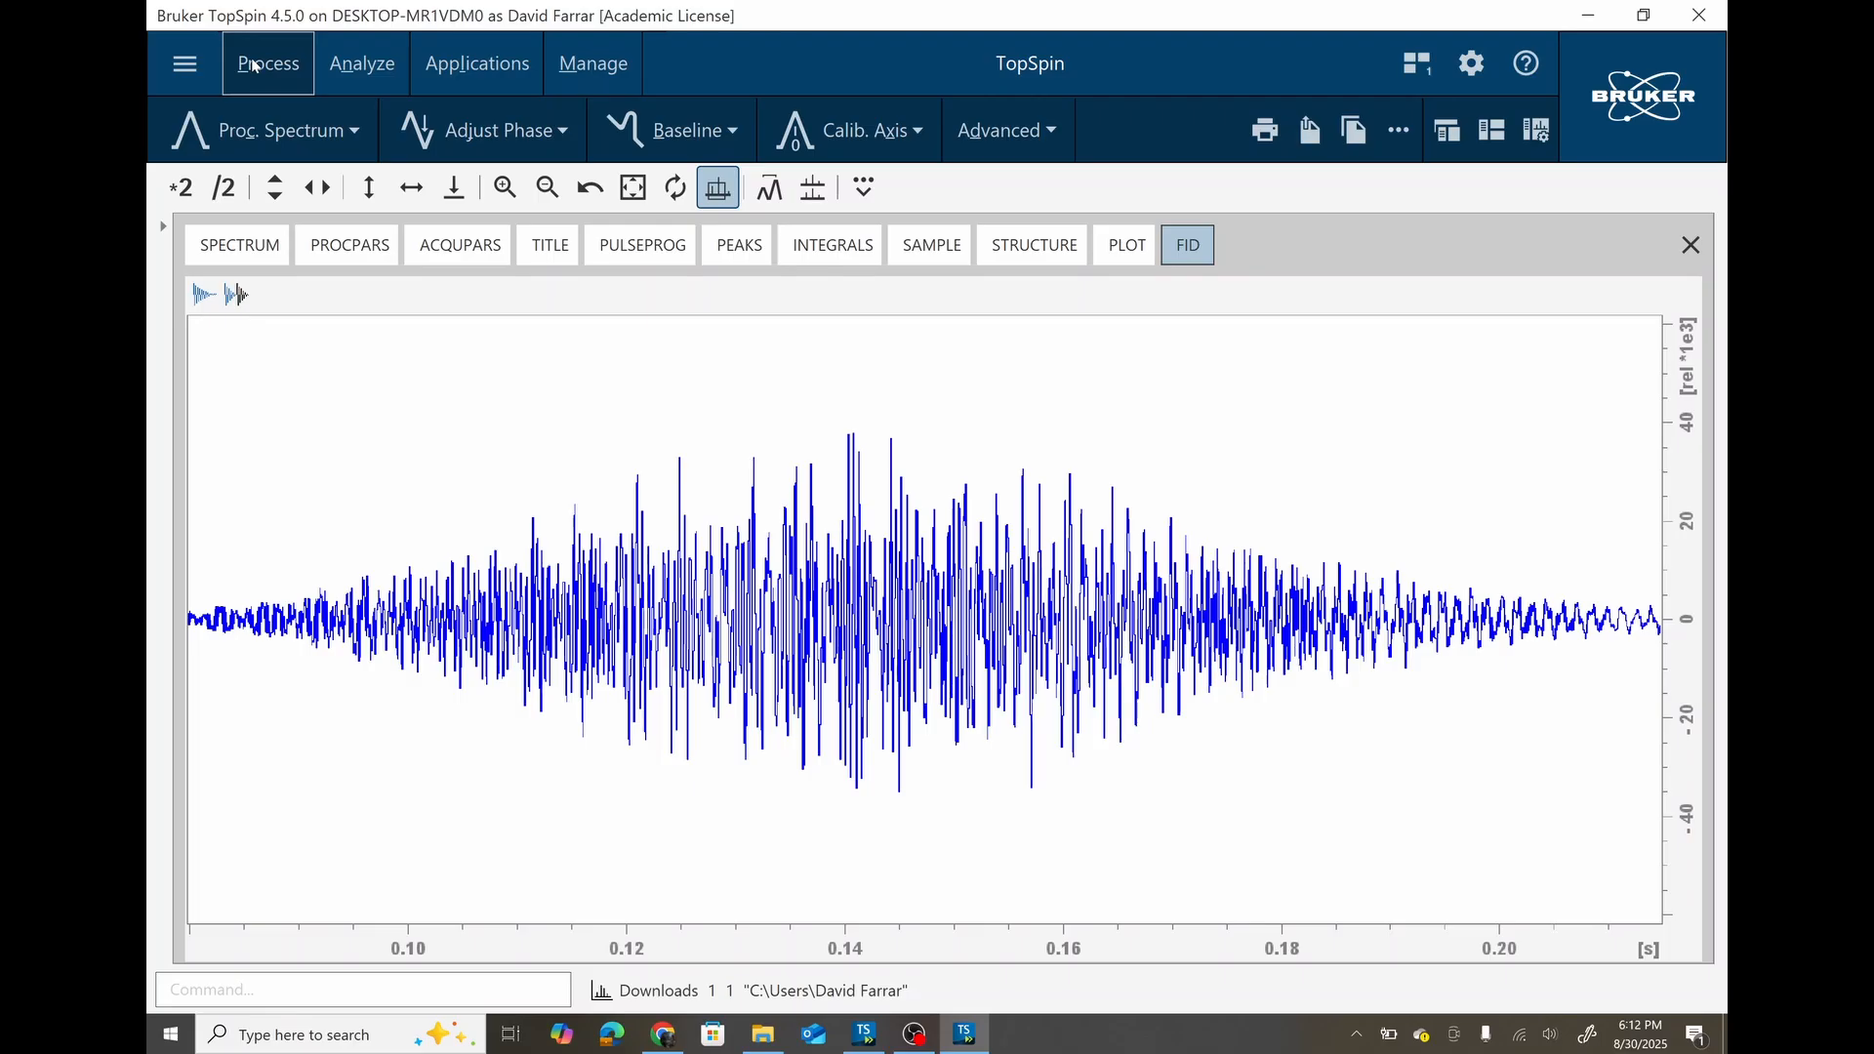
Process the spectrum from the FID with Proc. Spectrum, overriding the existing processed data.
{"action": "left_click", "coordinate": [347, 66]}
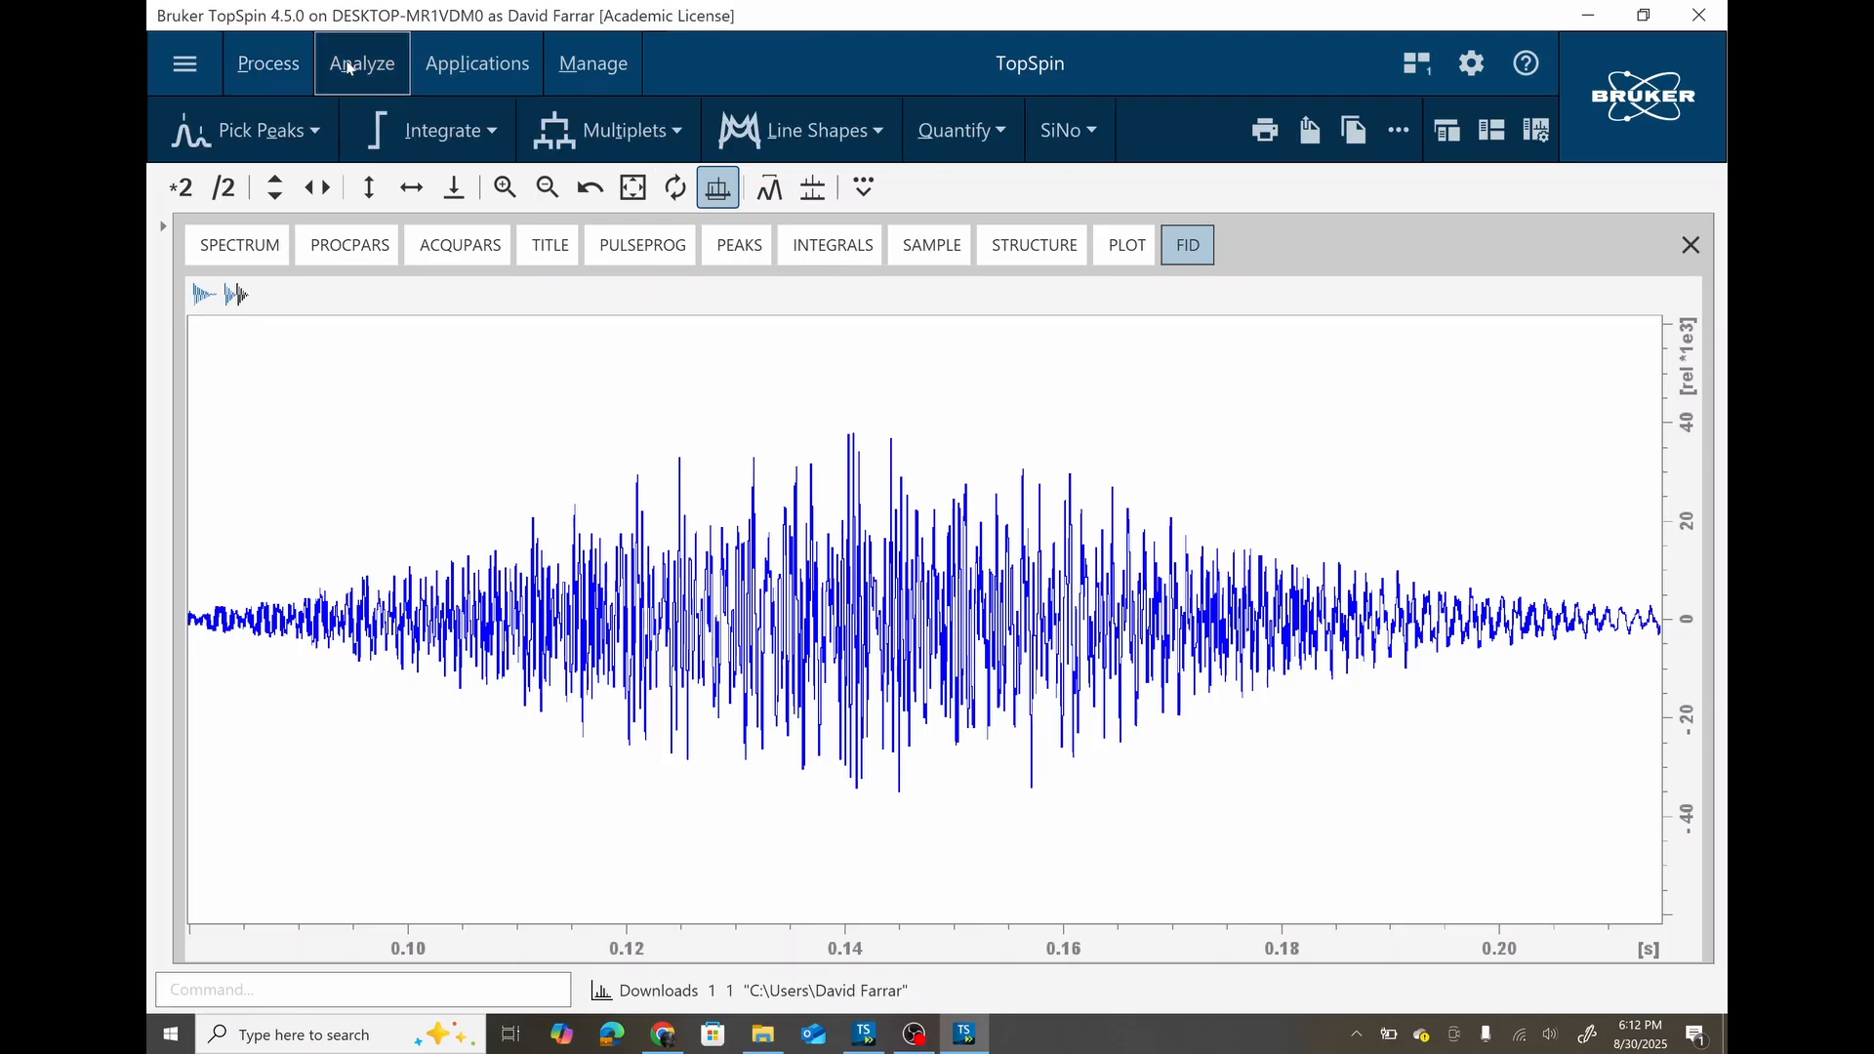
{"action": "left_click", "coordinate": [259, 67]}
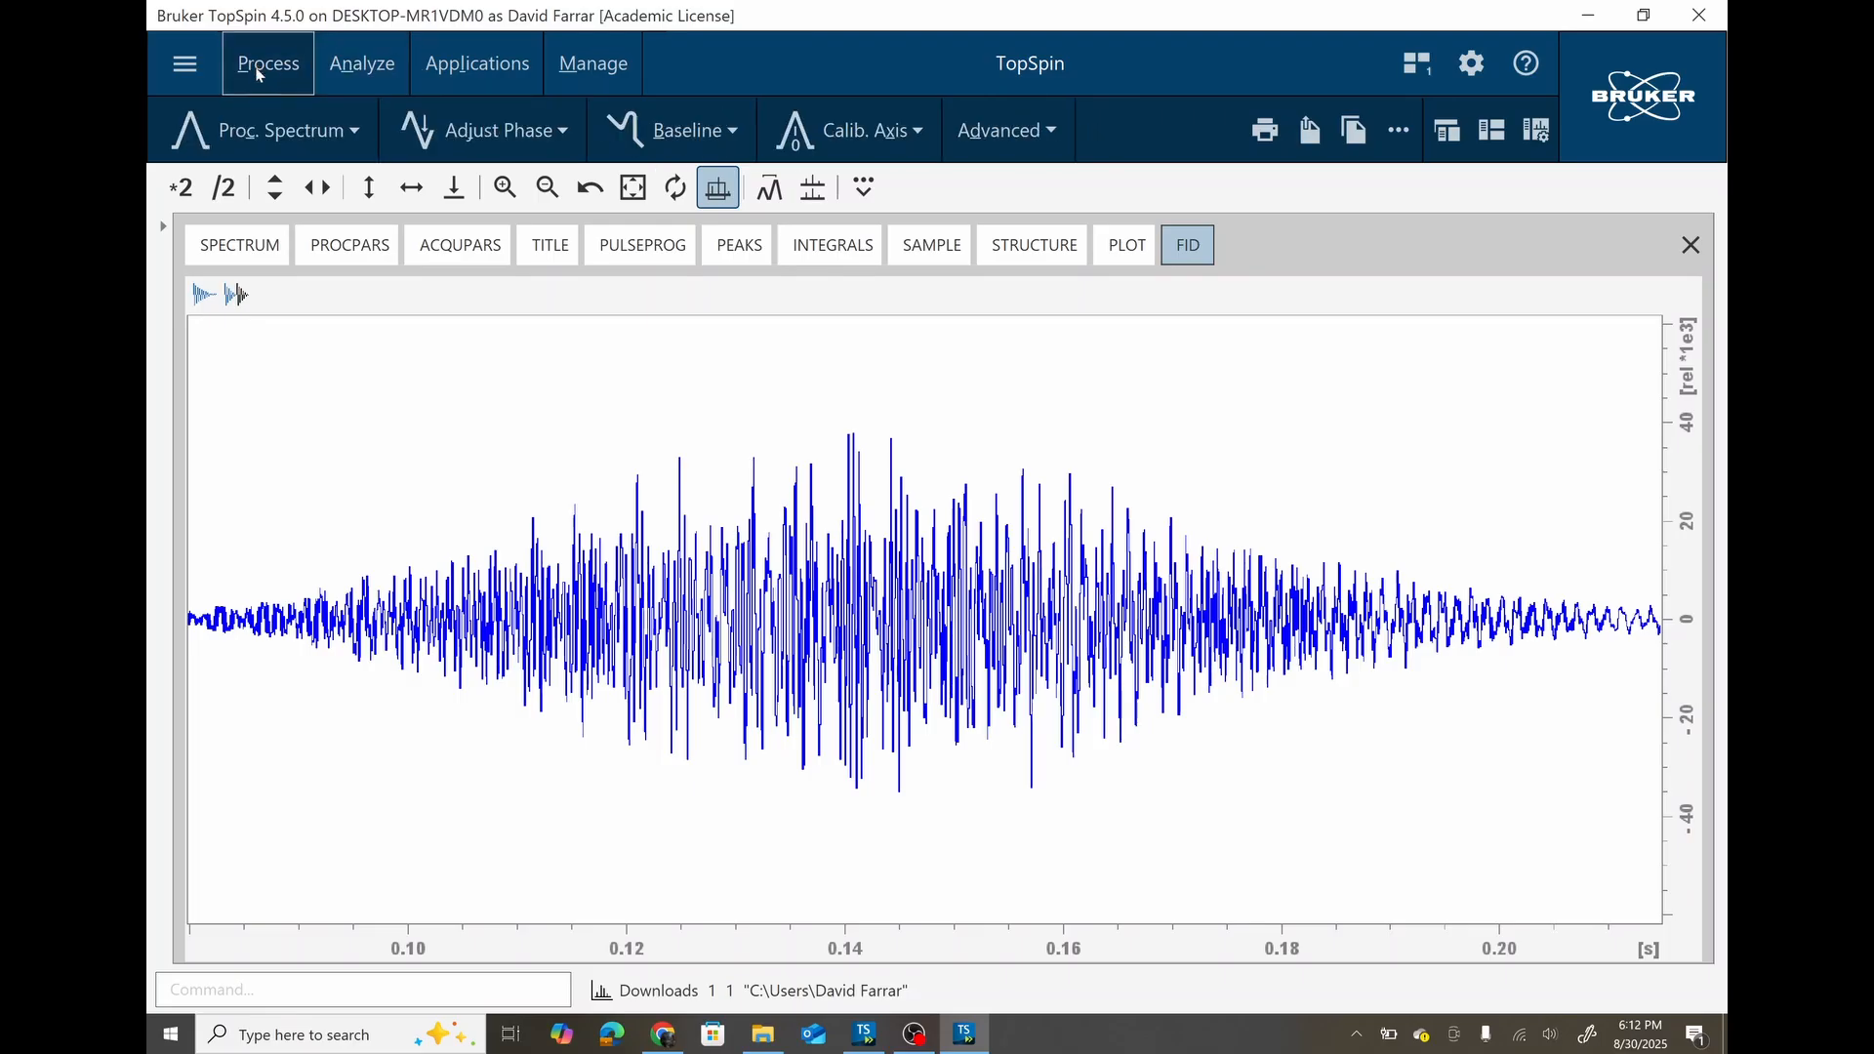
{"action": "left_click", "coordinate": [252, 140]}
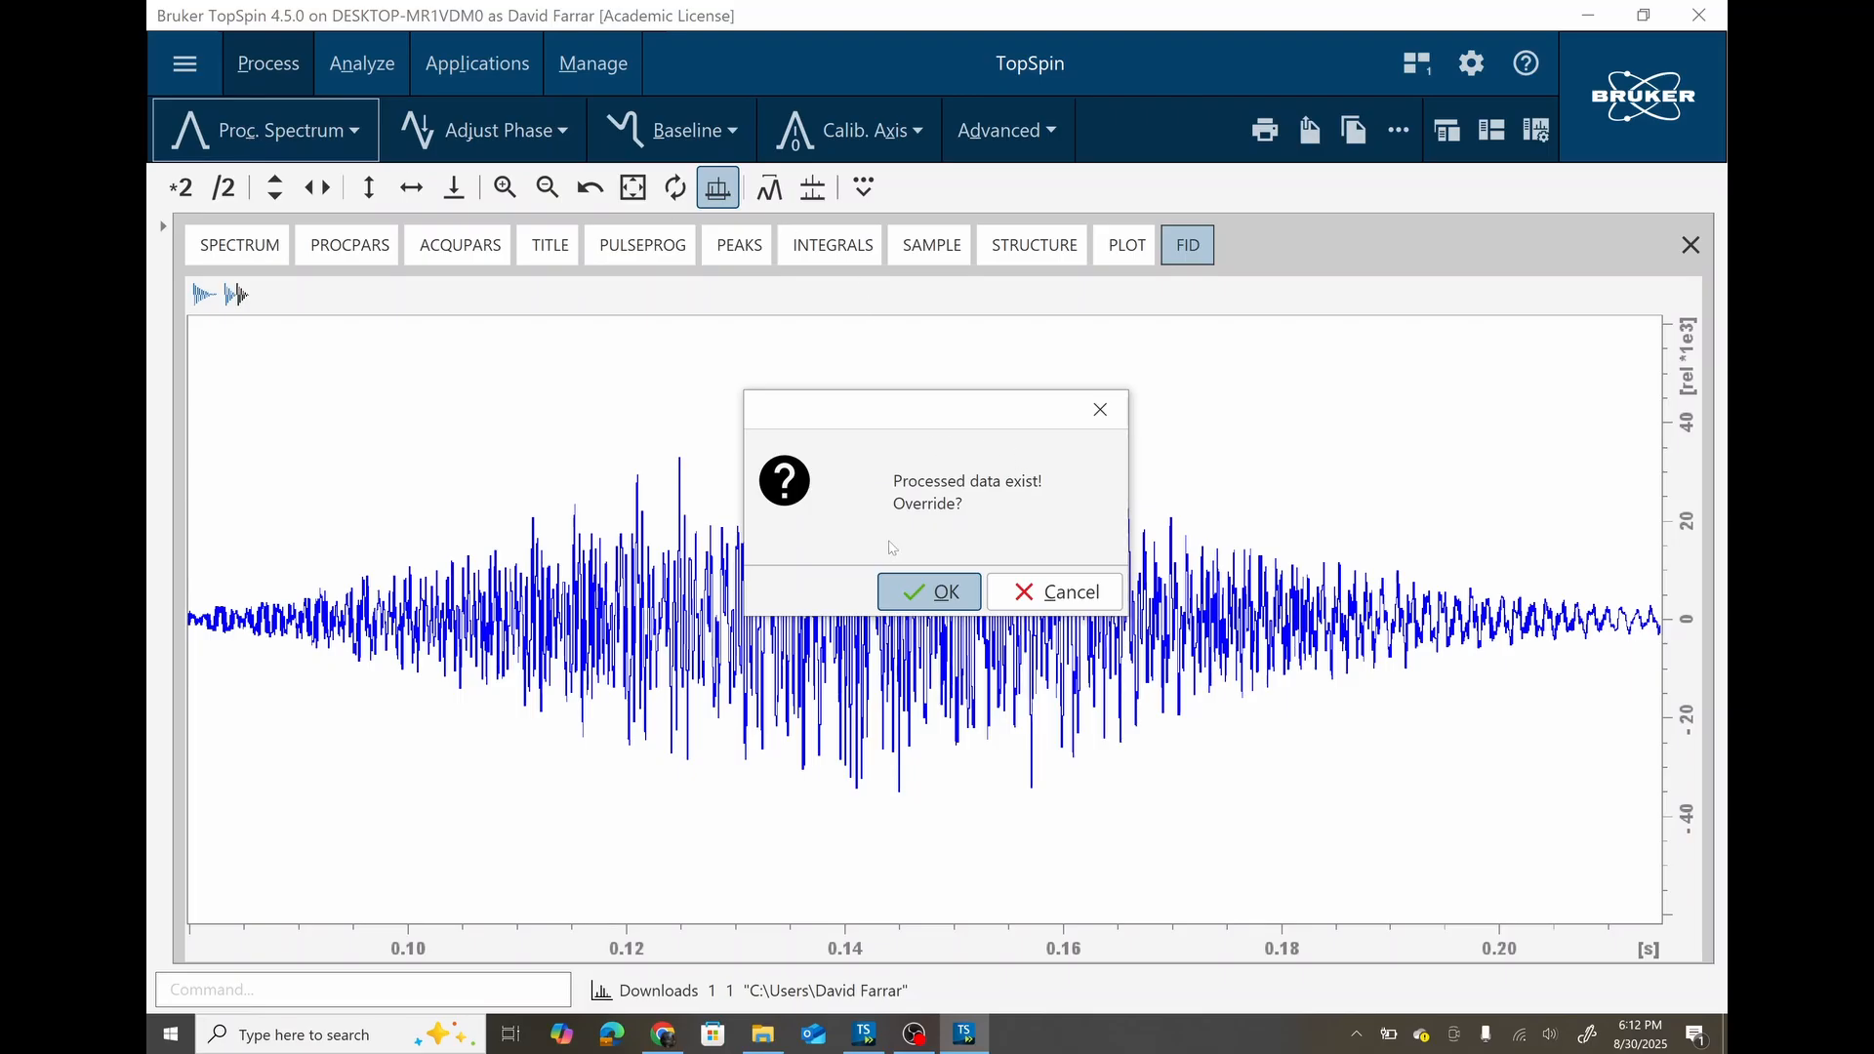
{"action": "left_click", "coordinate": [938, 596]}
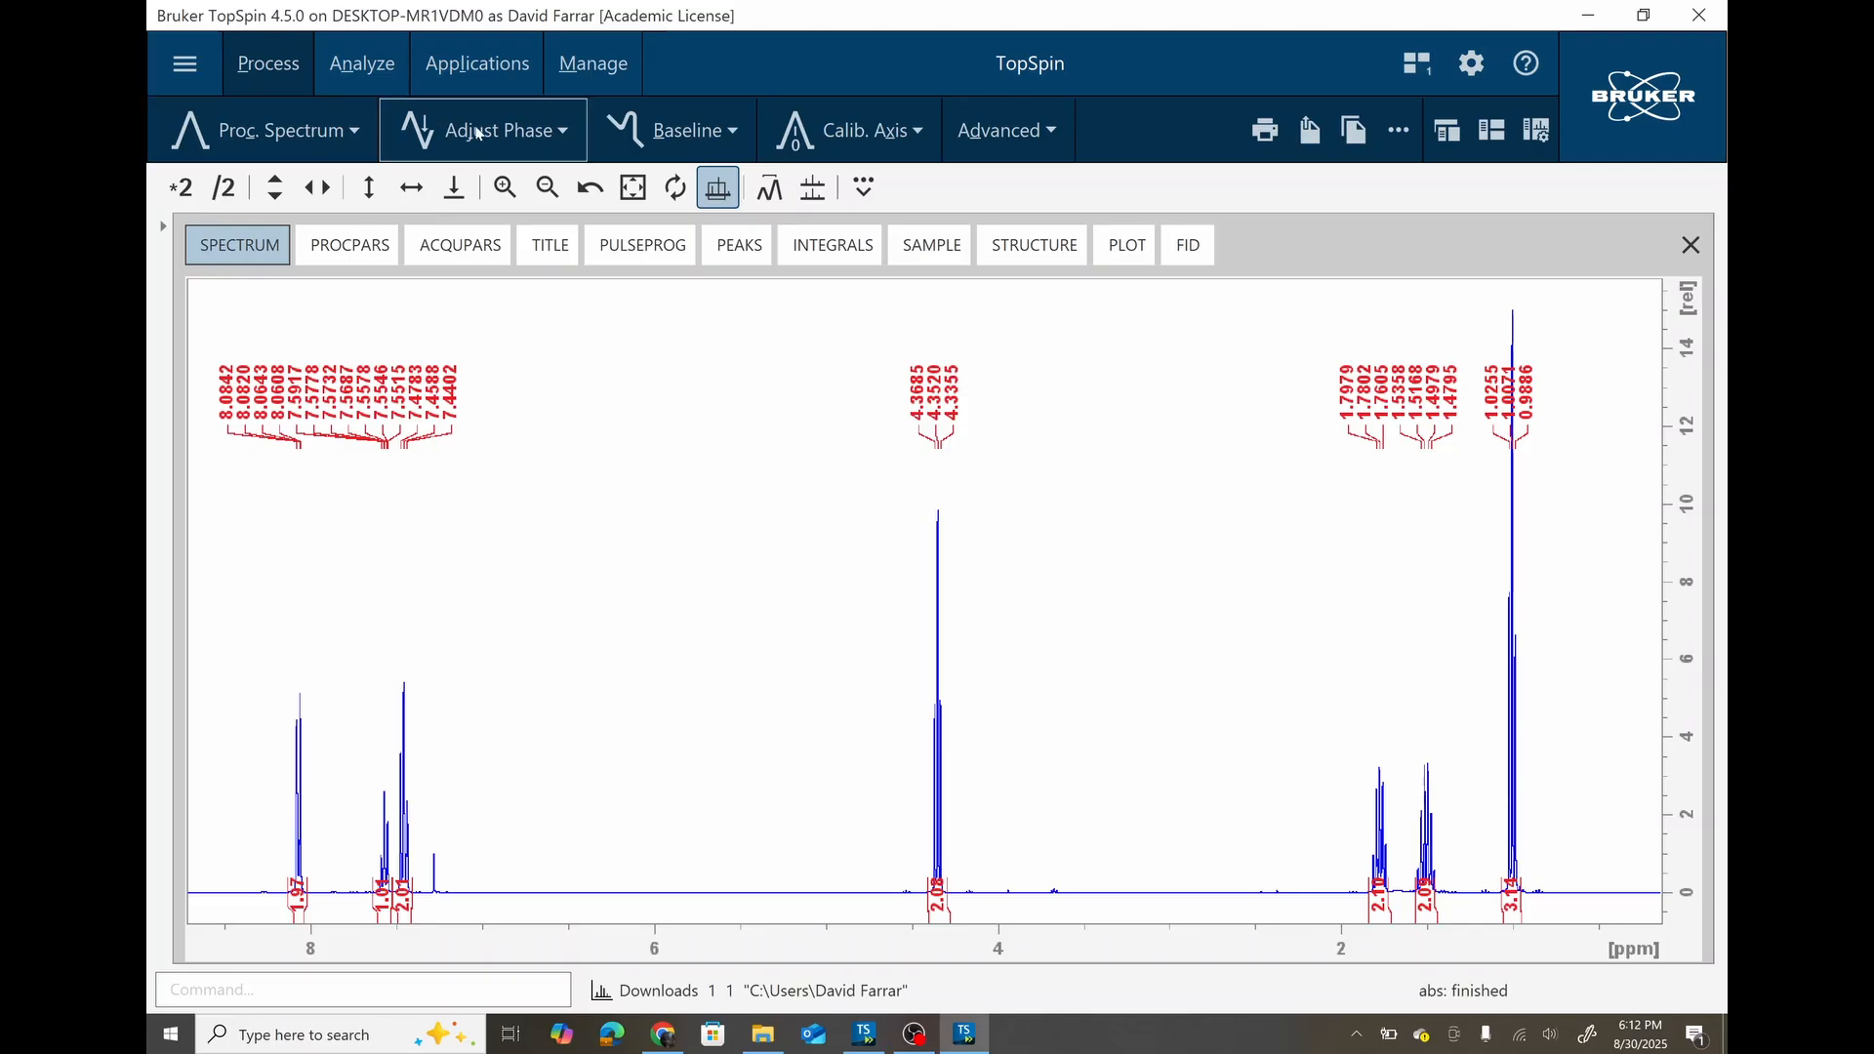
Start interactive phase correction, offset the first-order phase to 204.00, and adjust the zero-order phase to -154.65 to correct the pivot peak.
{"action": "left_click", "coordinate": [533, 132]}
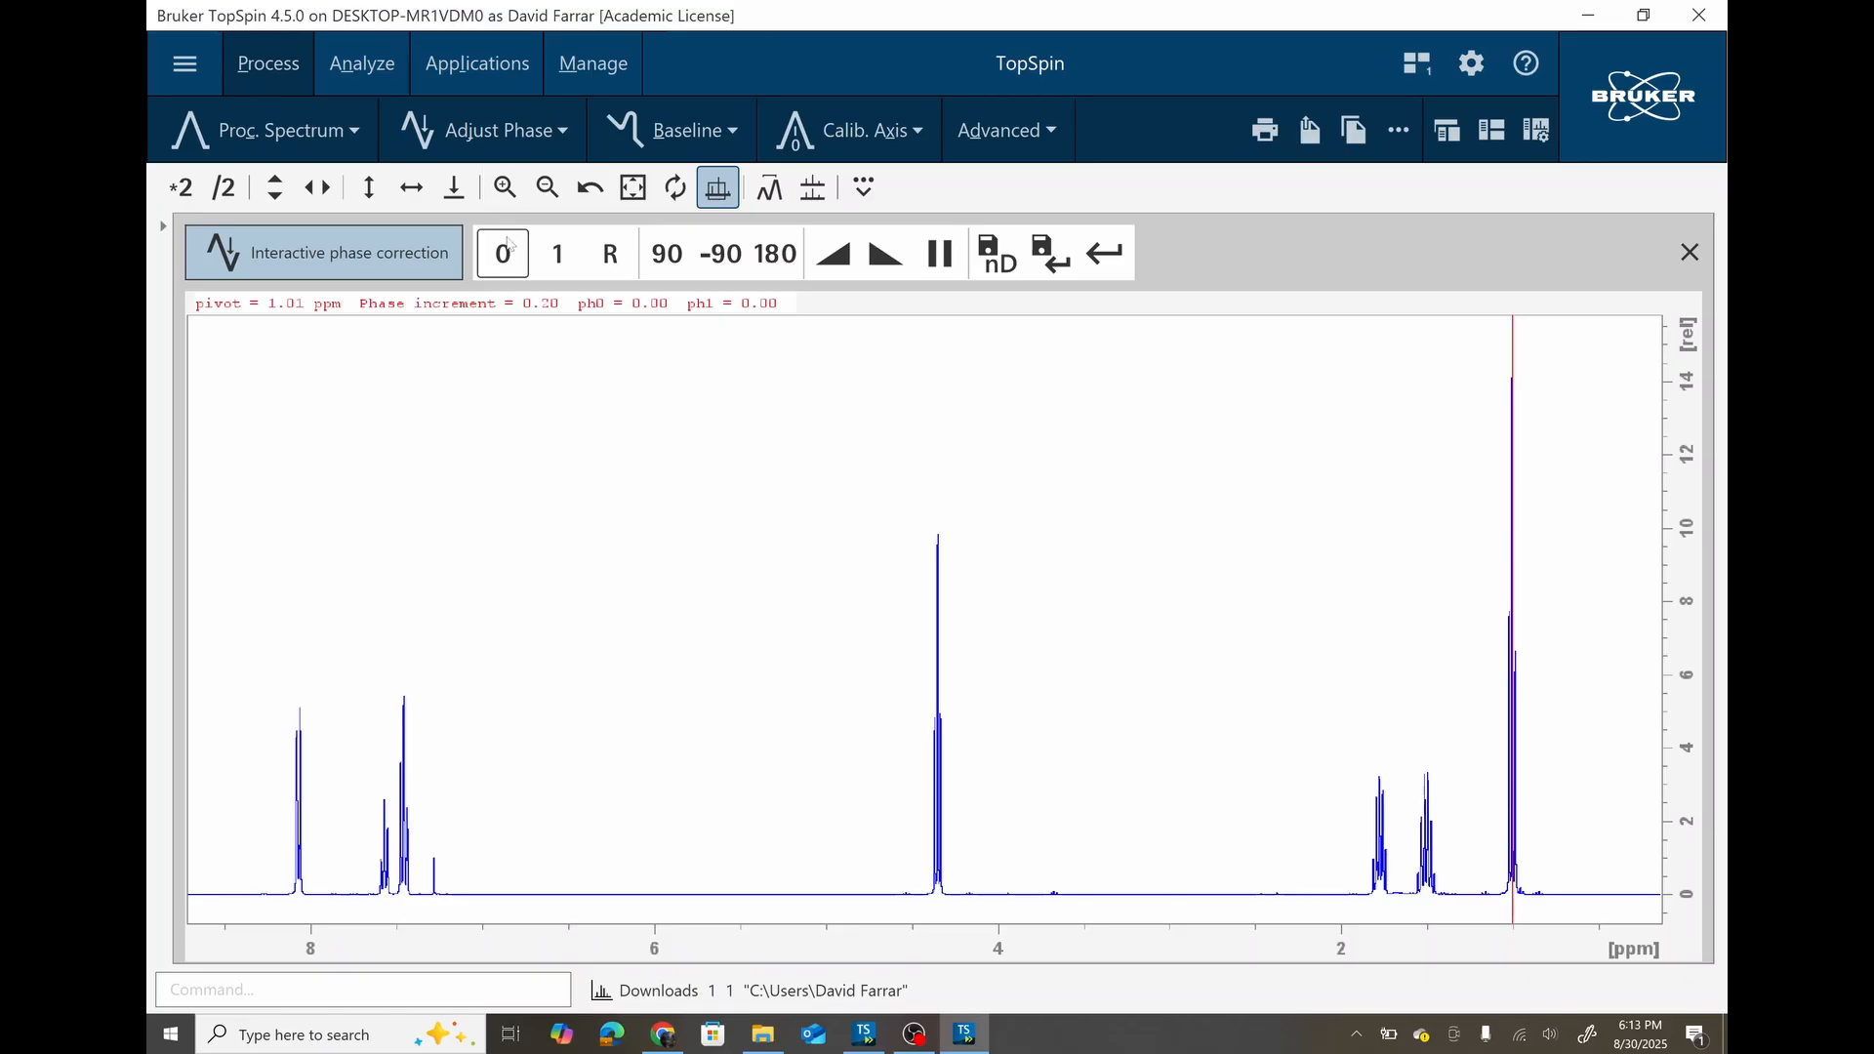
{"action": "left_click_drag", "start_coordinate": [509, 246], "coordinate": [560, 225]}
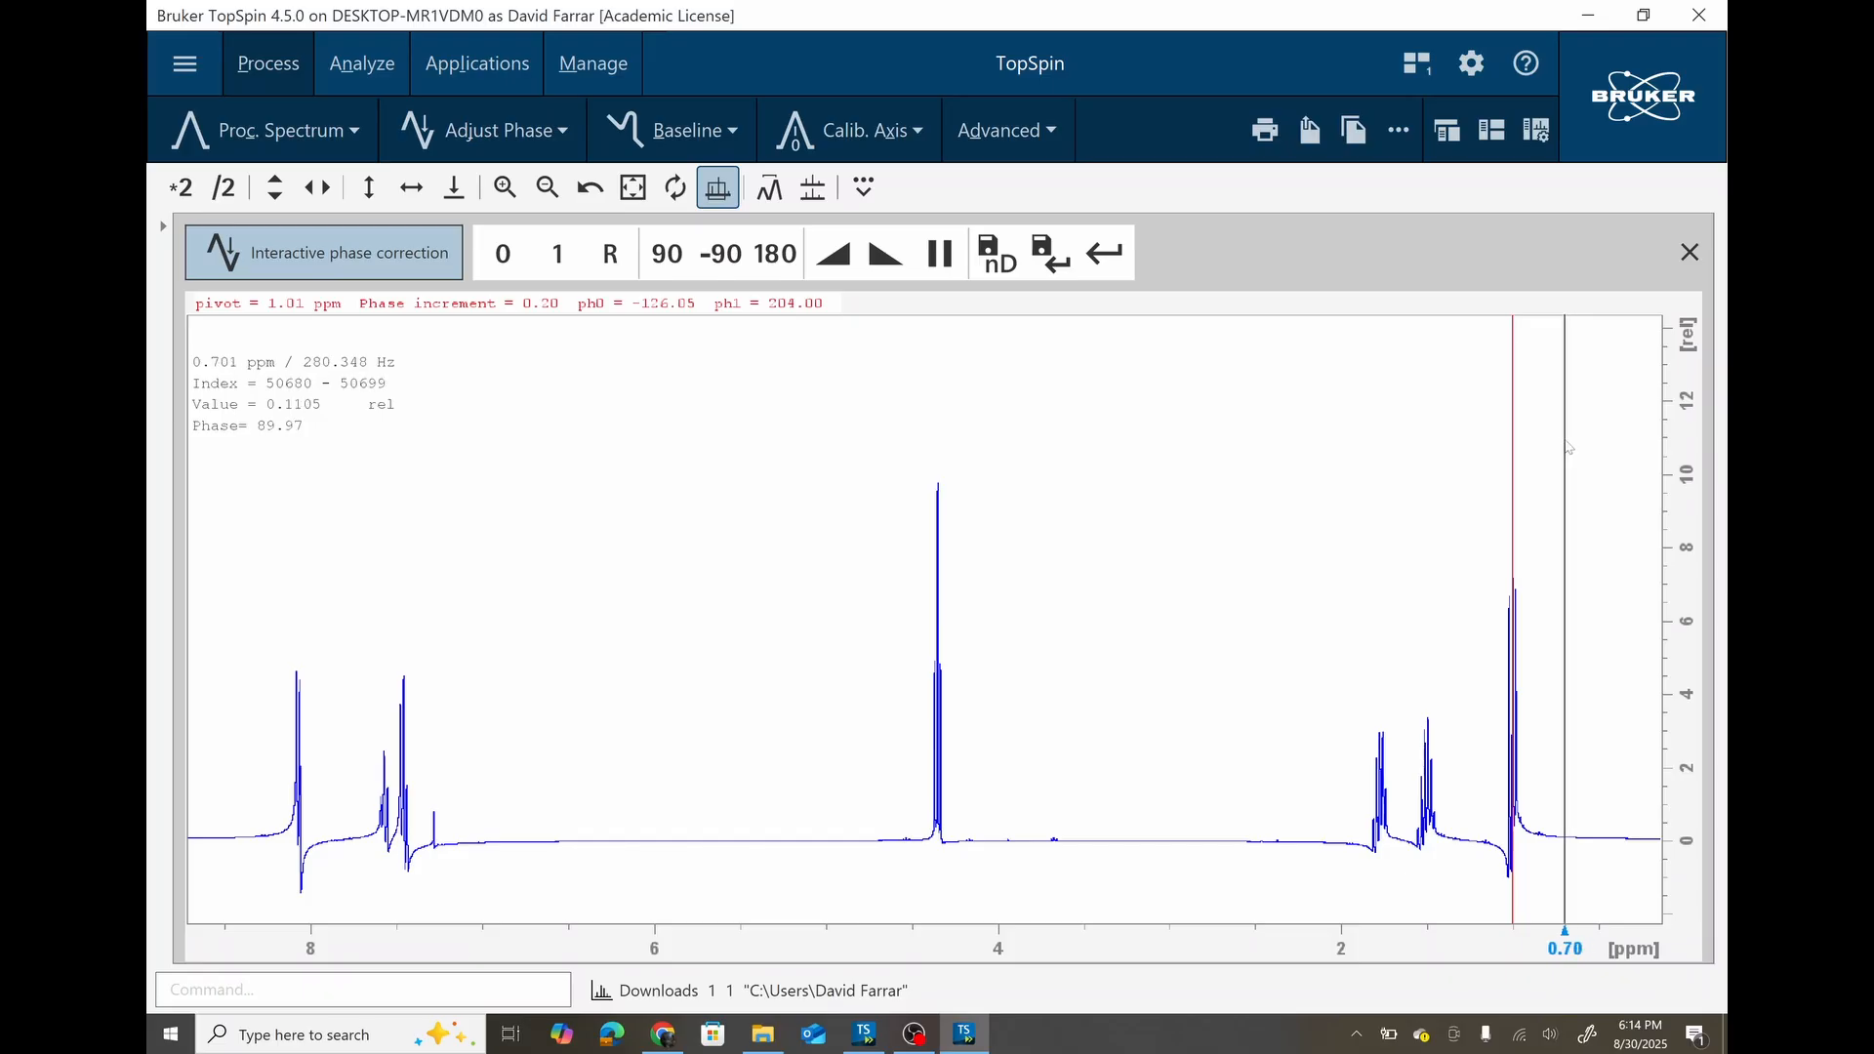
{"action": "left_click", "coordinate": [504, 257]}
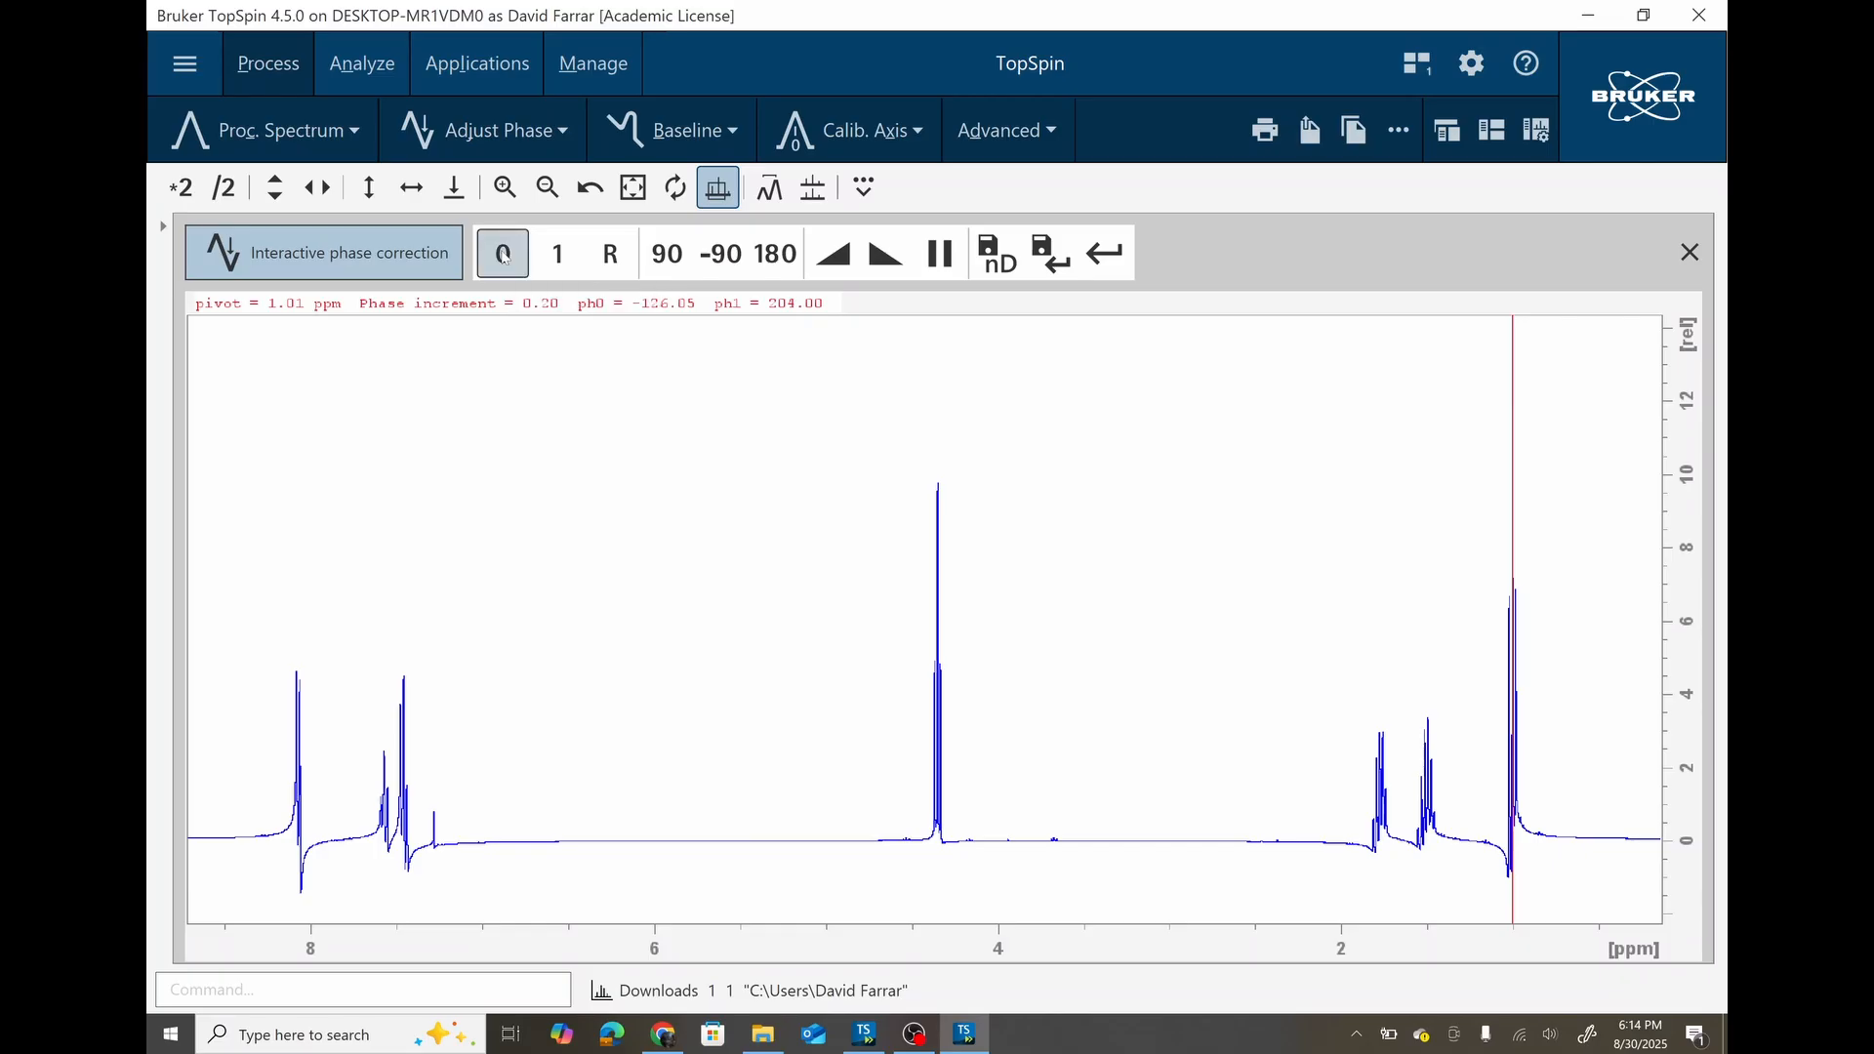
{"action": "left_click_drag", "start_coordinate": [503, 257], "coordinate": [503, 257]}
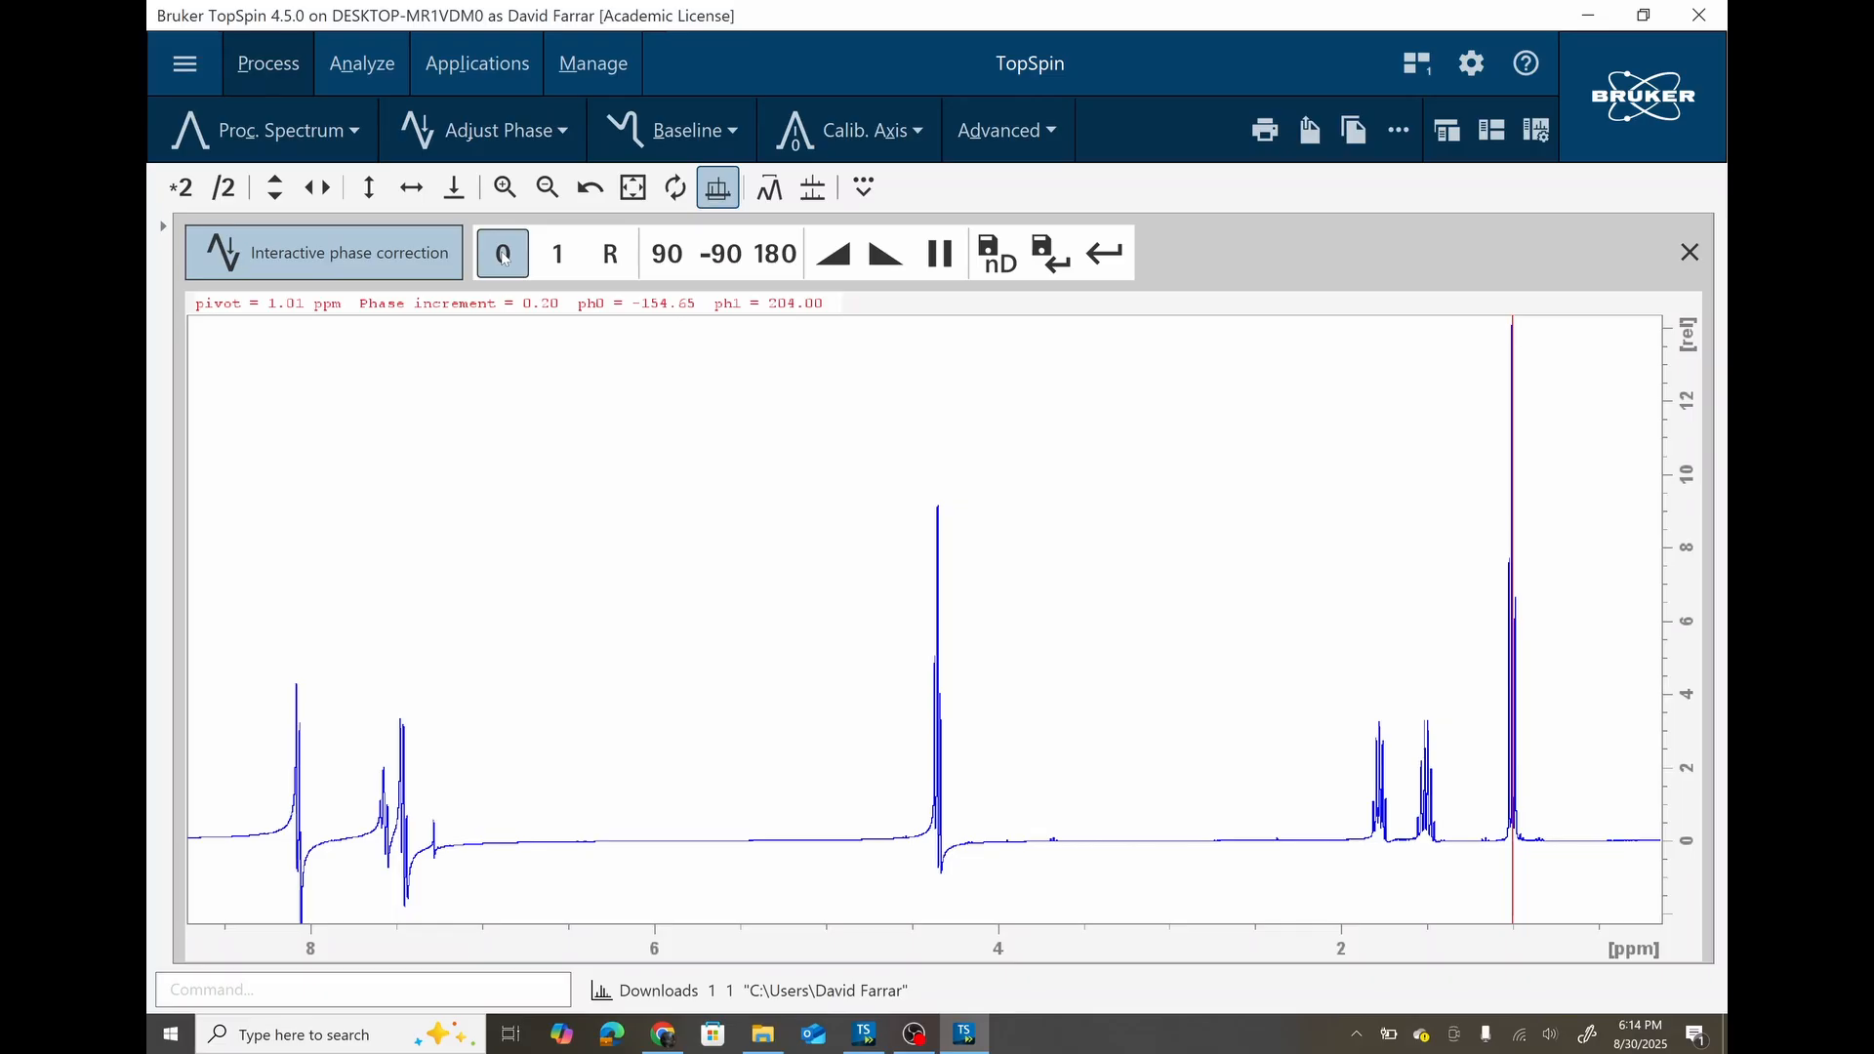
Adjust the first-order phase to 4.00 with ph0 at -3.03, then save the phase correction and return to the spectrum.
{"action": "left_click", "coordinate": [561, 256]}
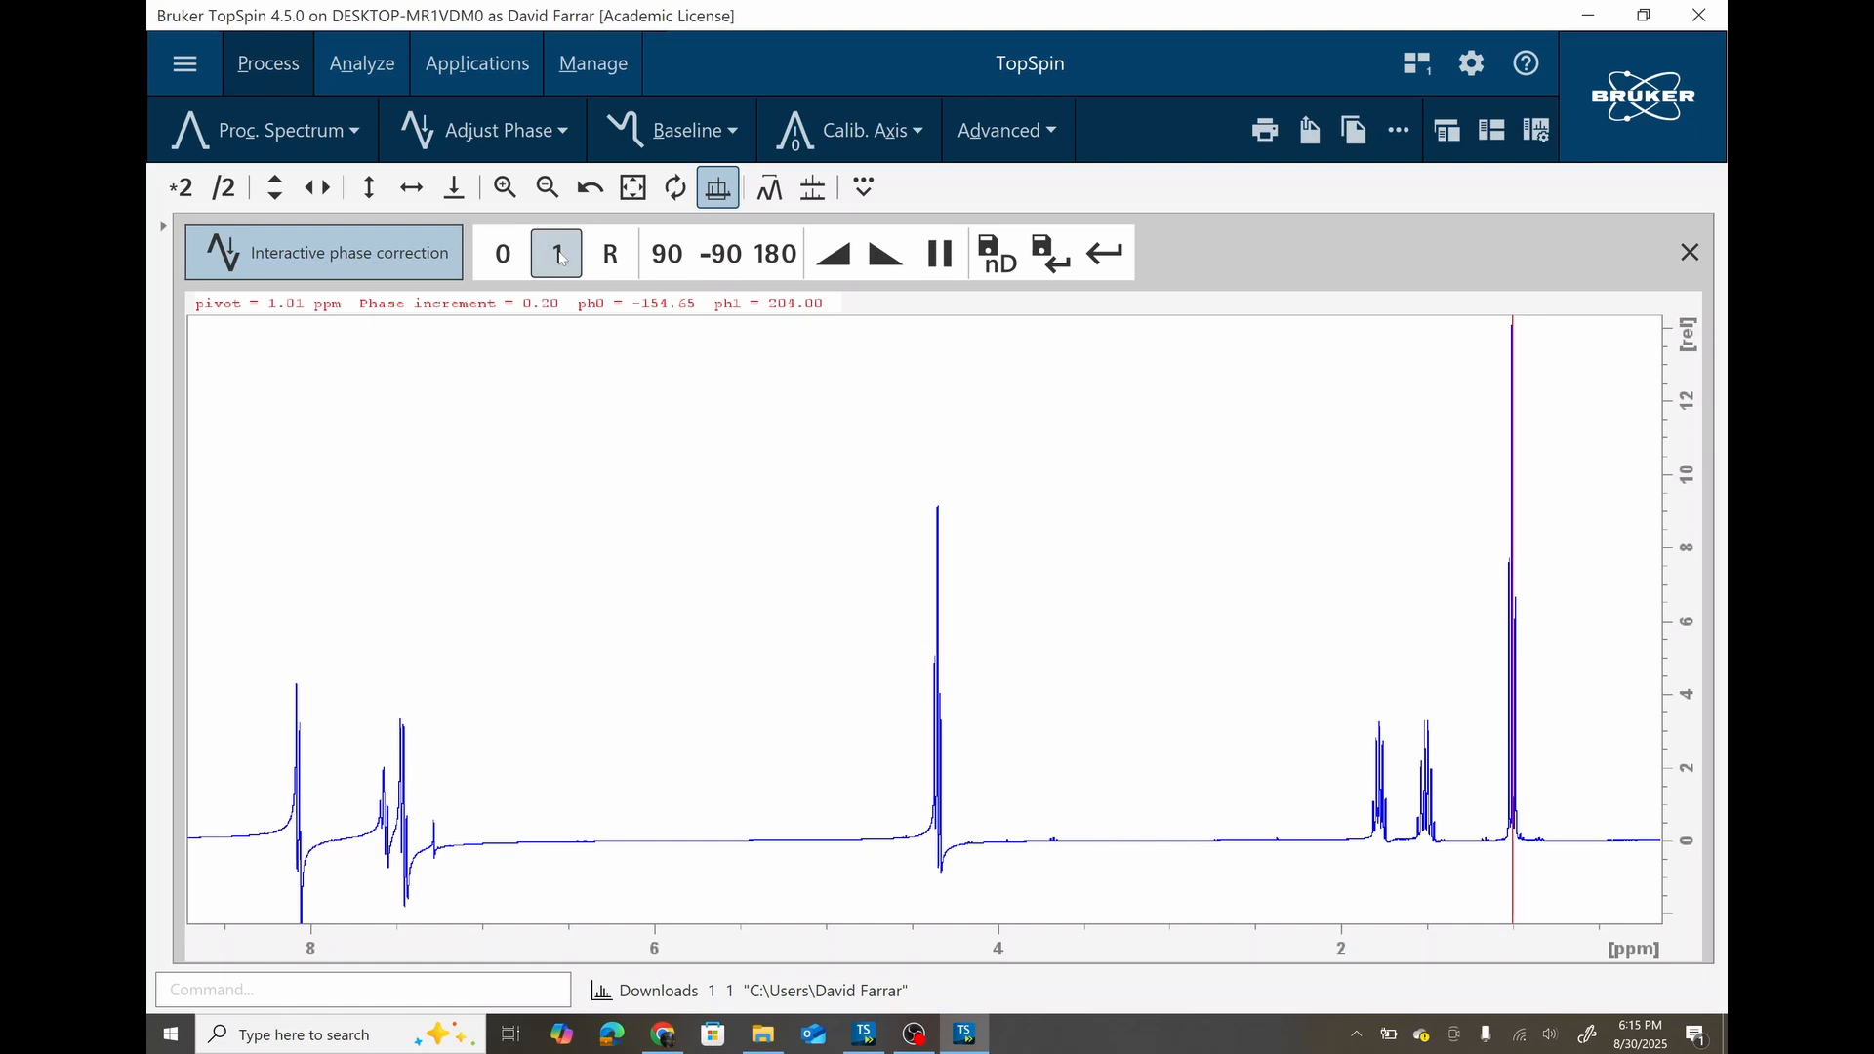
{"action": "left_click_drag", "start_coordinate": [561, 256], "coordinate": [561, 256]}
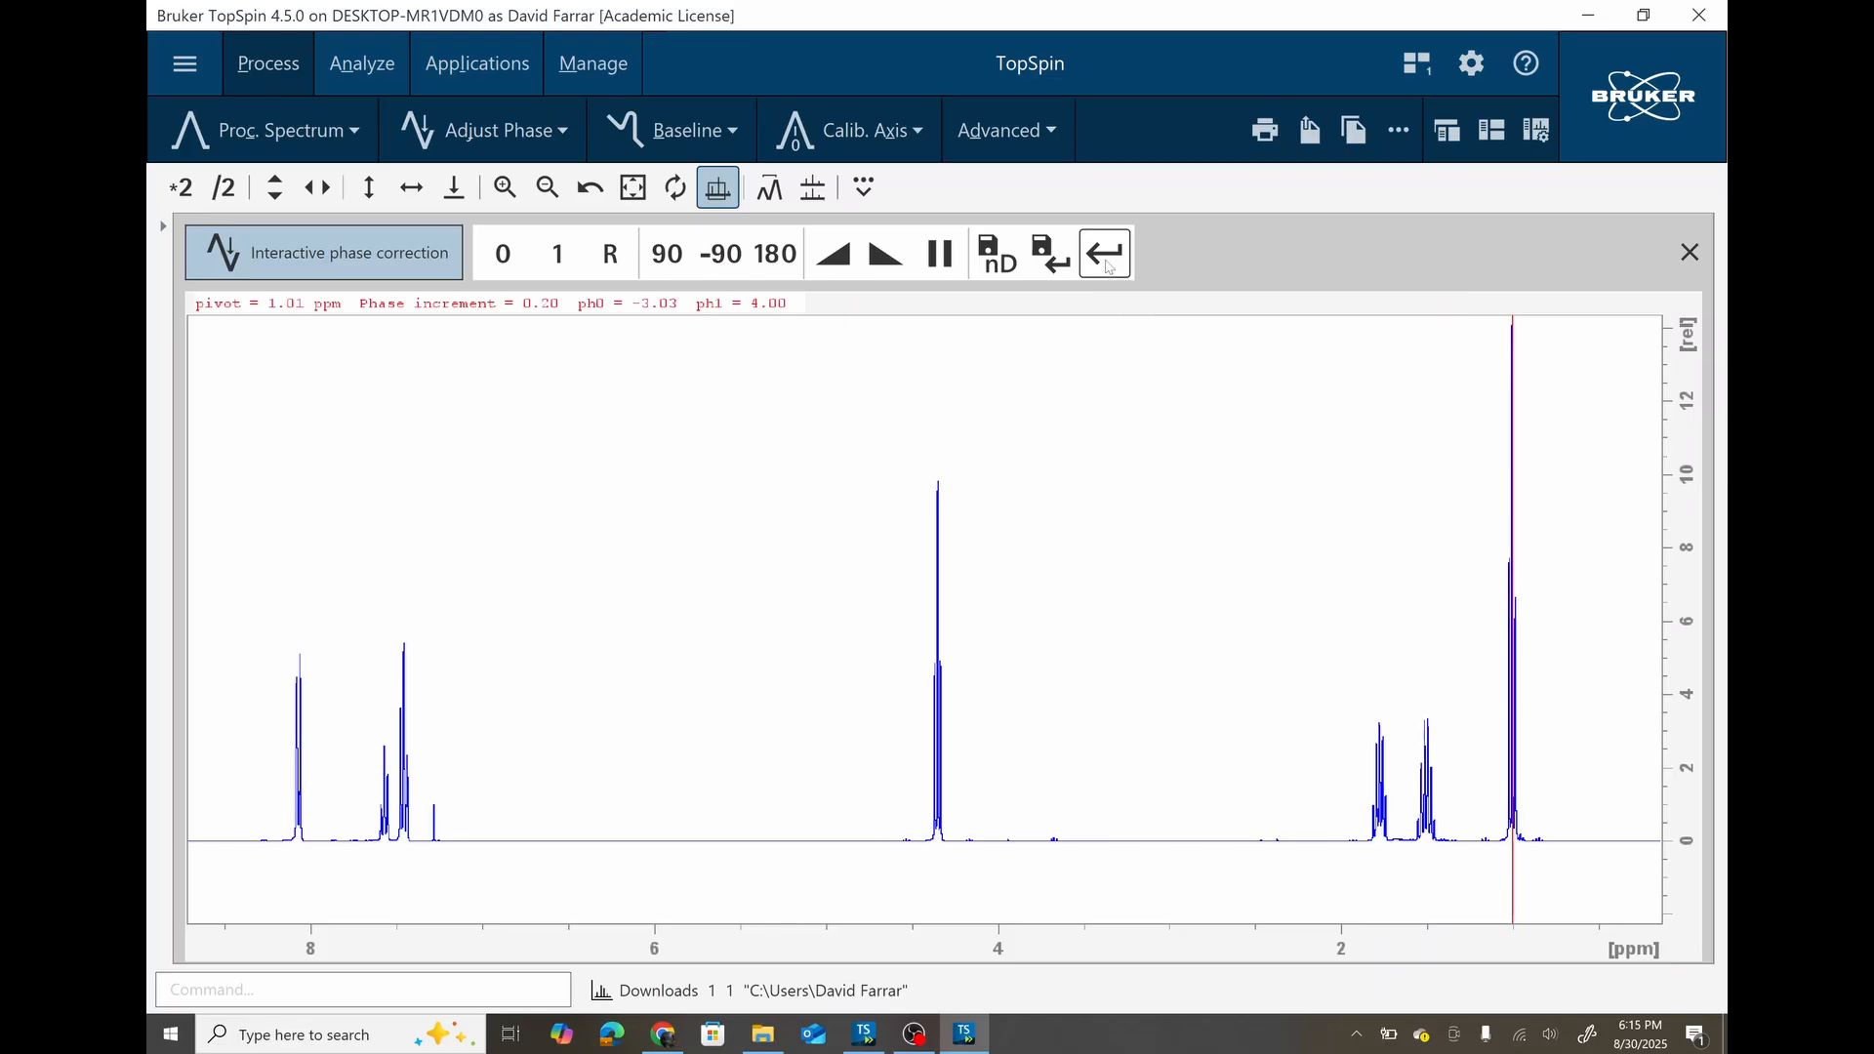
{"action": "left_click", "coordinate": [1052, 255]}
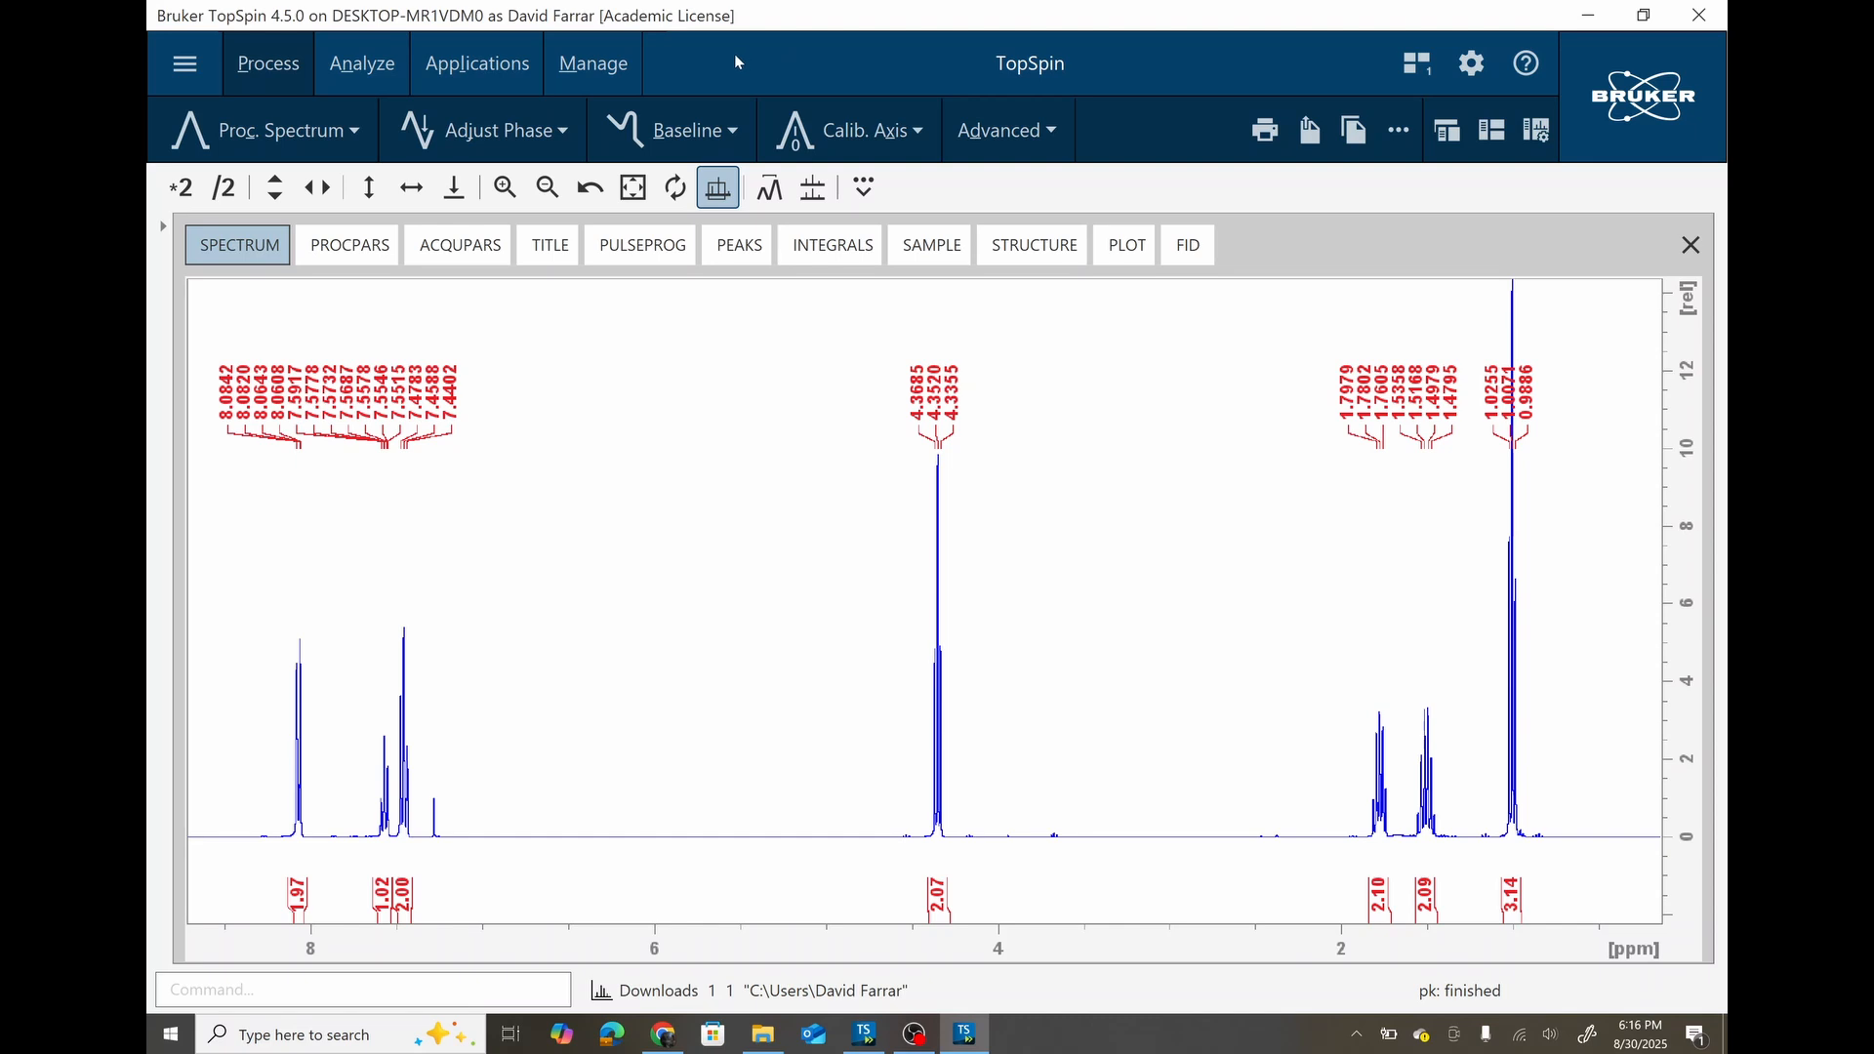
Start manual peak picking on the spectrum and delete all existing picked peaks.
{"action": "left_click", "coordinate": [362, 68]}
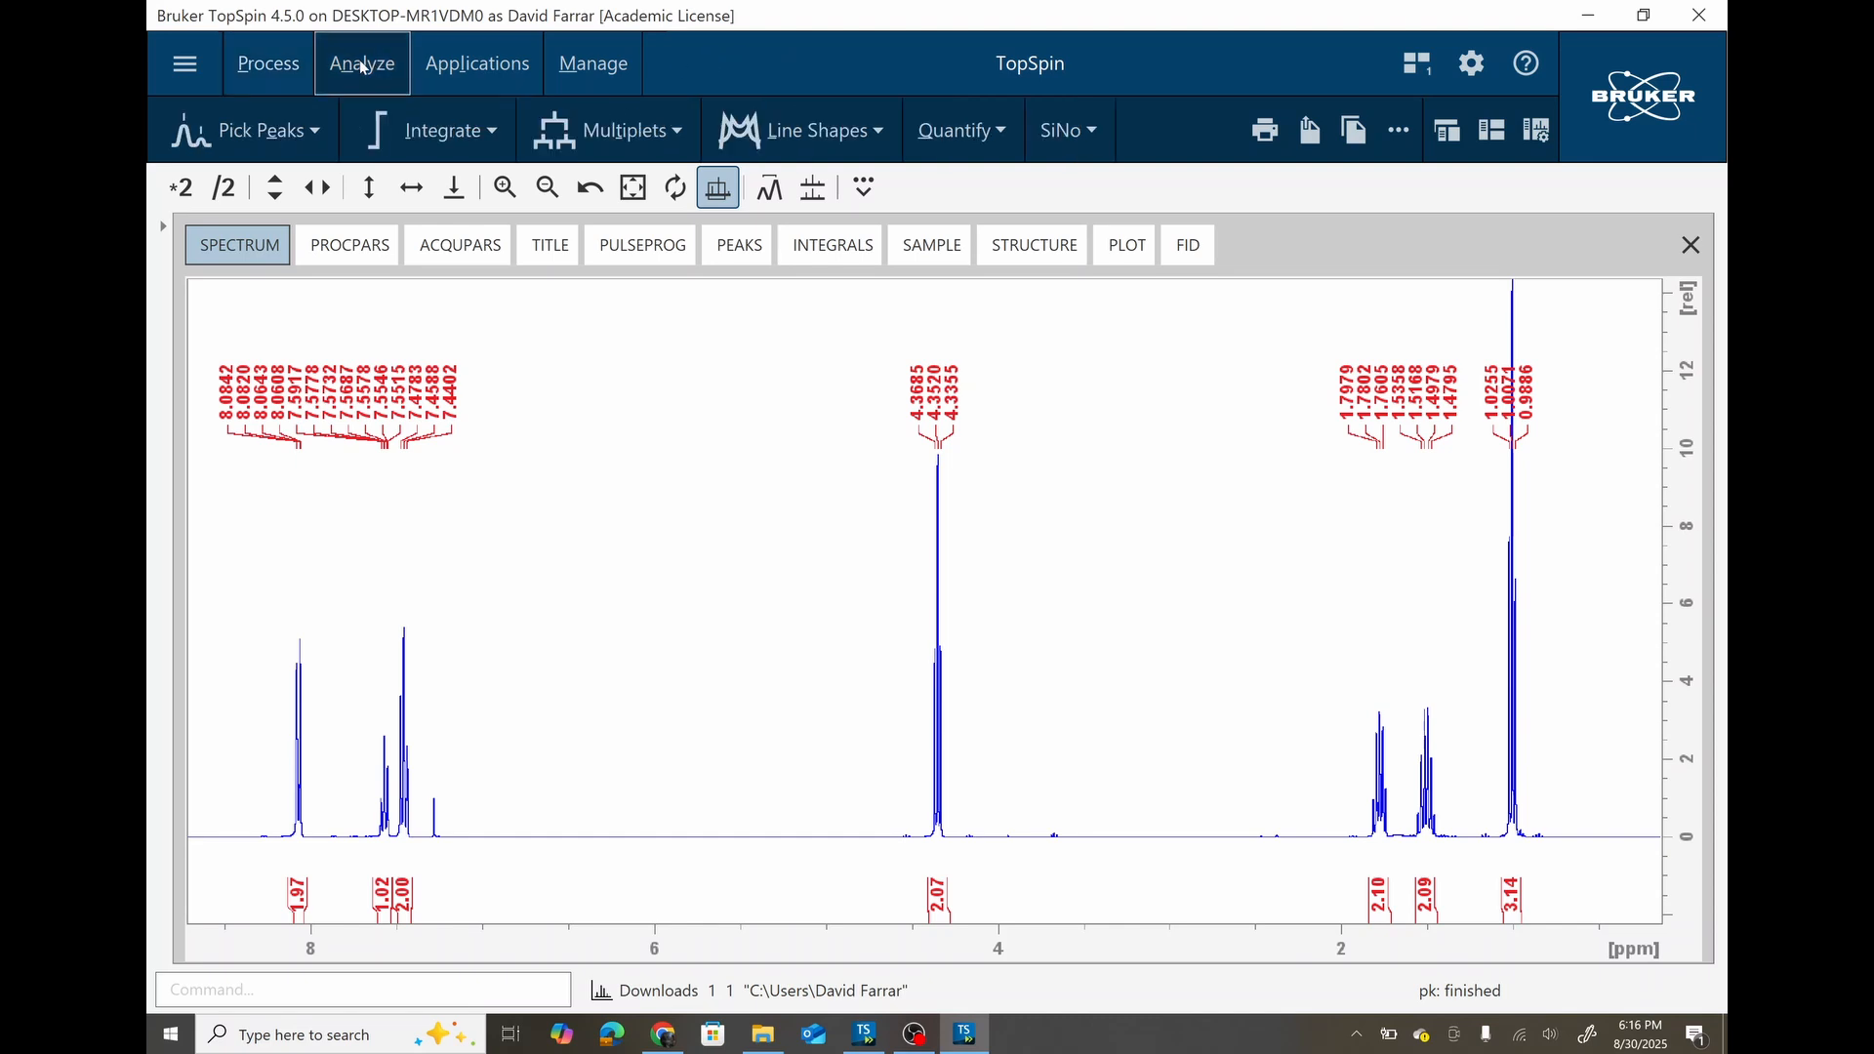
{"action": "left_click", "coordinate": [240, 136]}
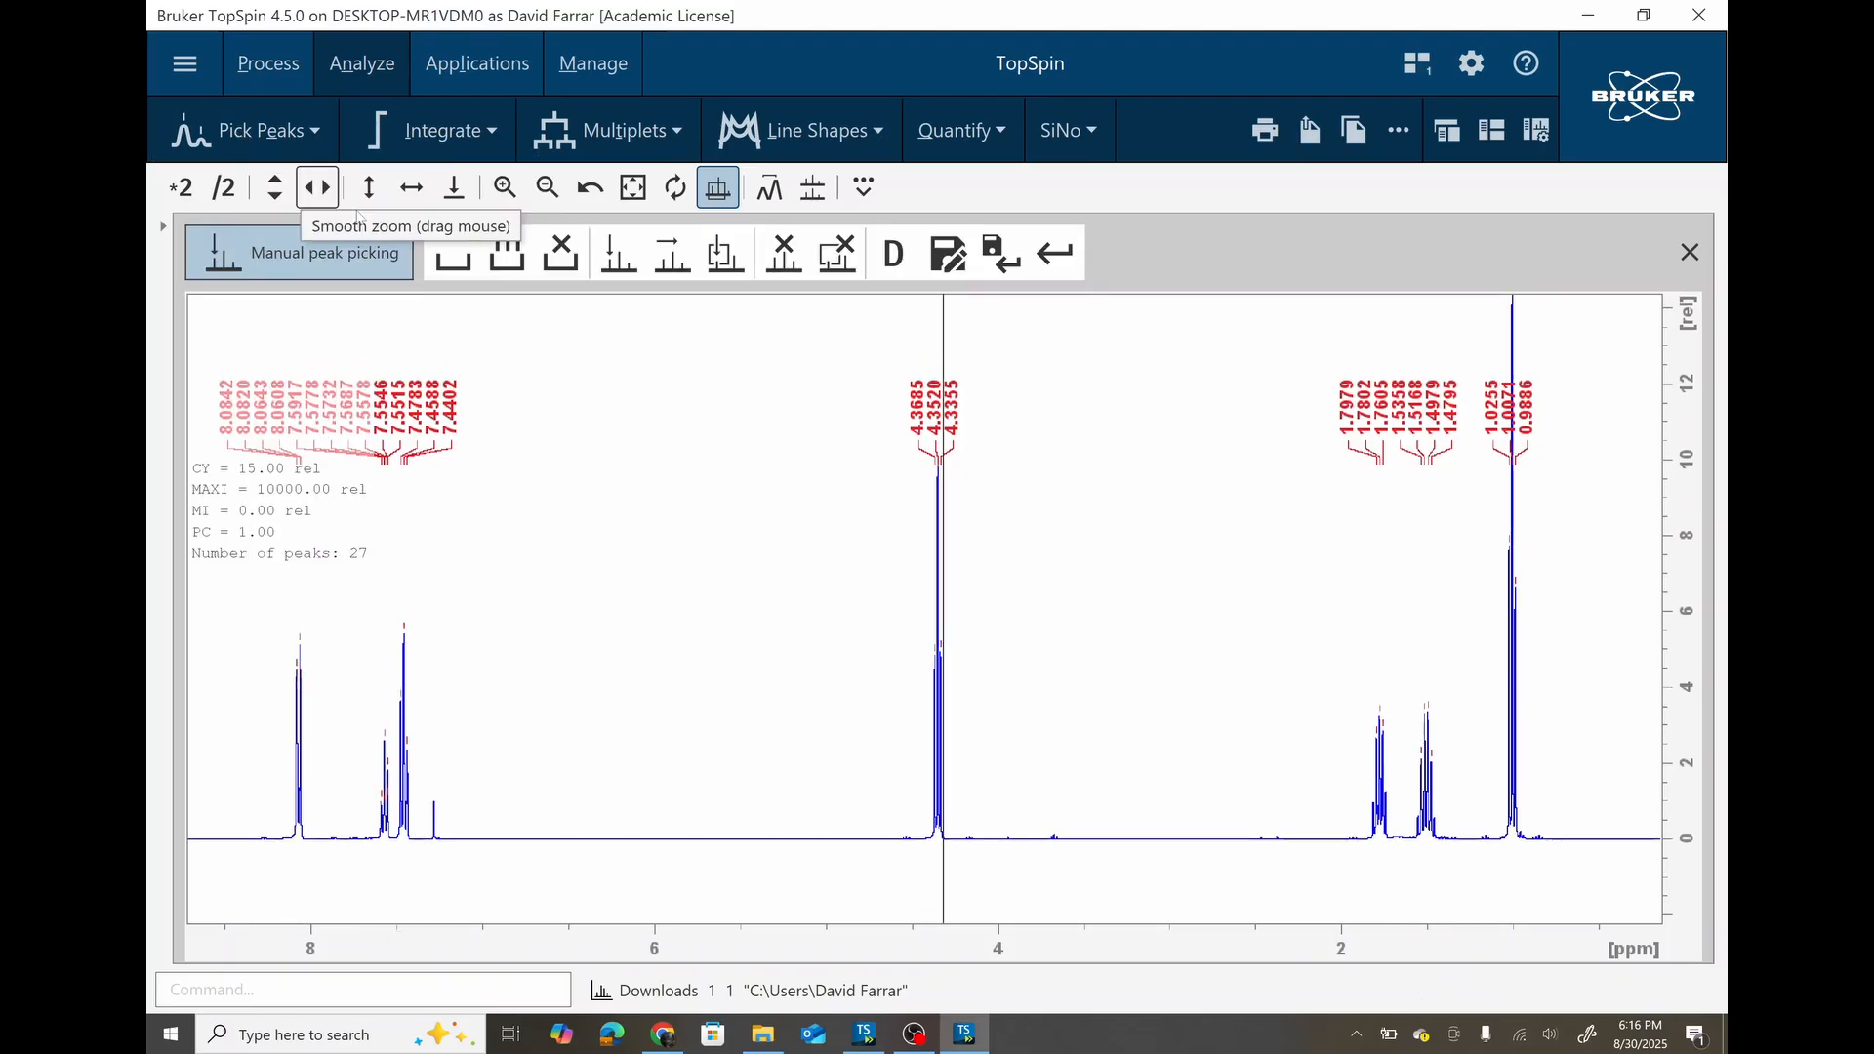
{"action": "left_click", "coordinate": [562, 251]}
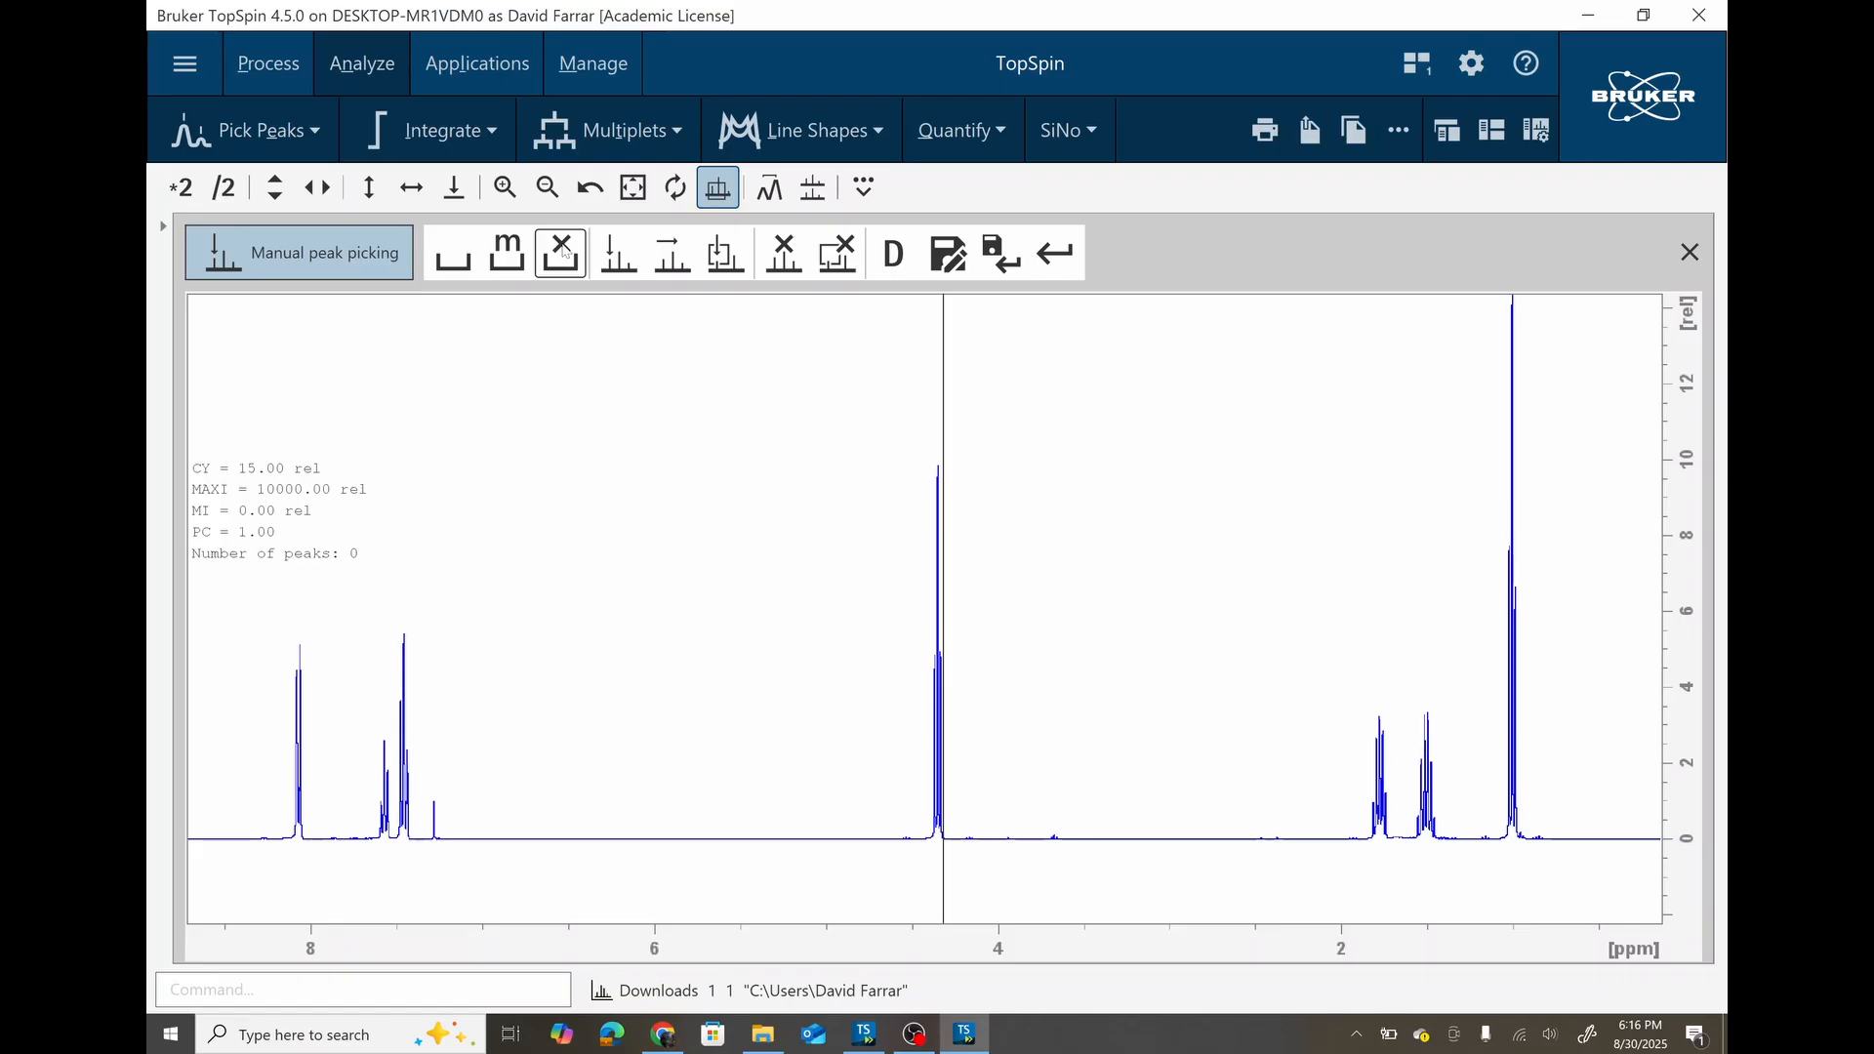
Define a peak-picking region from about 8.33 to 7.86 ppm around the most downfield multiplet.
{"action": "left_click", "coordinate": [454, 258]}
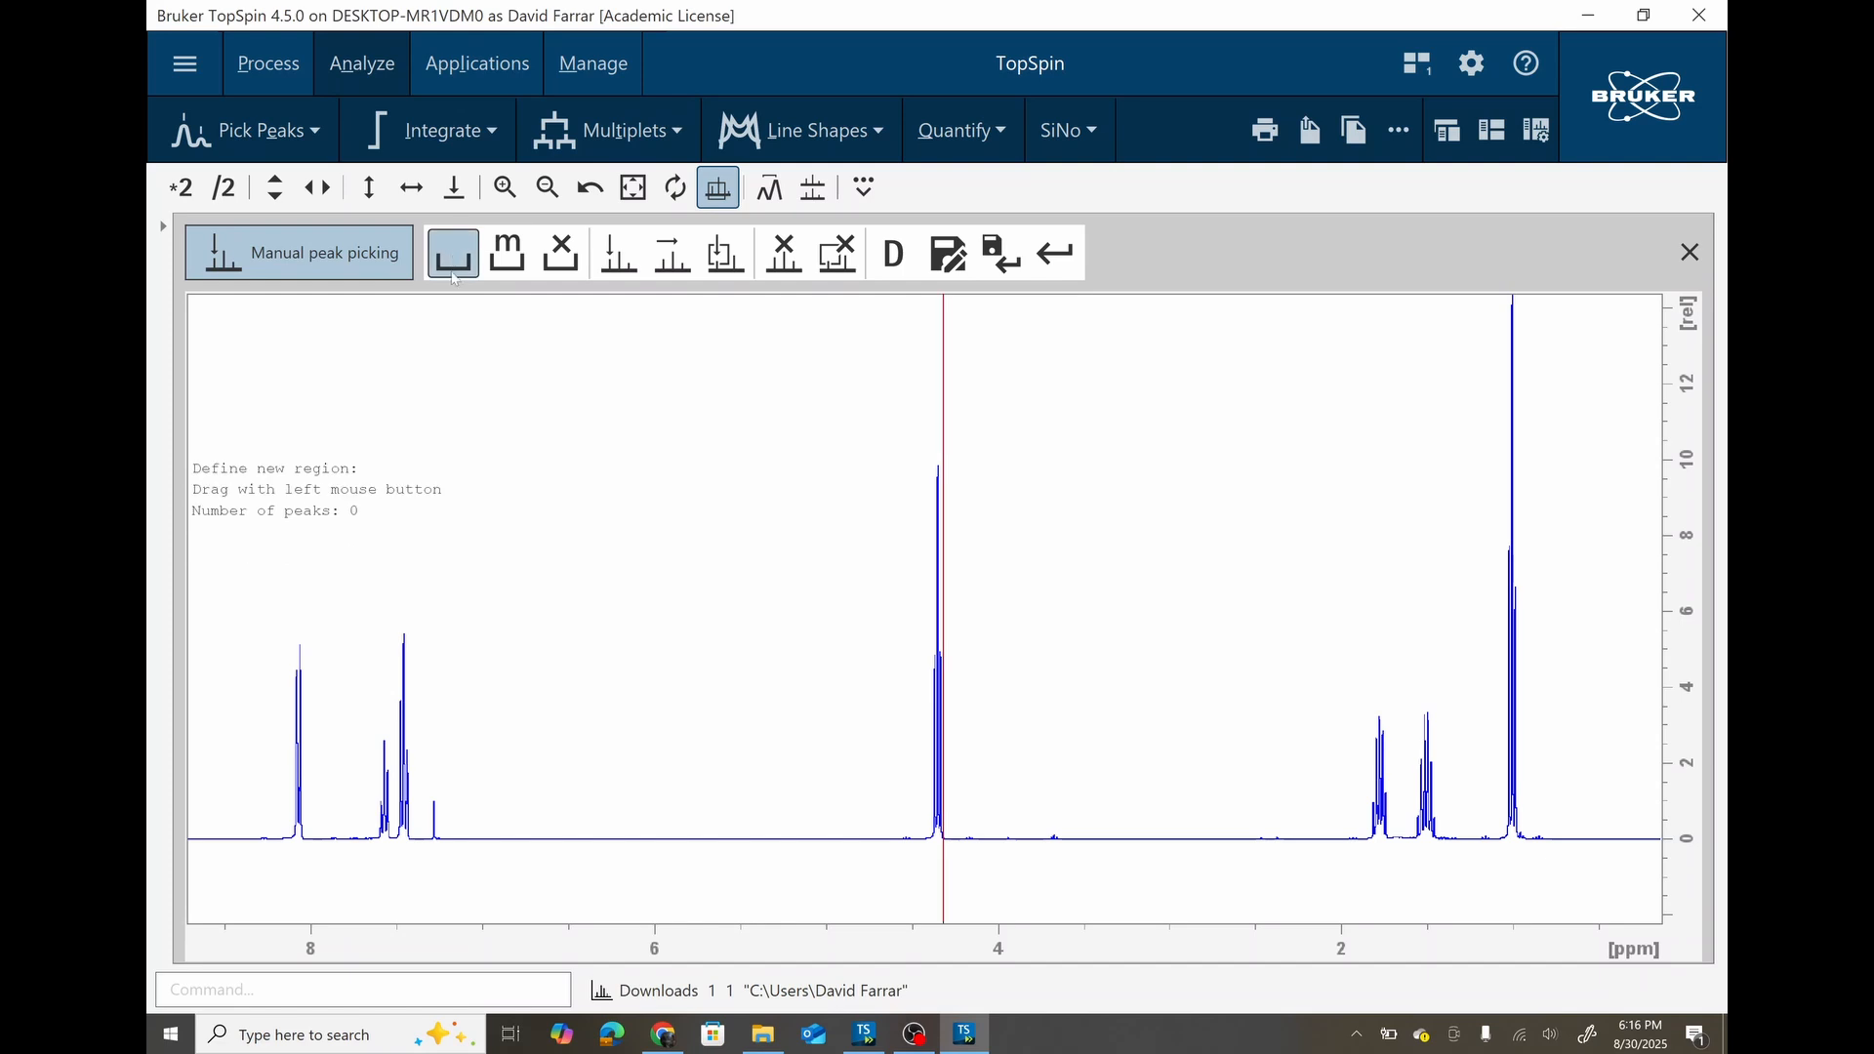
{"action": "mouse_move", "coordinate": [254, 522]}
{"action": "left_mouse_down"}
{"action": "mouse_move", "coordinate": [293, 712]}
{"action": "mouse_move", "coordinate": [338, 774]}
{"action": "left_mouse_up"}
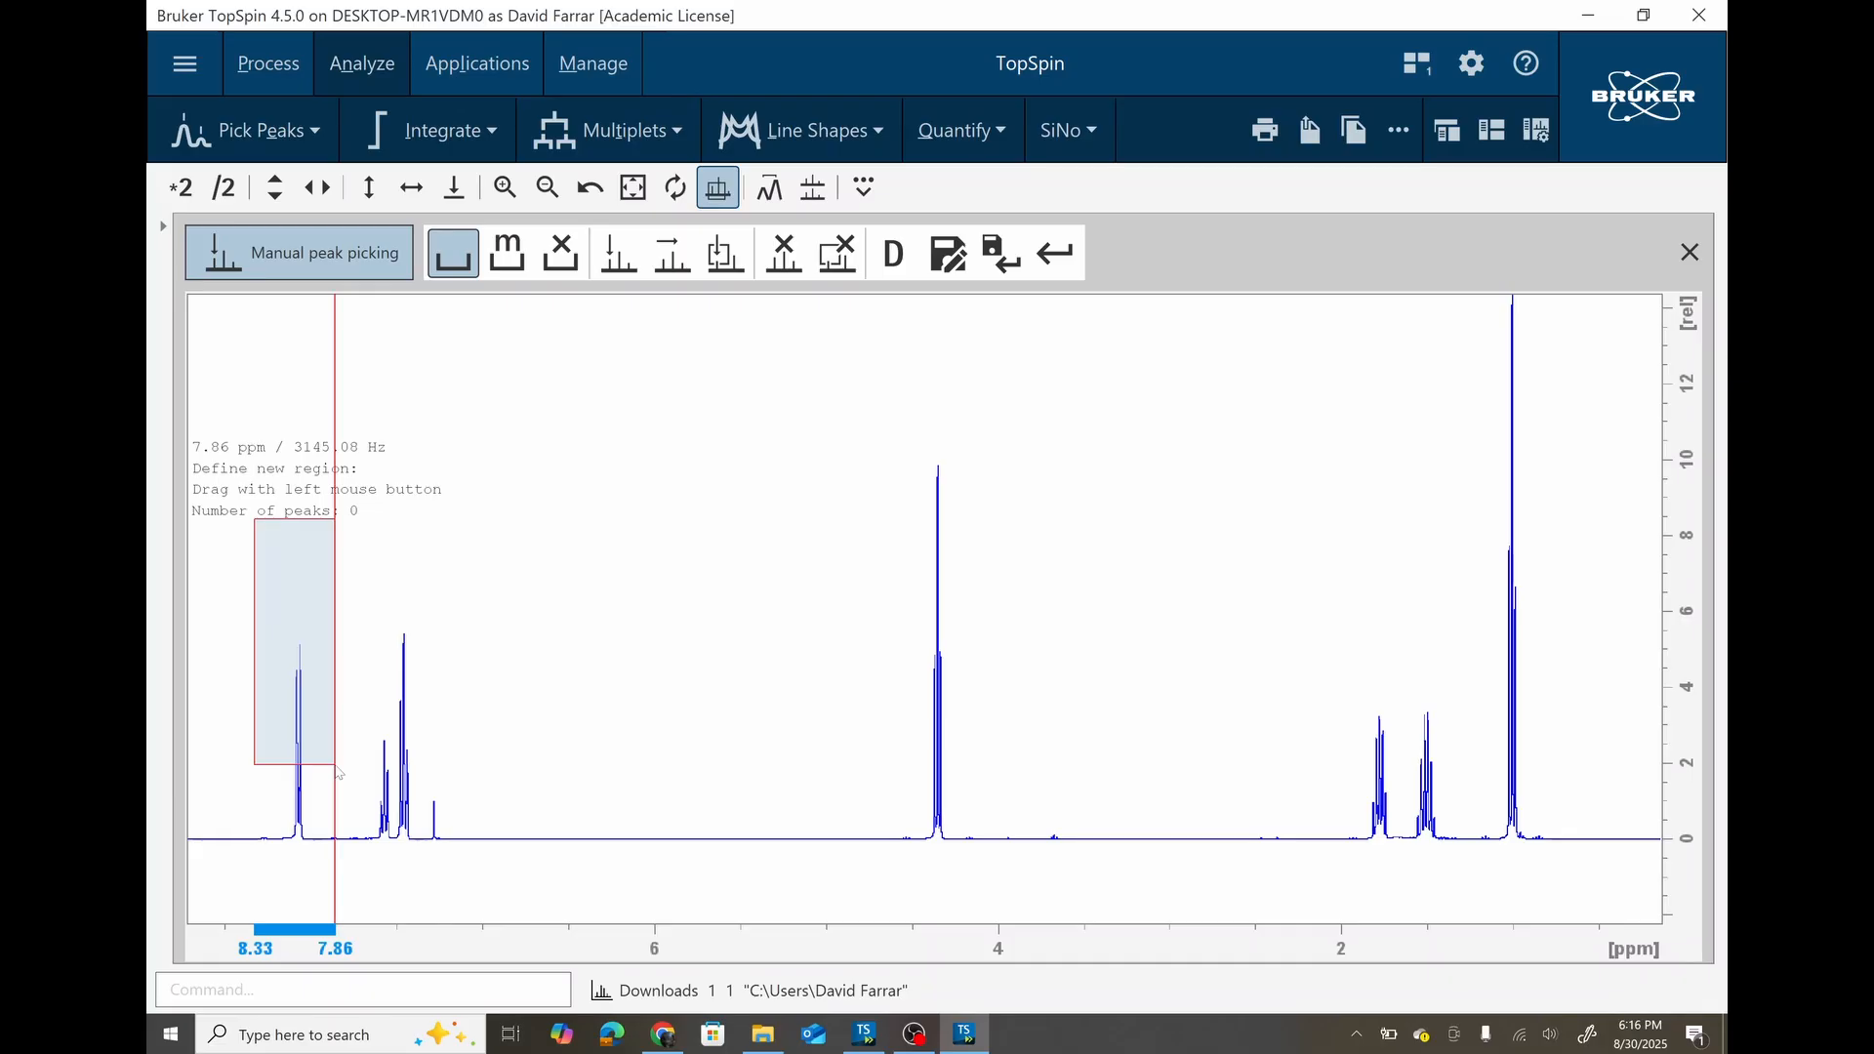
{"action": "left_click_drag", "start_coordinate": [338, 775], "coordinate": [339, 774]}
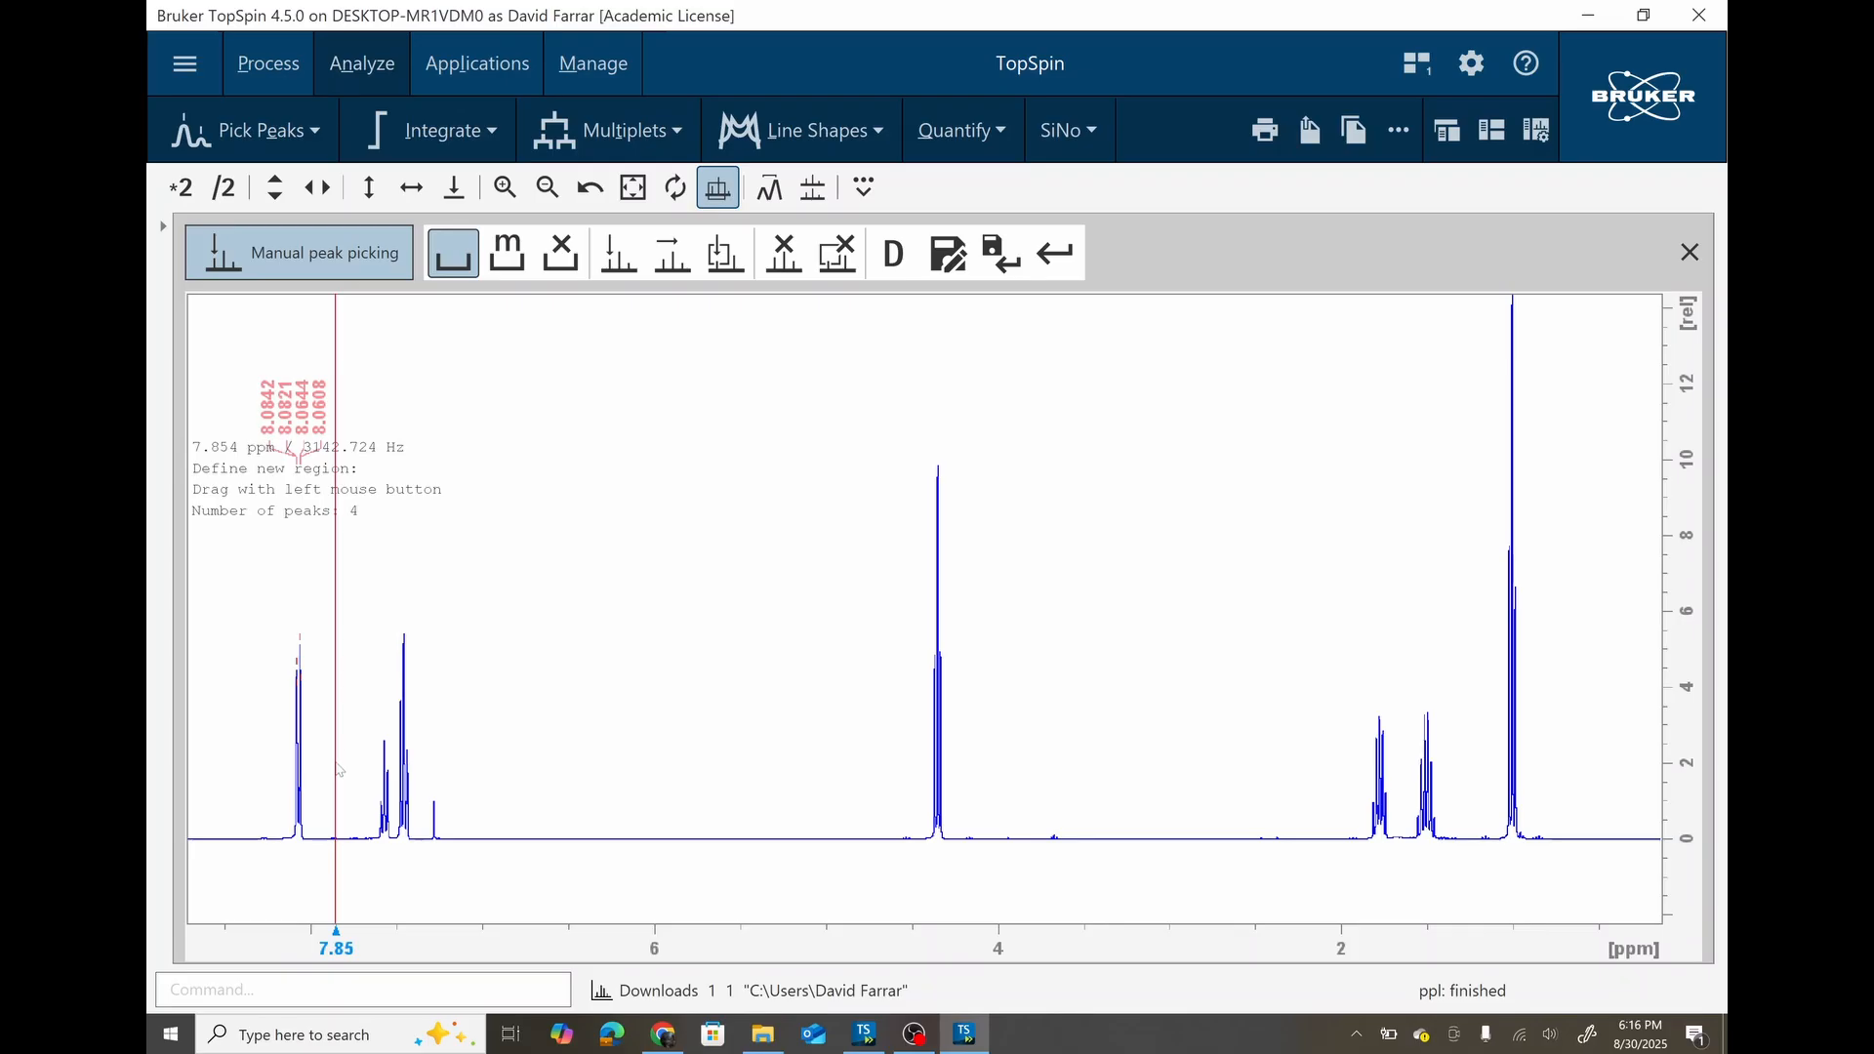
Pick the peaks of the aromatic multiplet near 7.57 ppm with a region from about 7.65 to 7.51 ppm.
{"action": "left_click", "coordinate": [455, 258]}
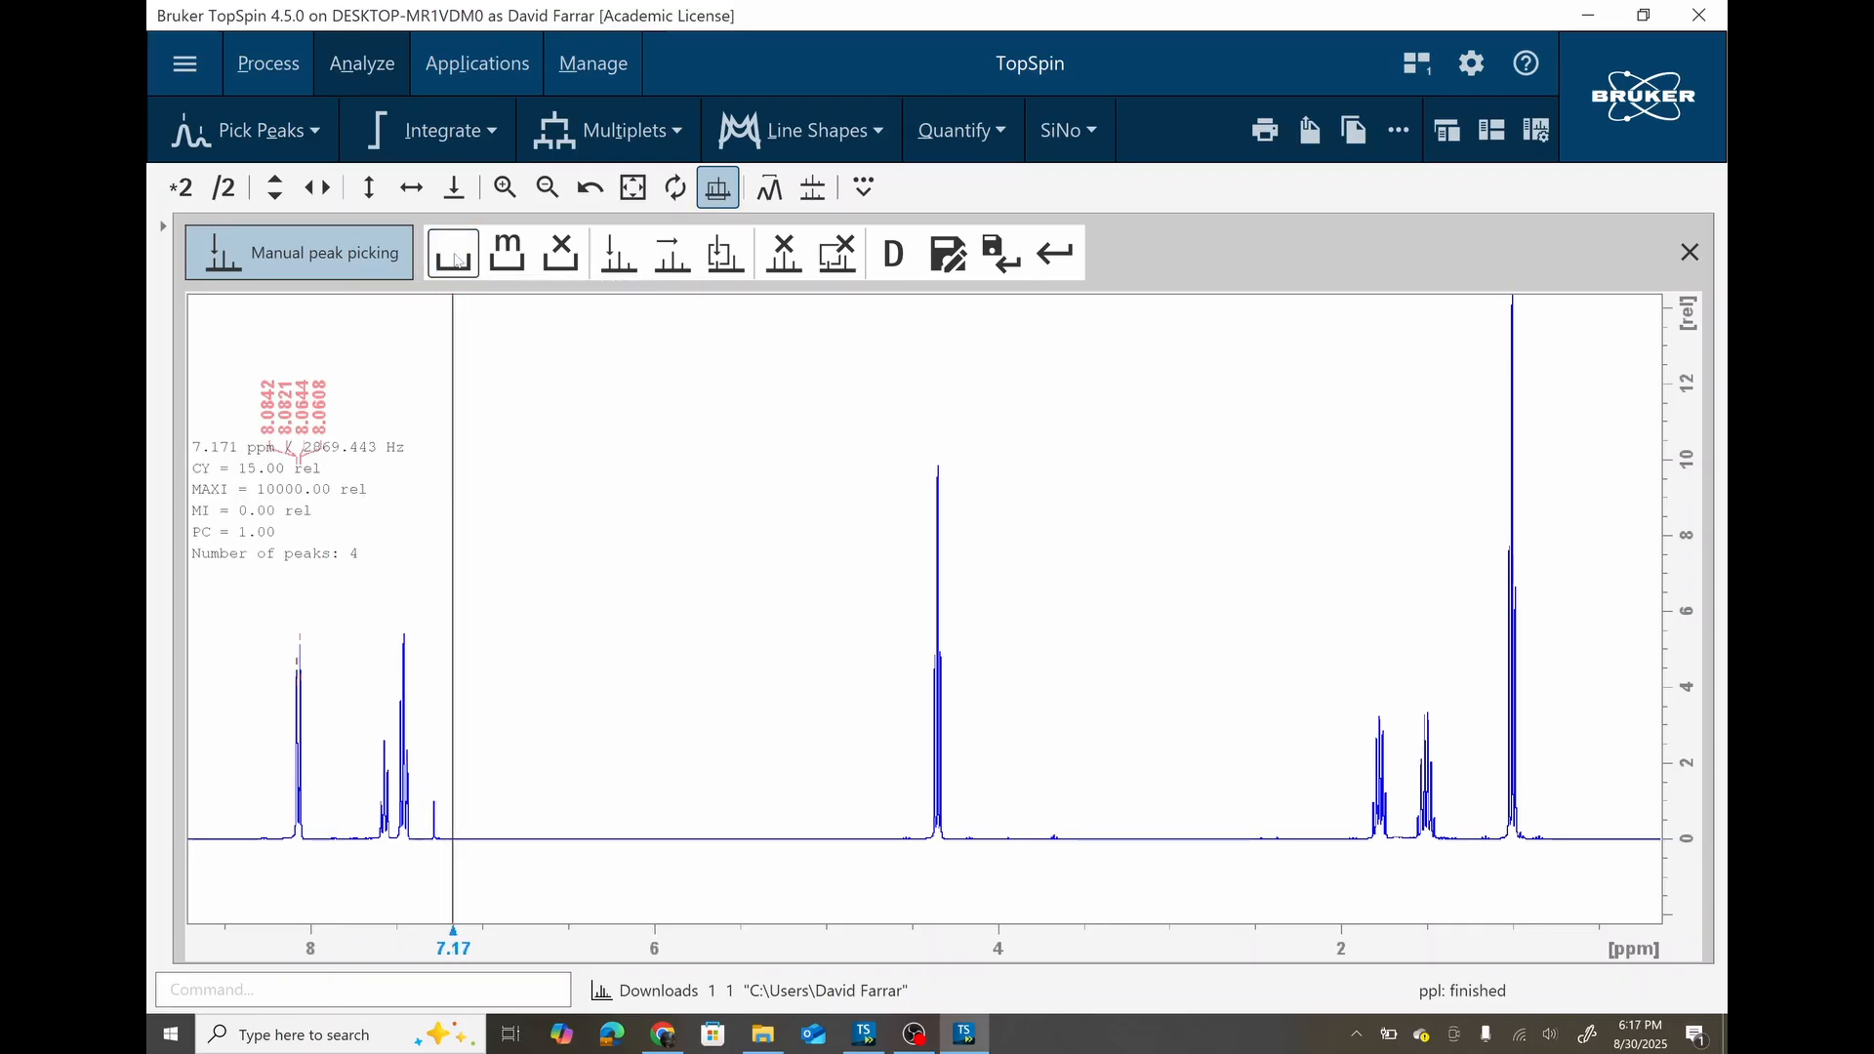
{"action": "left_click_drag", "start_coordinate": [242, 449], "coordinate": [464, 456]}
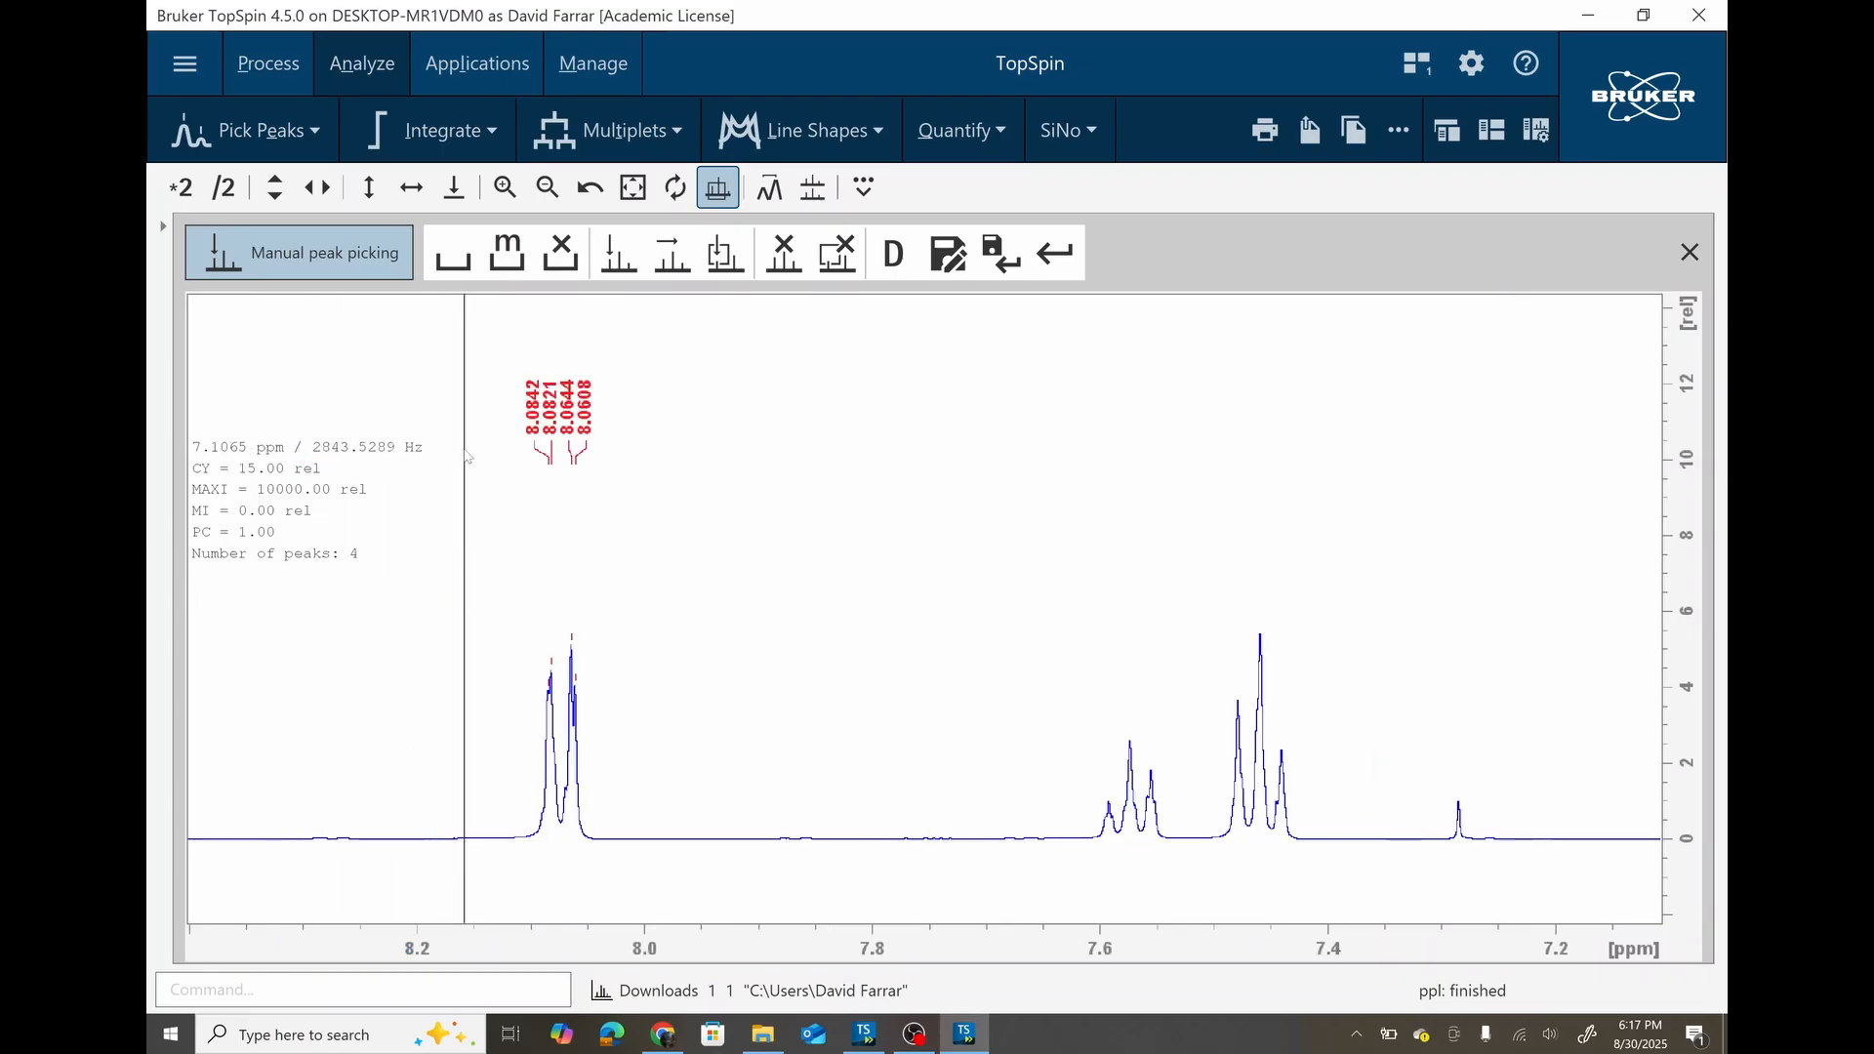
{"action": "left_click", "coordinate": [453, 252]}
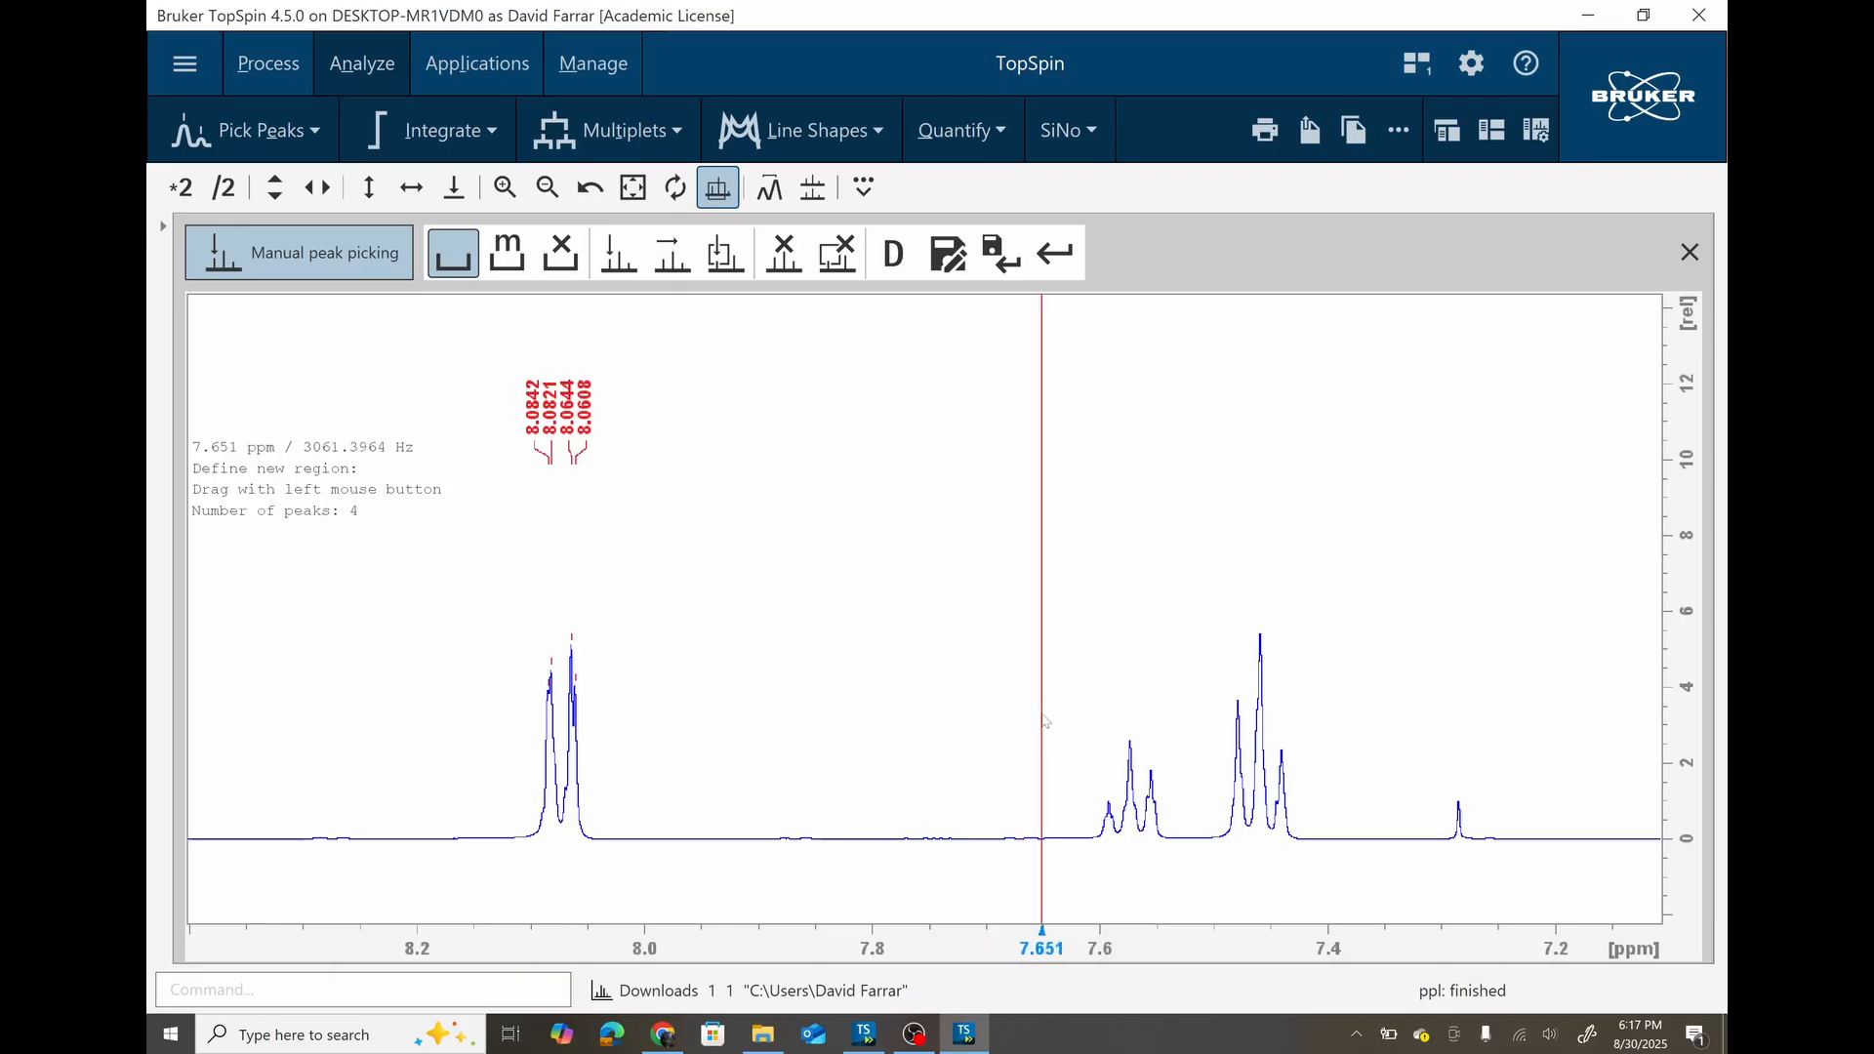
{"action": "left_click_drag", "start_coordinate": [1047, 693], "coordinate": [1197, 820]}
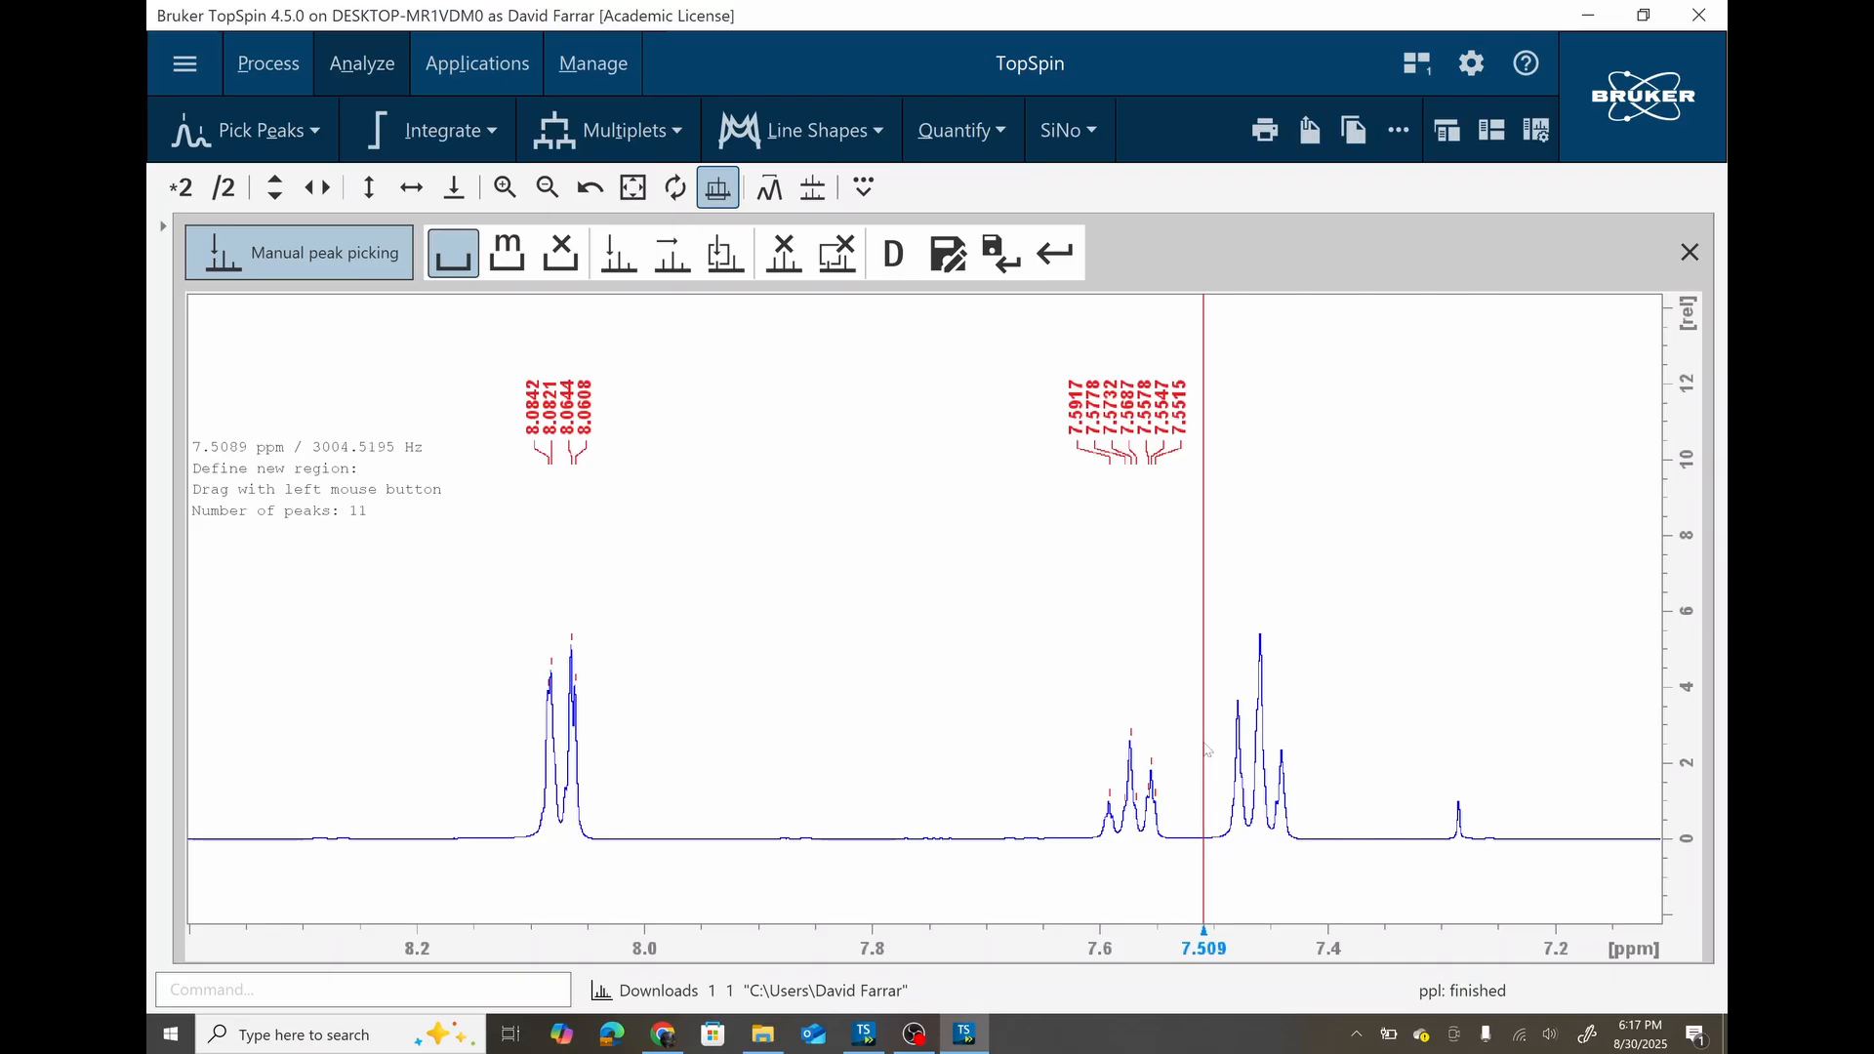
{"action": "left_click_drag", "start_coordinate": [1205, 739], "coordinate": [1324, 788]}
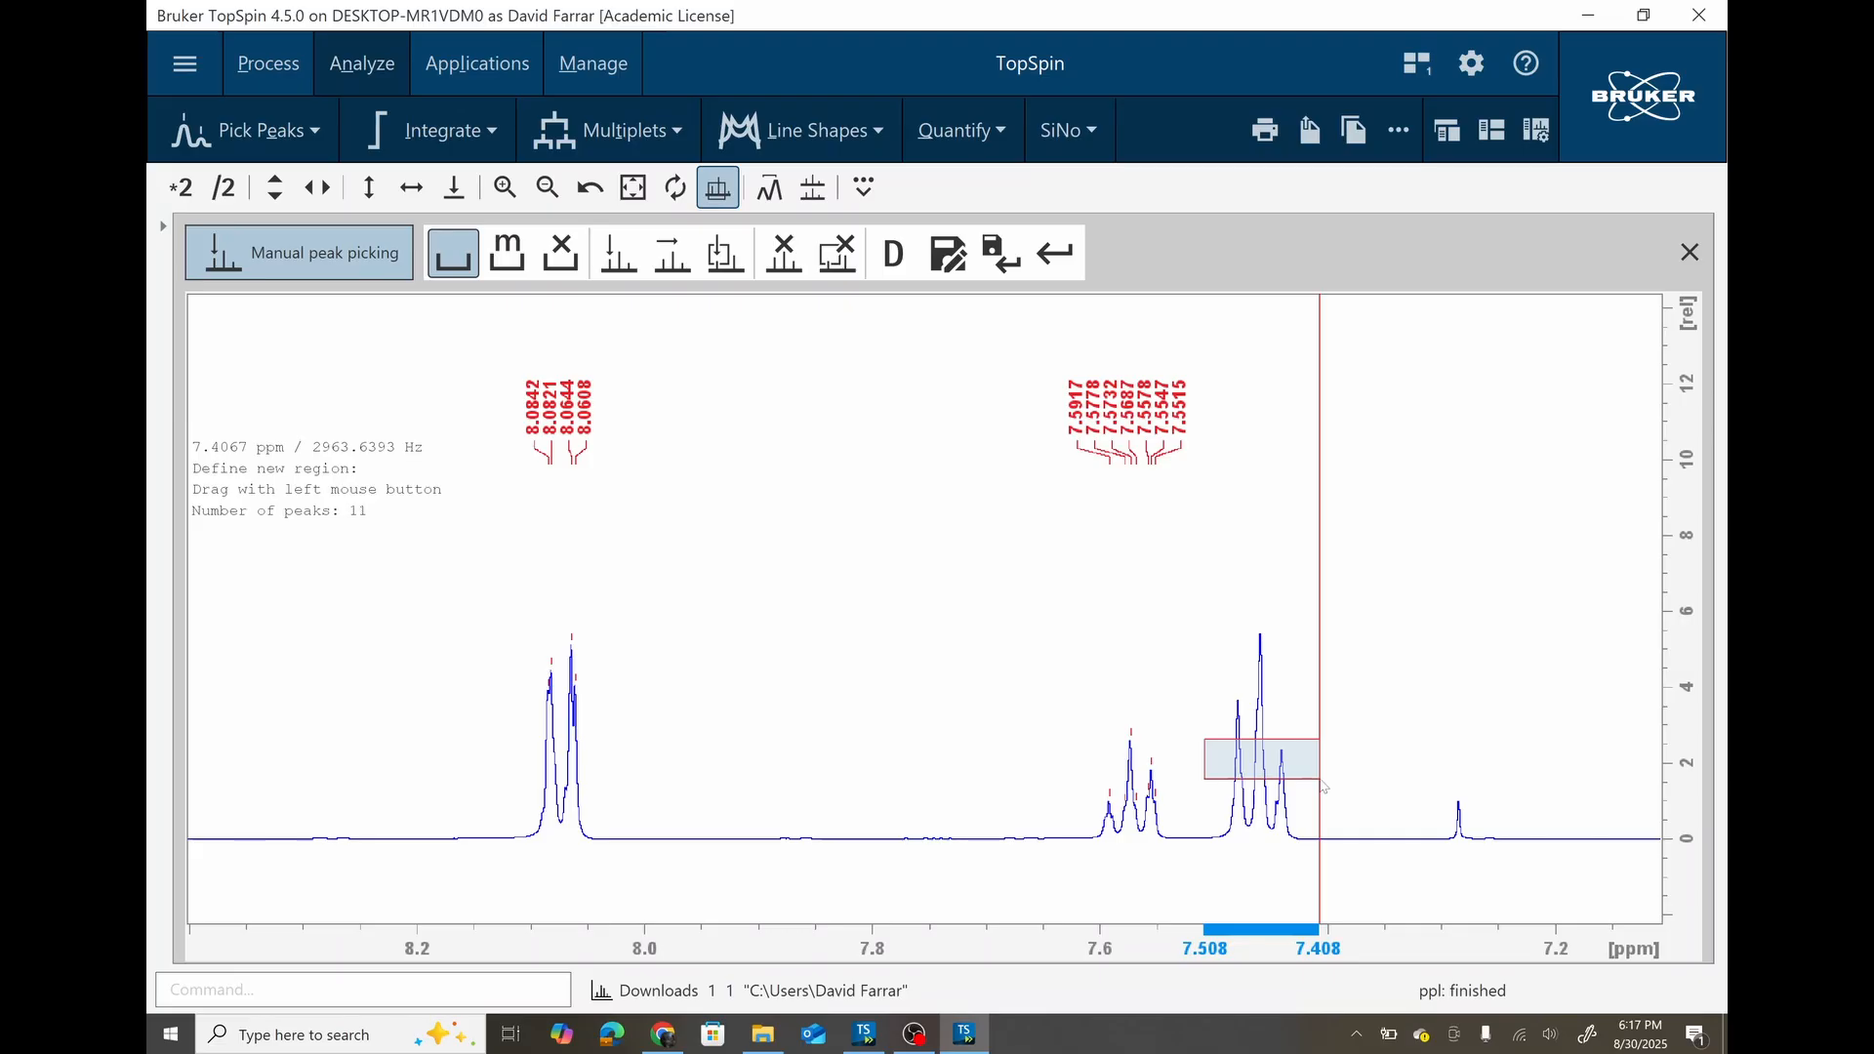
{"action": "left_click_drag", "start_coordinate": [1205, 739], "coordinate": [1321, 782]}
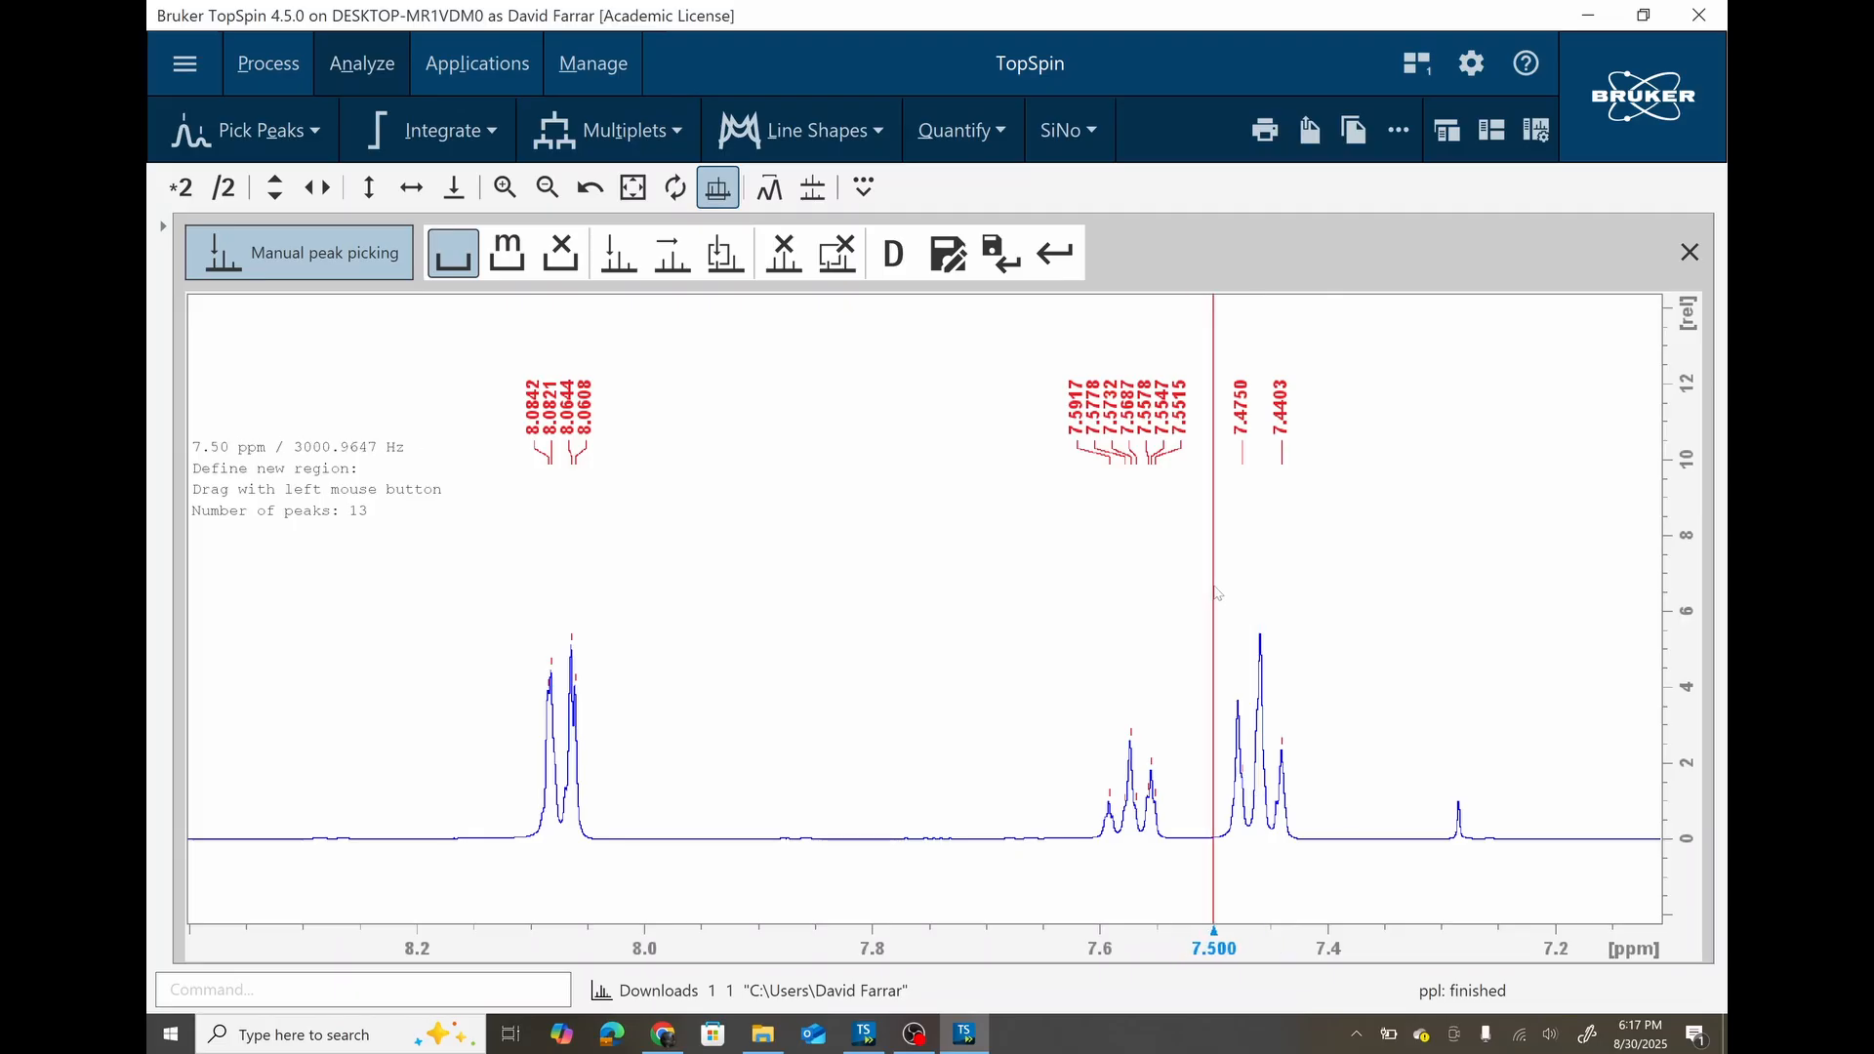
{"action": "left_click_drag", "start_coordinate": [1215, 587], "coordinate": [1314, 789]}
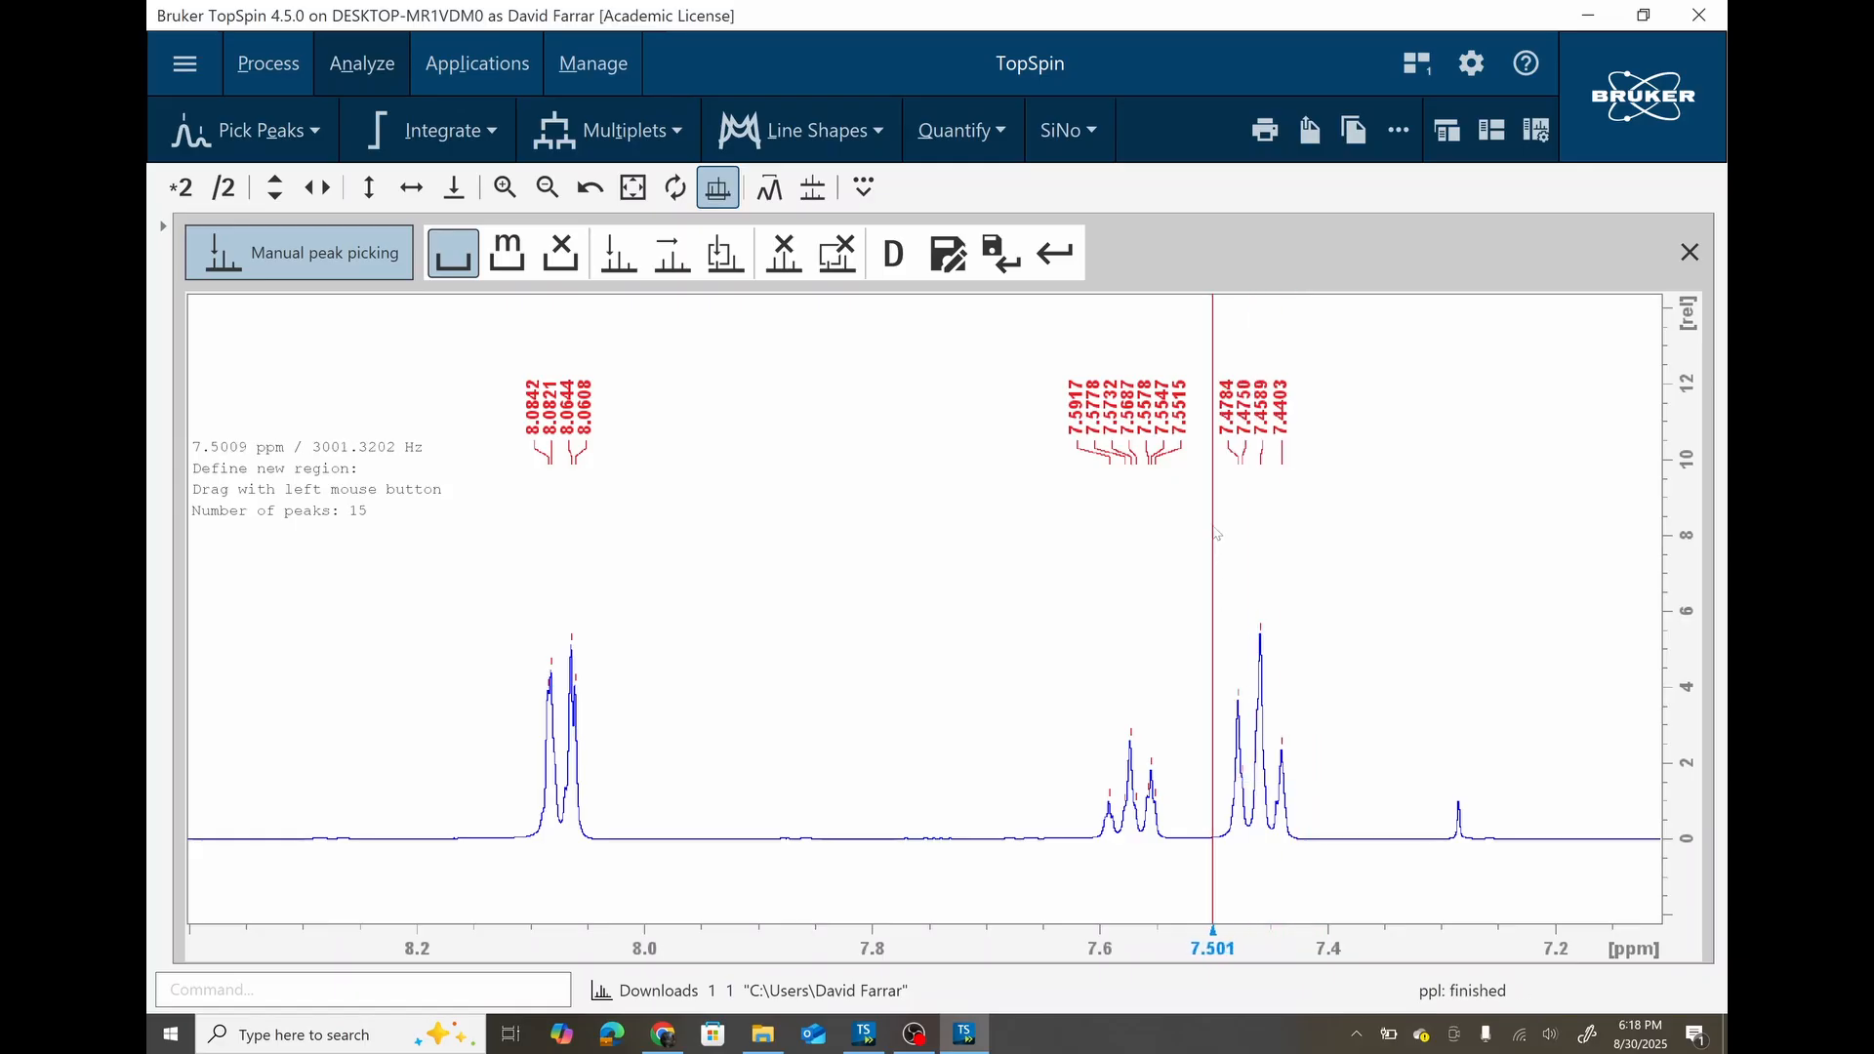
{"action": "left_click_drag", "start_coordinate": [1216, 533], "coordinate": [1324, 619]}
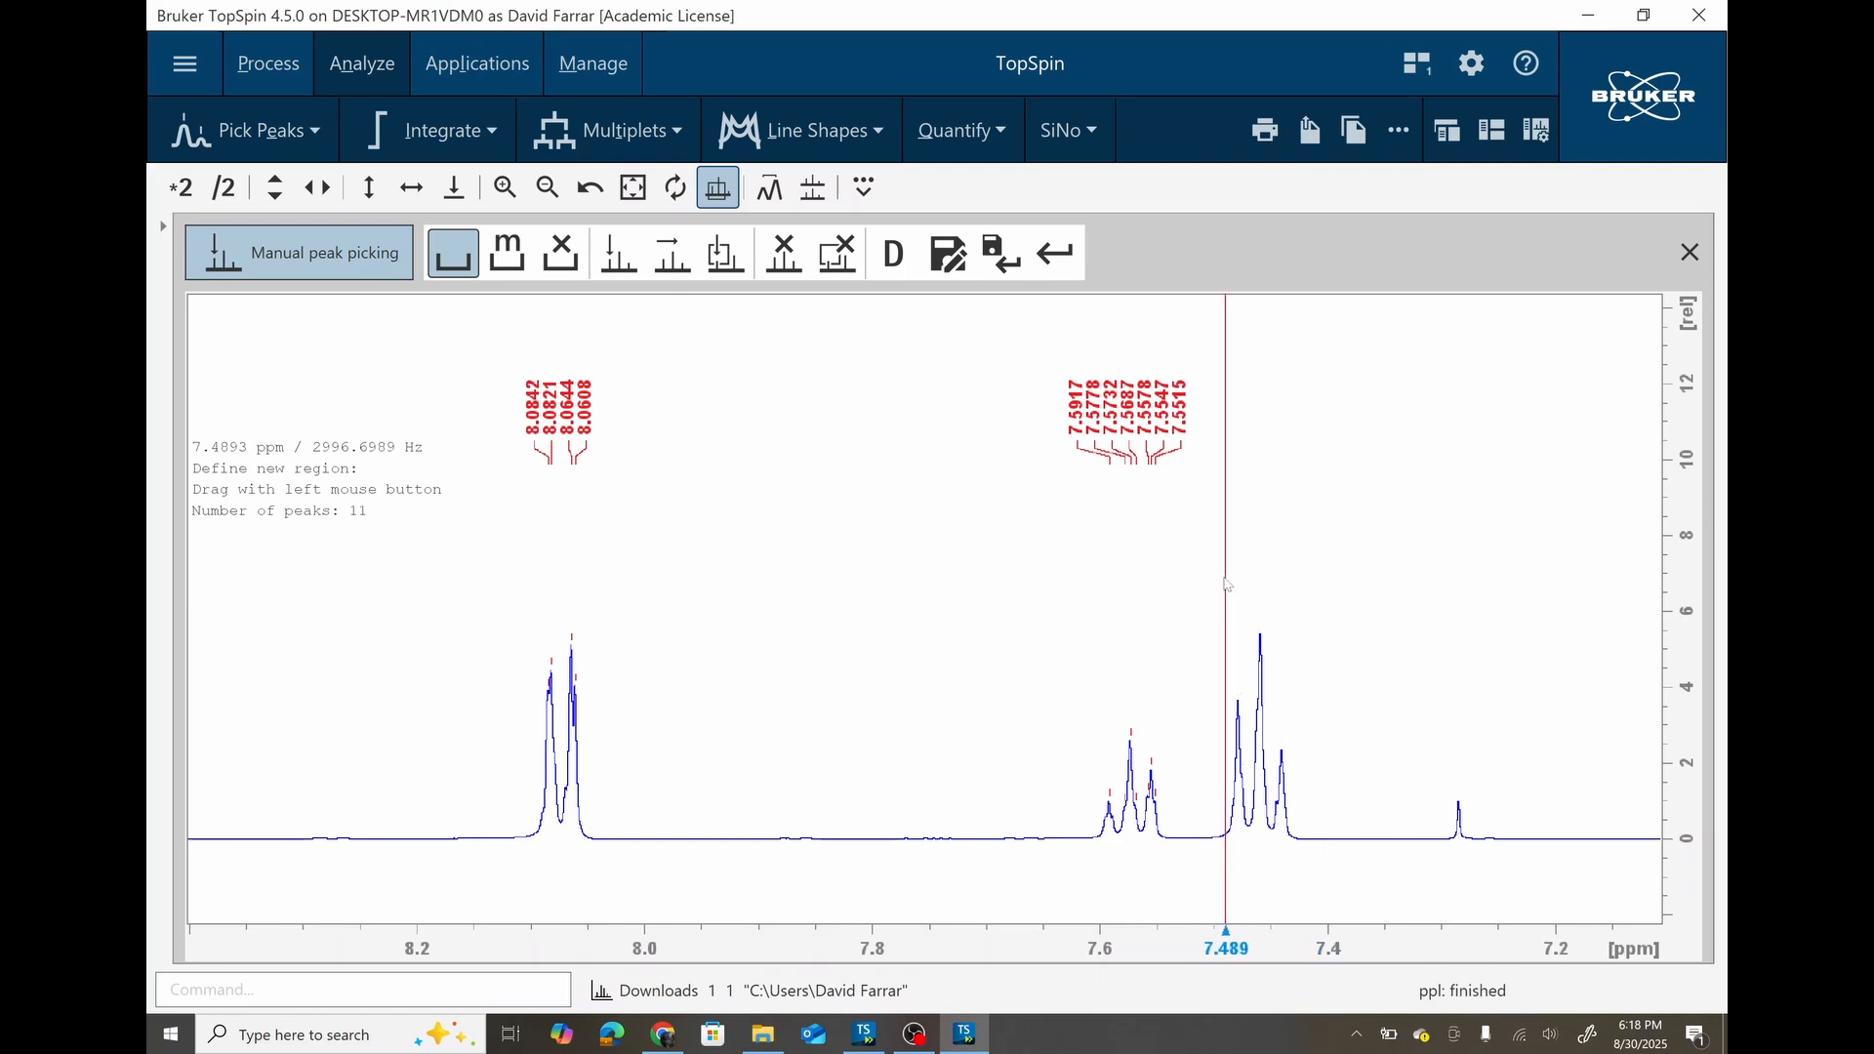
Pick the three peaks of the aromatic triplet near 7.46 ppm with a region covering their tops, and end region definition.
{"action": "left_click_drag", "start_coordinate": [1218, 566], "coordinate": [1311, 775]}
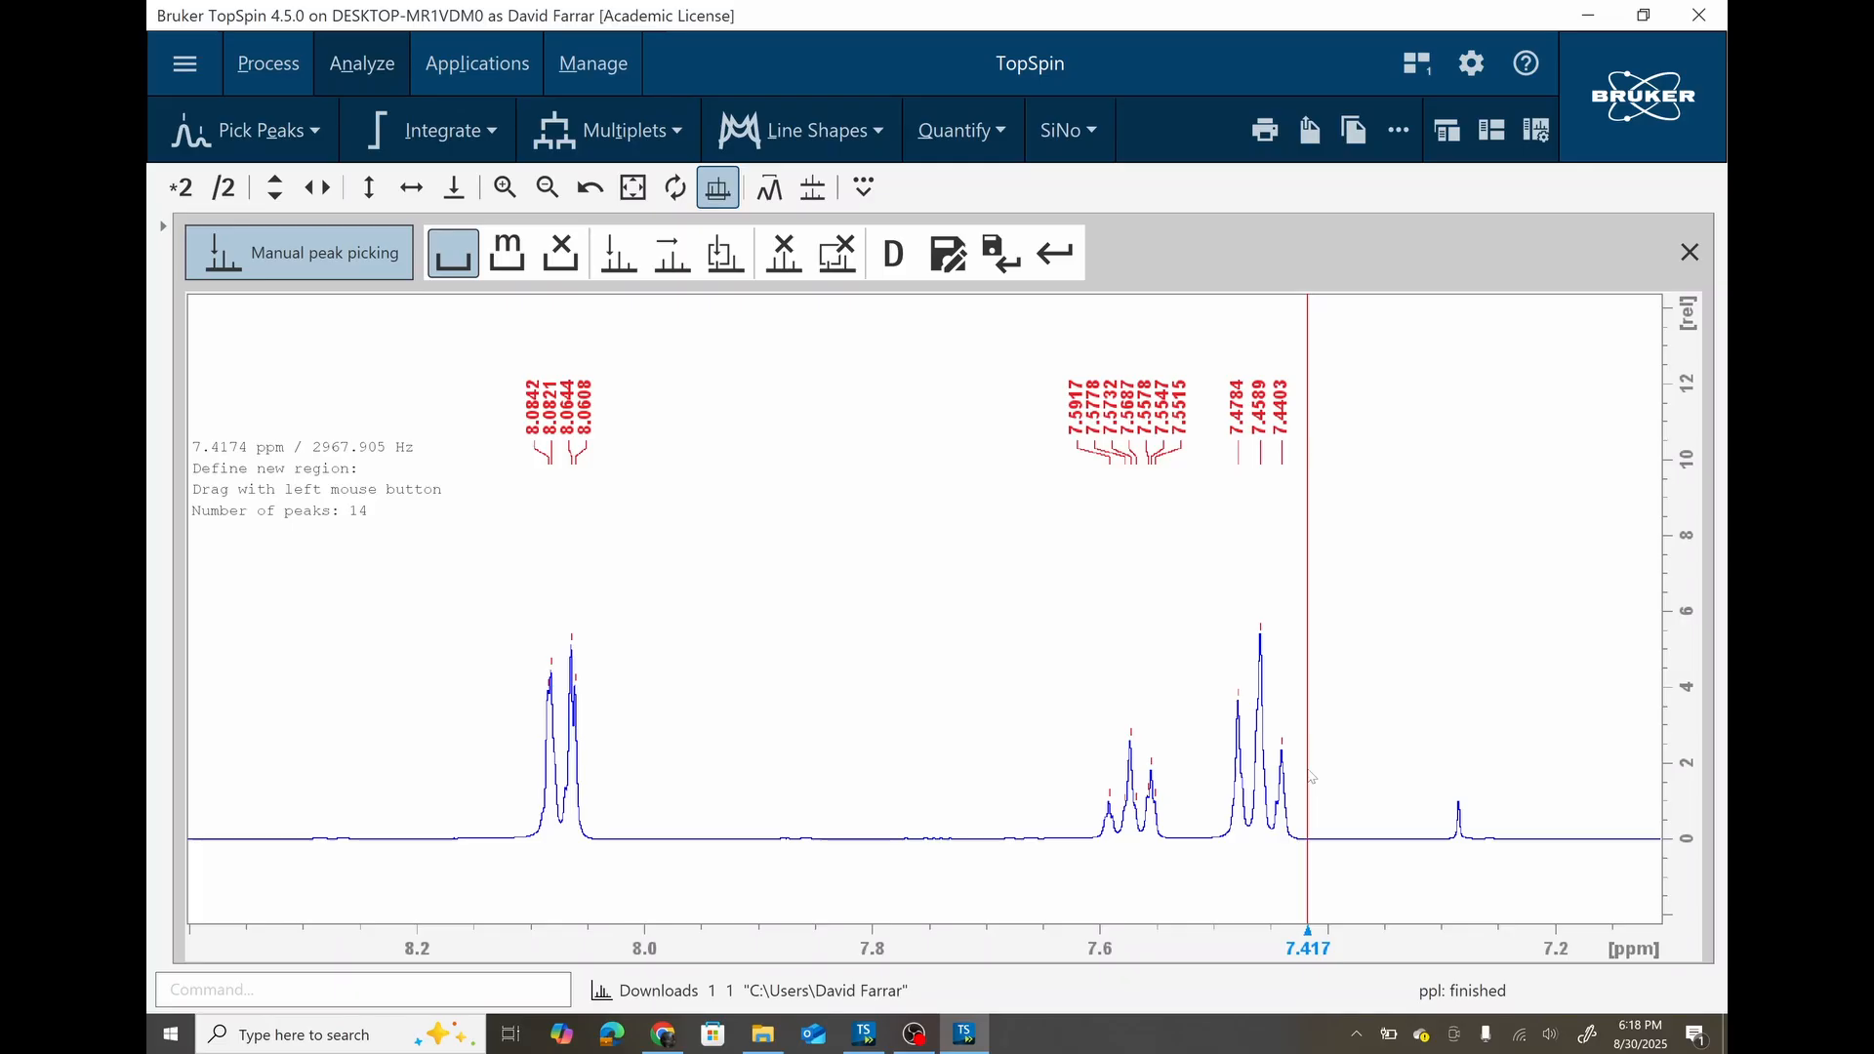
{"action": "left_click", "coordinate": [452, 257]}
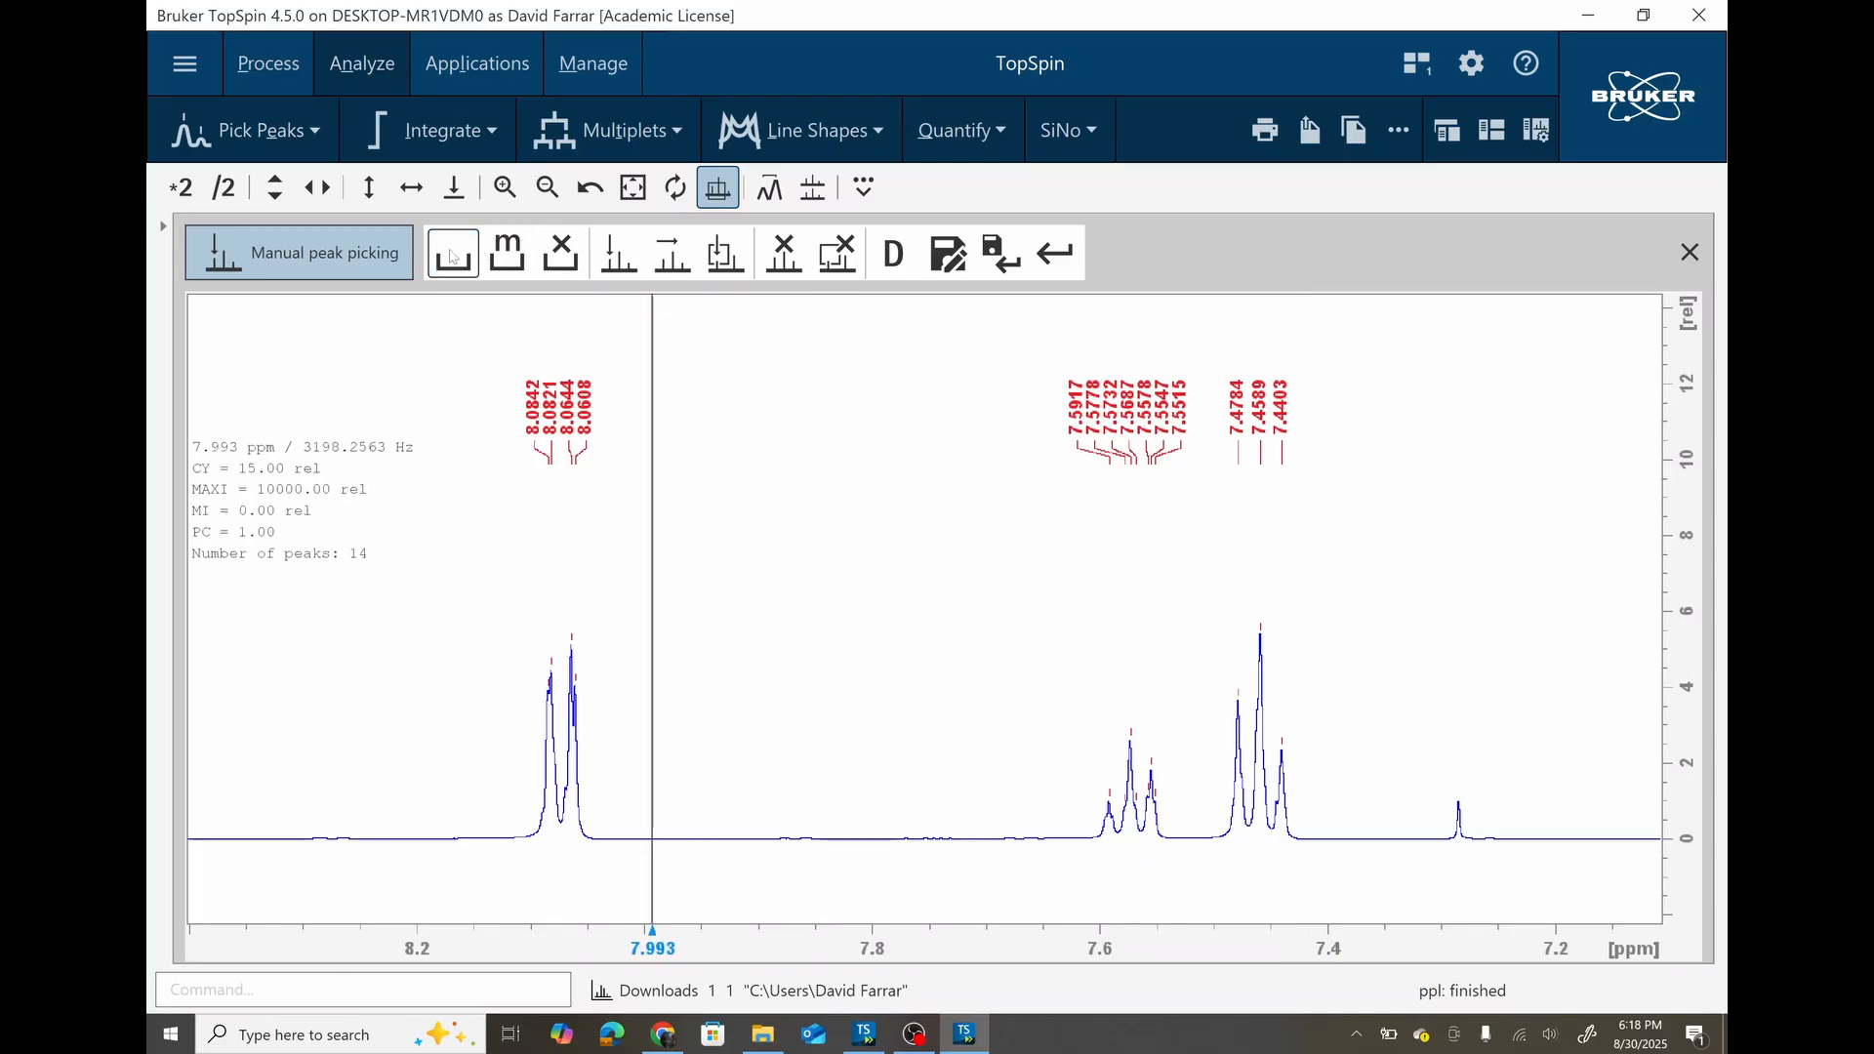
Pick the peaks of the triplet near 4.35 ppm and of the three multiplets between about 2.0 and 0.8 ppm.
{"action": "left_click", "coordinate": [590, 189]}
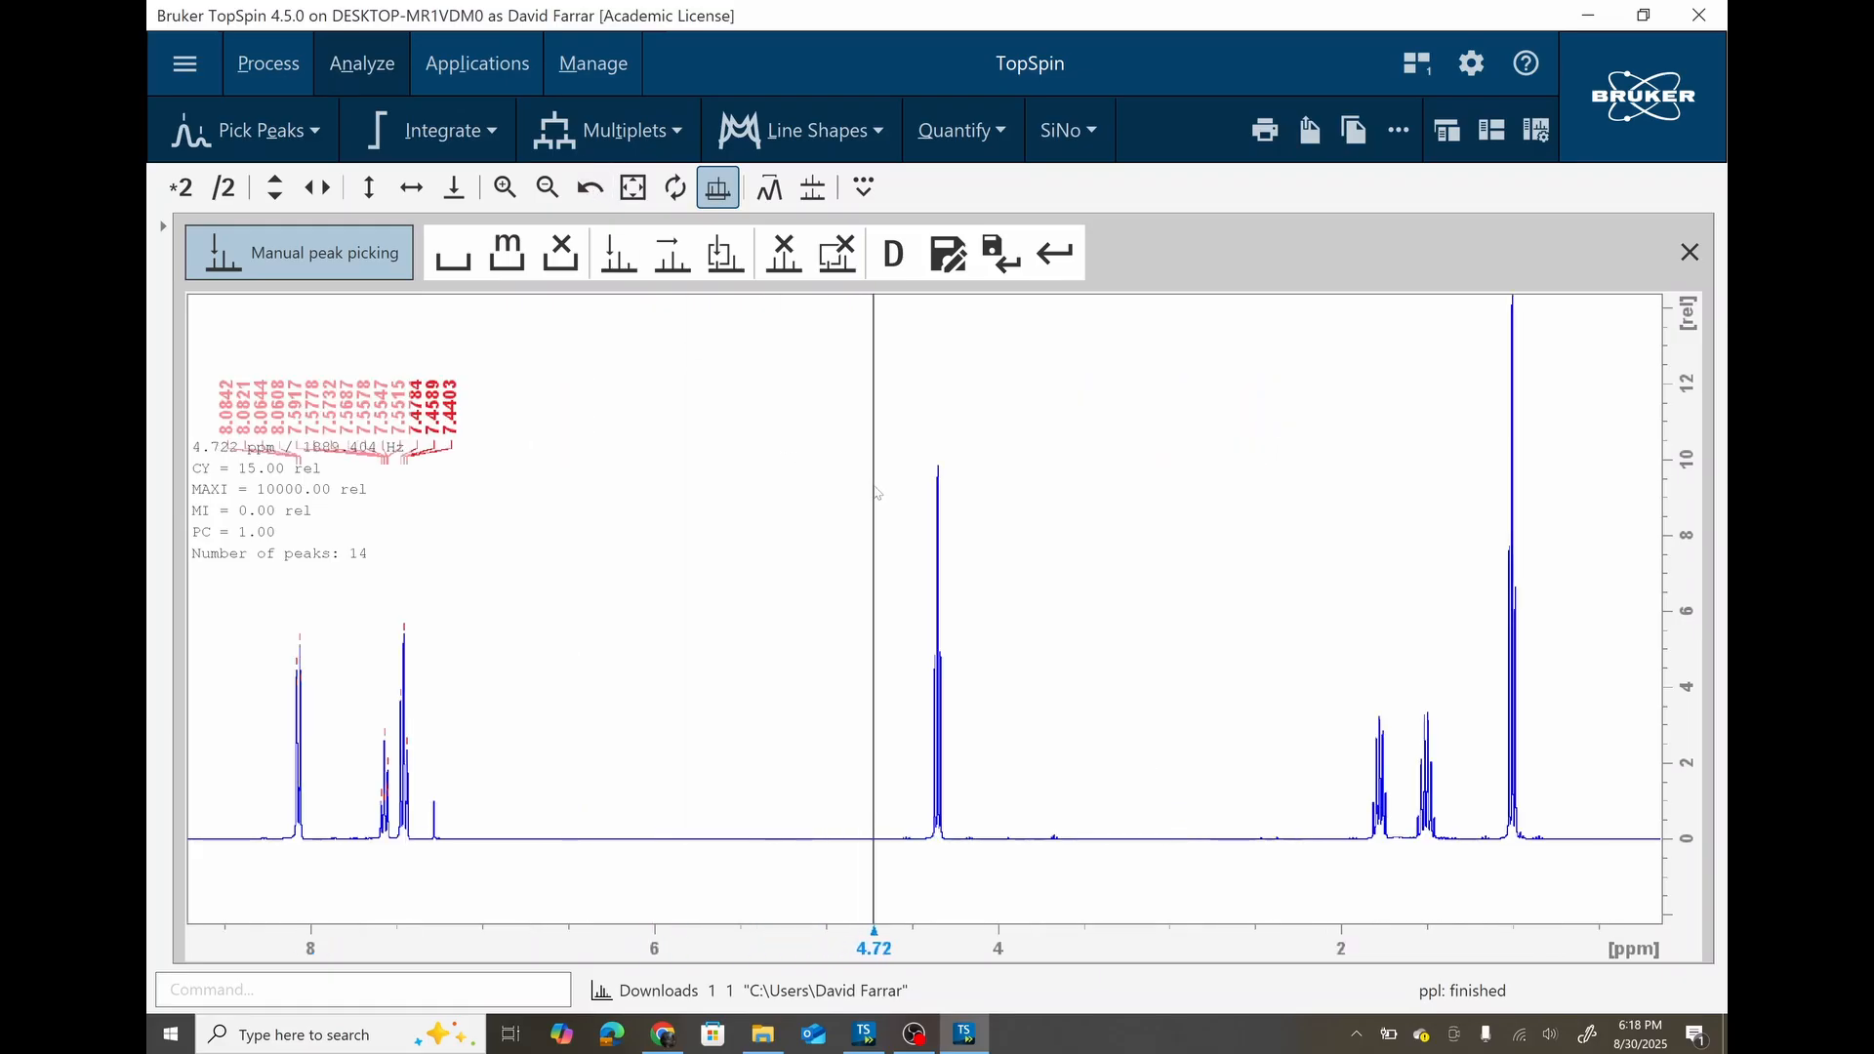
{"action": "left_click_drag", "start_coordinate": [878, 493], "coordinate": [1571, 537]}
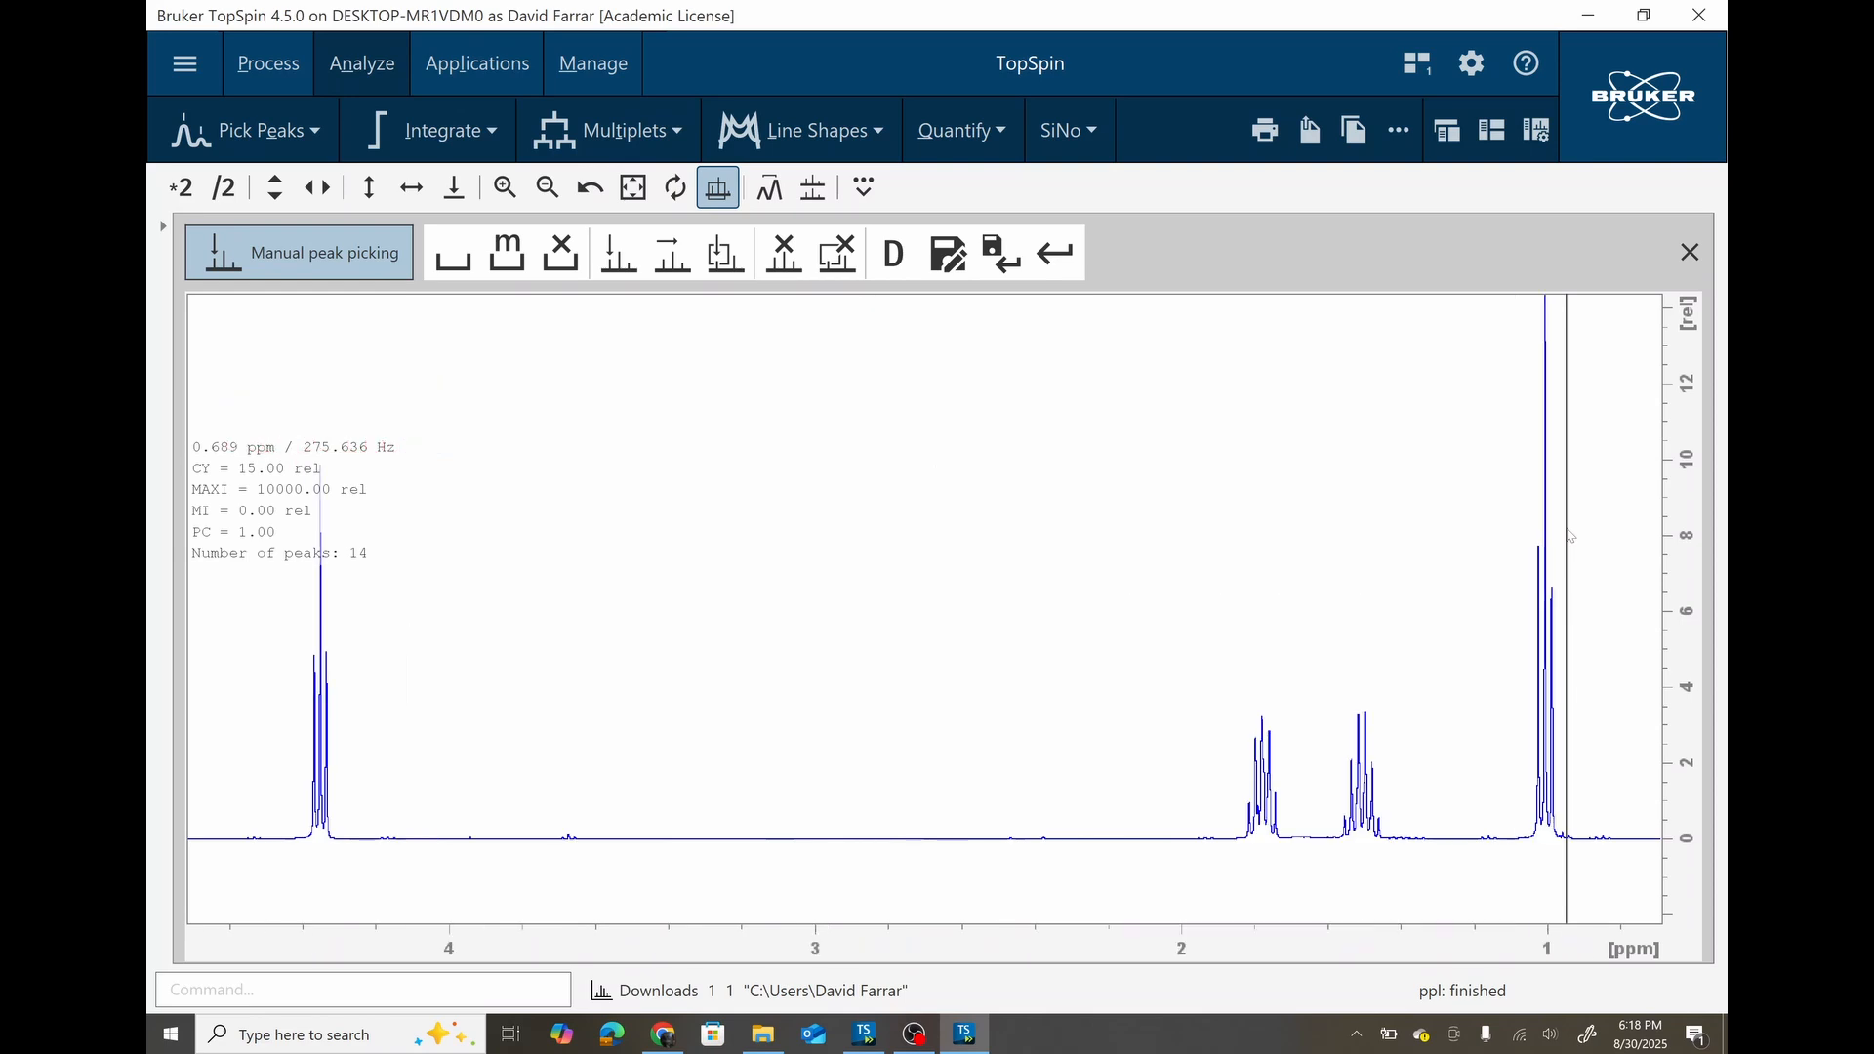
{"action": "left_click", "coordinate": [452, 258]}
{"action": "left_click_drag", "start_coordinate": [262, 440], "coordinate": [372, 688]}
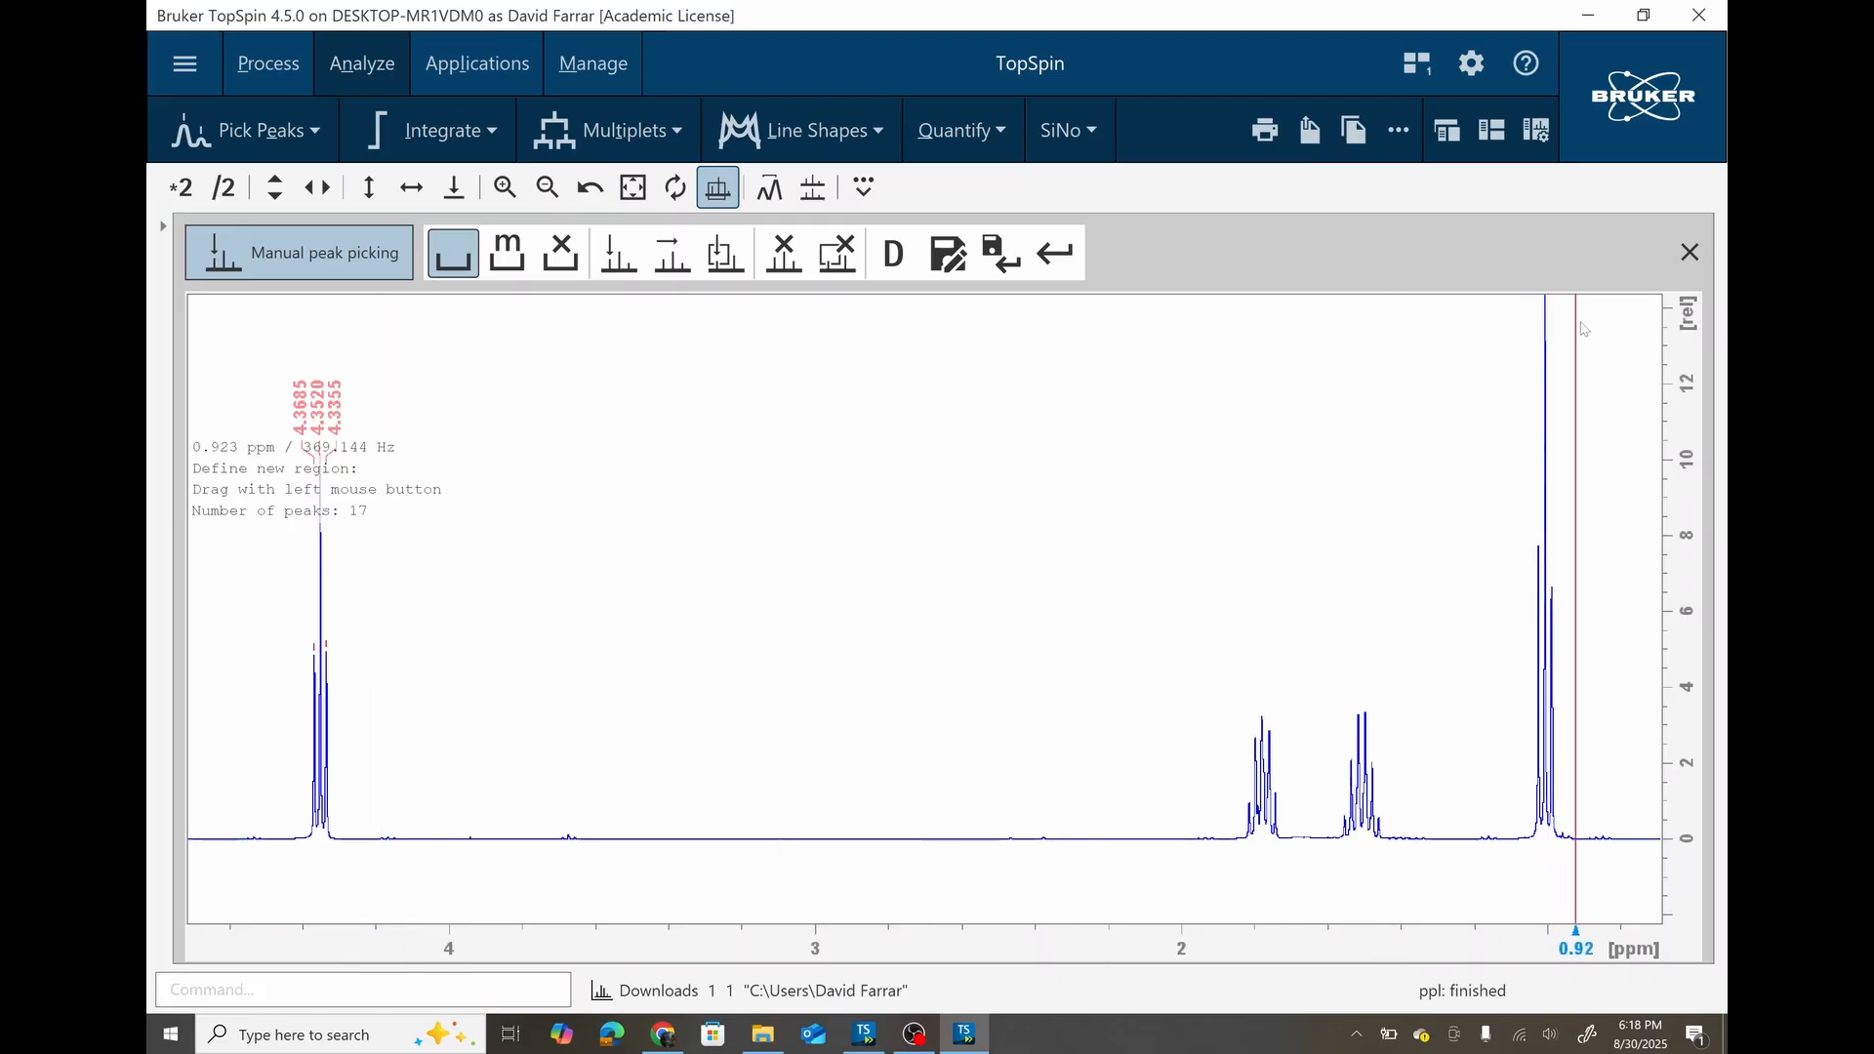
{"action": "scroll", "coordinate": [1589, 339], "scroll_direction": "down", "scroll_amount": 1}
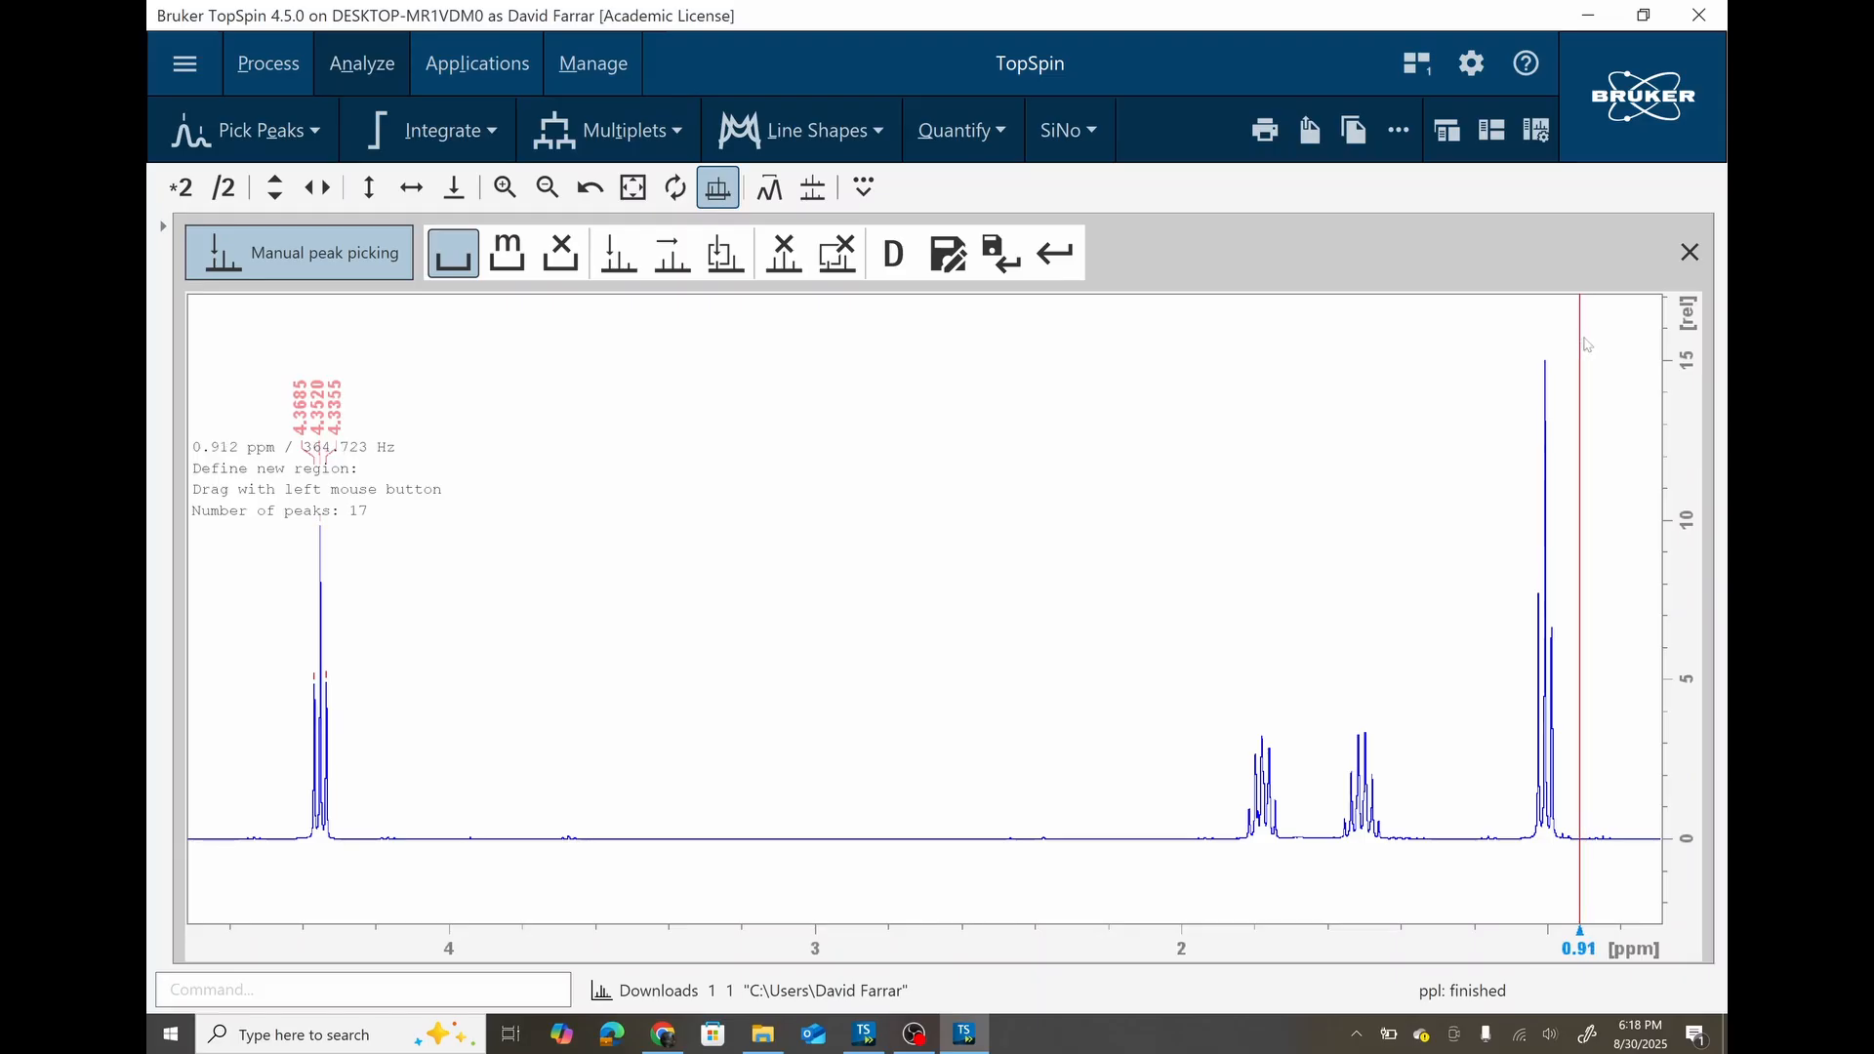
{"action": "left_click_drag", "start_coordinate": [1606, 336], "coordinate": [1193, 785]}
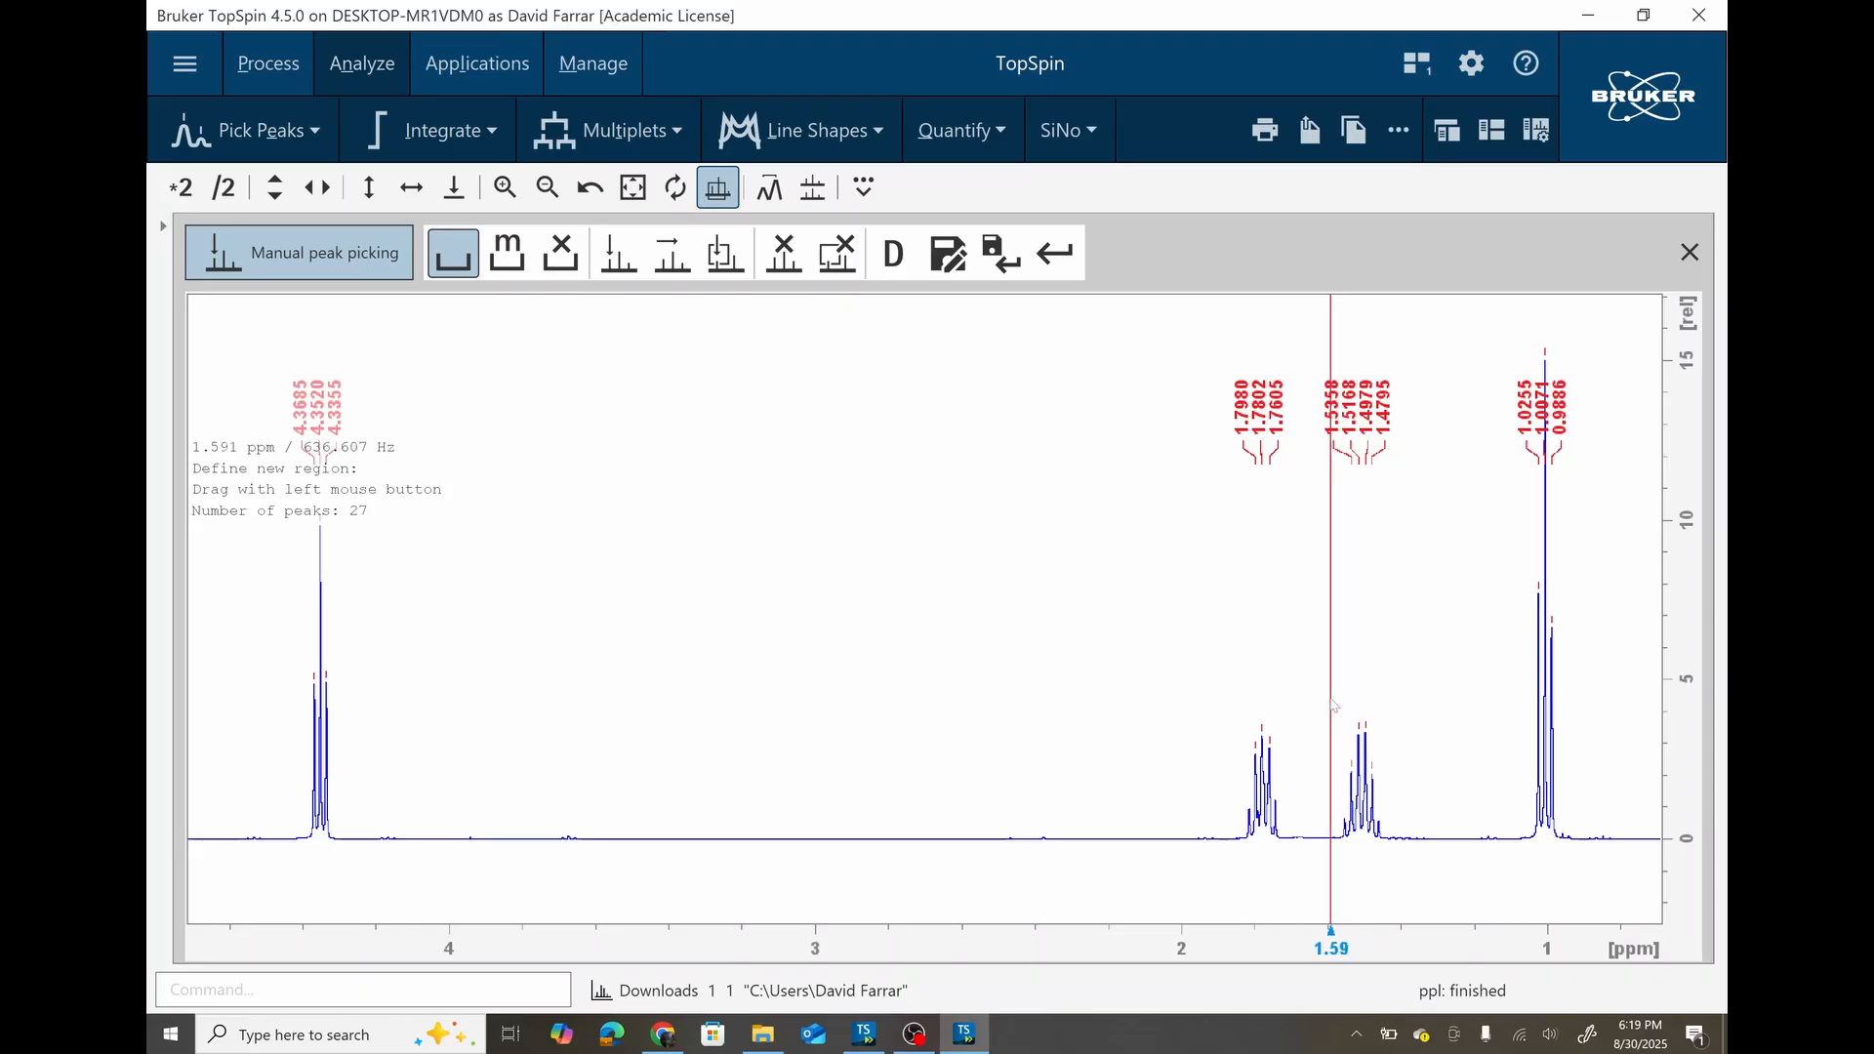
Re-pick the peaks of the multiplet near 1.5 ppm, then save the peak list and return to the spectrum.
{"action": "left_click_drag", "start_coordinate": [1328, 672], "coordinate": [1401, 831]}
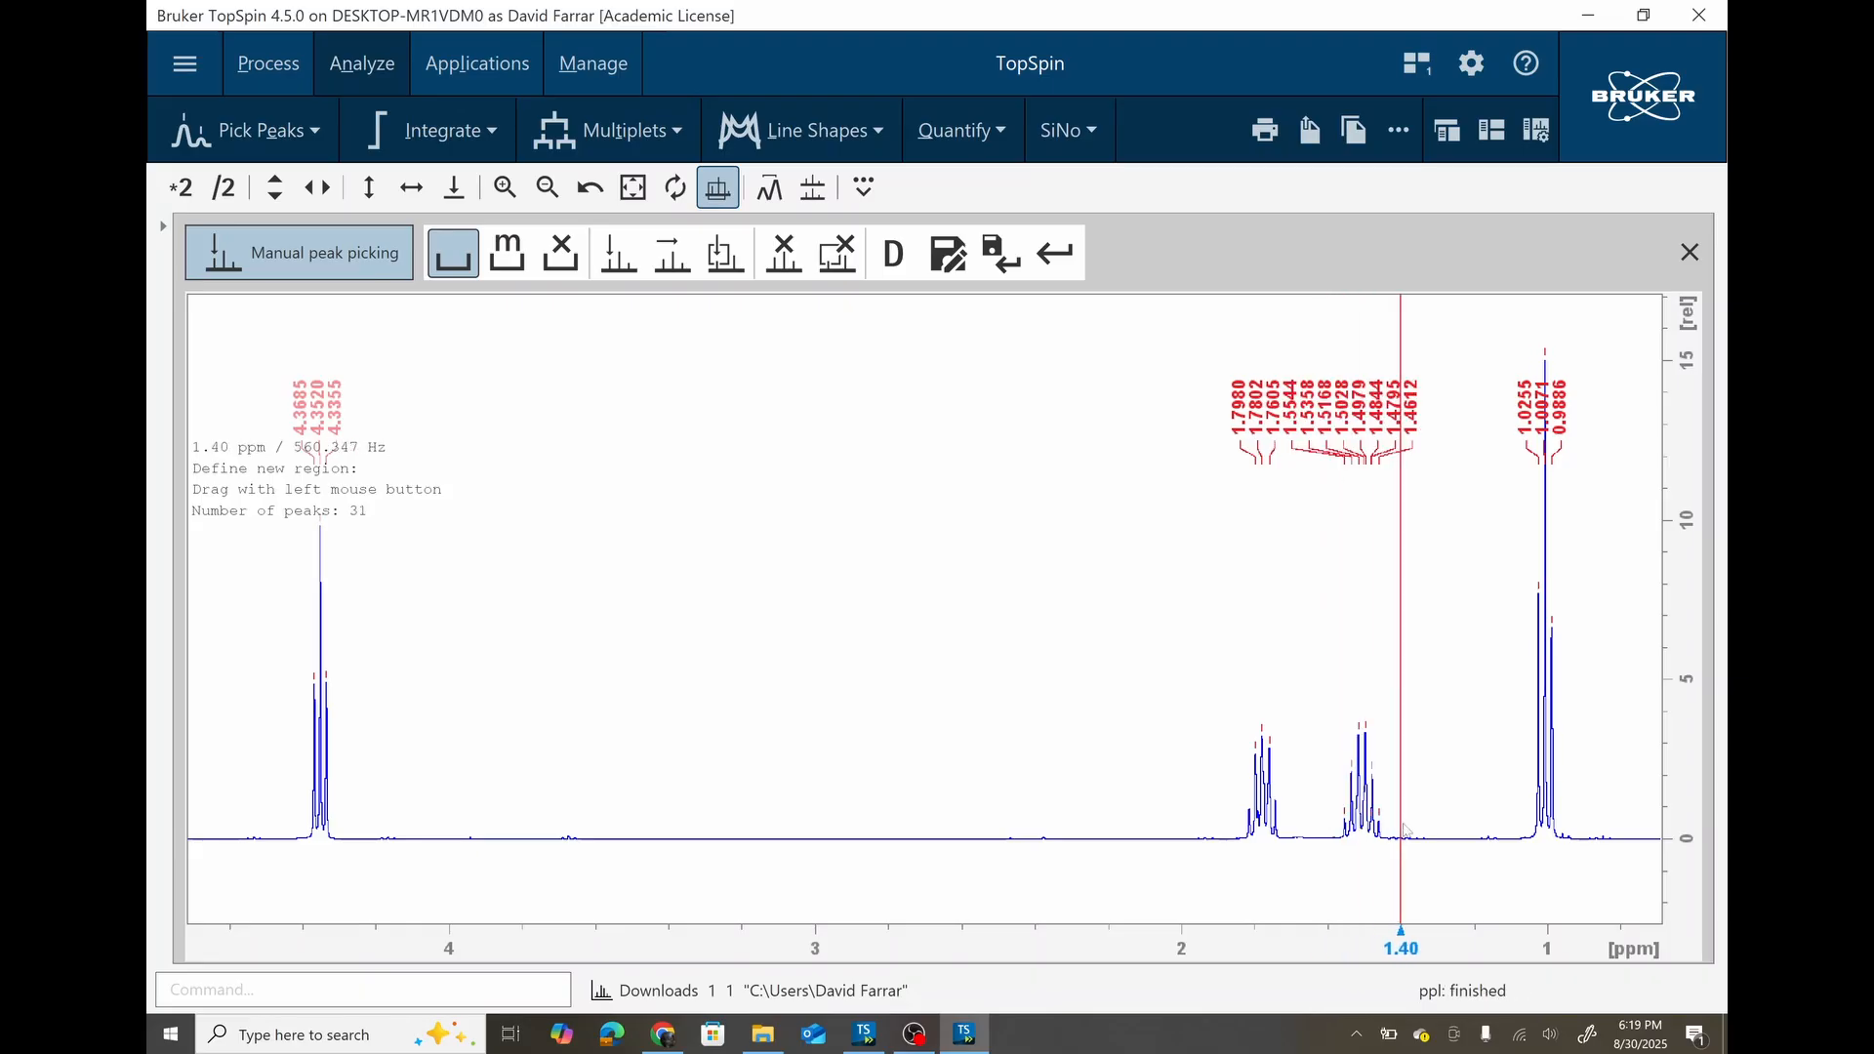
{"action": "mouse_move", "coordinate": [1335, 672]}
{"action": "left_mouse_down"}
{"action": "mouse_move", "coordinate": [1364, 774]}
{"action": "mouse_move", "coordinate": [1394, 795]}
{"action": "left_mouse_up"}
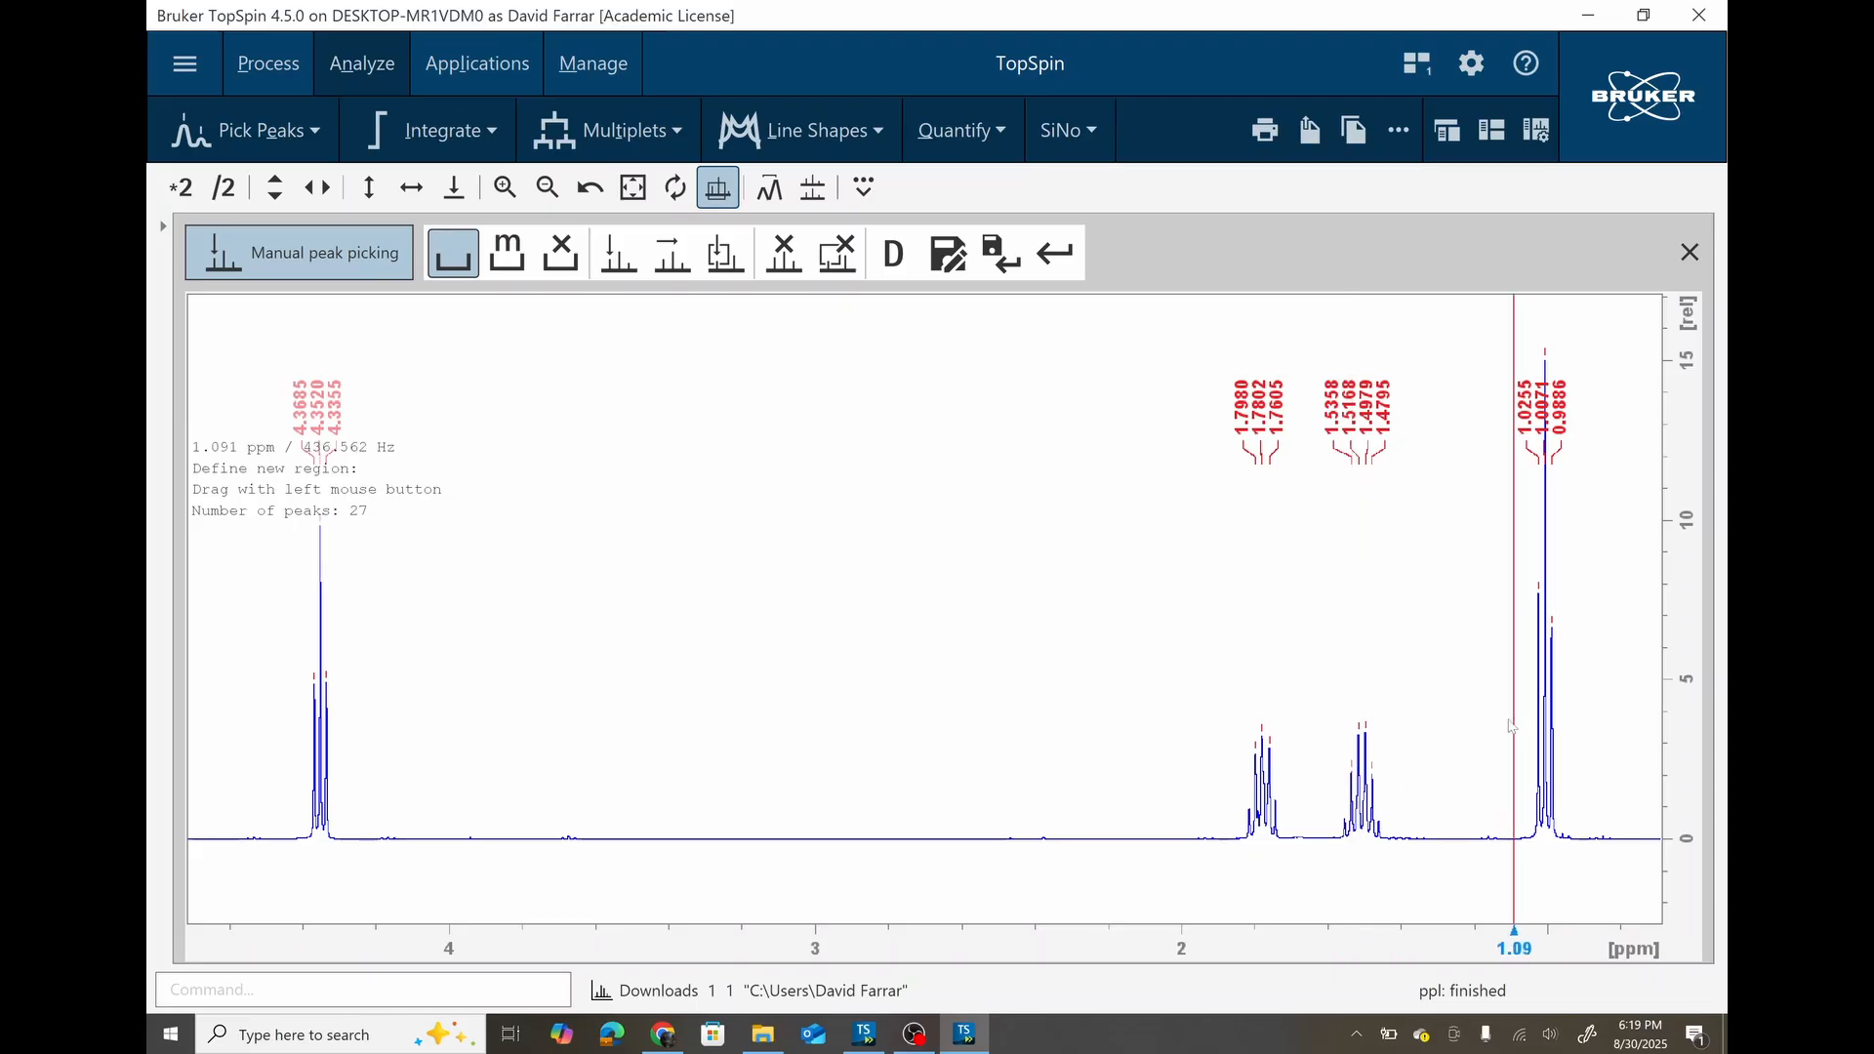
{"action": "left_click", "coordinate": [999, 260]}
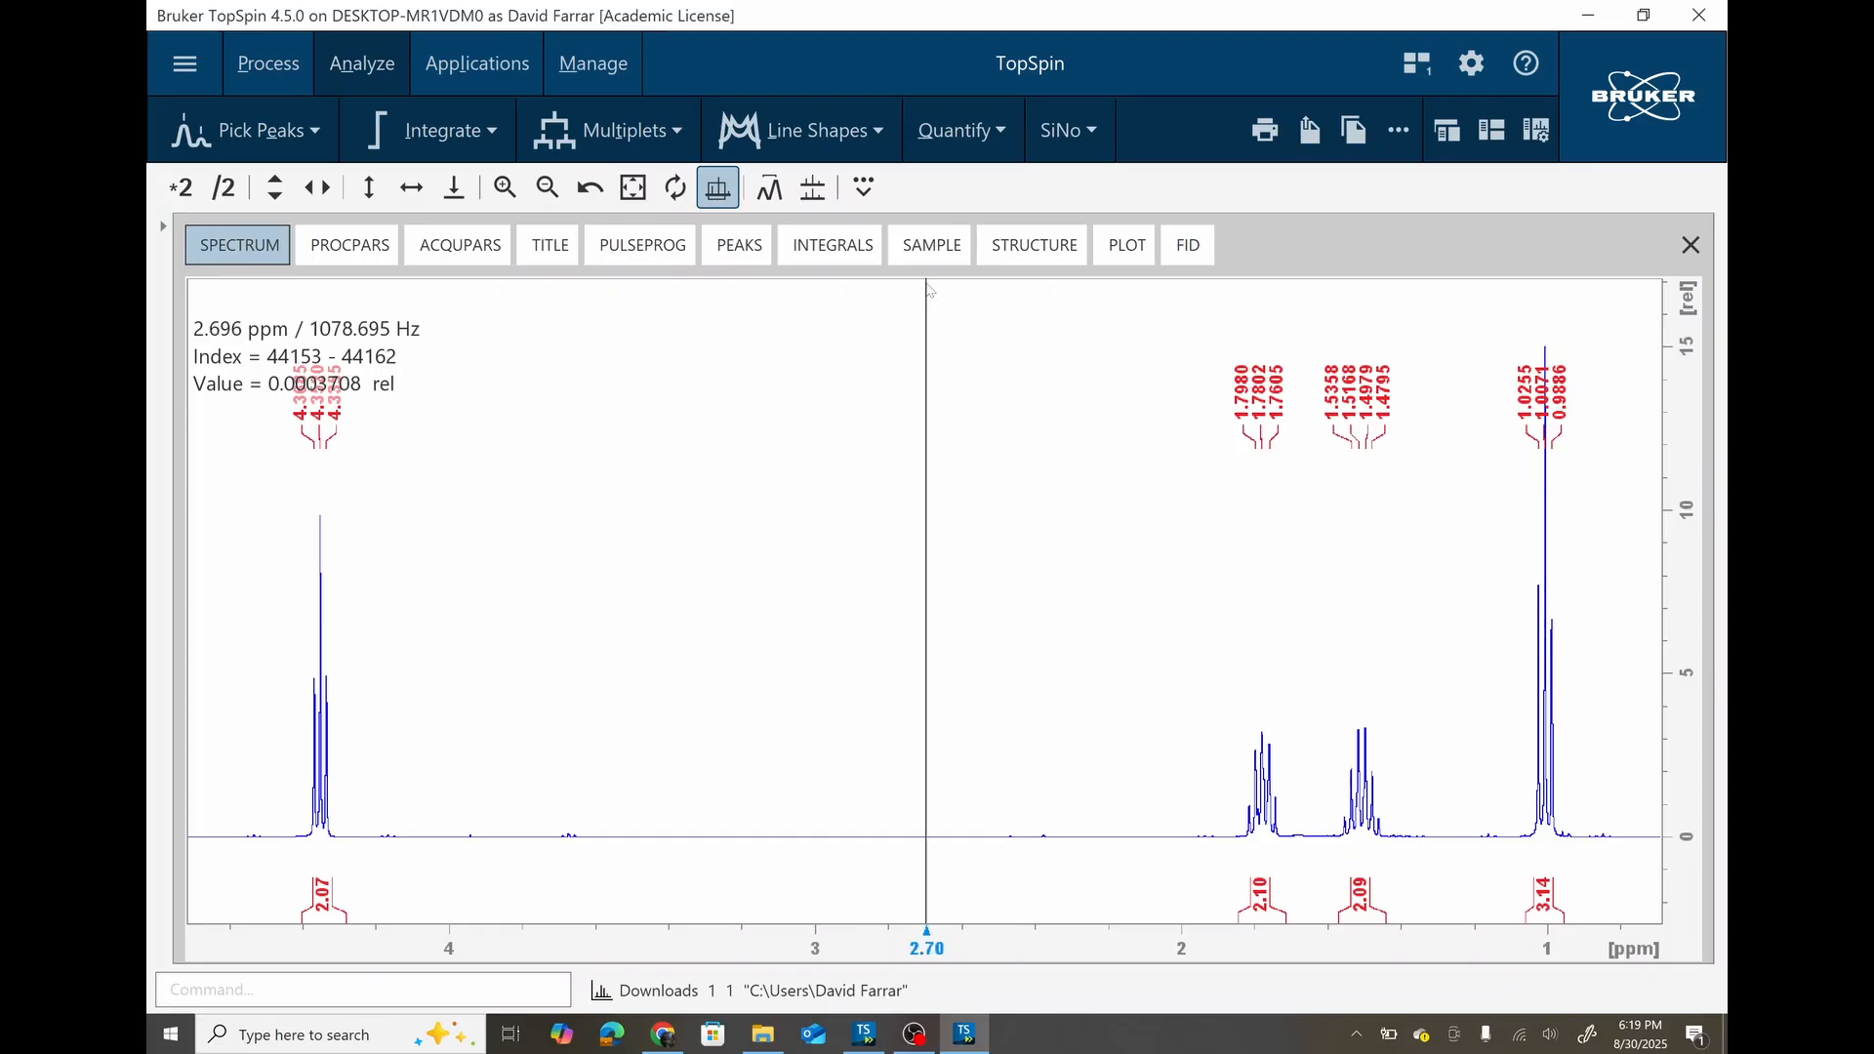
Start interactive integration, select all existing integral regions across the spectrum, and delete them.
{"action": "left_click", "coordinate": [418, 137]}
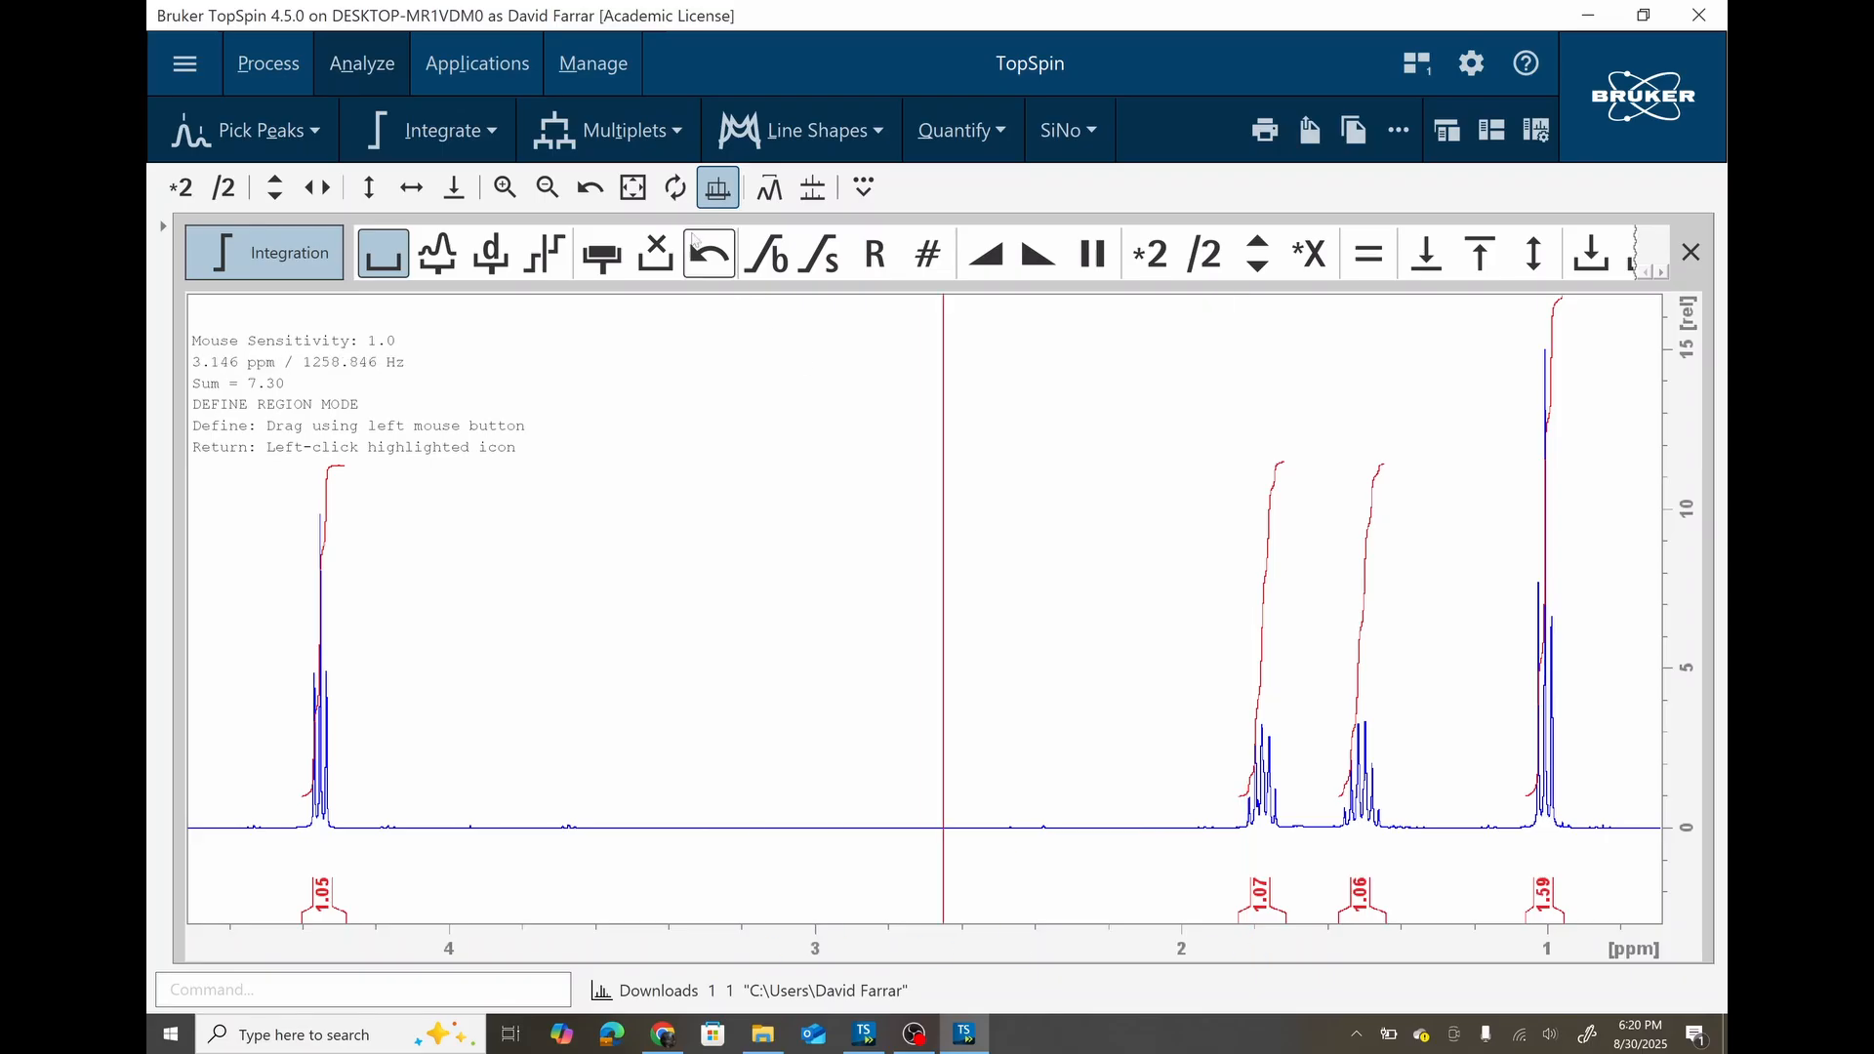
{"action": "left_click", "coordinate": [634, 187]}
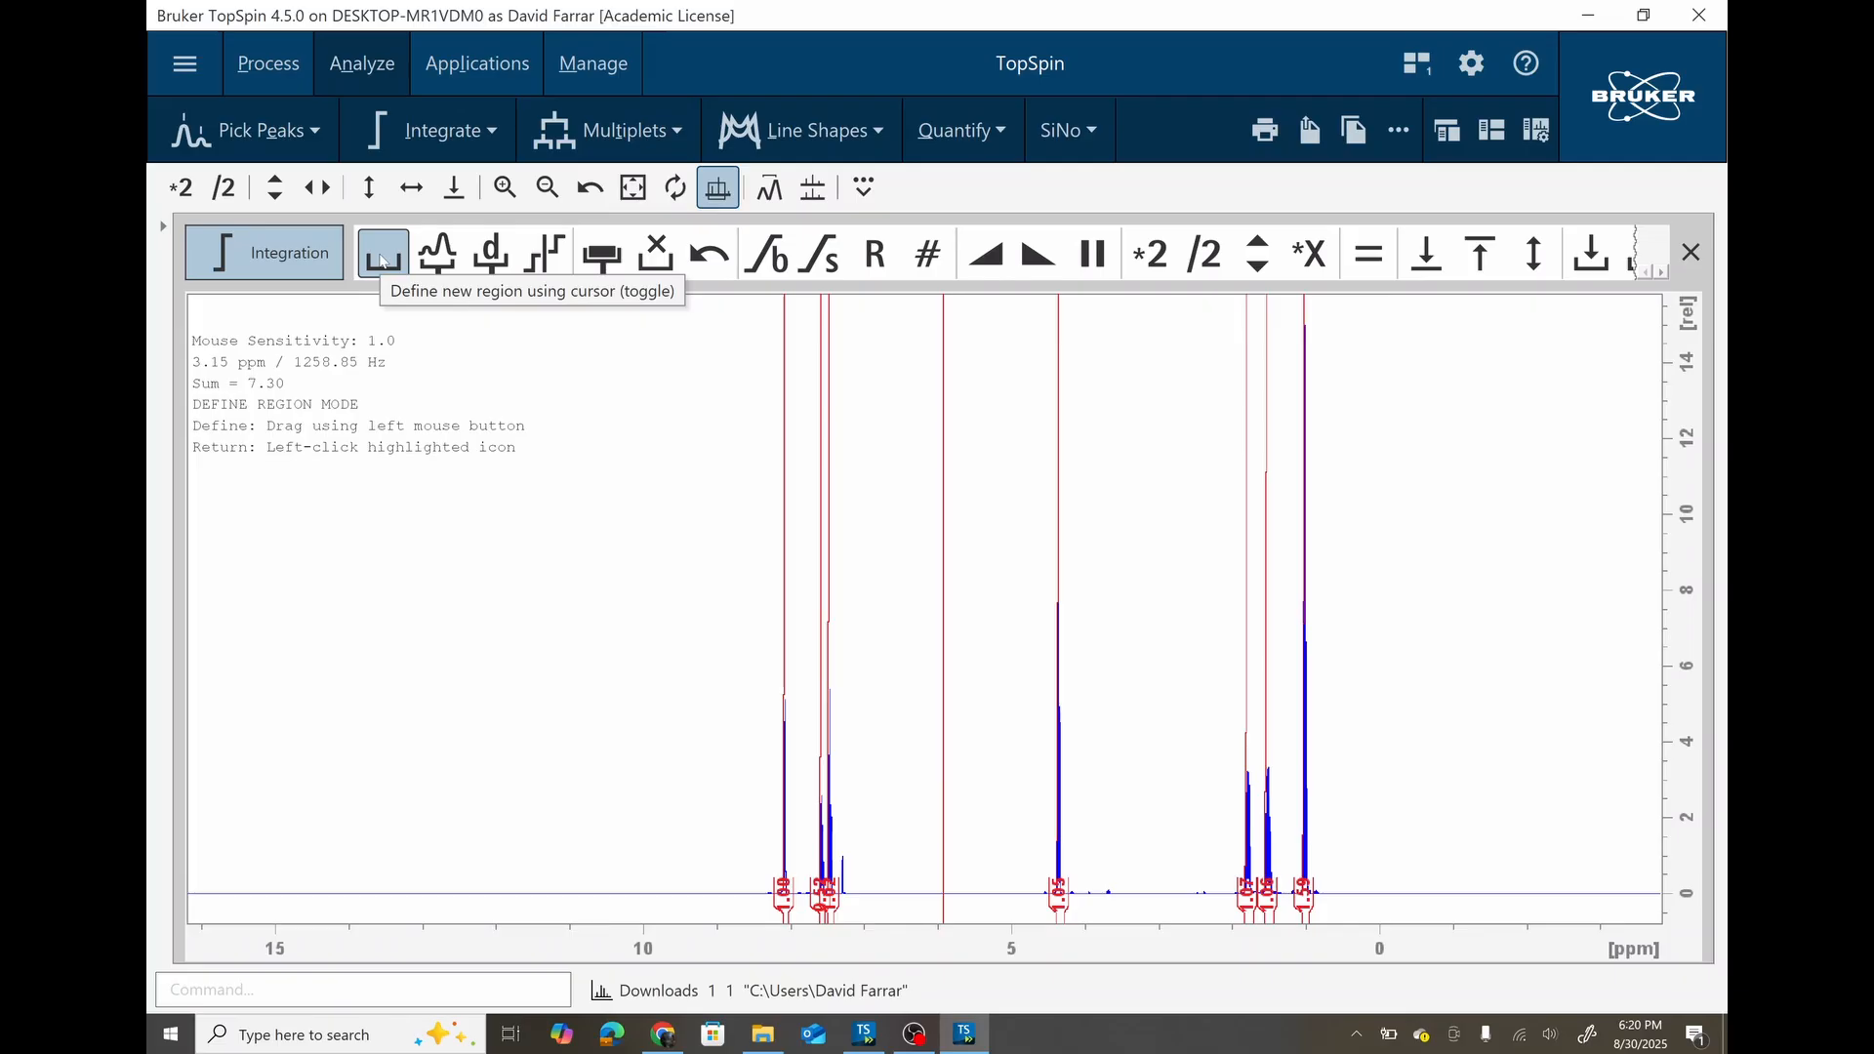
{"action": "left_click_drag", "start_coordinate": [714, 600], "coordinate": [1010, 607]}
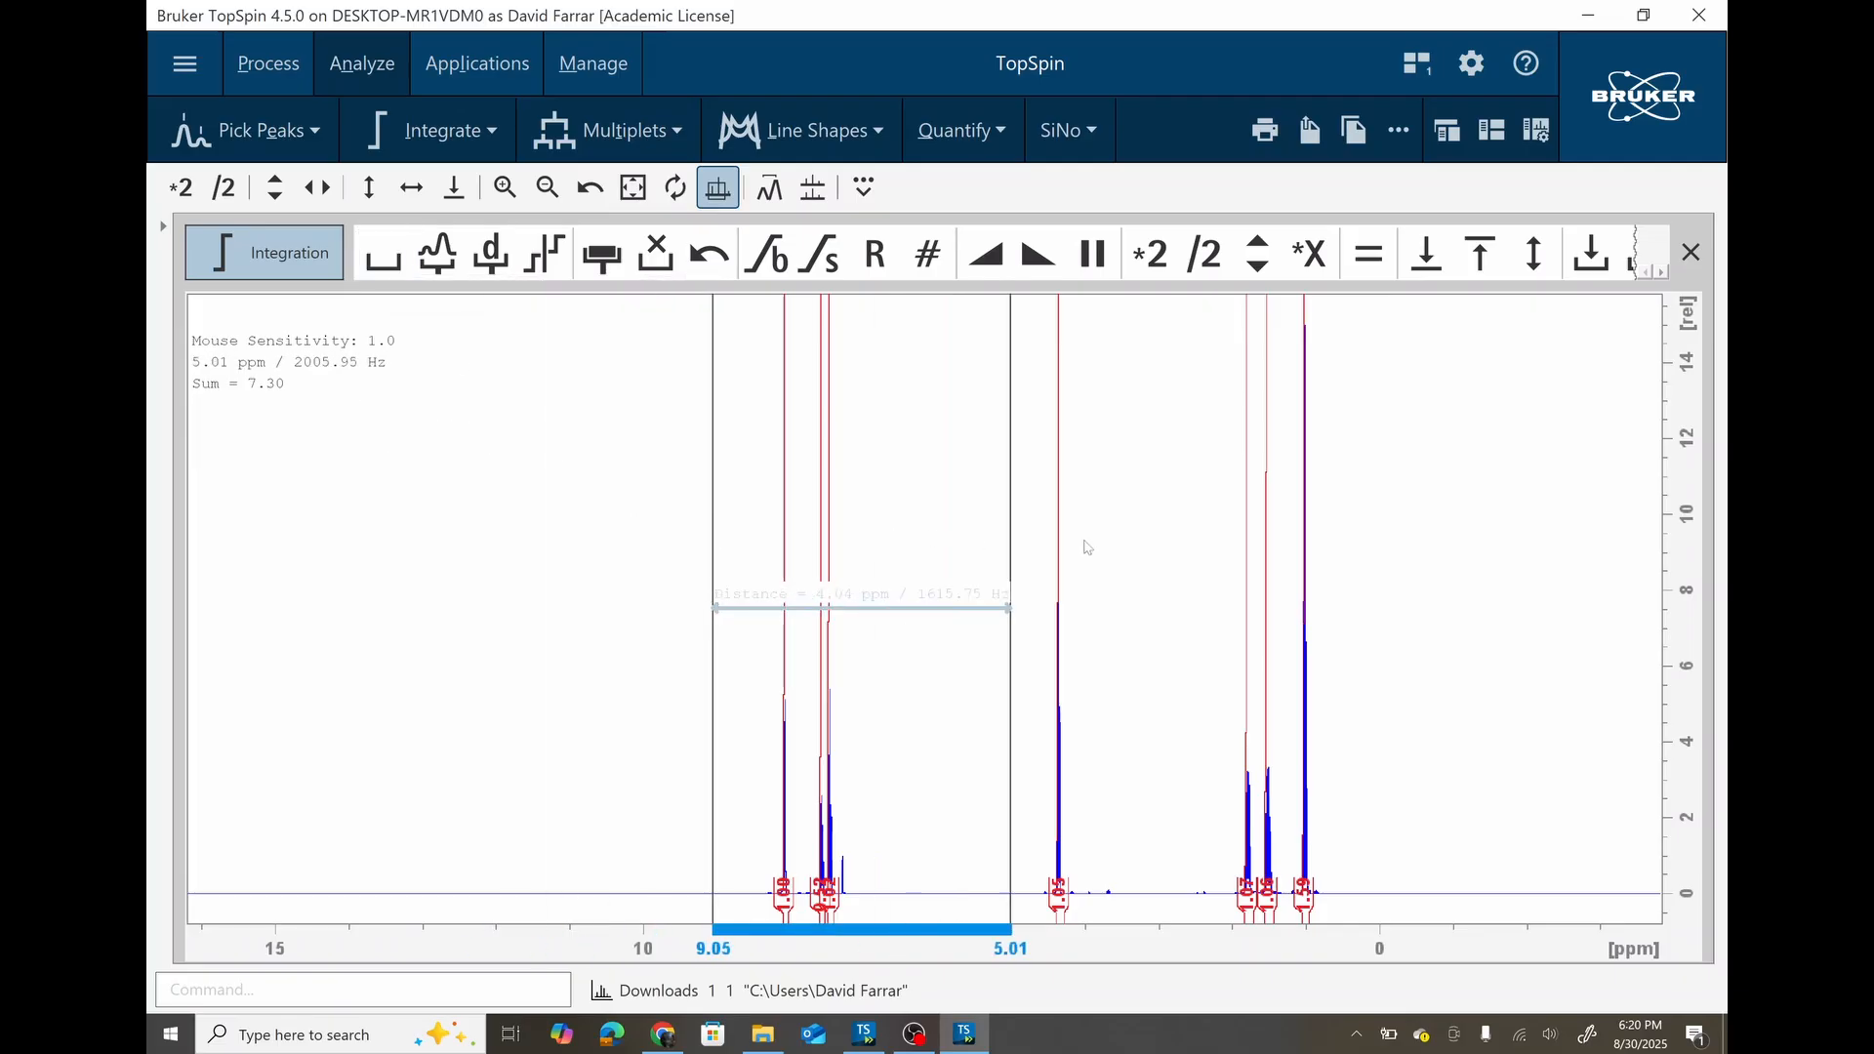
{"action": "left_click_drag", "start_coordinate": [1086, 547], "coordinate": [1357, 544]}
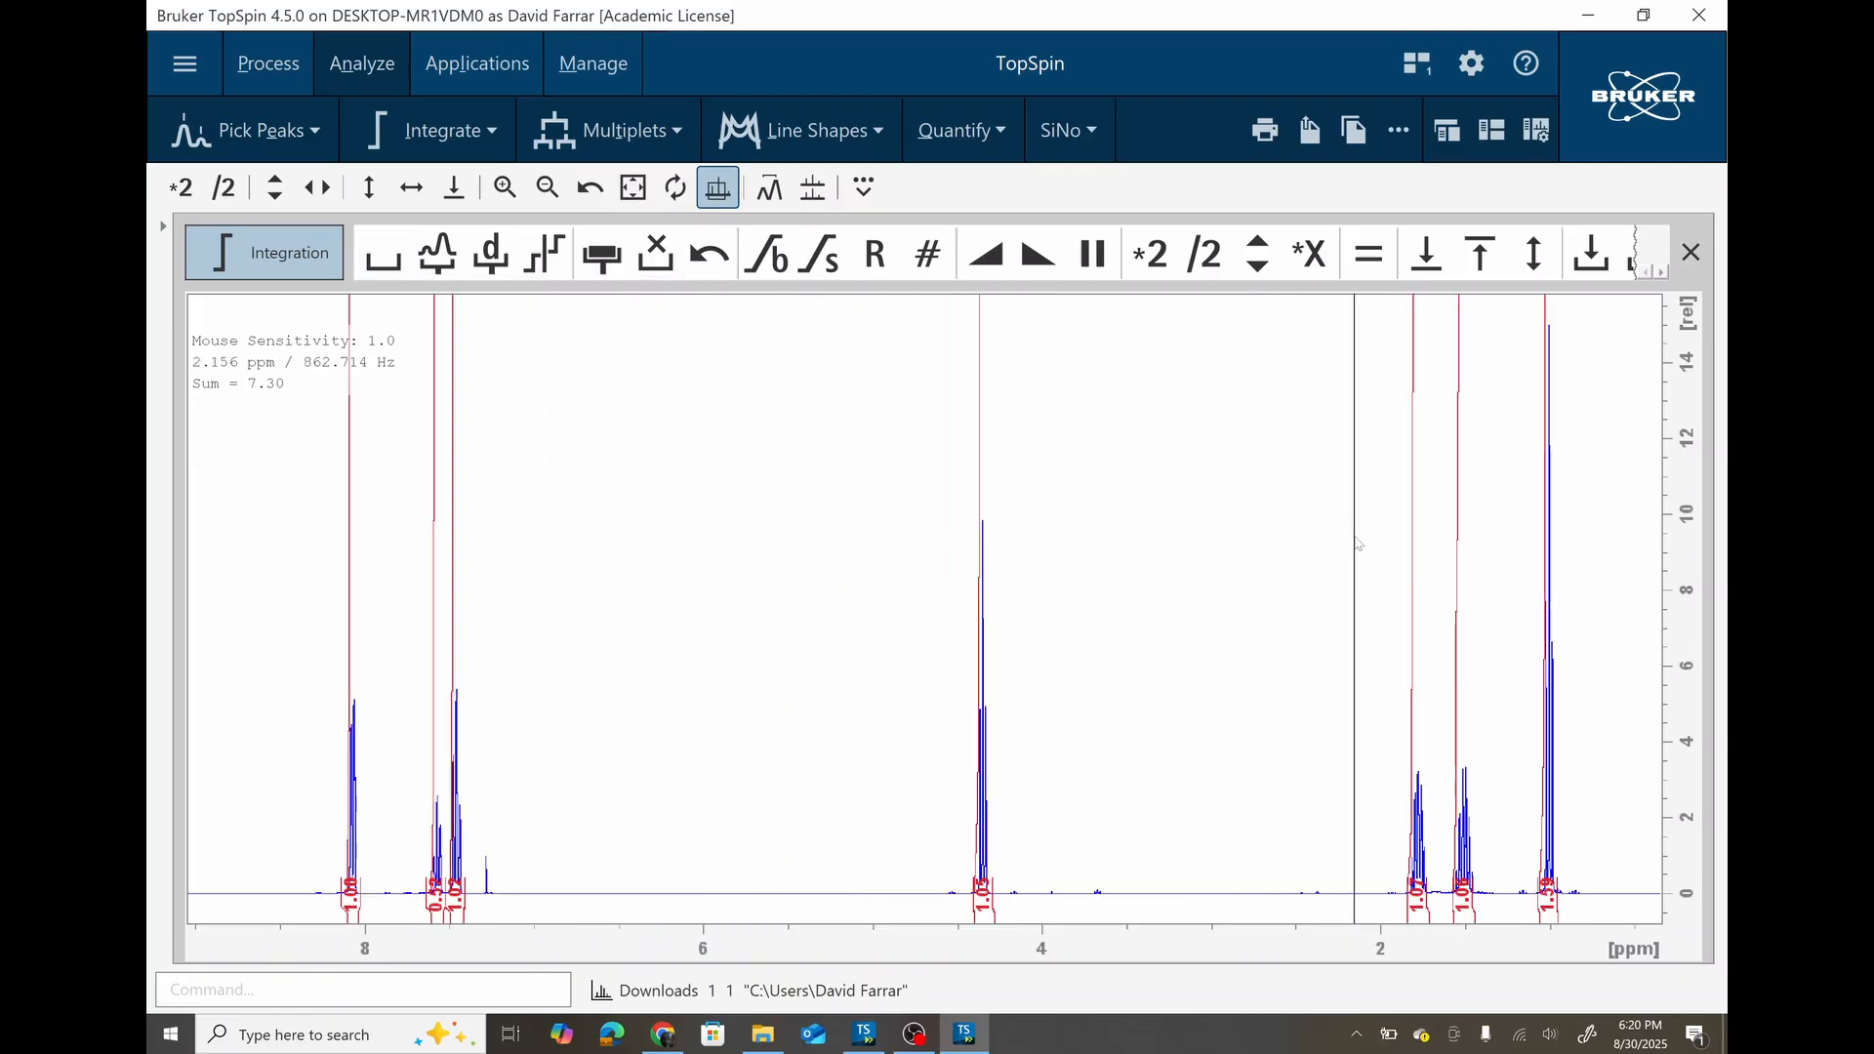
{"action": "left_click", "coordinate": [600, 254]}
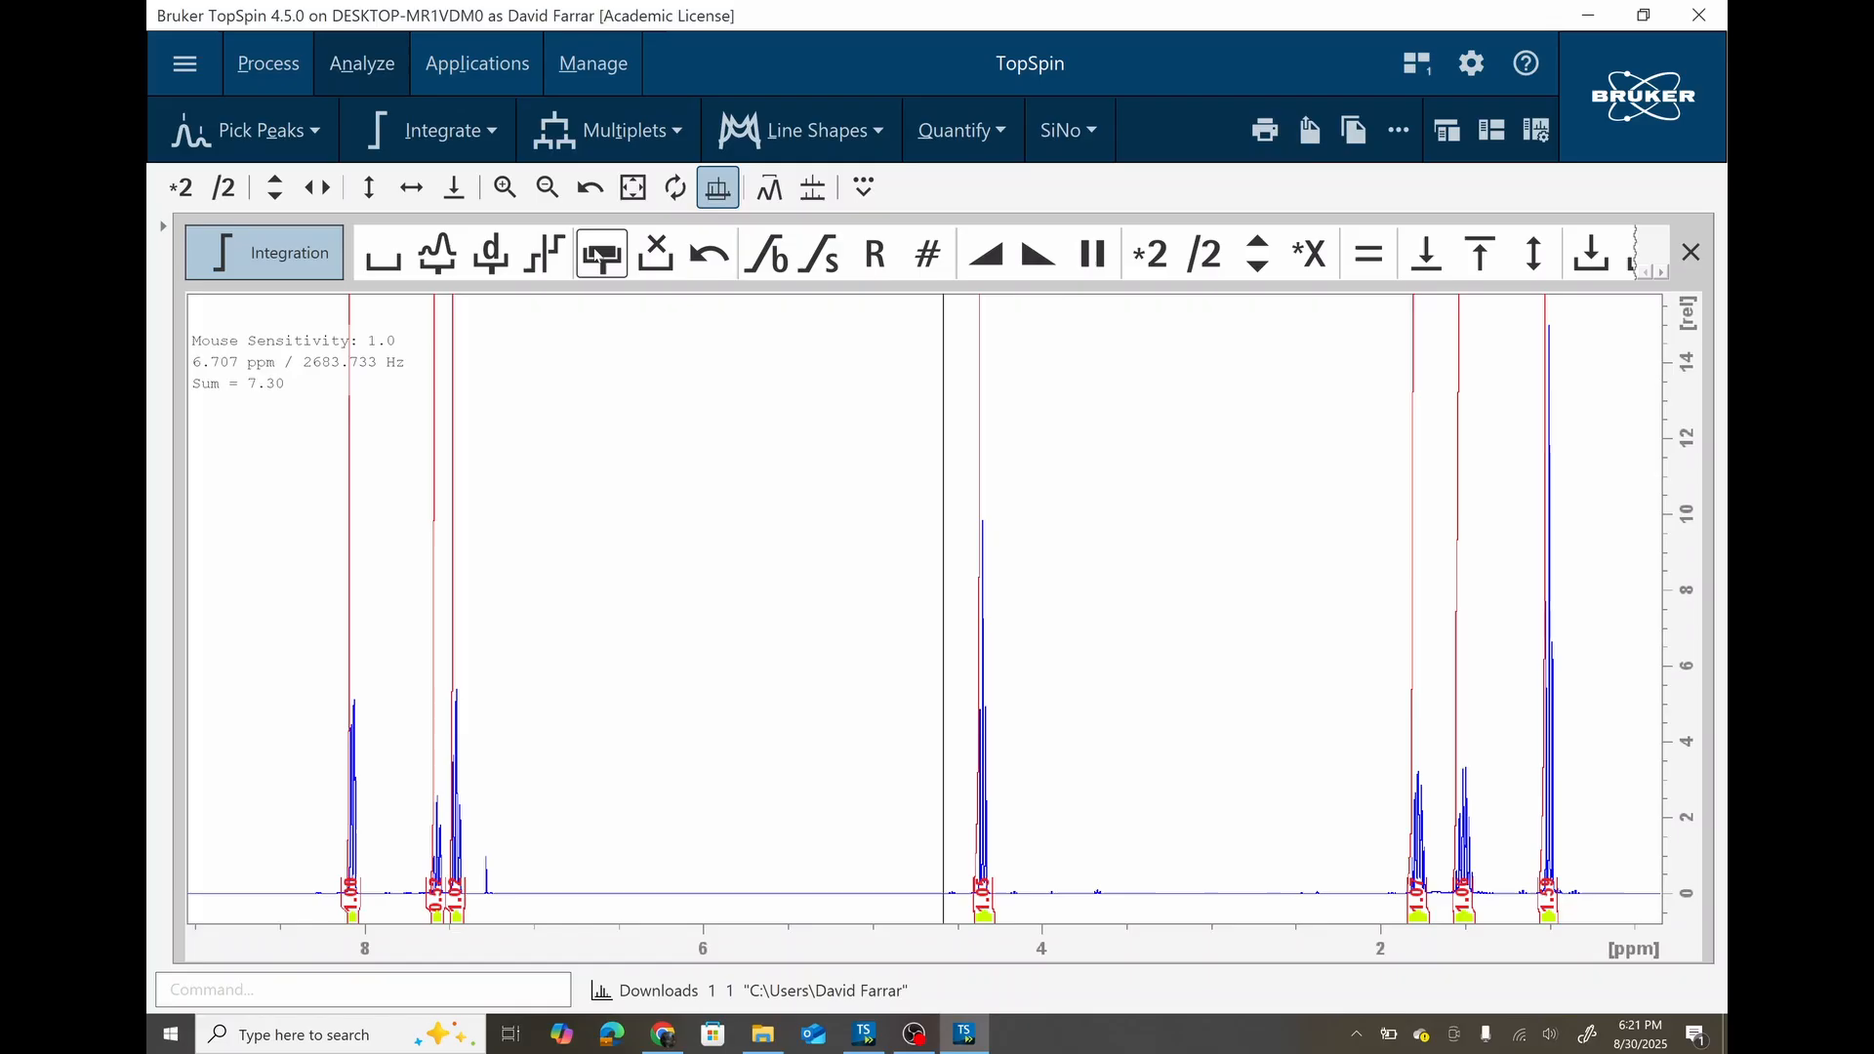
{"action": "left_click", "coordinate": [657, 247]}
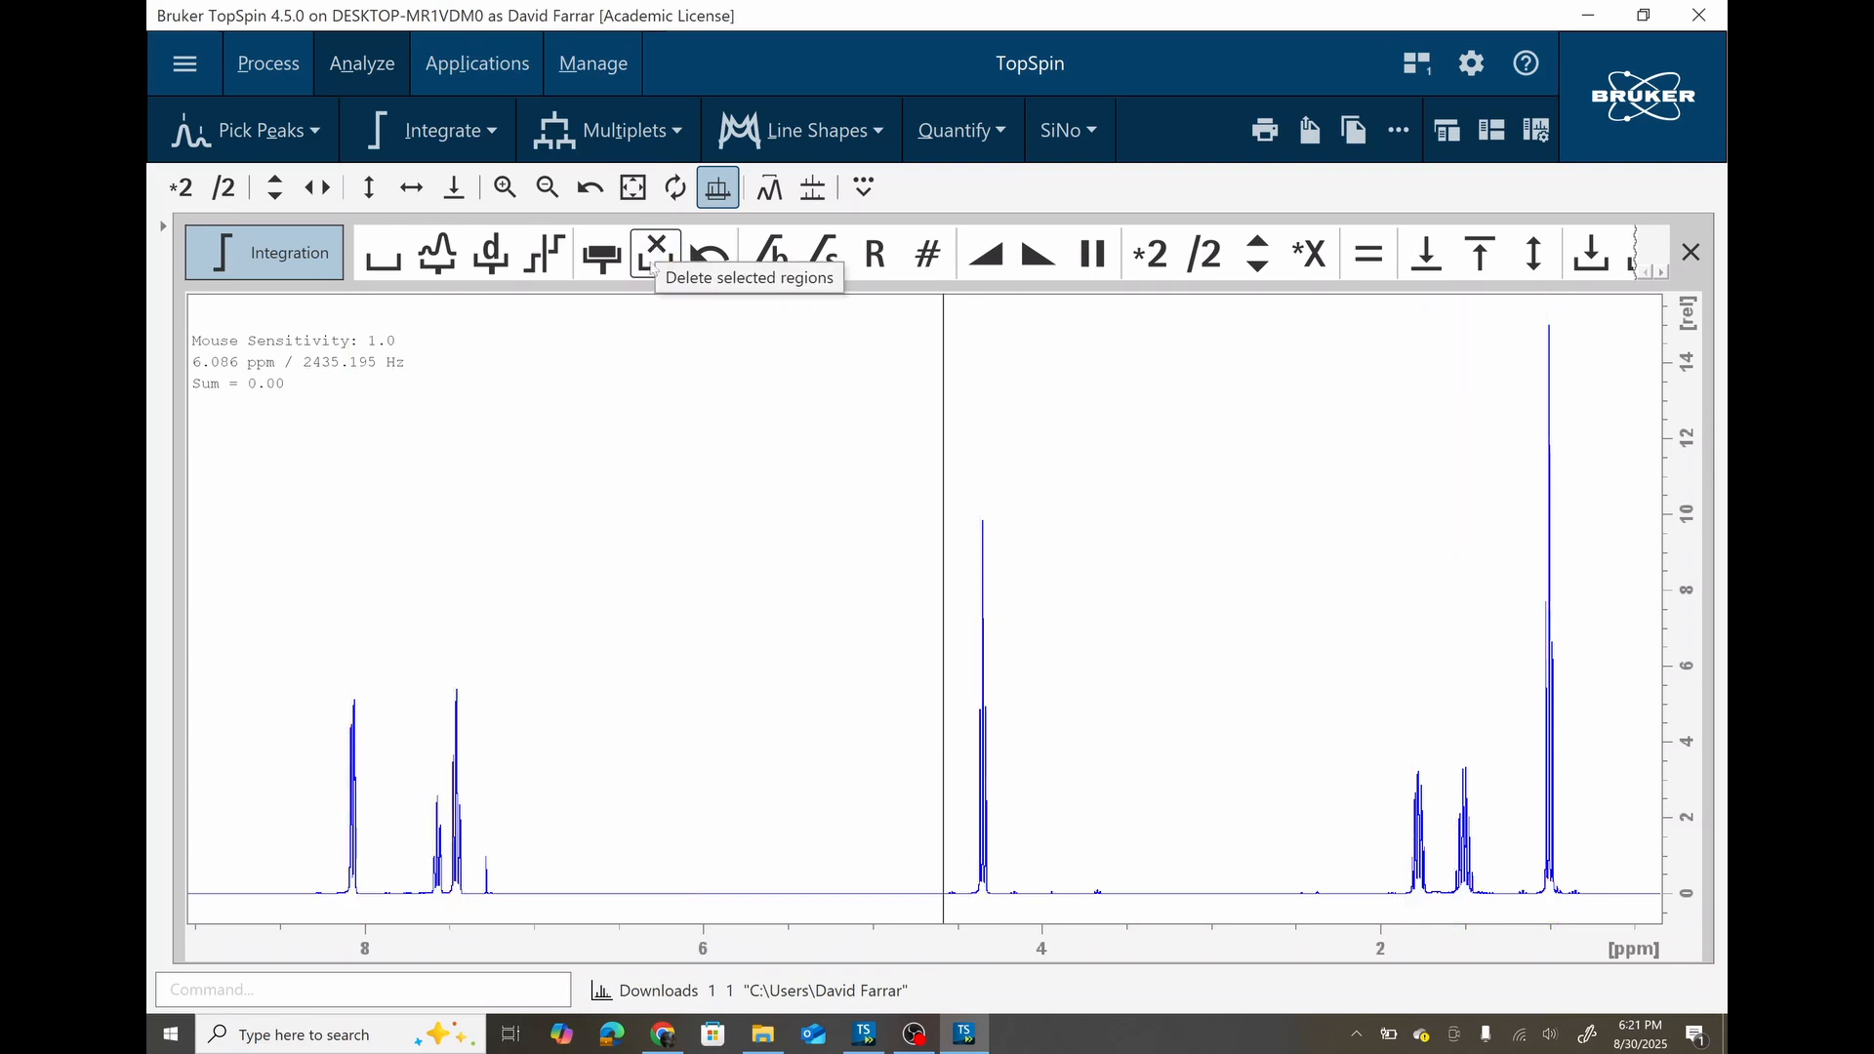
Define an integral region from about 8.15 to 8.00 ppm around the most downfield multiplet.
{"action": "left_click", "coordinate": [382, 255]}
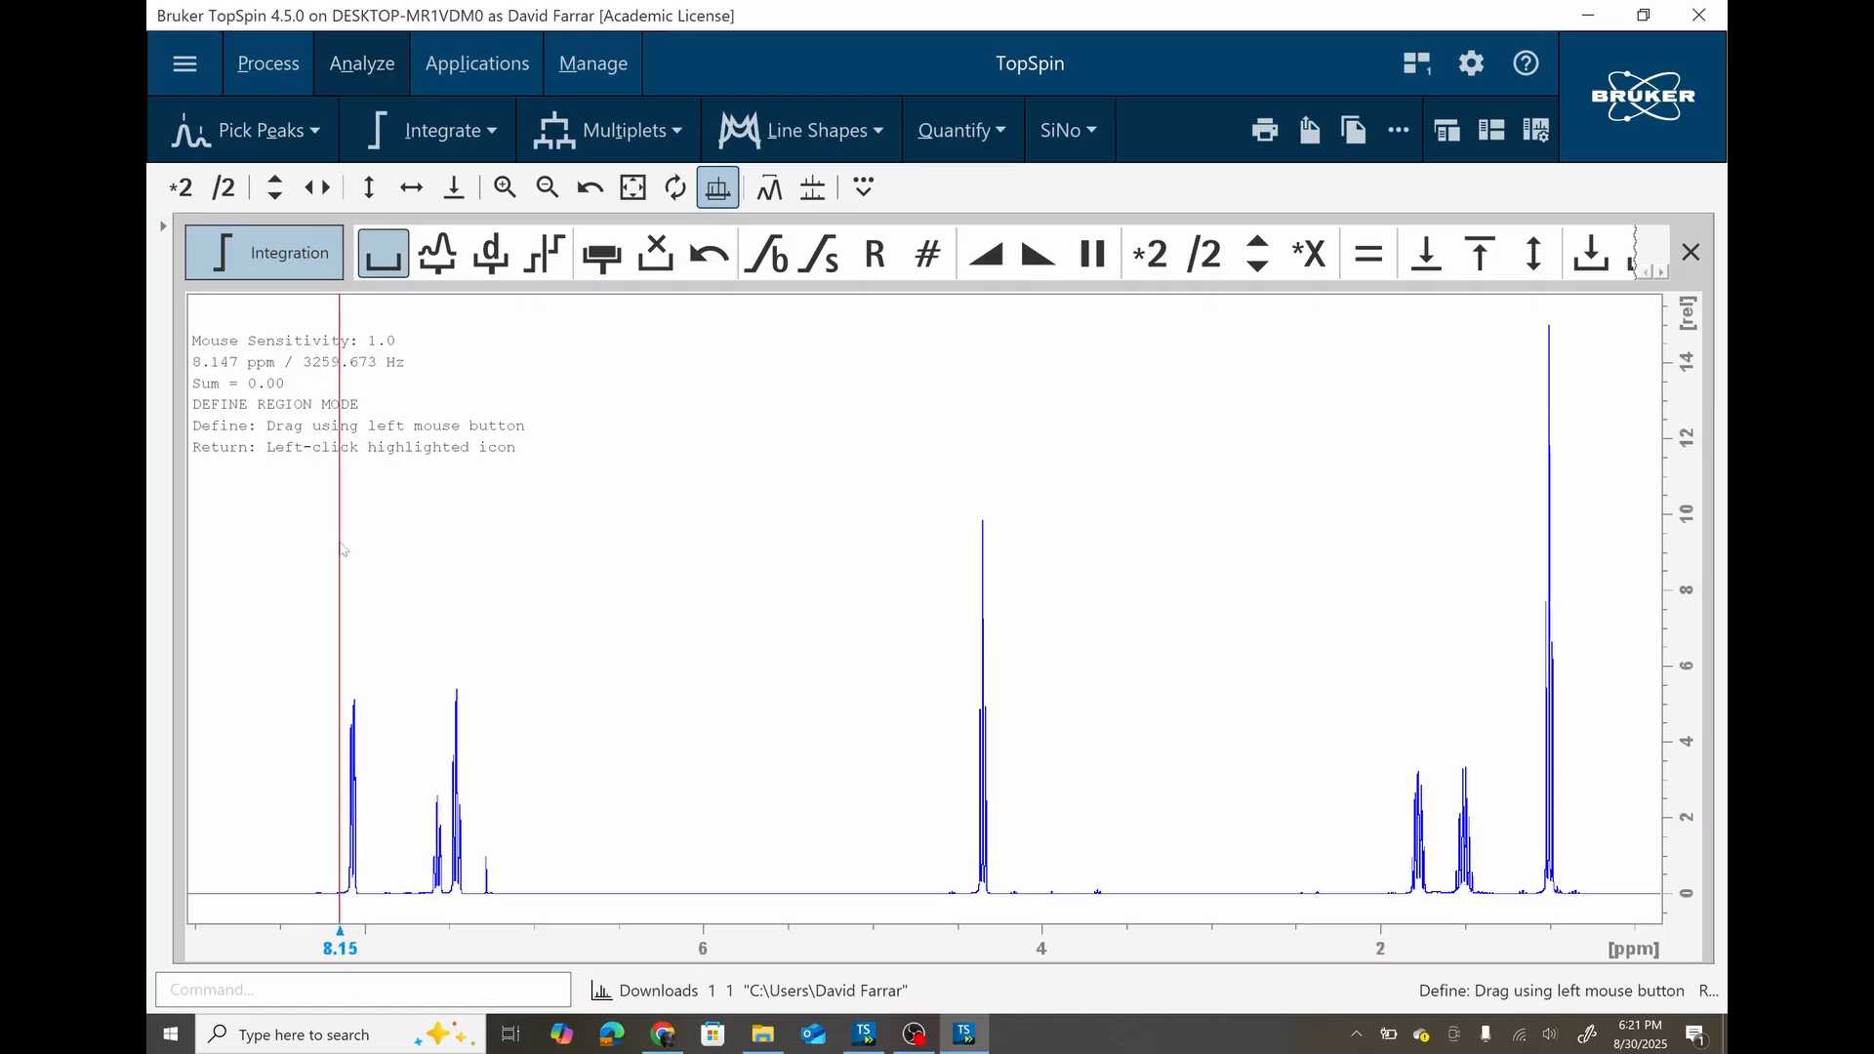
{"action": "left_click_drag", "start_coordinate": [341, 550], "coordinate": [364, 548]}
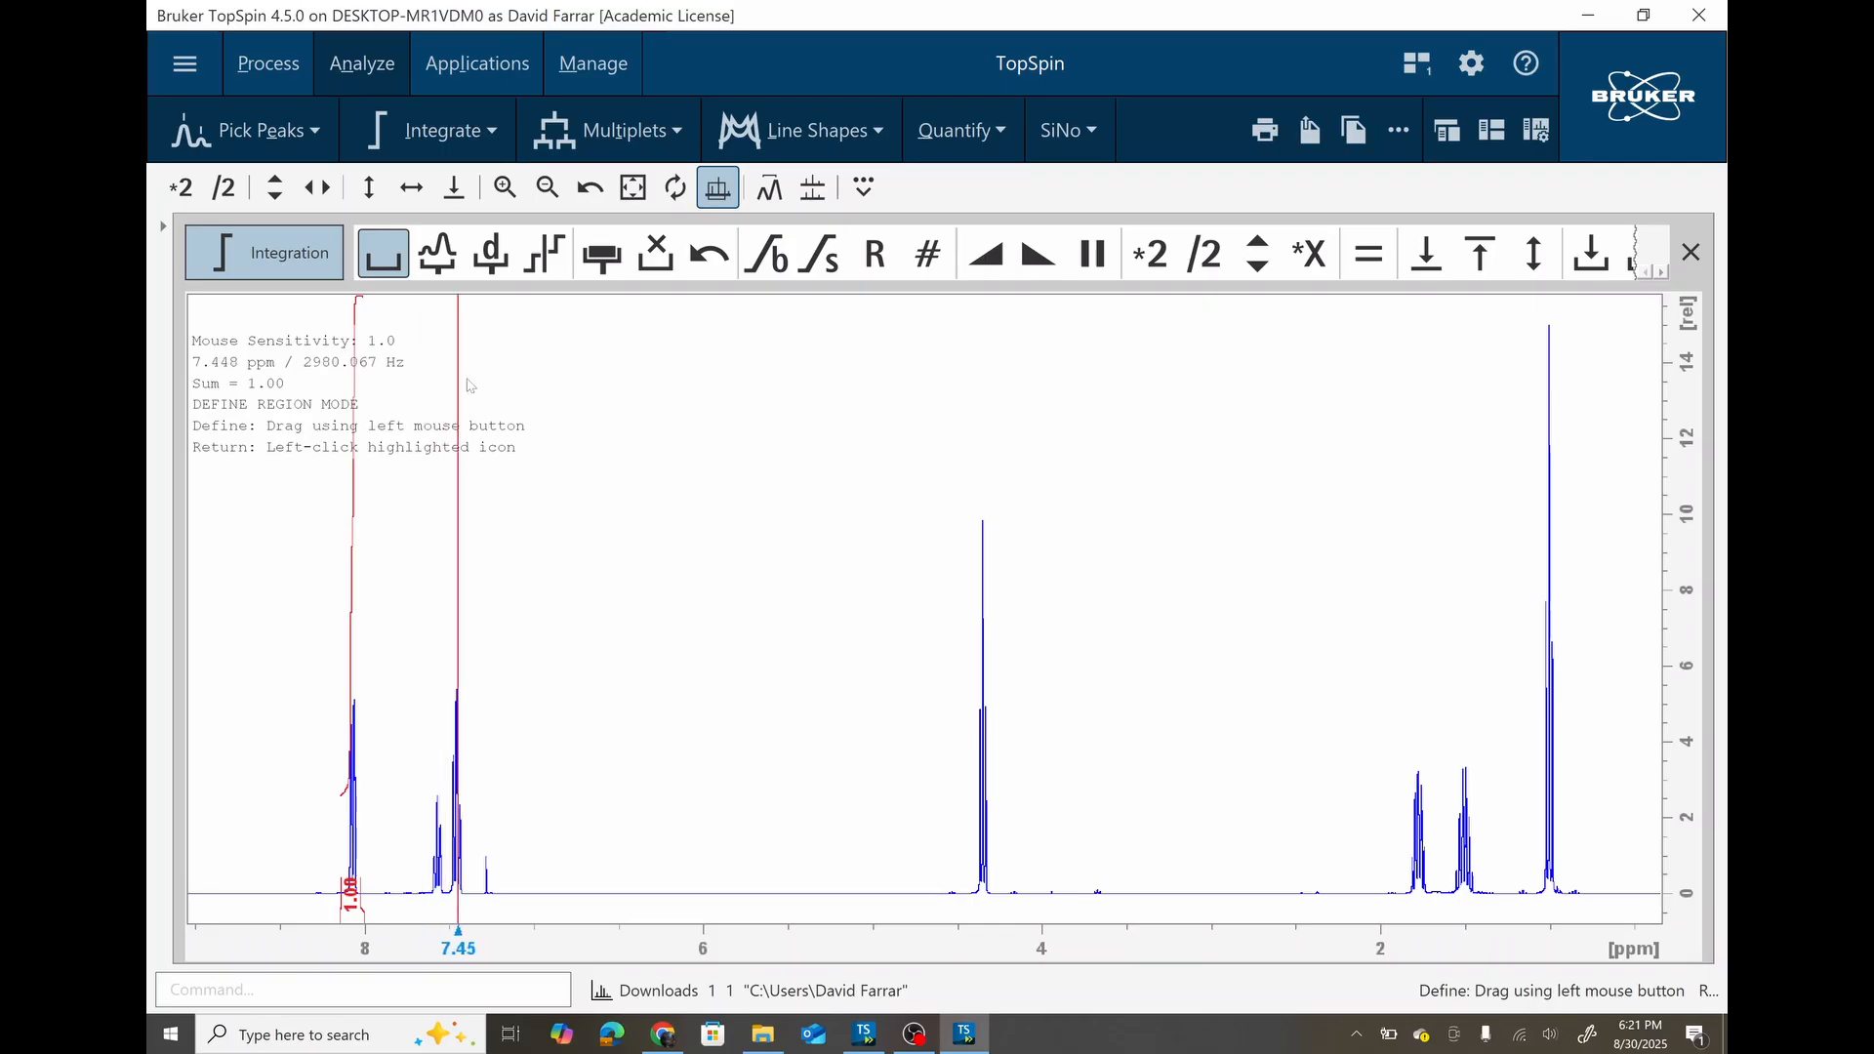
Define integral regions from about 7.62 to 7.53 ppm and 7.50 to 7.42 ppm around the two aromatic multiplets.
{"action": "left_click", "coordinate": [384, 261]}
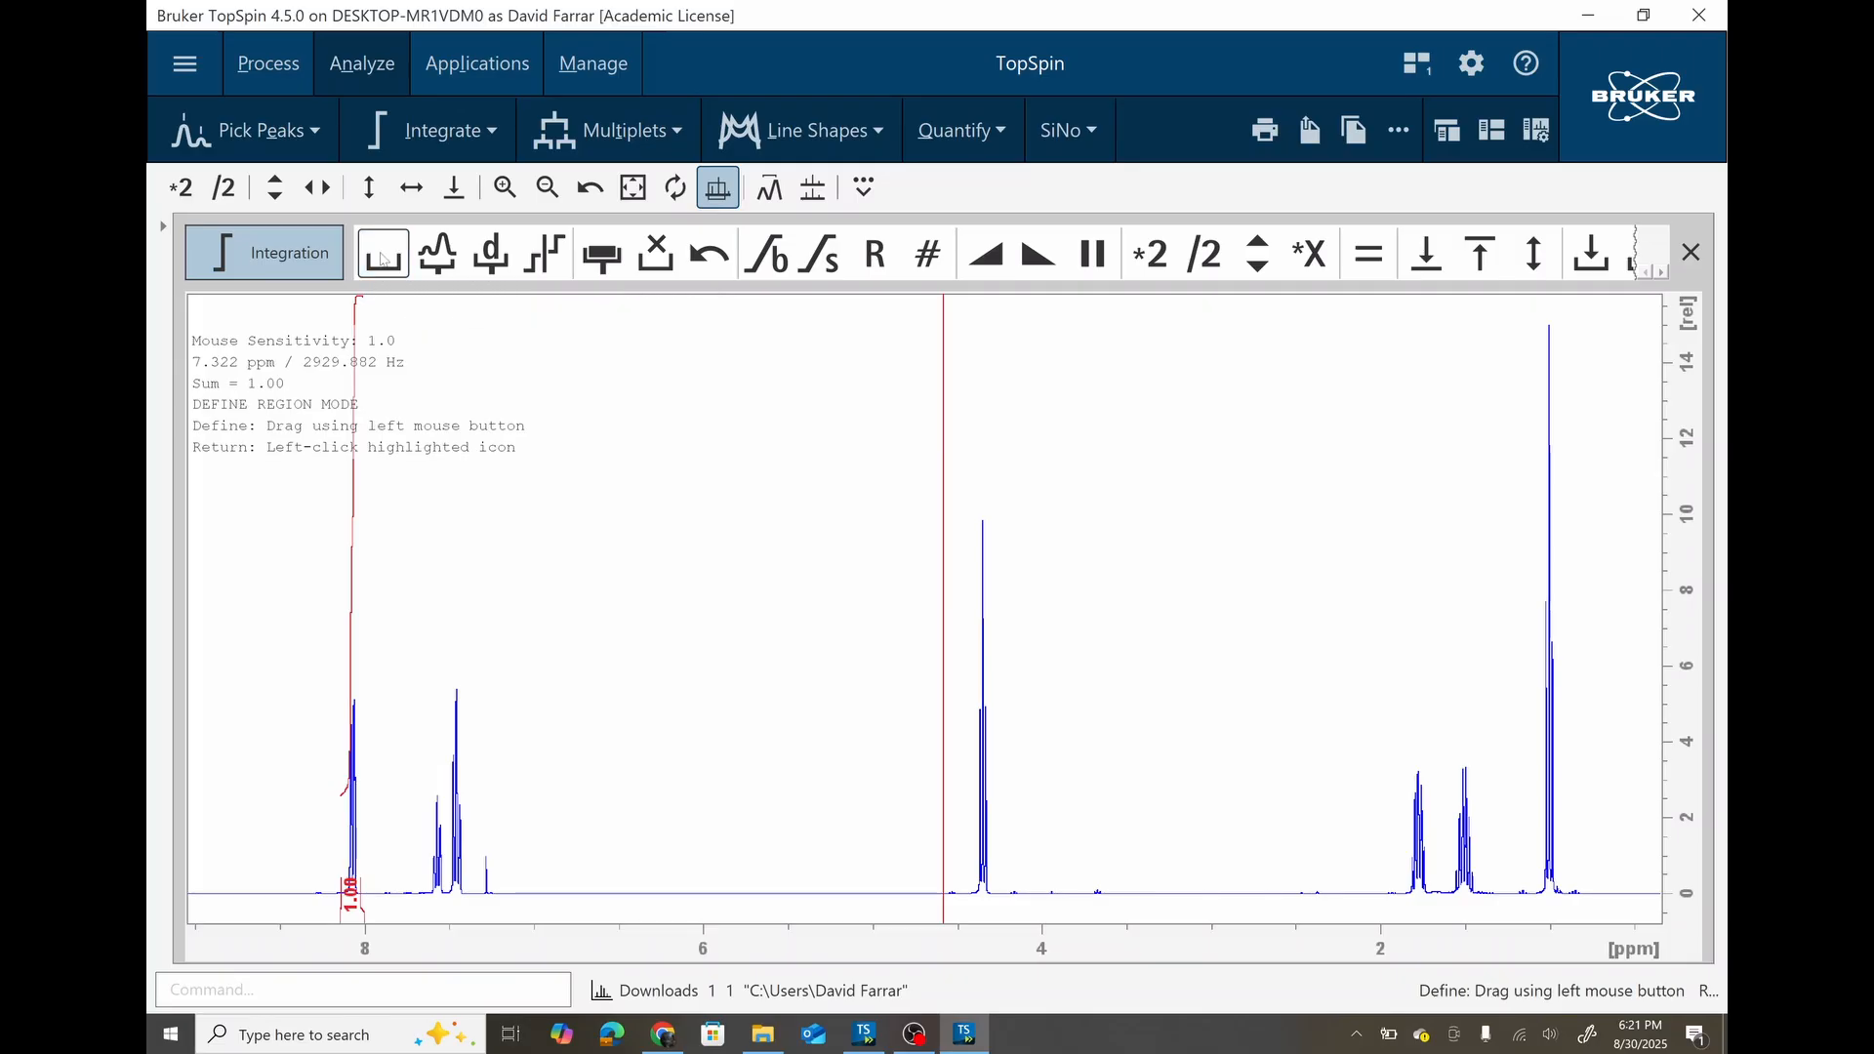
{"action": "left_click_drag", "start_coordinate": [383, 617], "coordinate": [544, 625]}
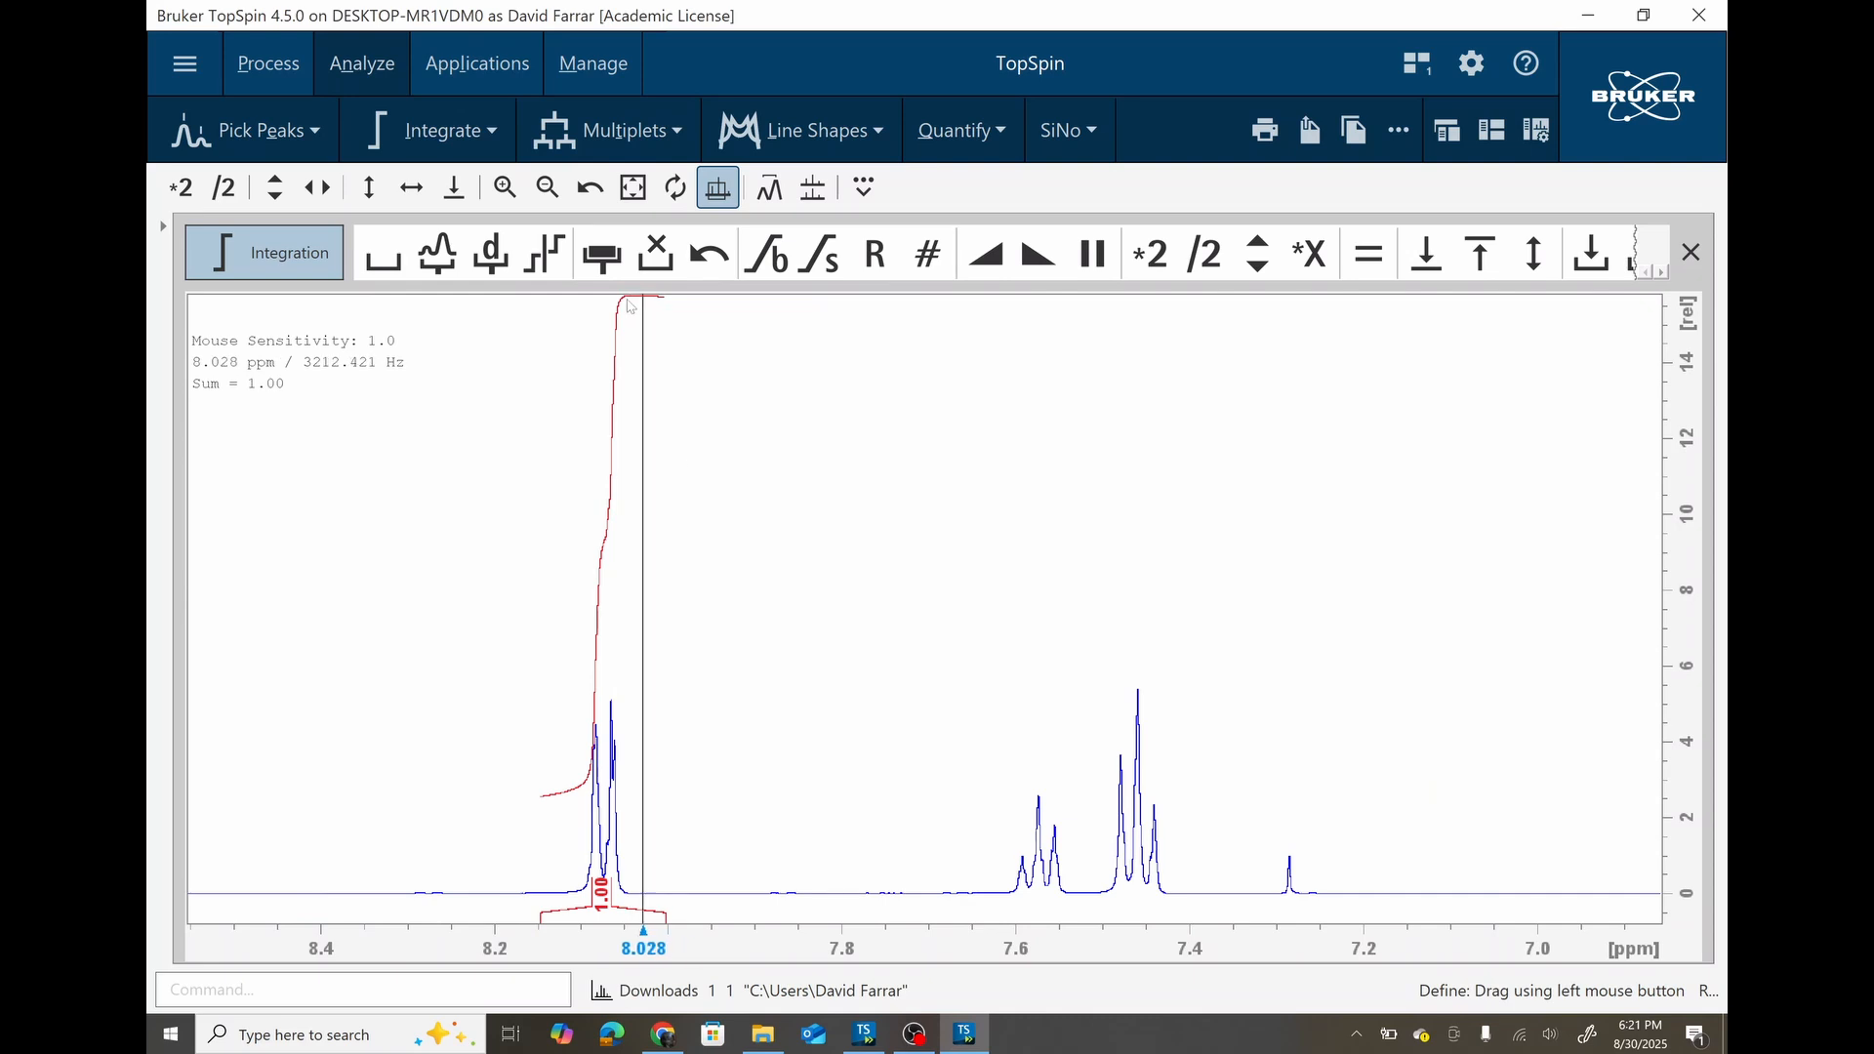
{"action": "left_click", "coordinate": [389, 260]}
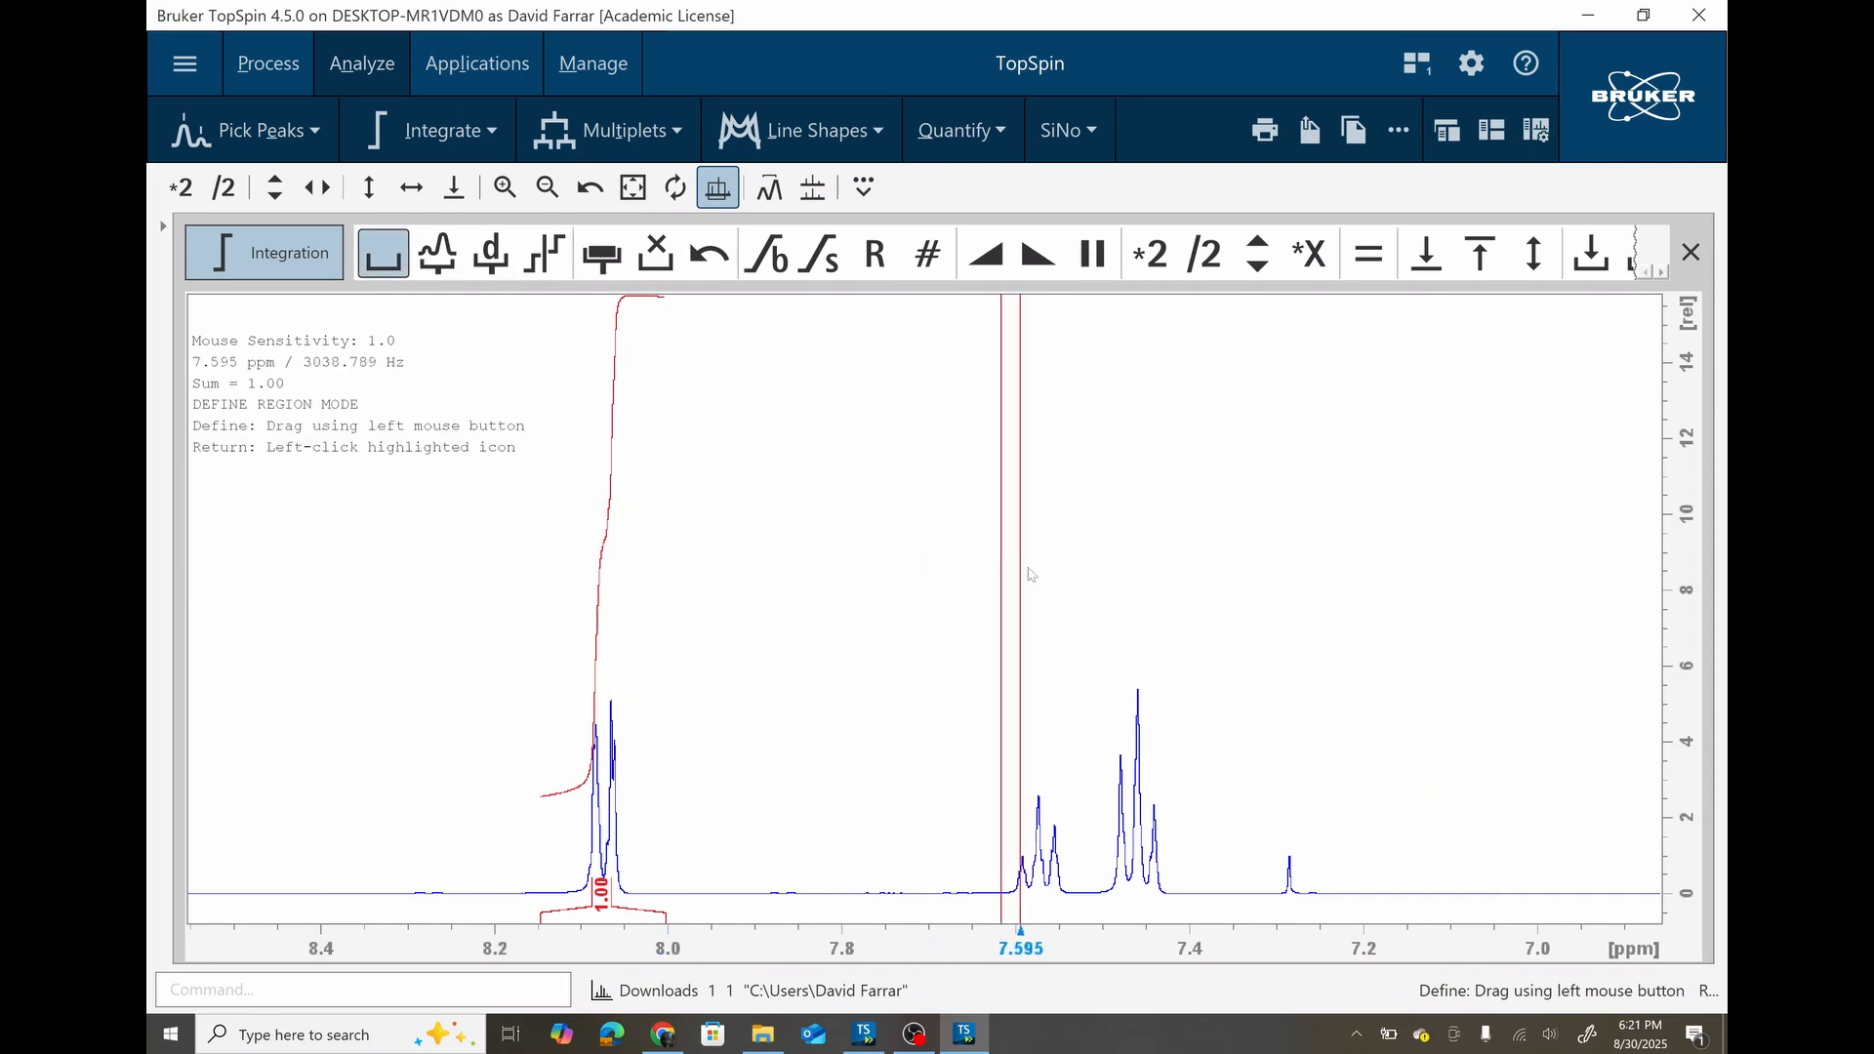
{"action": "left_click_drag", "start_coordinate": [1030, 574], "coordinate": [1177, 569]}
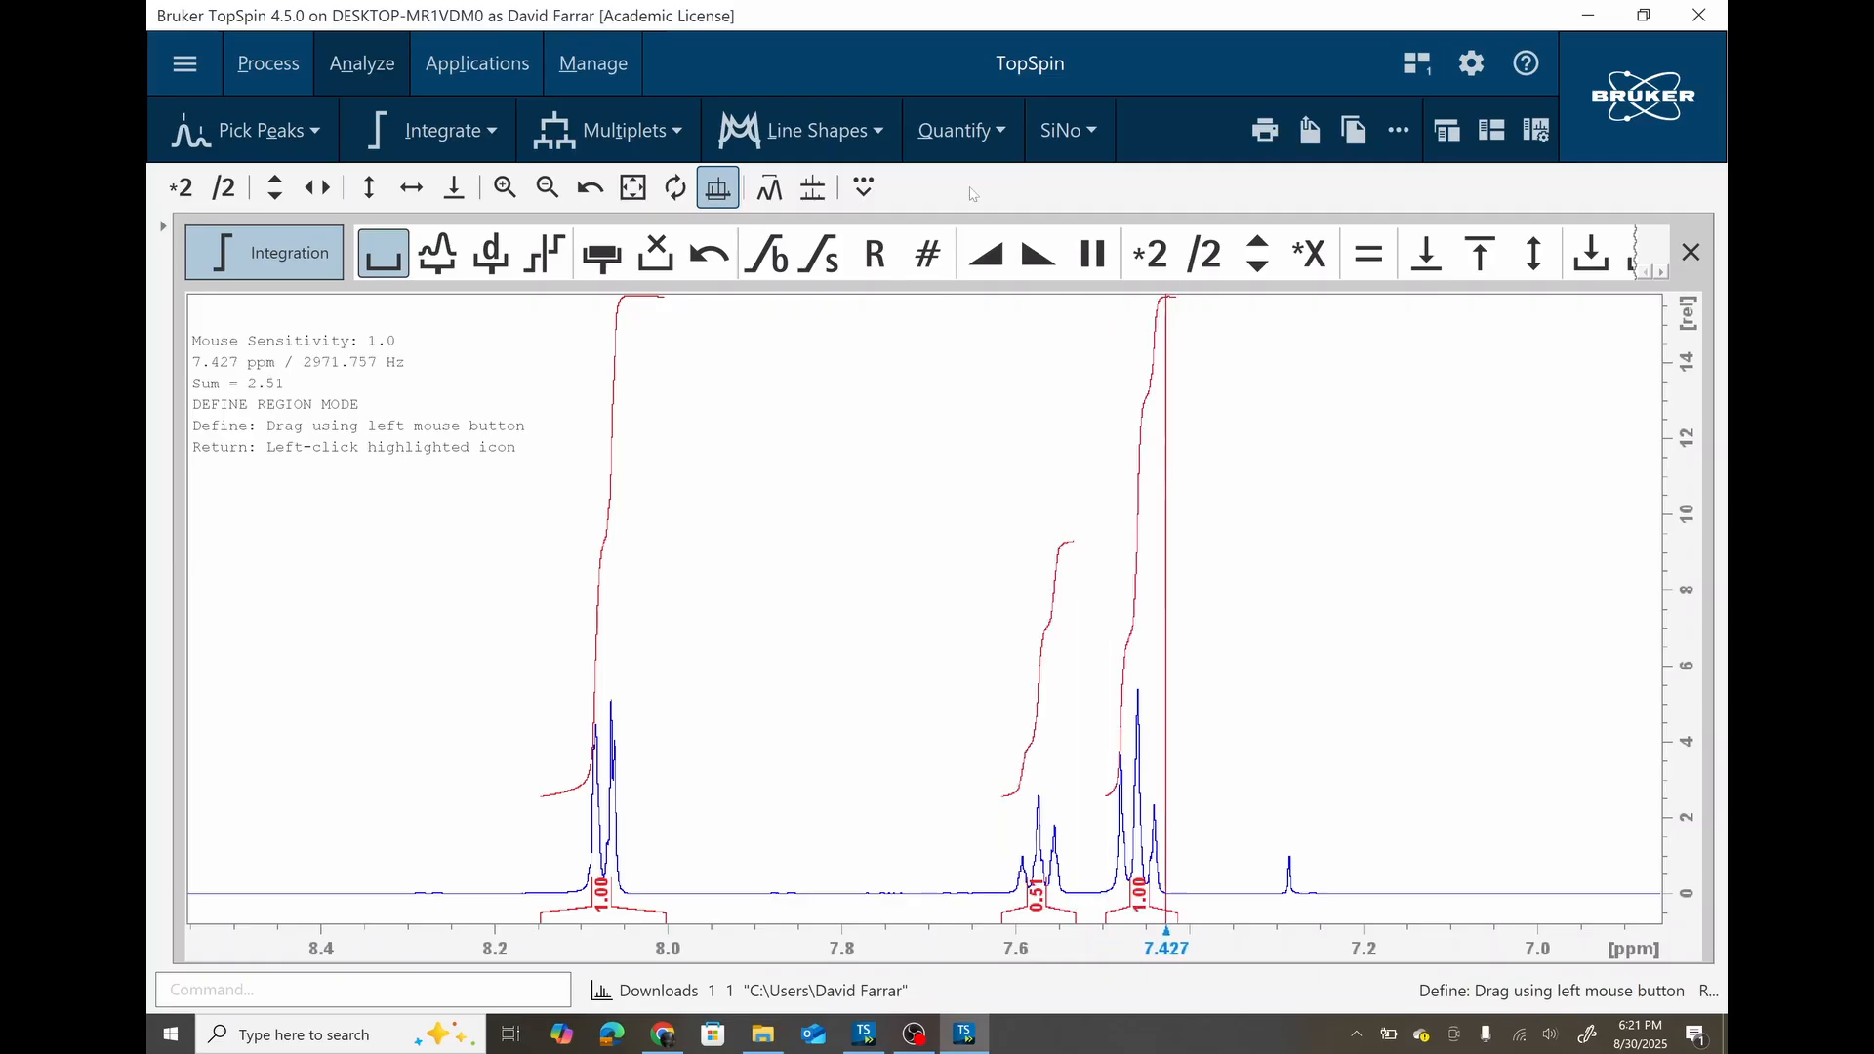
Define separate integral regions around the triplet near 4.35 ppm and the three multiplets near 1.78, 1.51 and 1.01 ppm.
{"action": "left_click", "coordinate": [591, 189]}
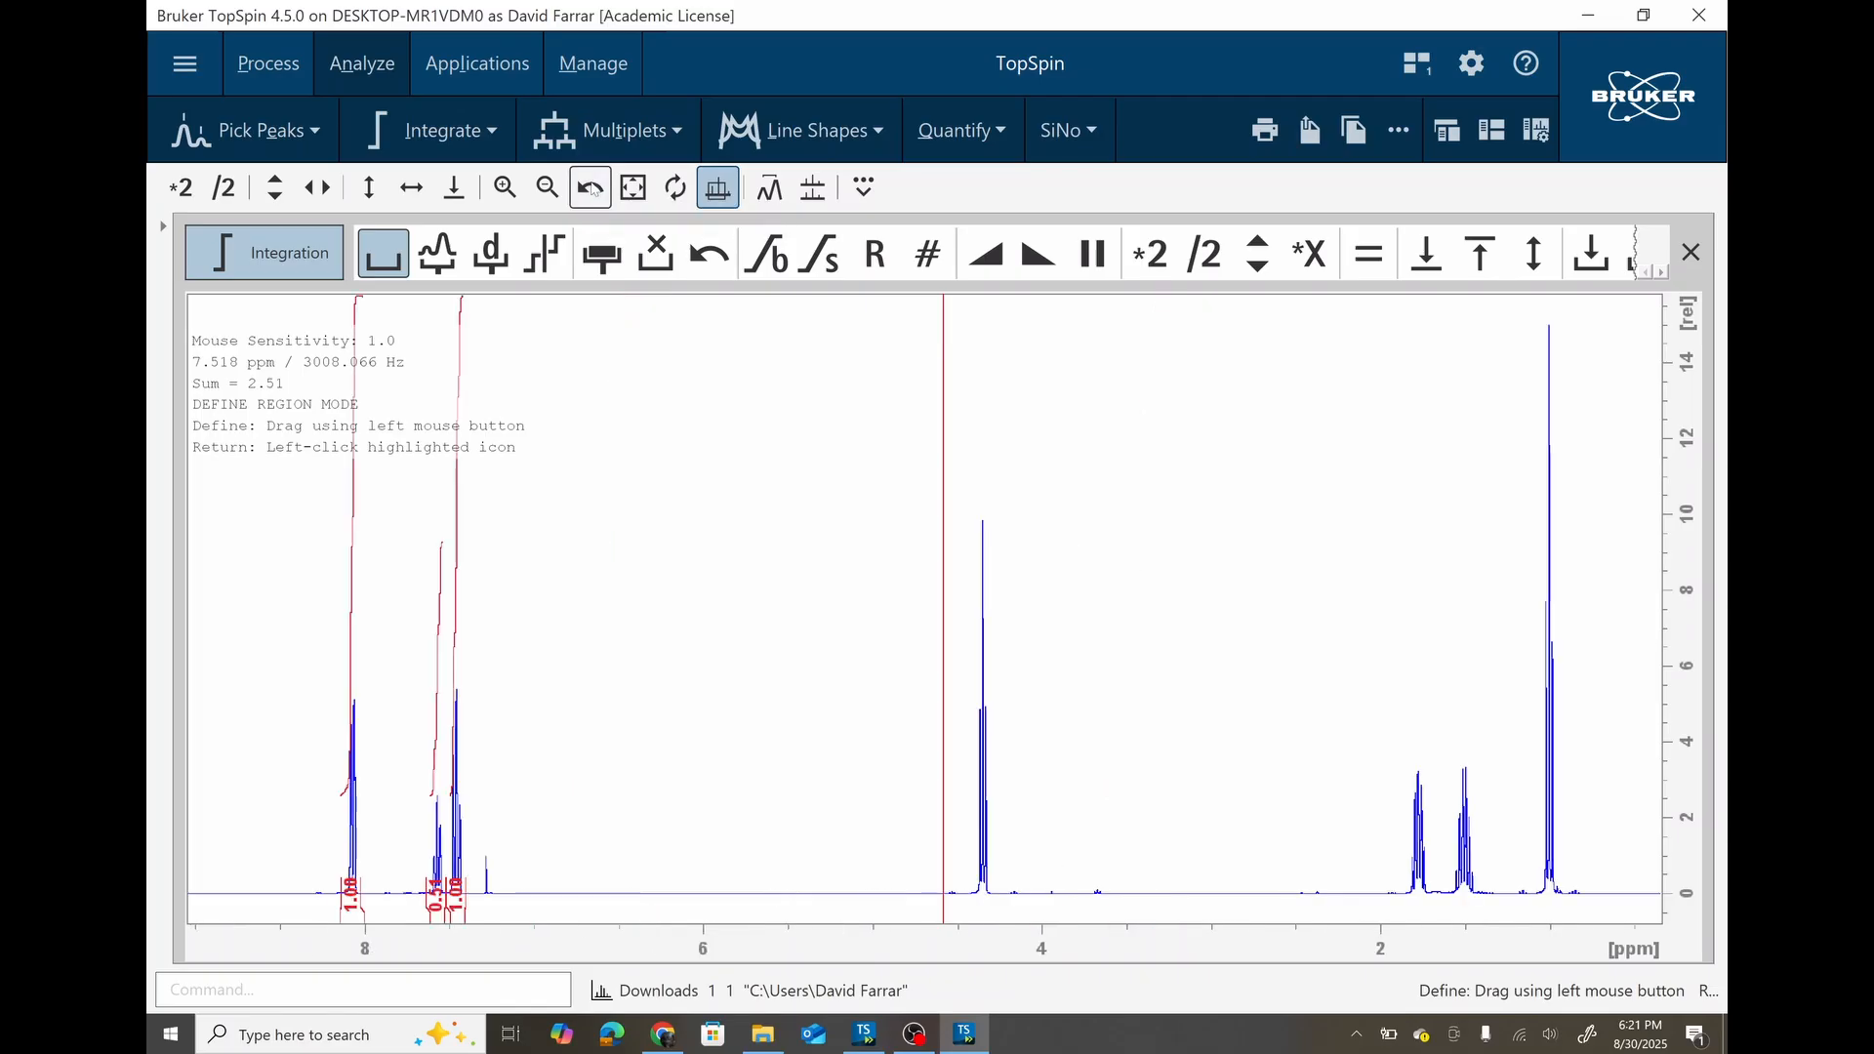
{"action": "left_click", "coordinate": [385, 258]}
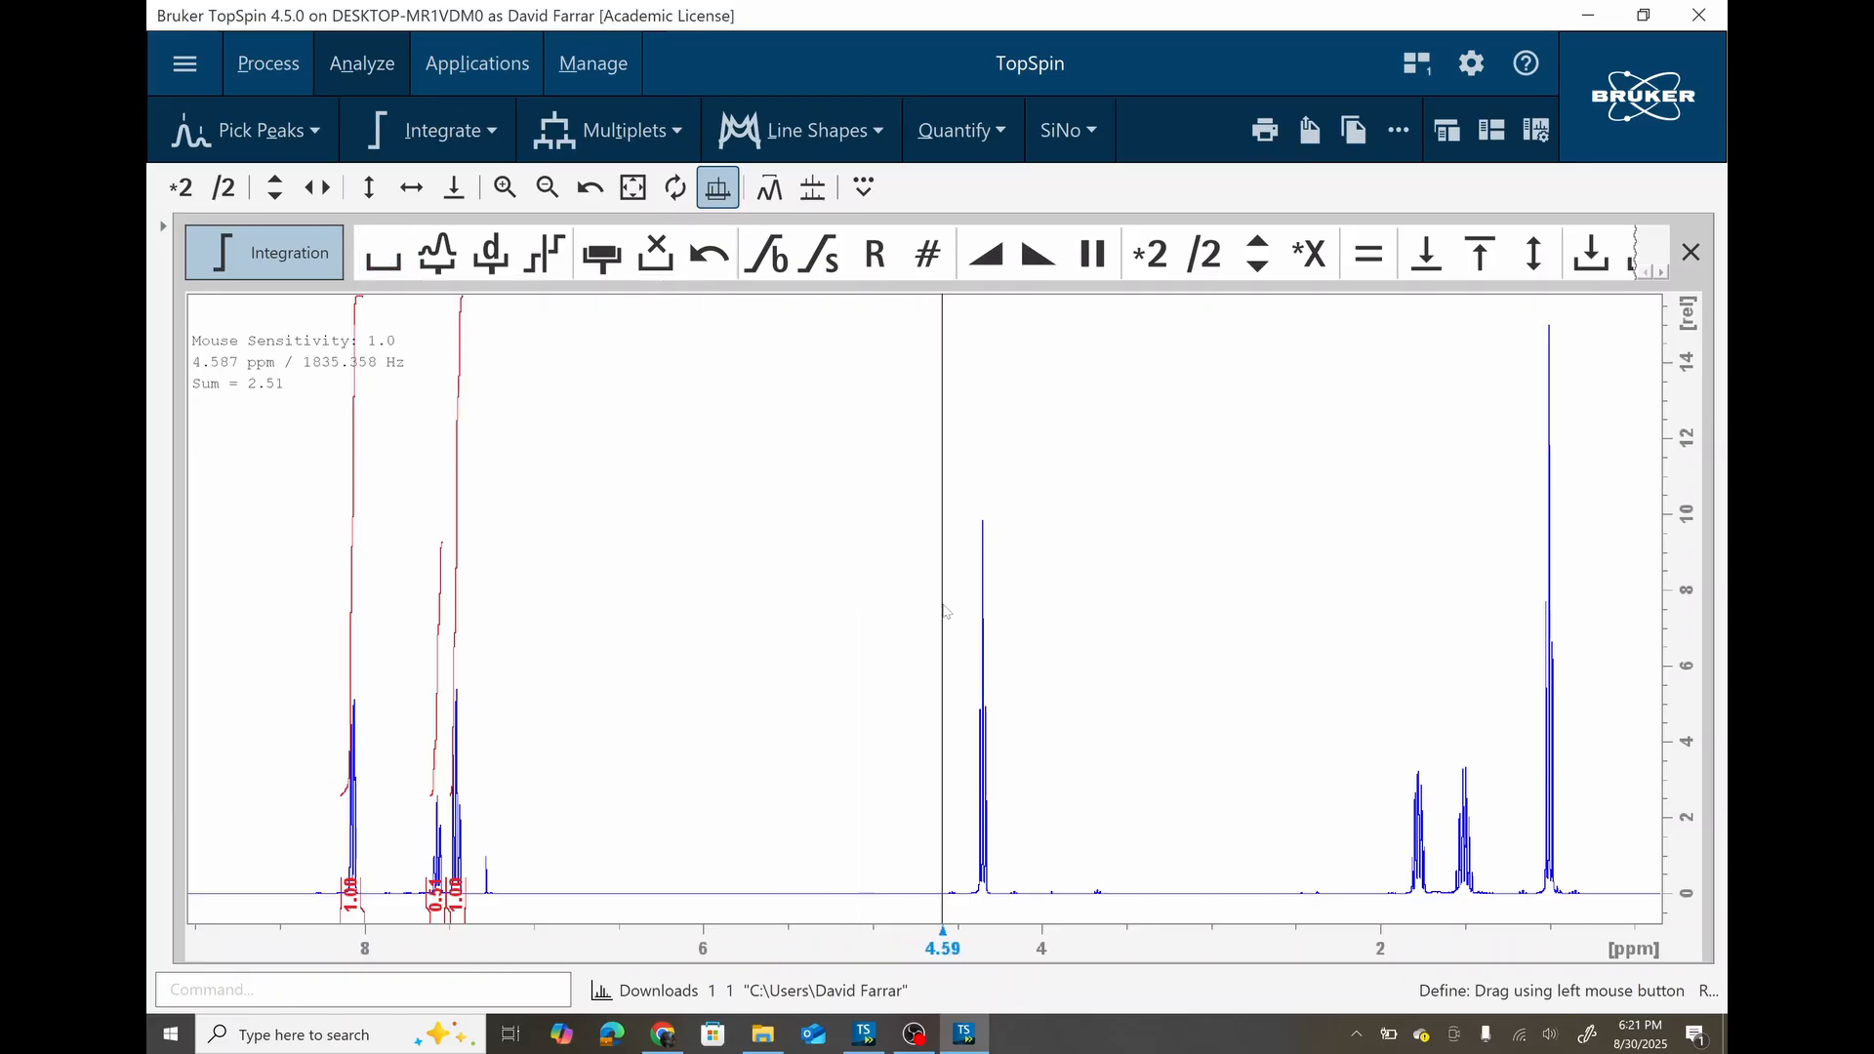
{"action": "left_click_drag", "start_coordinate": [935, 609], "coordinate": [1598, 602]}
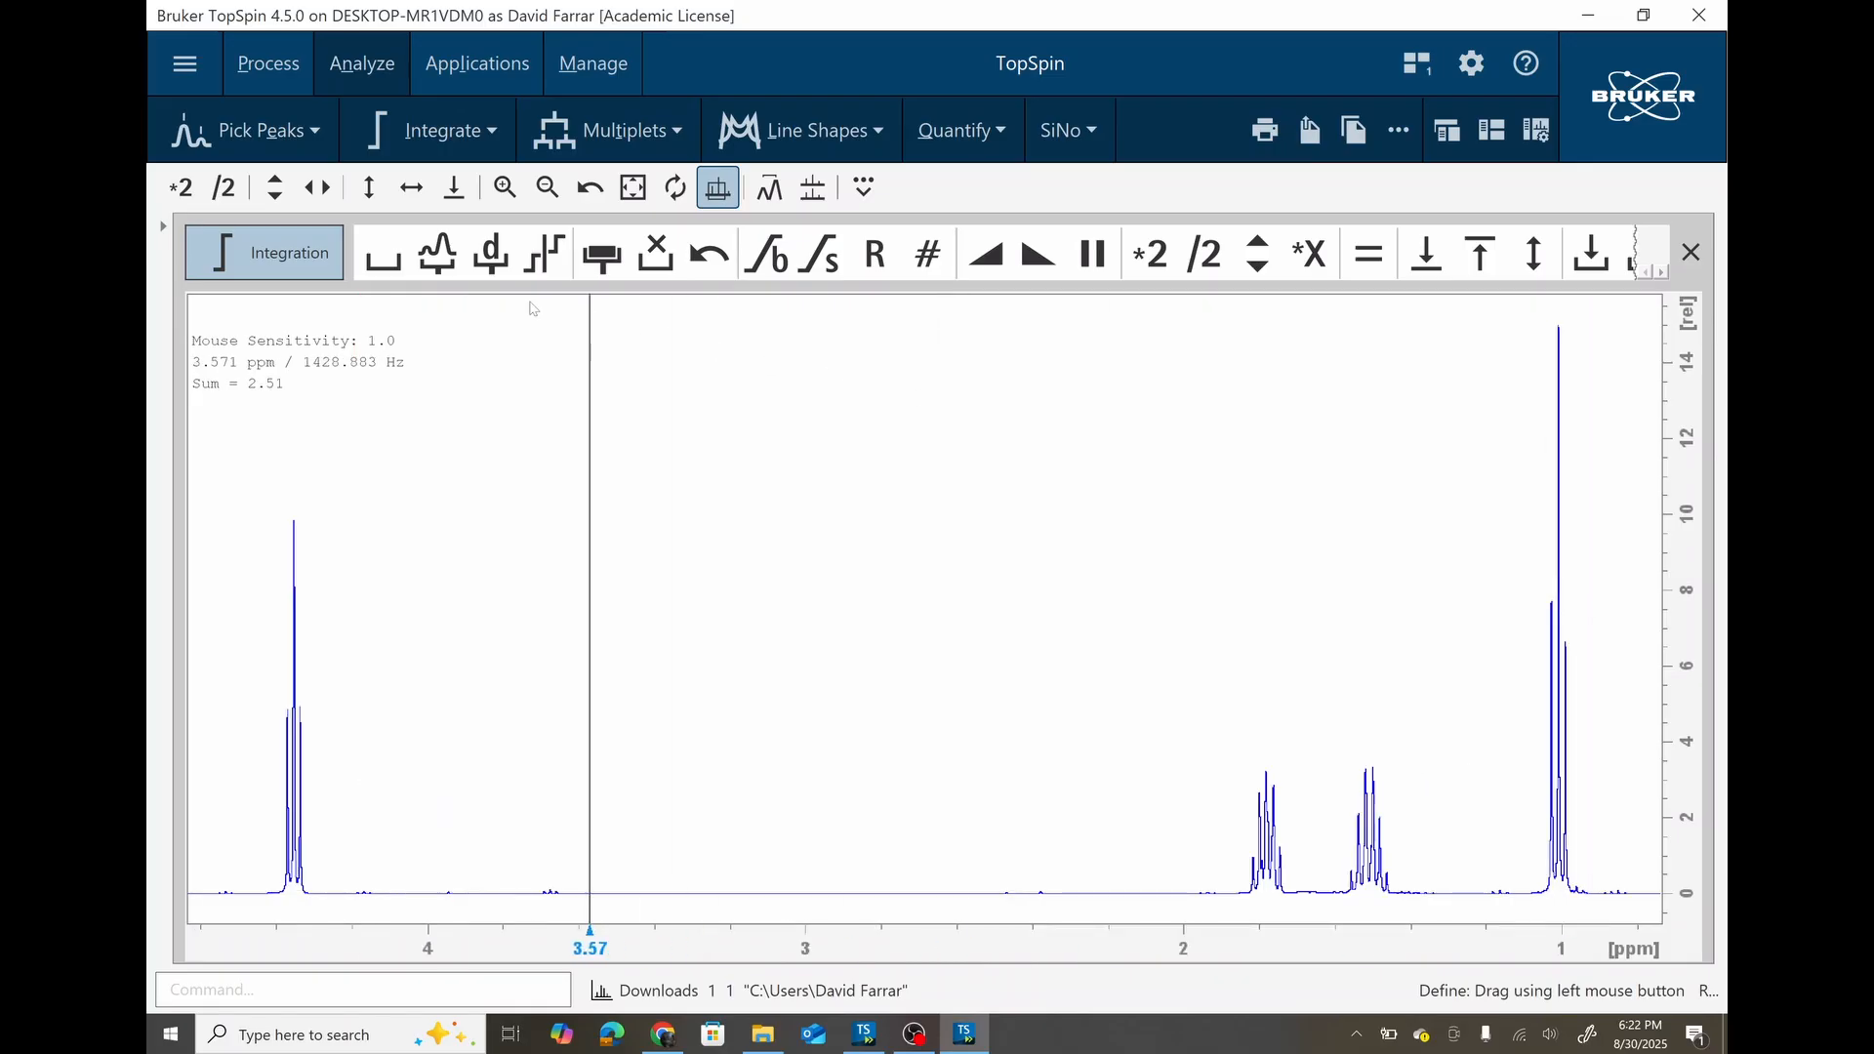
{"action": "left_click", "coordinate": [382, 256]}
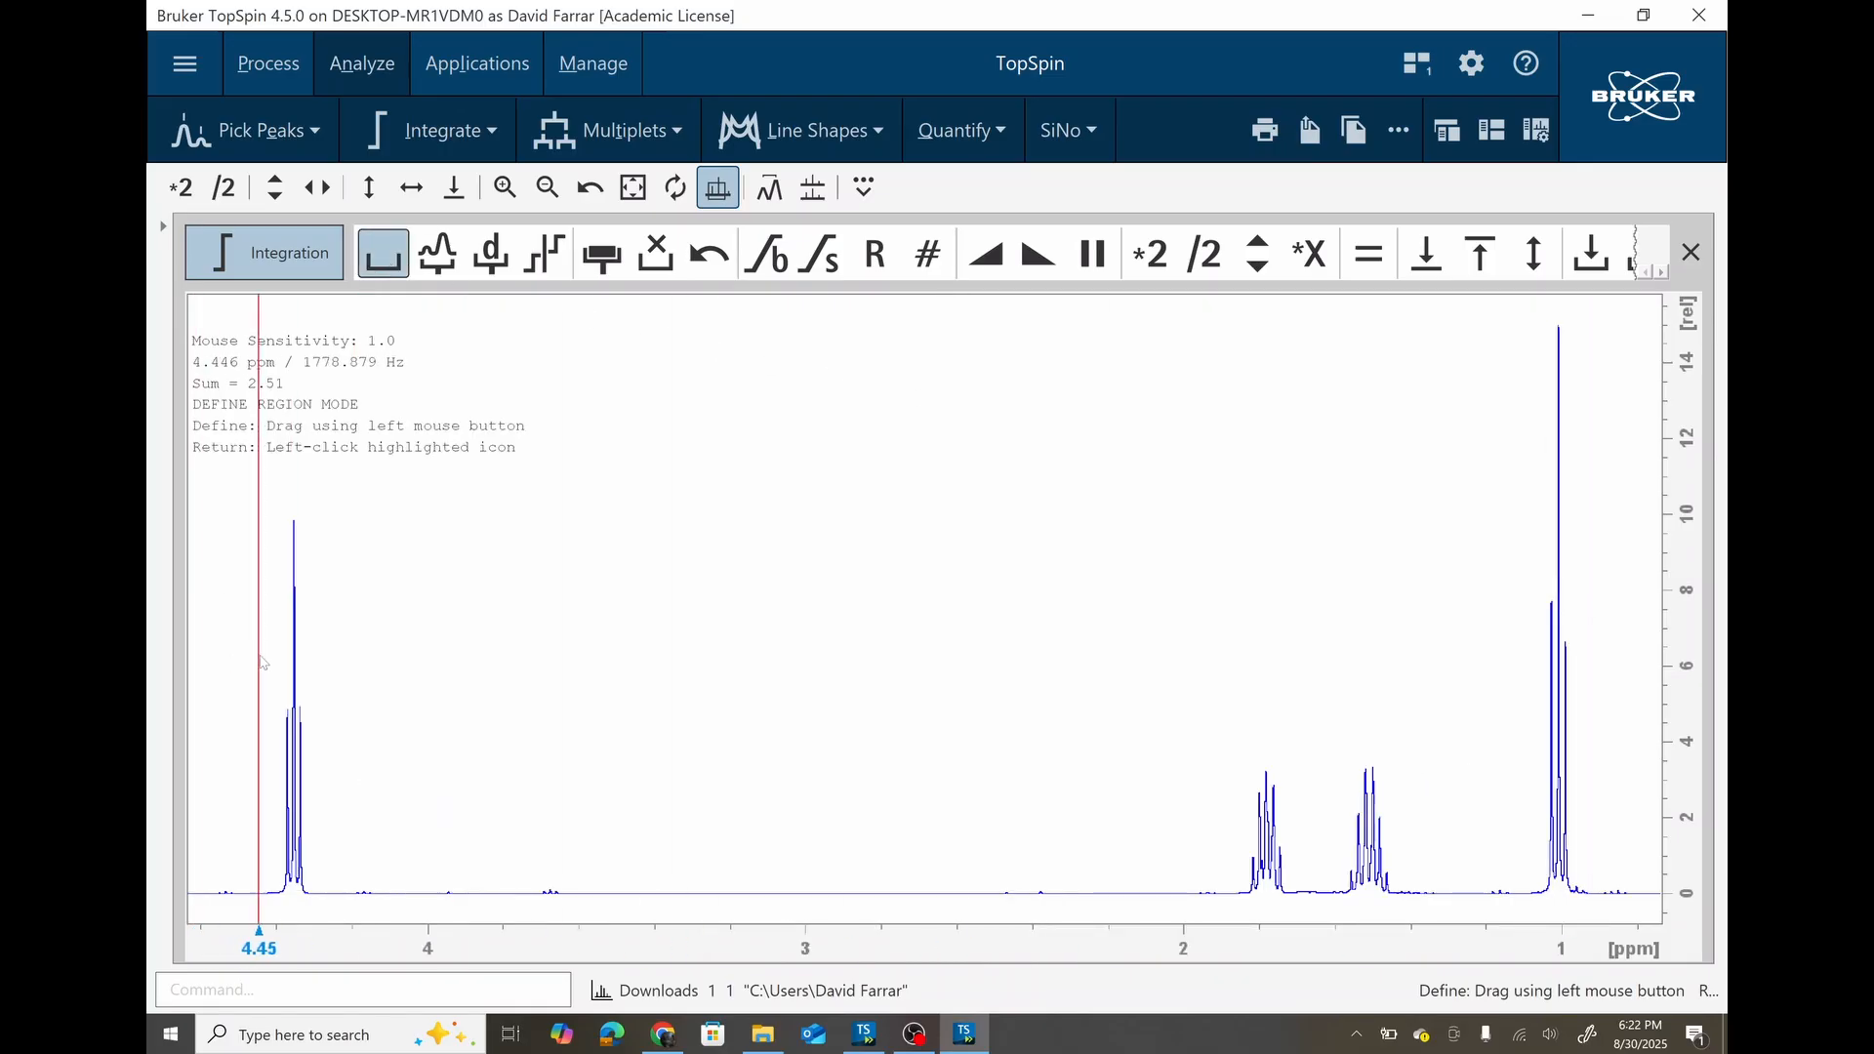
{"action": "left_click_drag", "start_coordinate": [274, 652], "coordinate": [315, 664]}
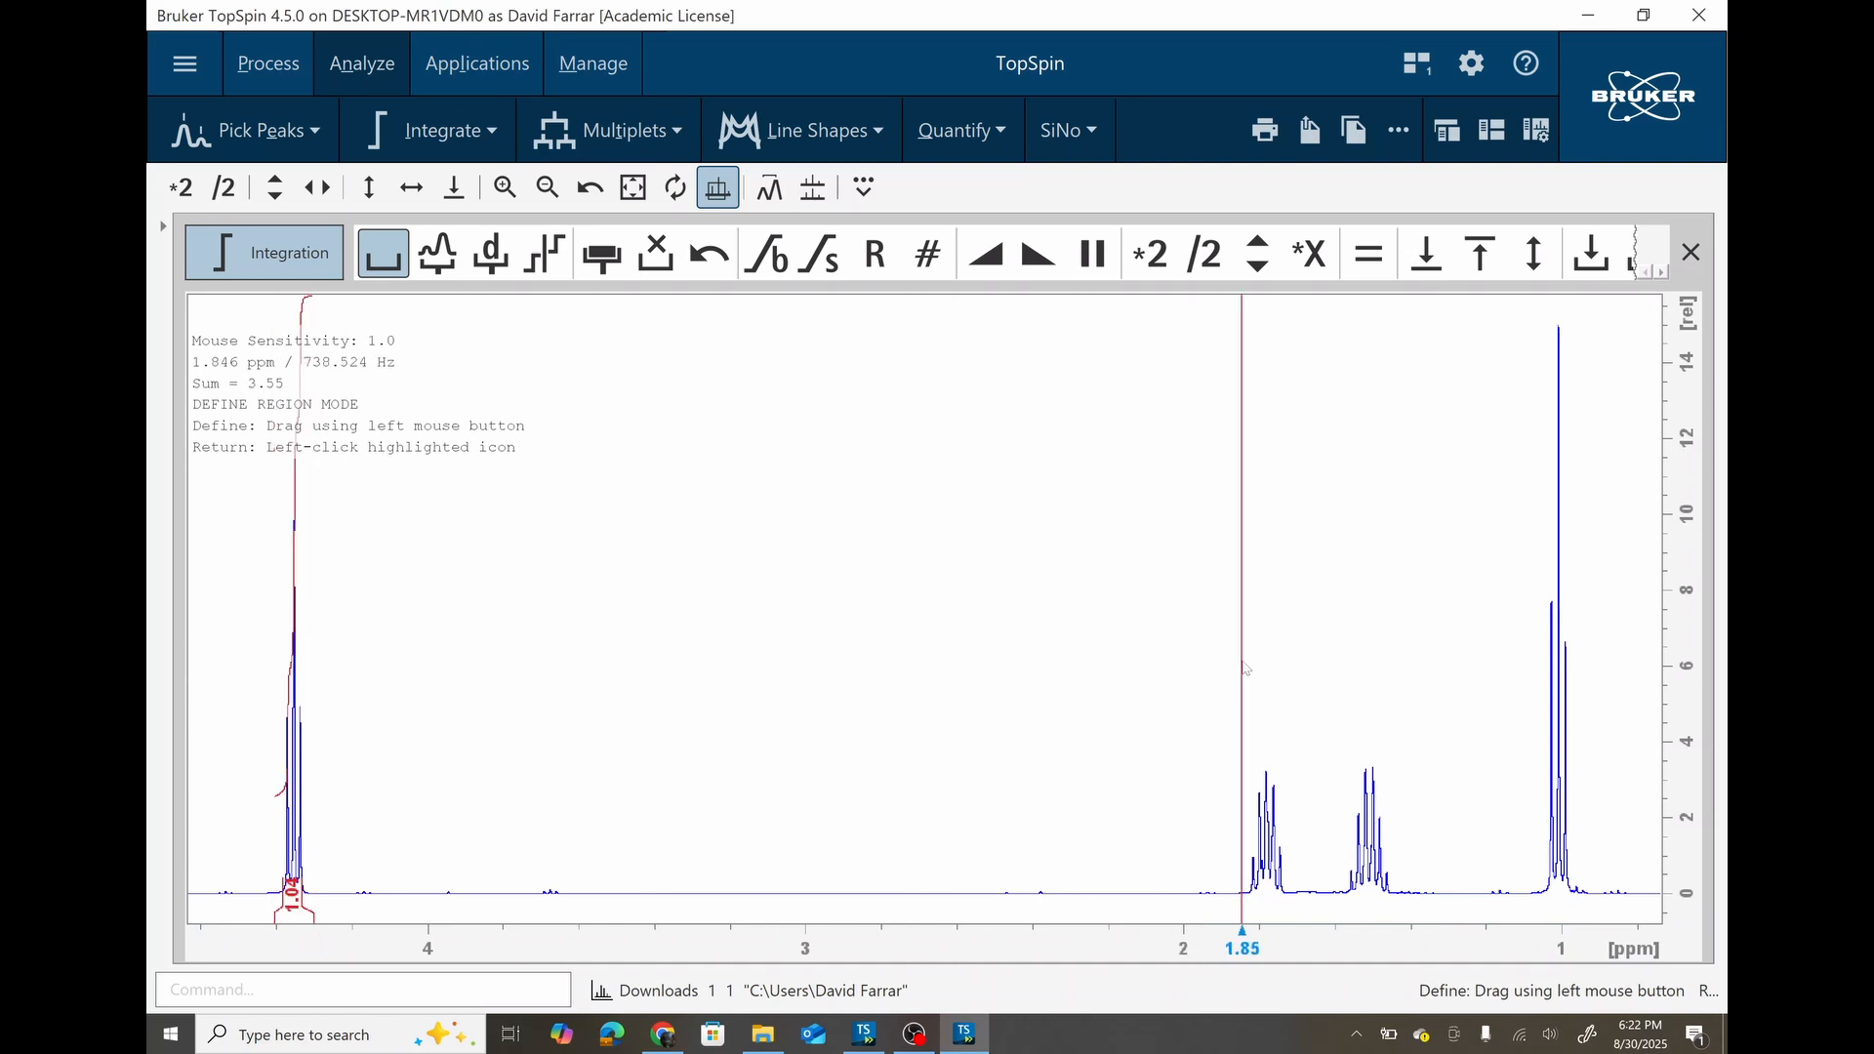
{"action": "left_click_drag", "start_coordinate": [1244, 669], "coordinate": [1395, 644]}
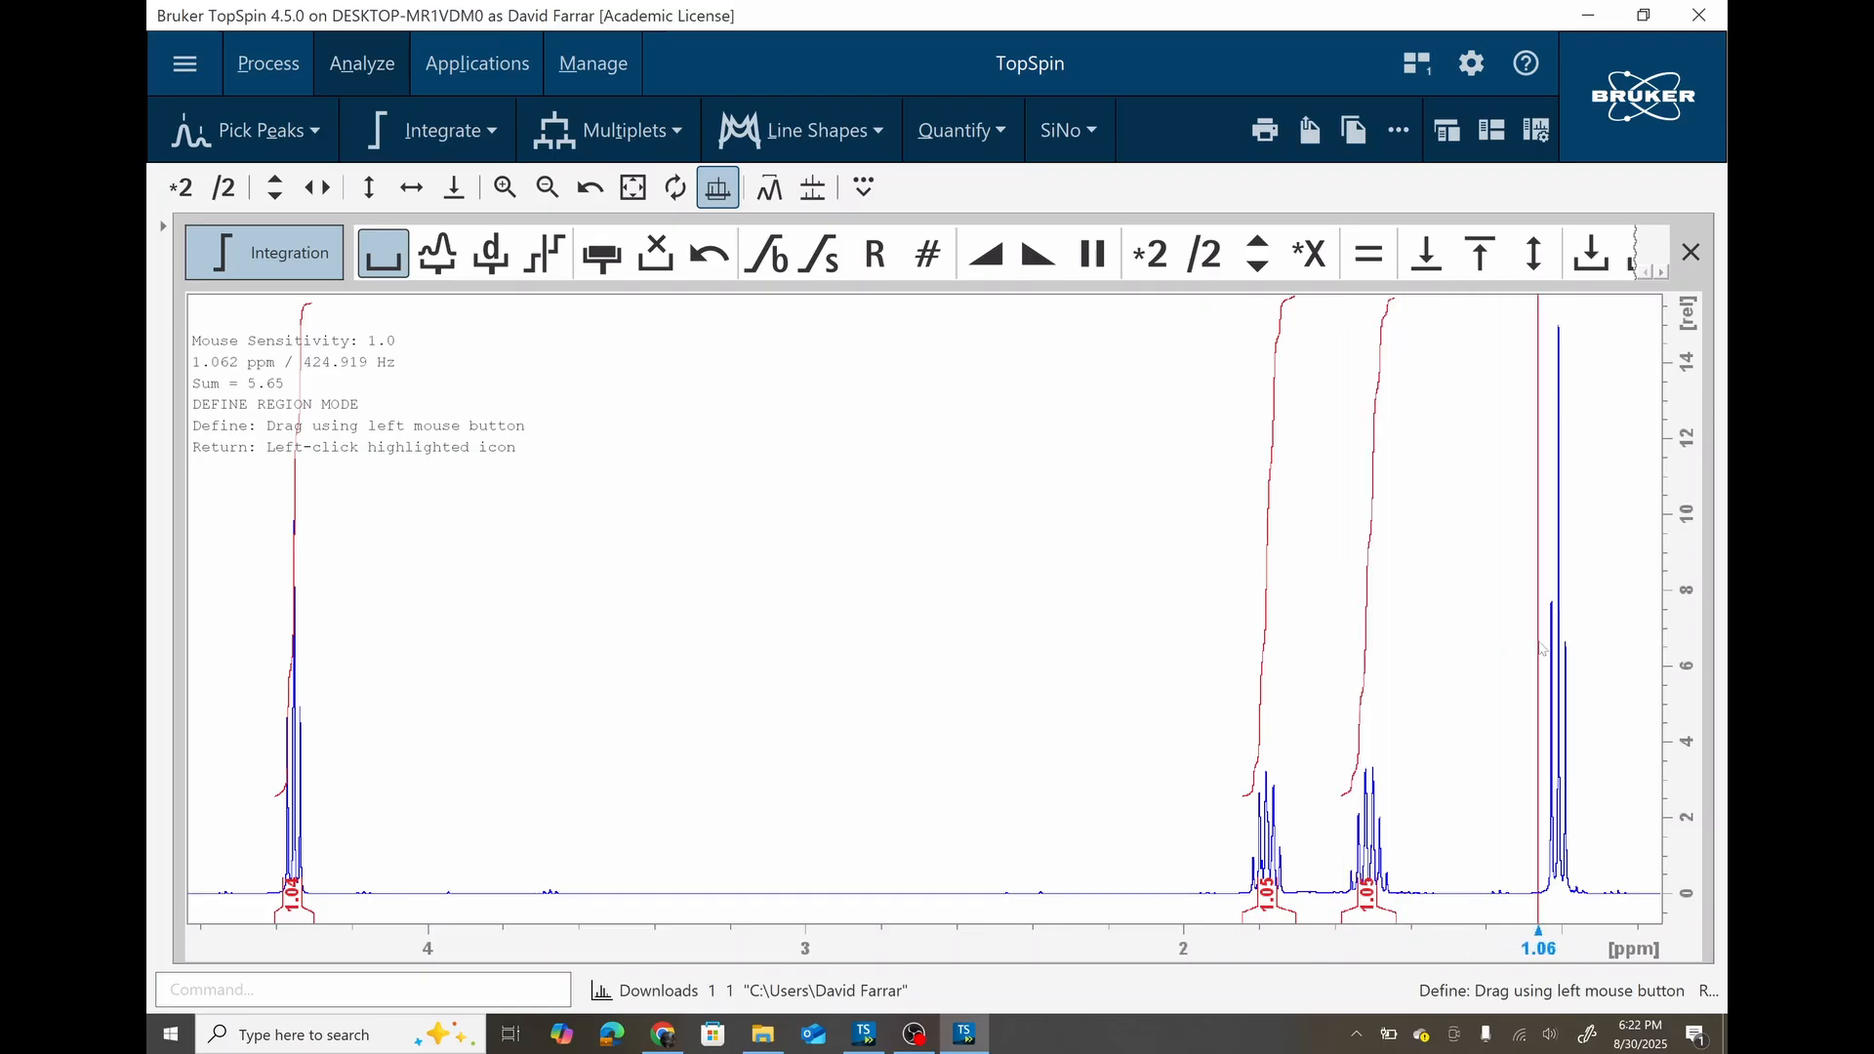
{"action": "left_click_drag", "start_coordinate": [1539, 648], "coordinate": [1581, 644]}
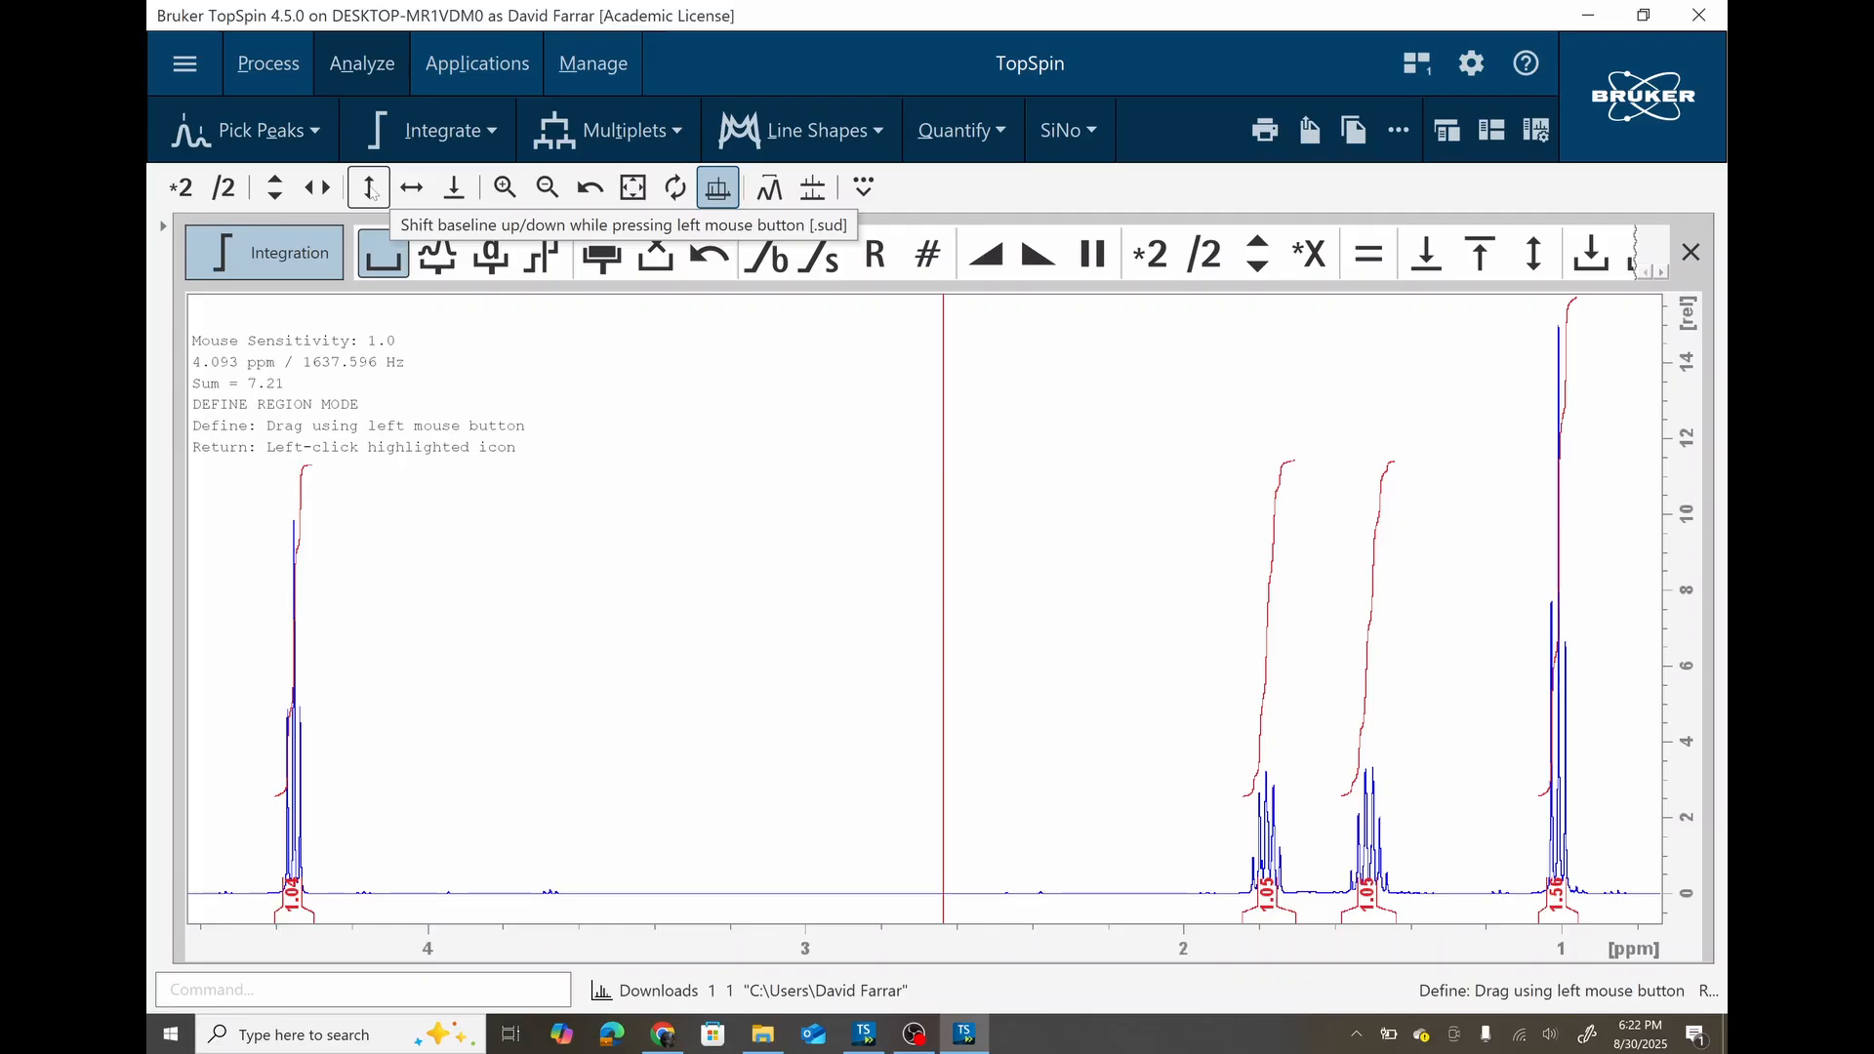
Shift the spectrum baseline up clear of the integral labels and calibrate the integral near 1.0 ppm to 3.
{"action": "left_click", "coordinate": [371, 190]}
{"action": "mouse_move", "coordinate": [371, 191]}
{"action": "left_mouse_down"}
{"action": "mouse_move", "coordinate": [371, 134]}
{"action": "mouse_move", "coordinate": [371, 164]}
{"action": "left_mouse_up"}
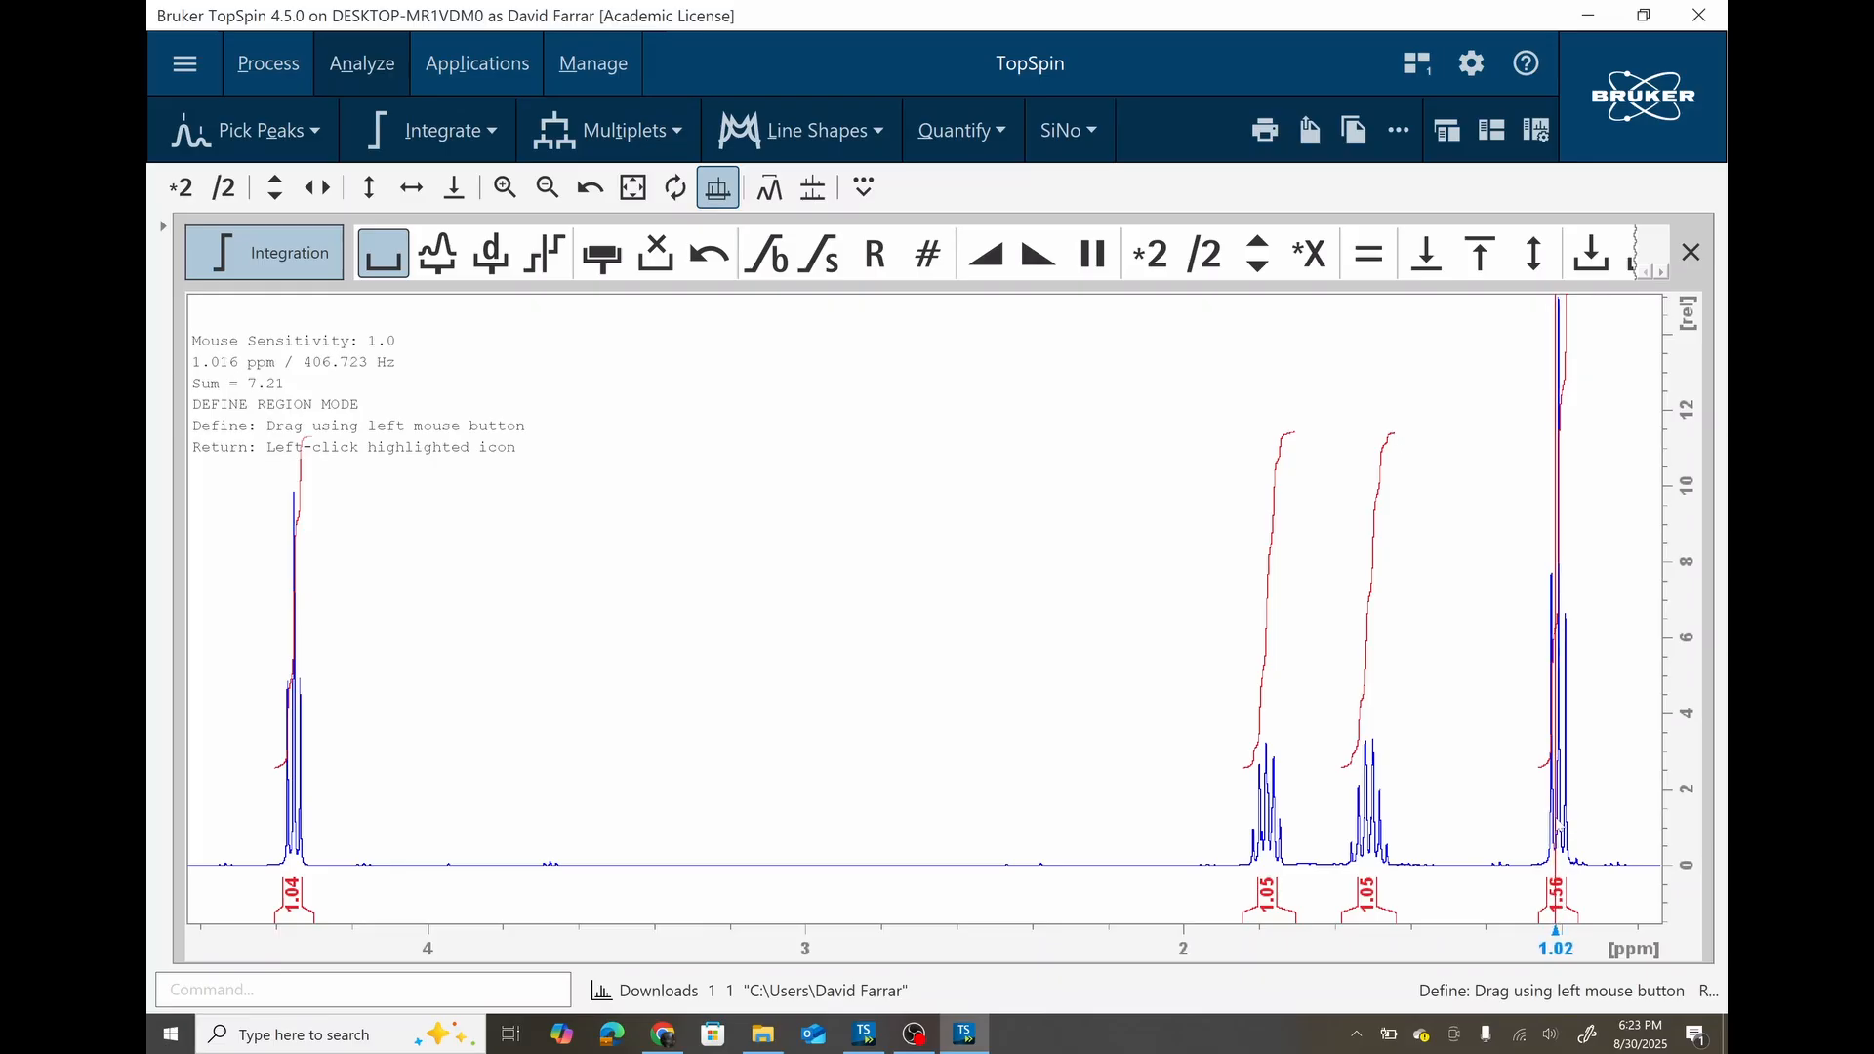
{"action": "right_click", "coordinate": [1559, 826]}
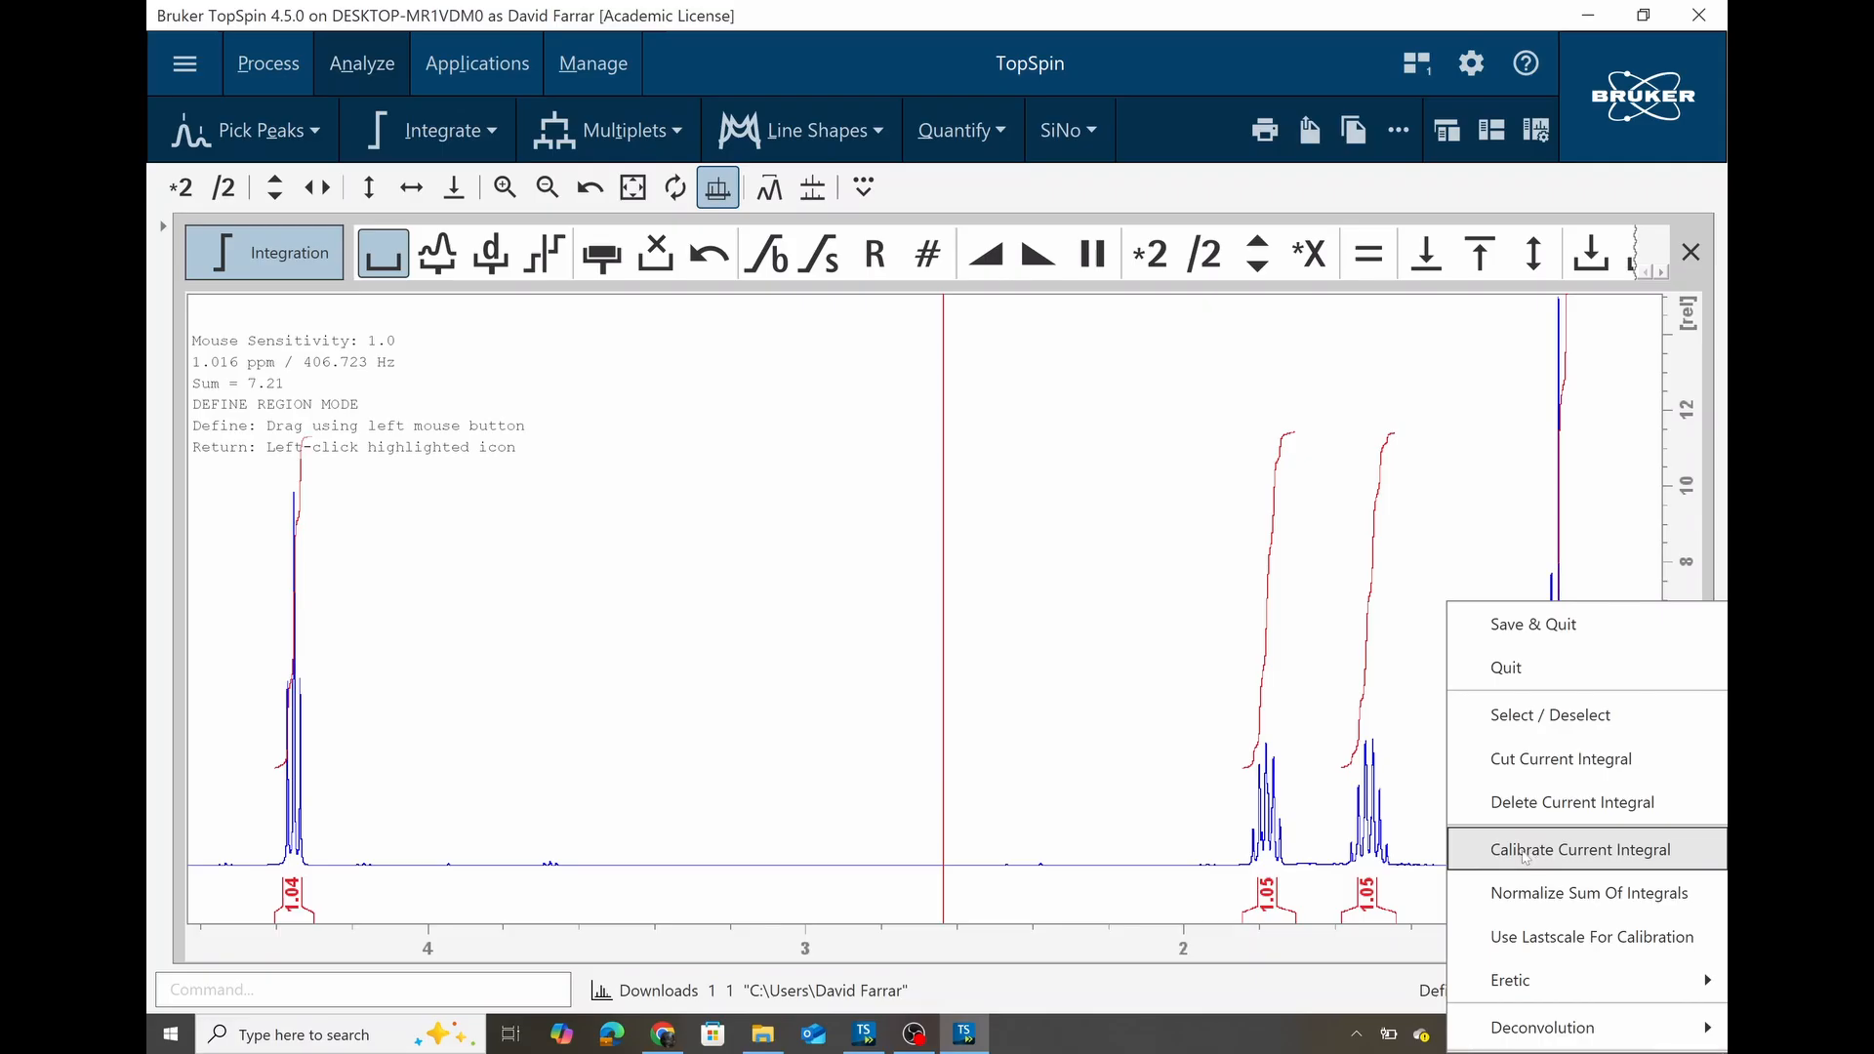
{"action": "left_click", "coordinate": [1558, 850]}
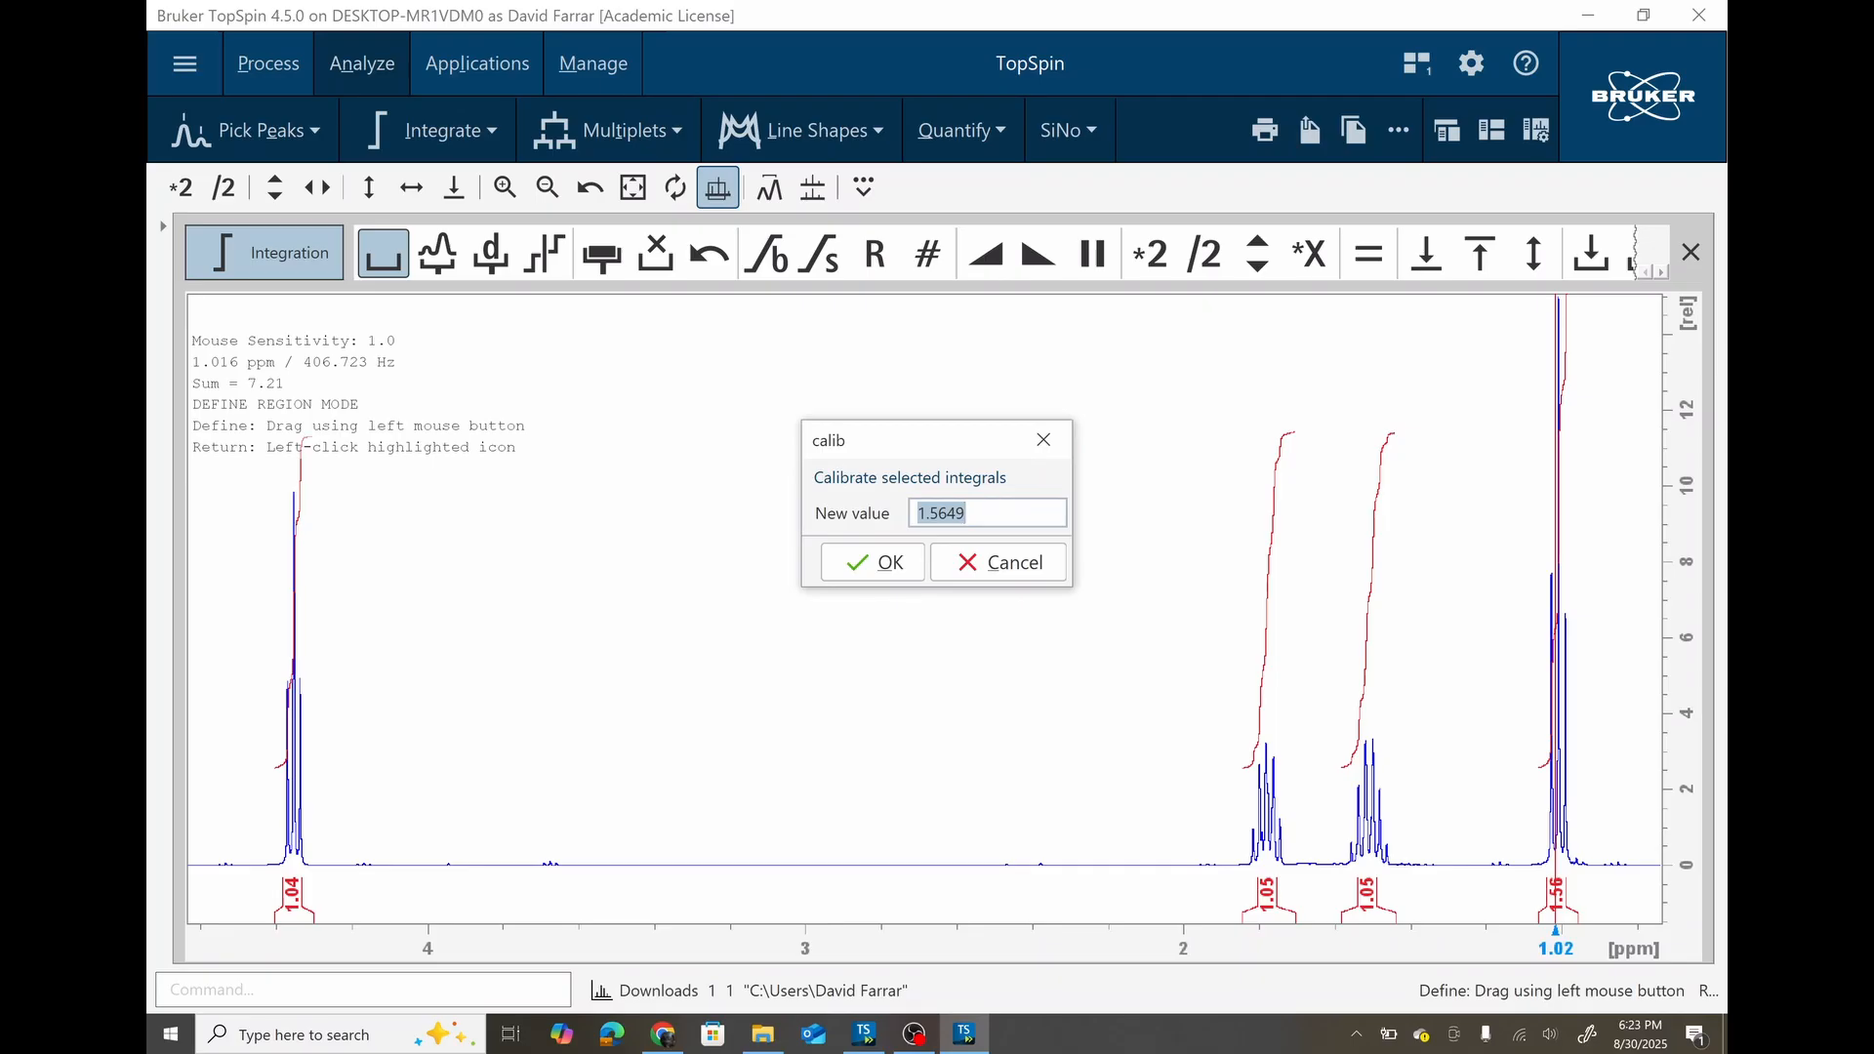
{"action": "type", "text": "3"}
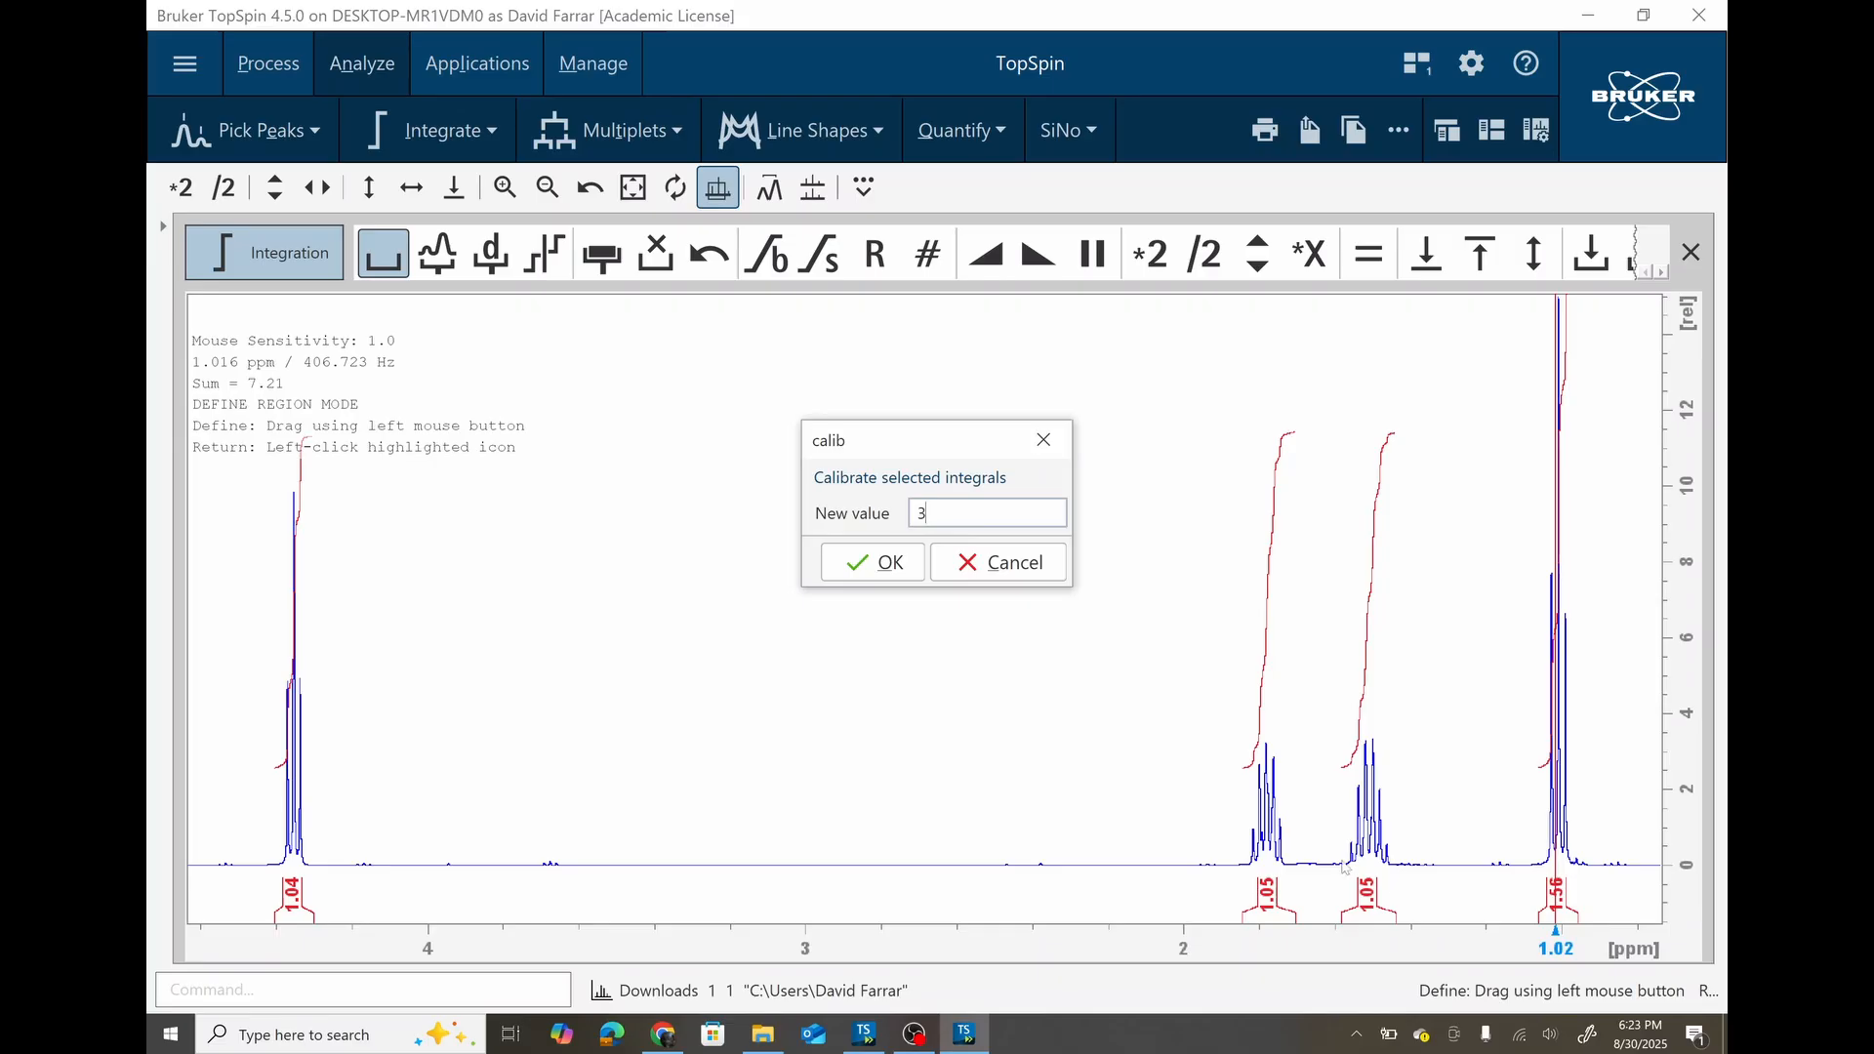
{"action": "left_click", "coordinate": [886, 563]}
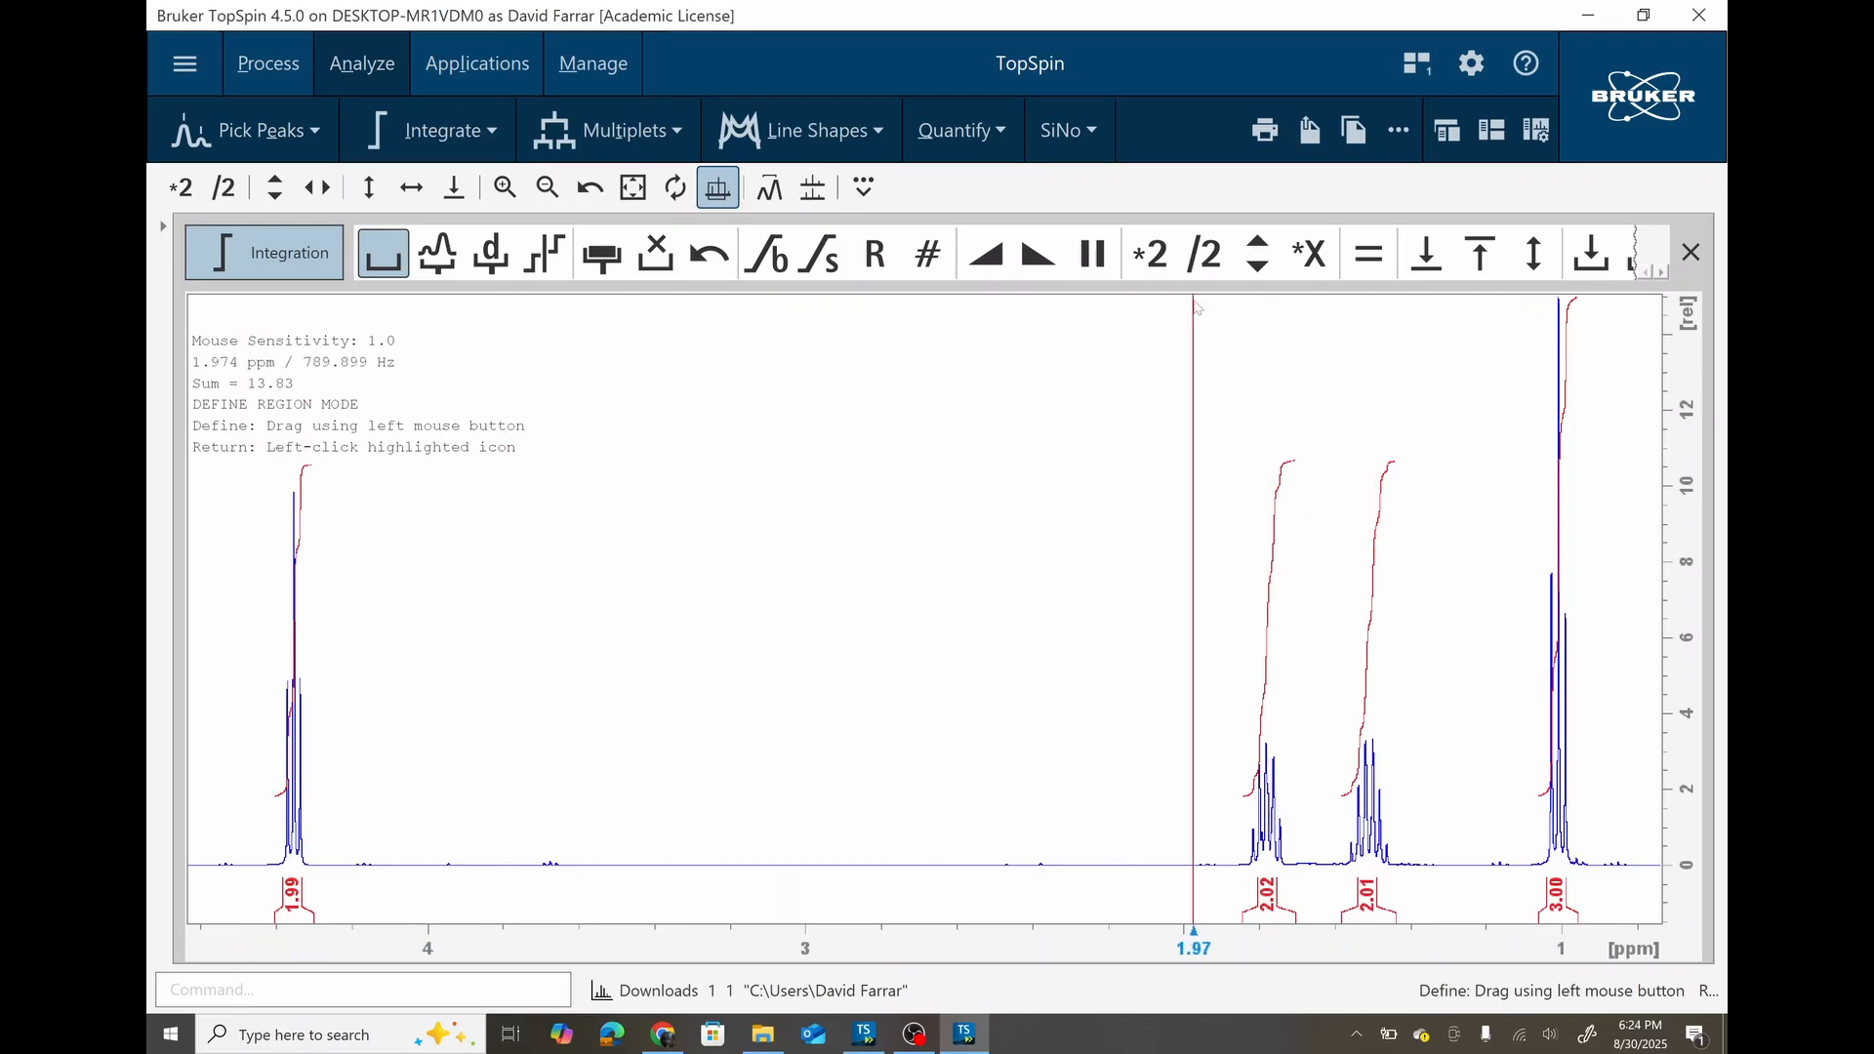
Save the integral regions, return to the full spectrum, and shift its baseline up slightly above the integral labels.
{"action": "left_click", "coordinate": [592, 188]}
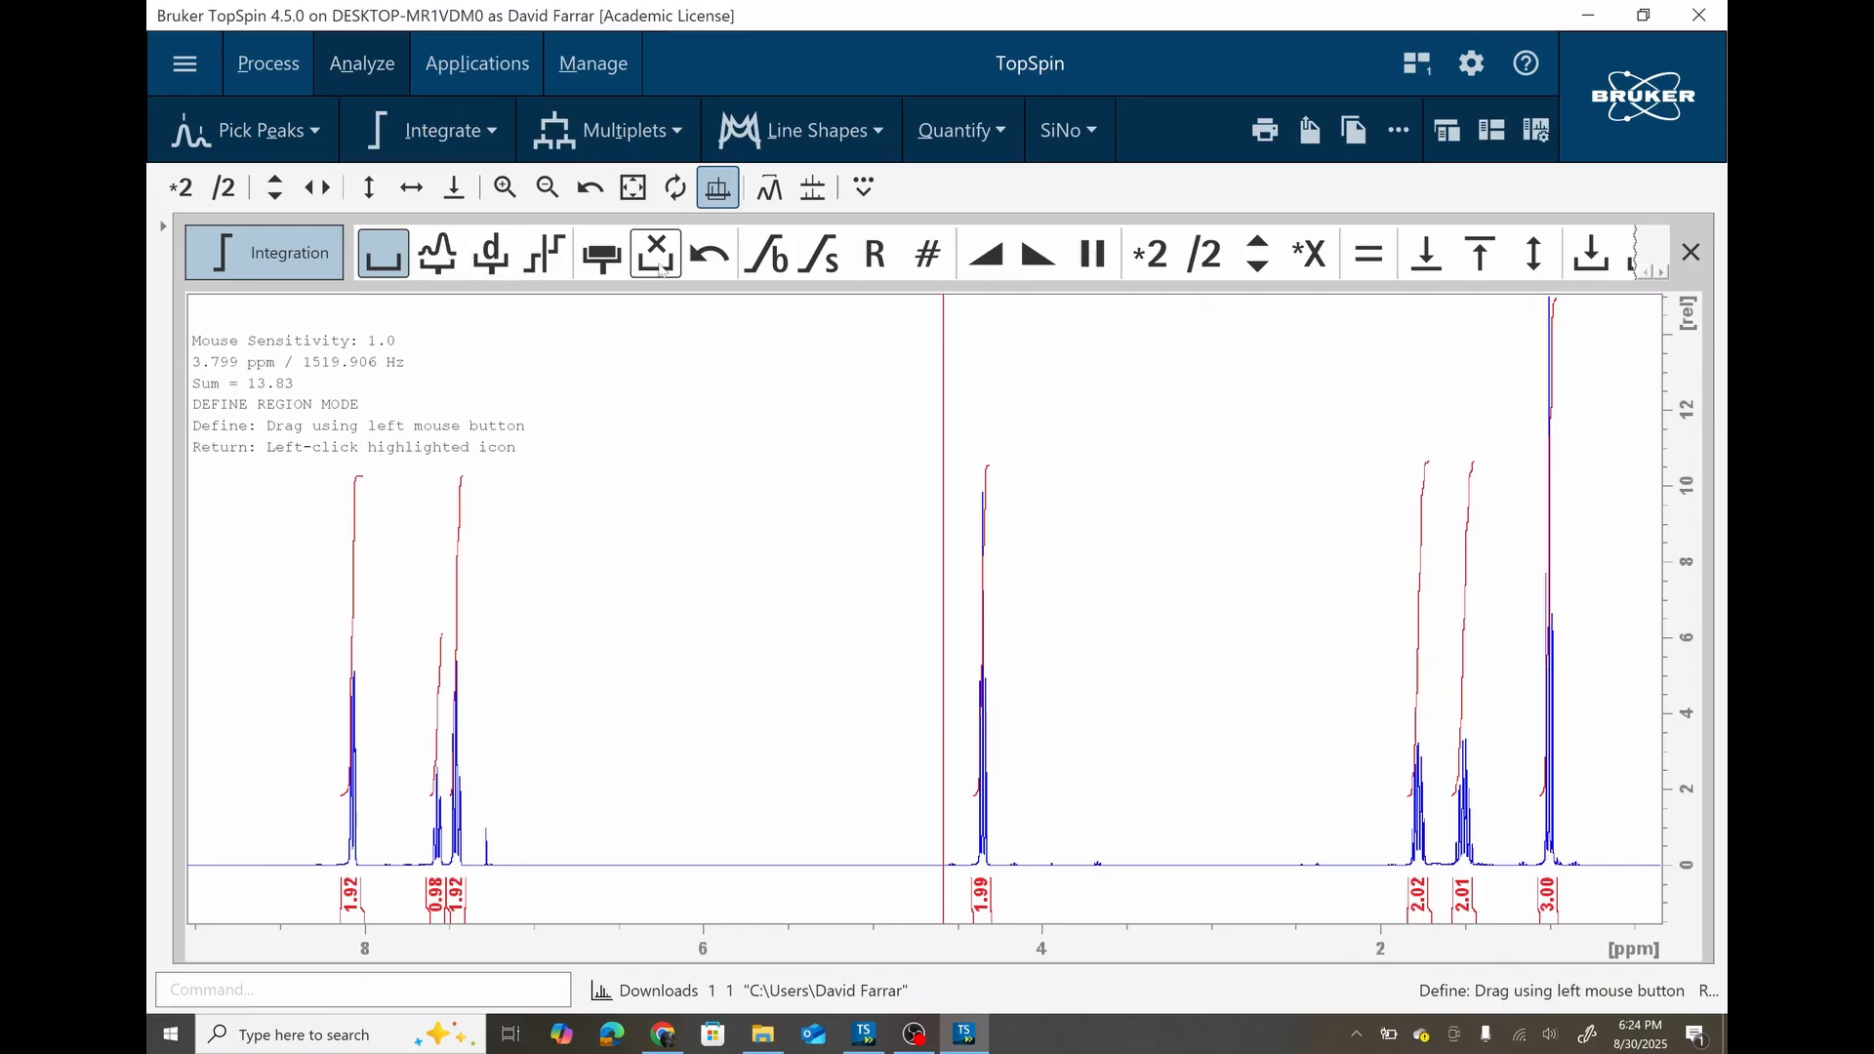
{"action": "left_click", "coordinate": [1660, 273]}
{"action": "left_click", "coordinate": [1659, 272]}
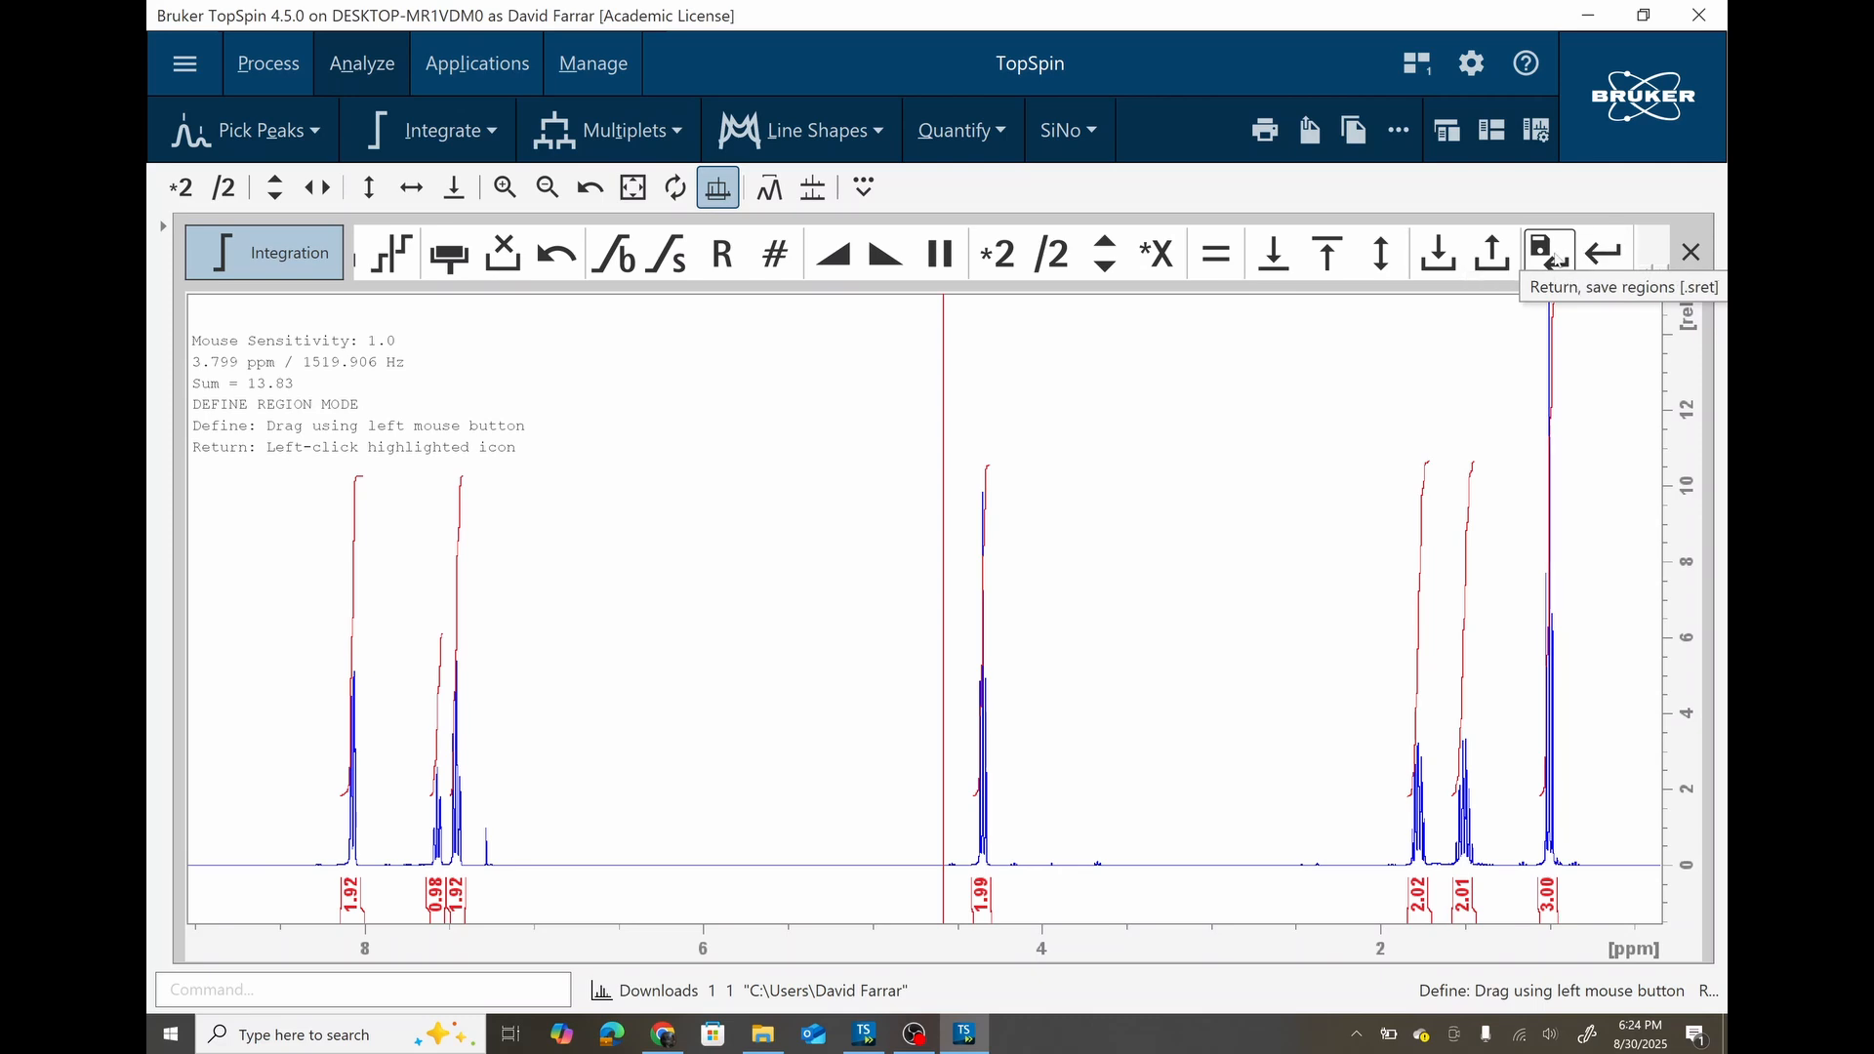
{"action": "left_click", "coordinate": [1551, 255]}
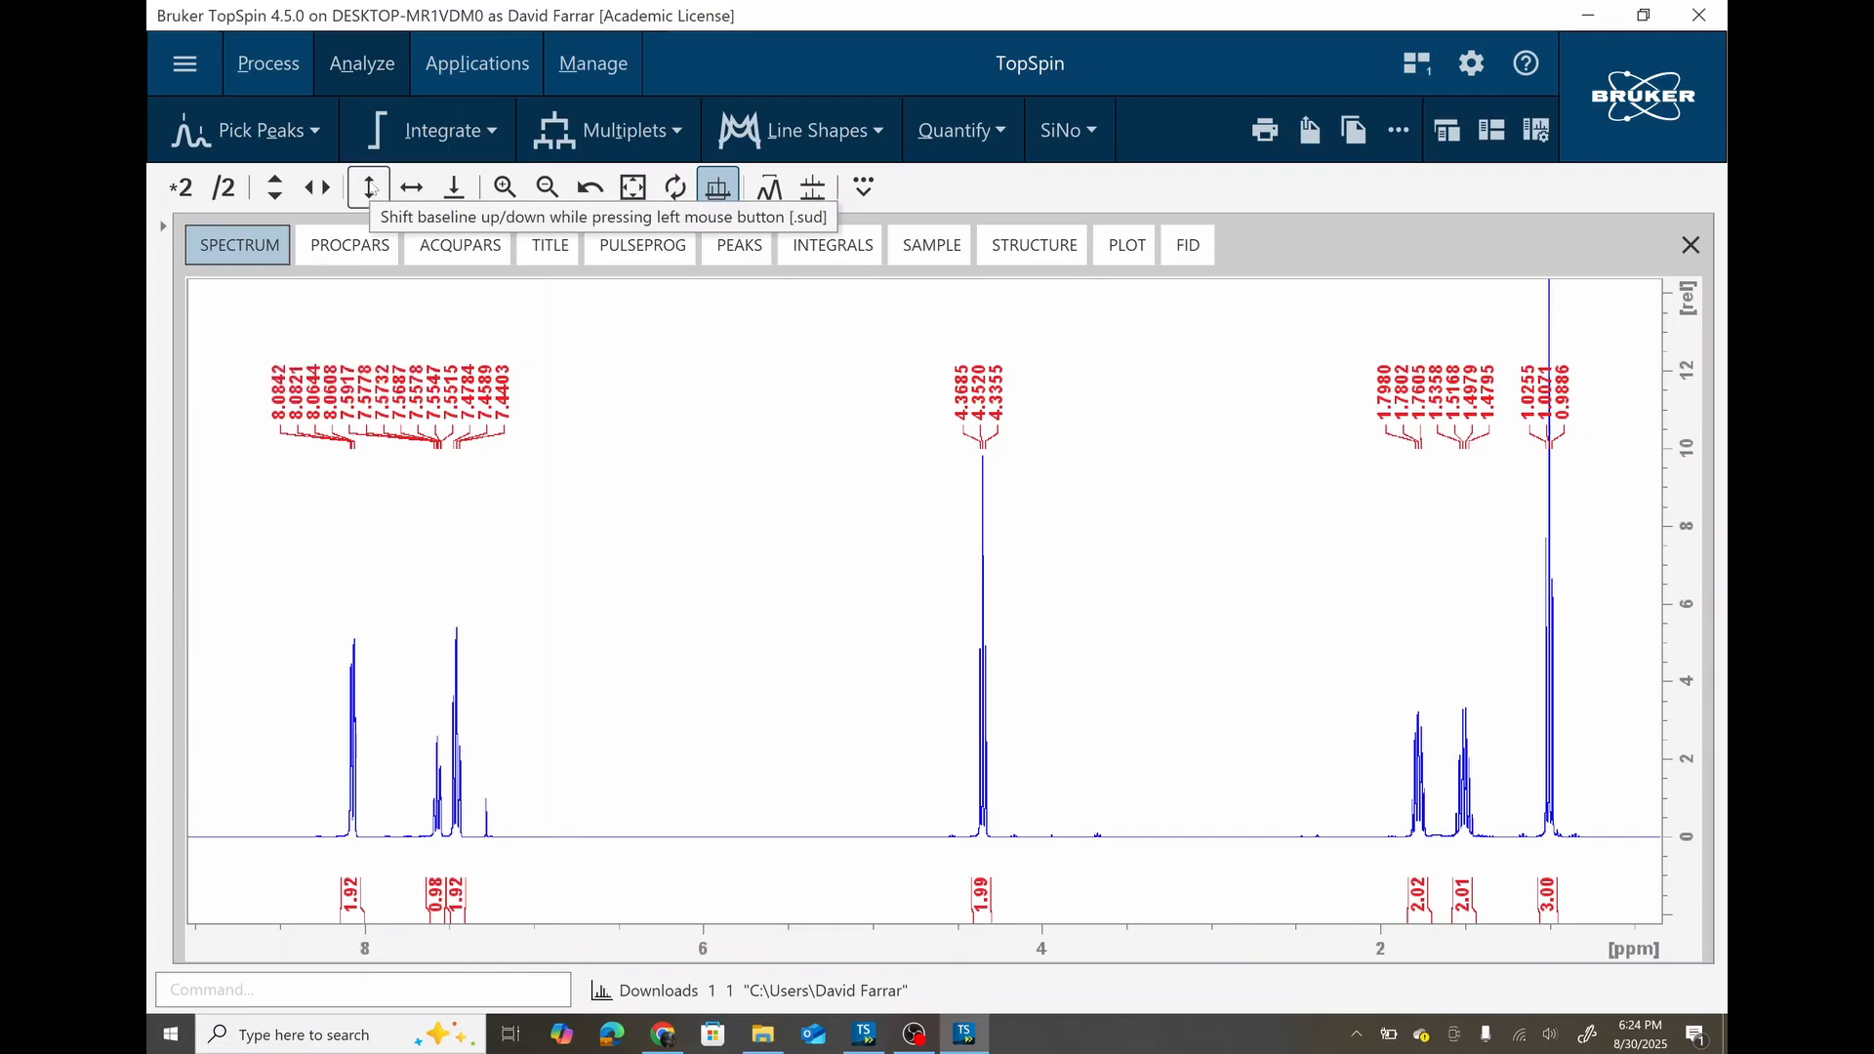
{"action": "left_click_drag", "start_coordinate": [371, 188], "coordinate": [369, 184]}
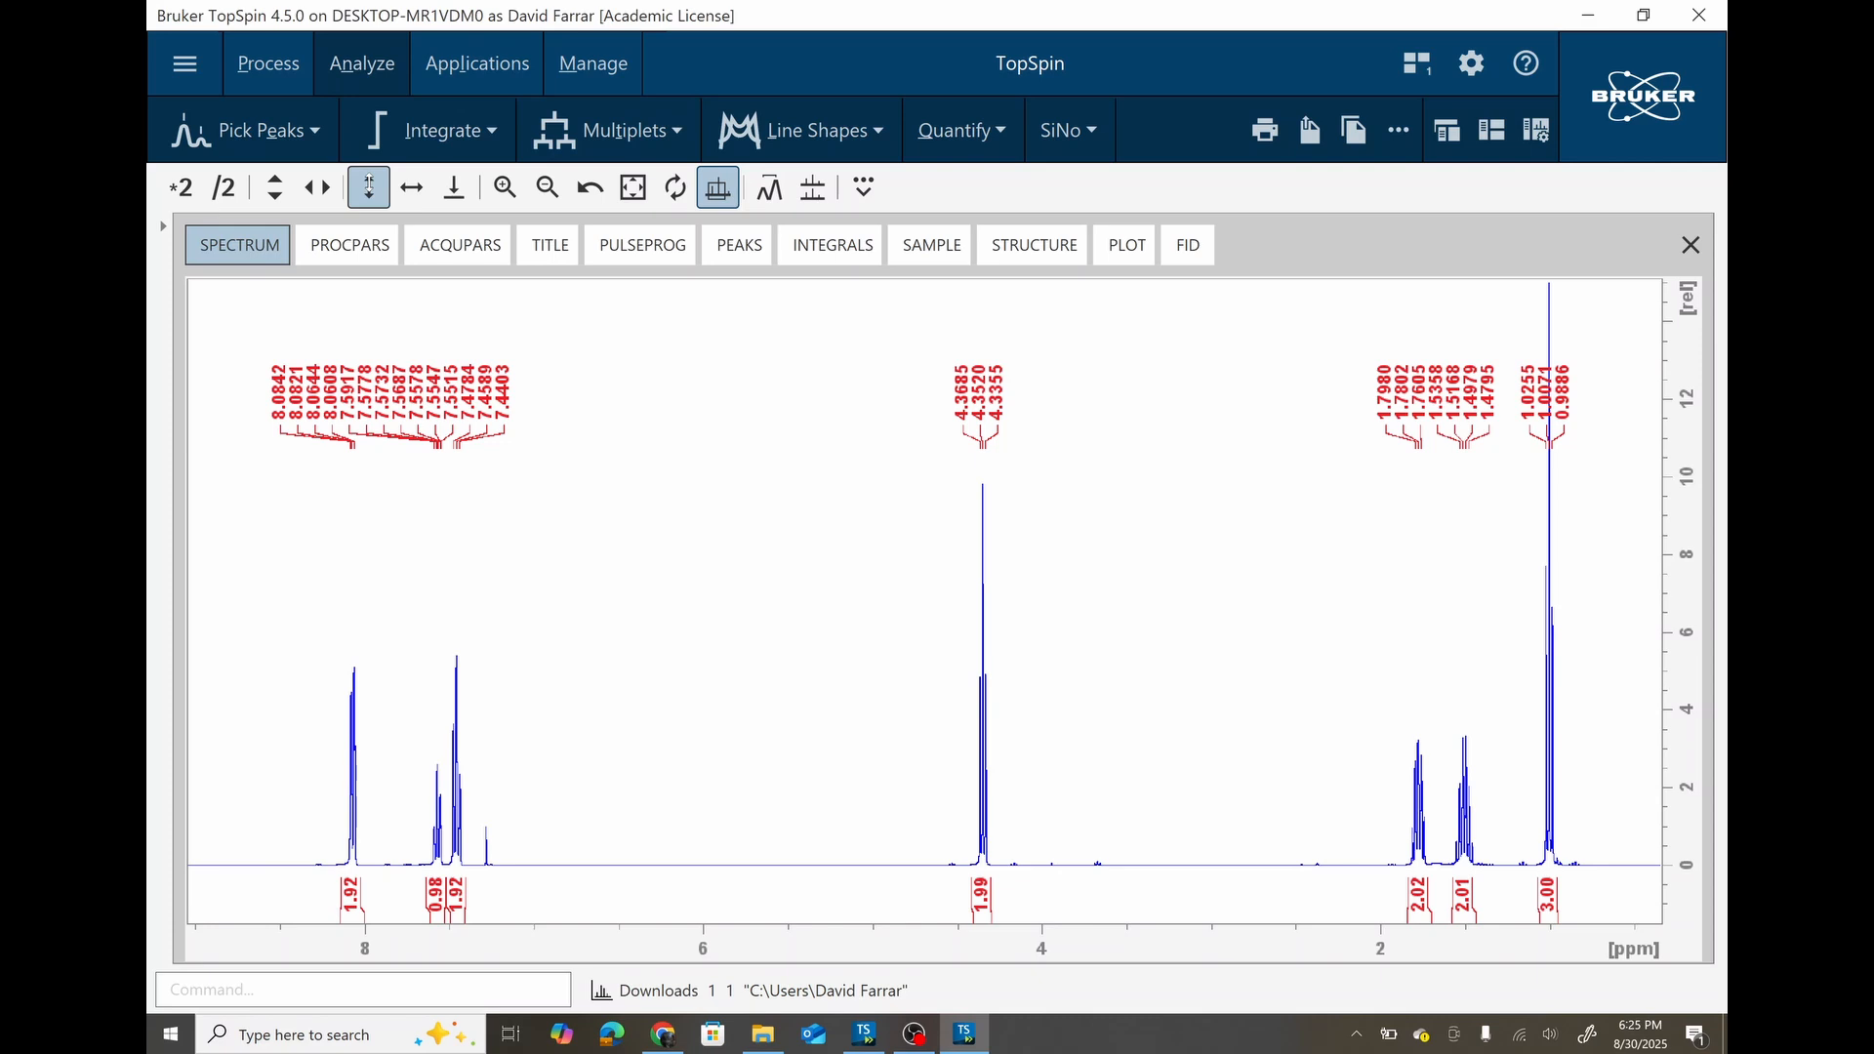
Open Microsoft Word and create a blank document.
{"action": "left_click", "coordinate": [171, 1035]}
{"action": "scroll", "coordinate": [330, 800], "scroll_direction": "down", "scroll_amount": 20}
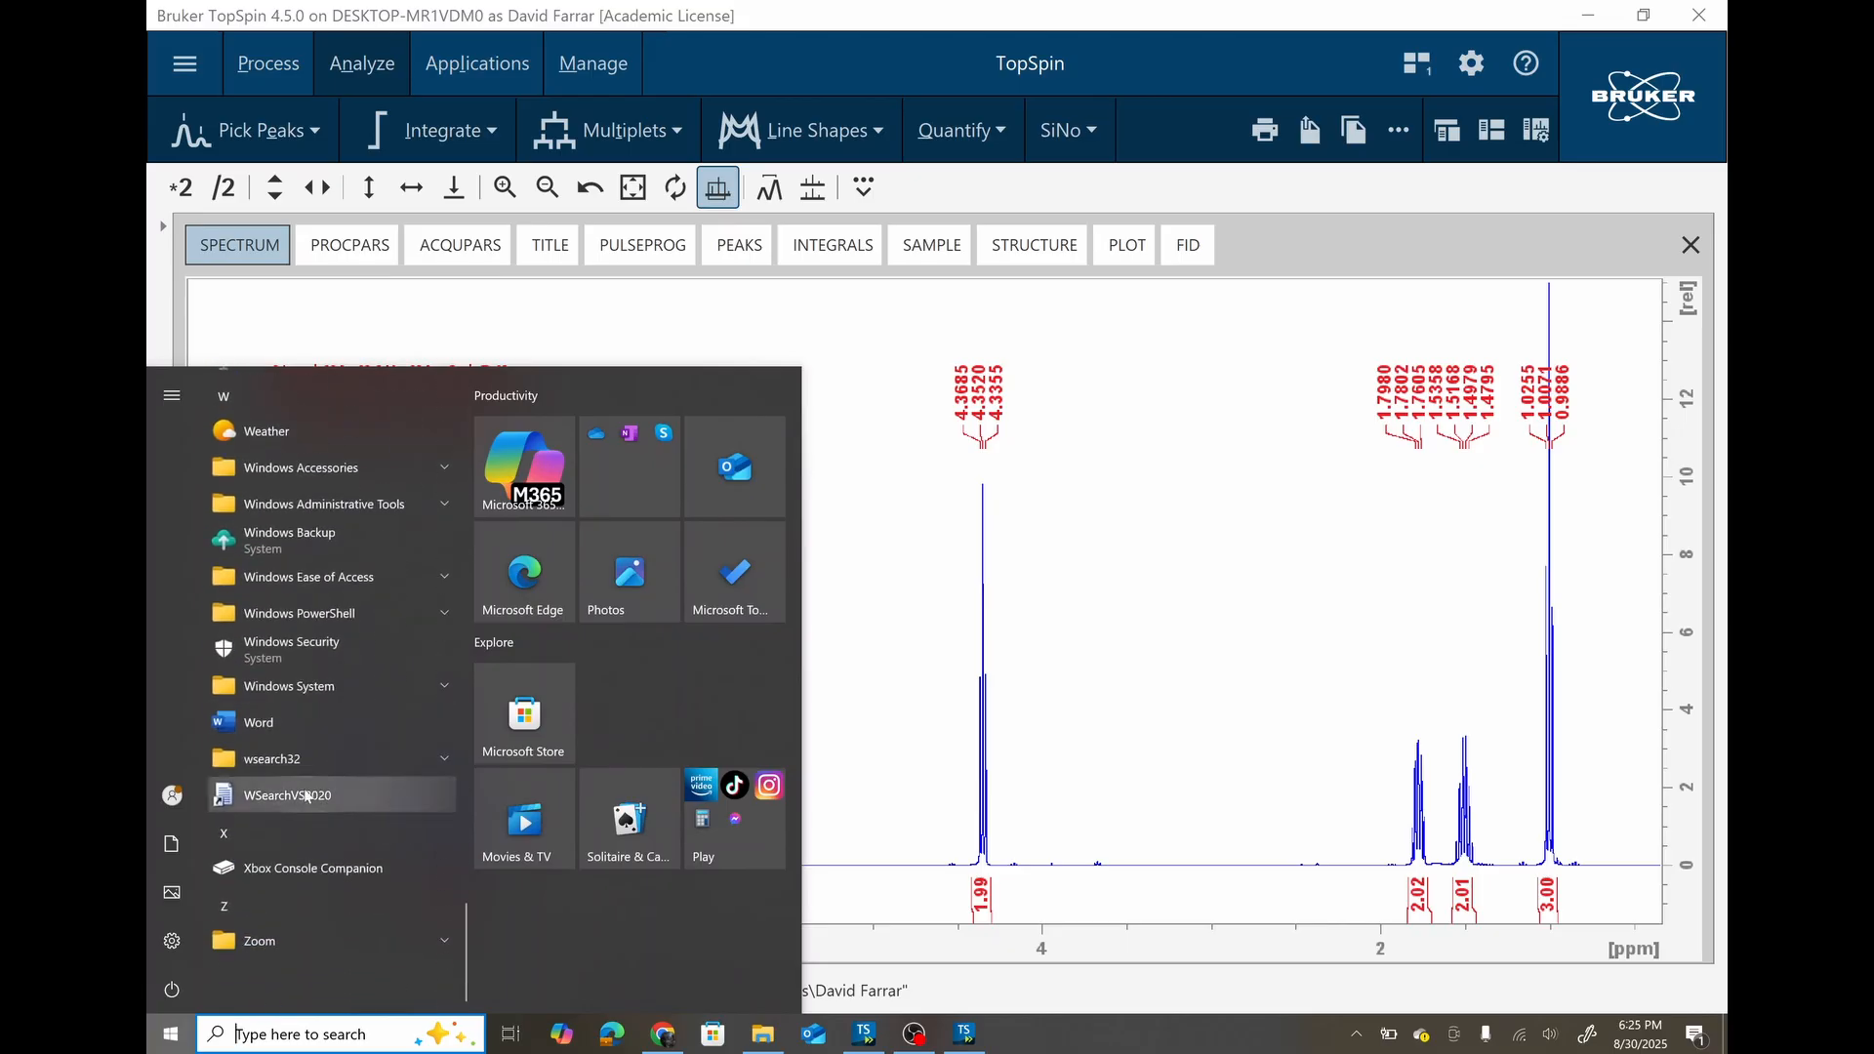
{"action": "left_click", "coordinate": [265, 724]}
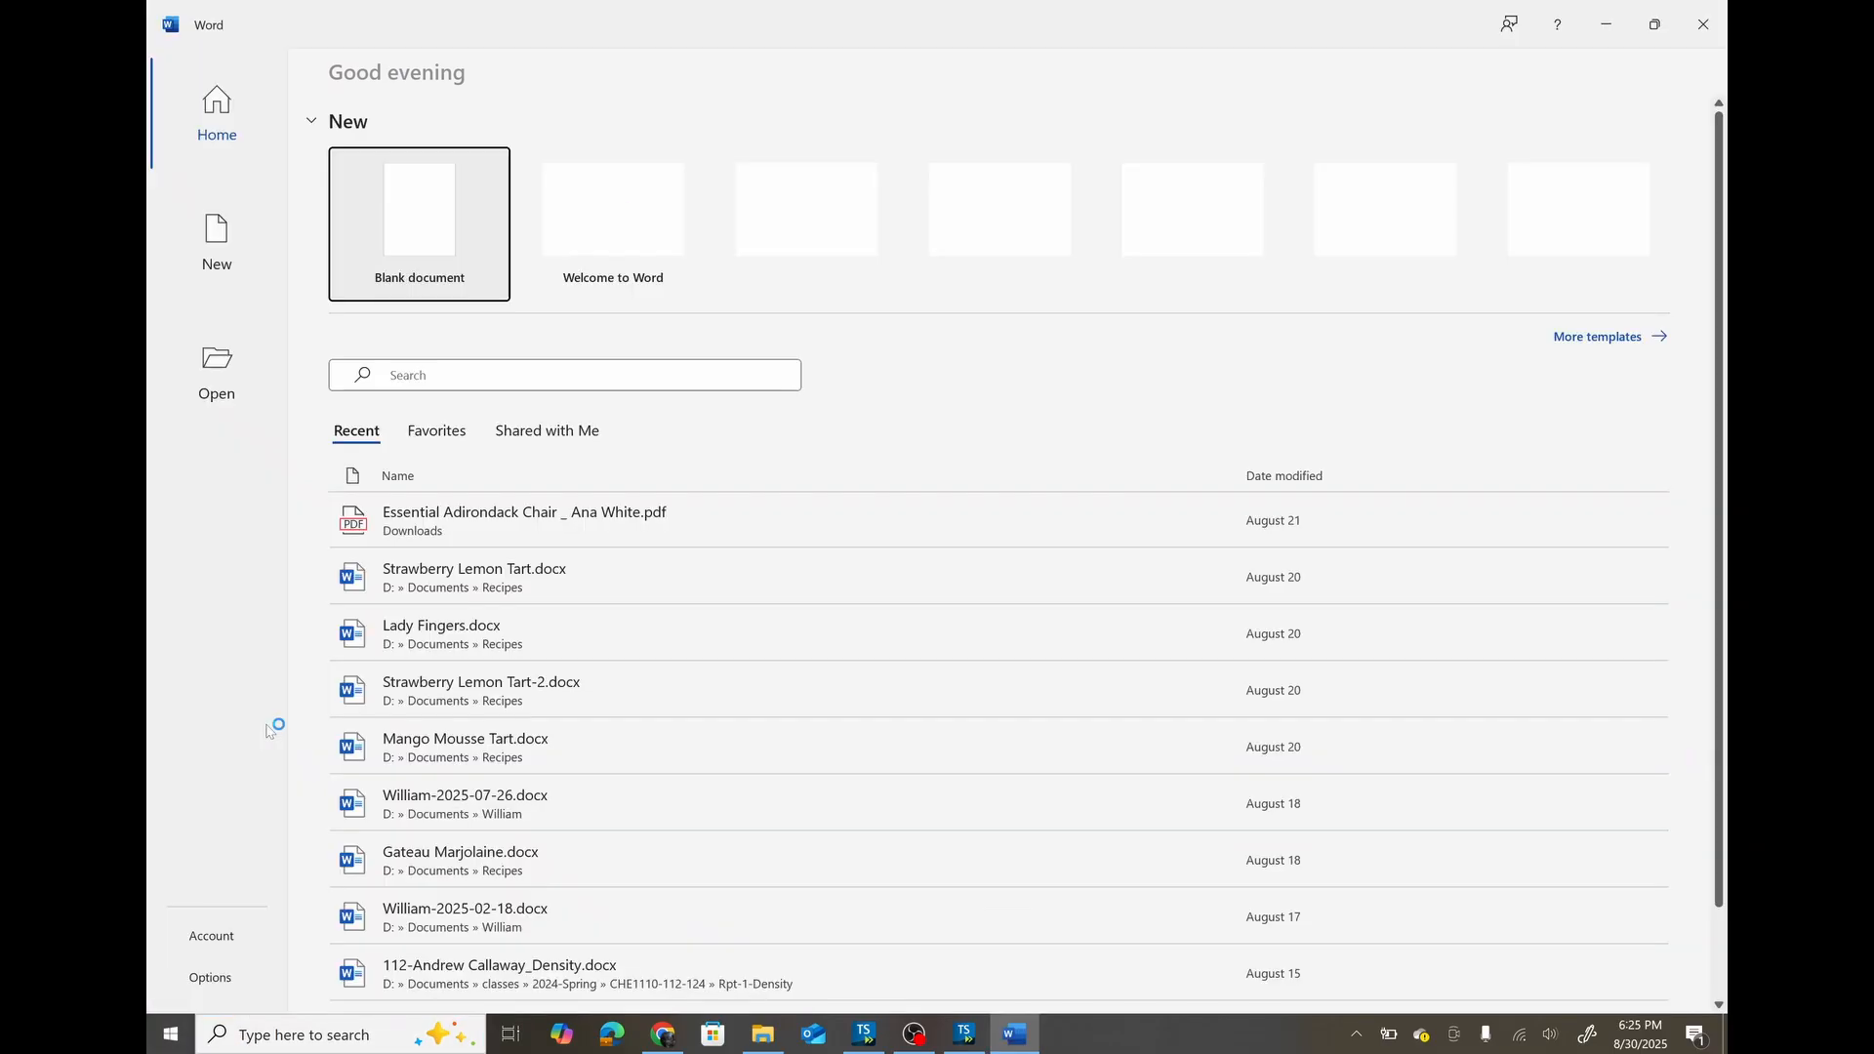
{"action": "left_click", "coordinate": [400, 242]}
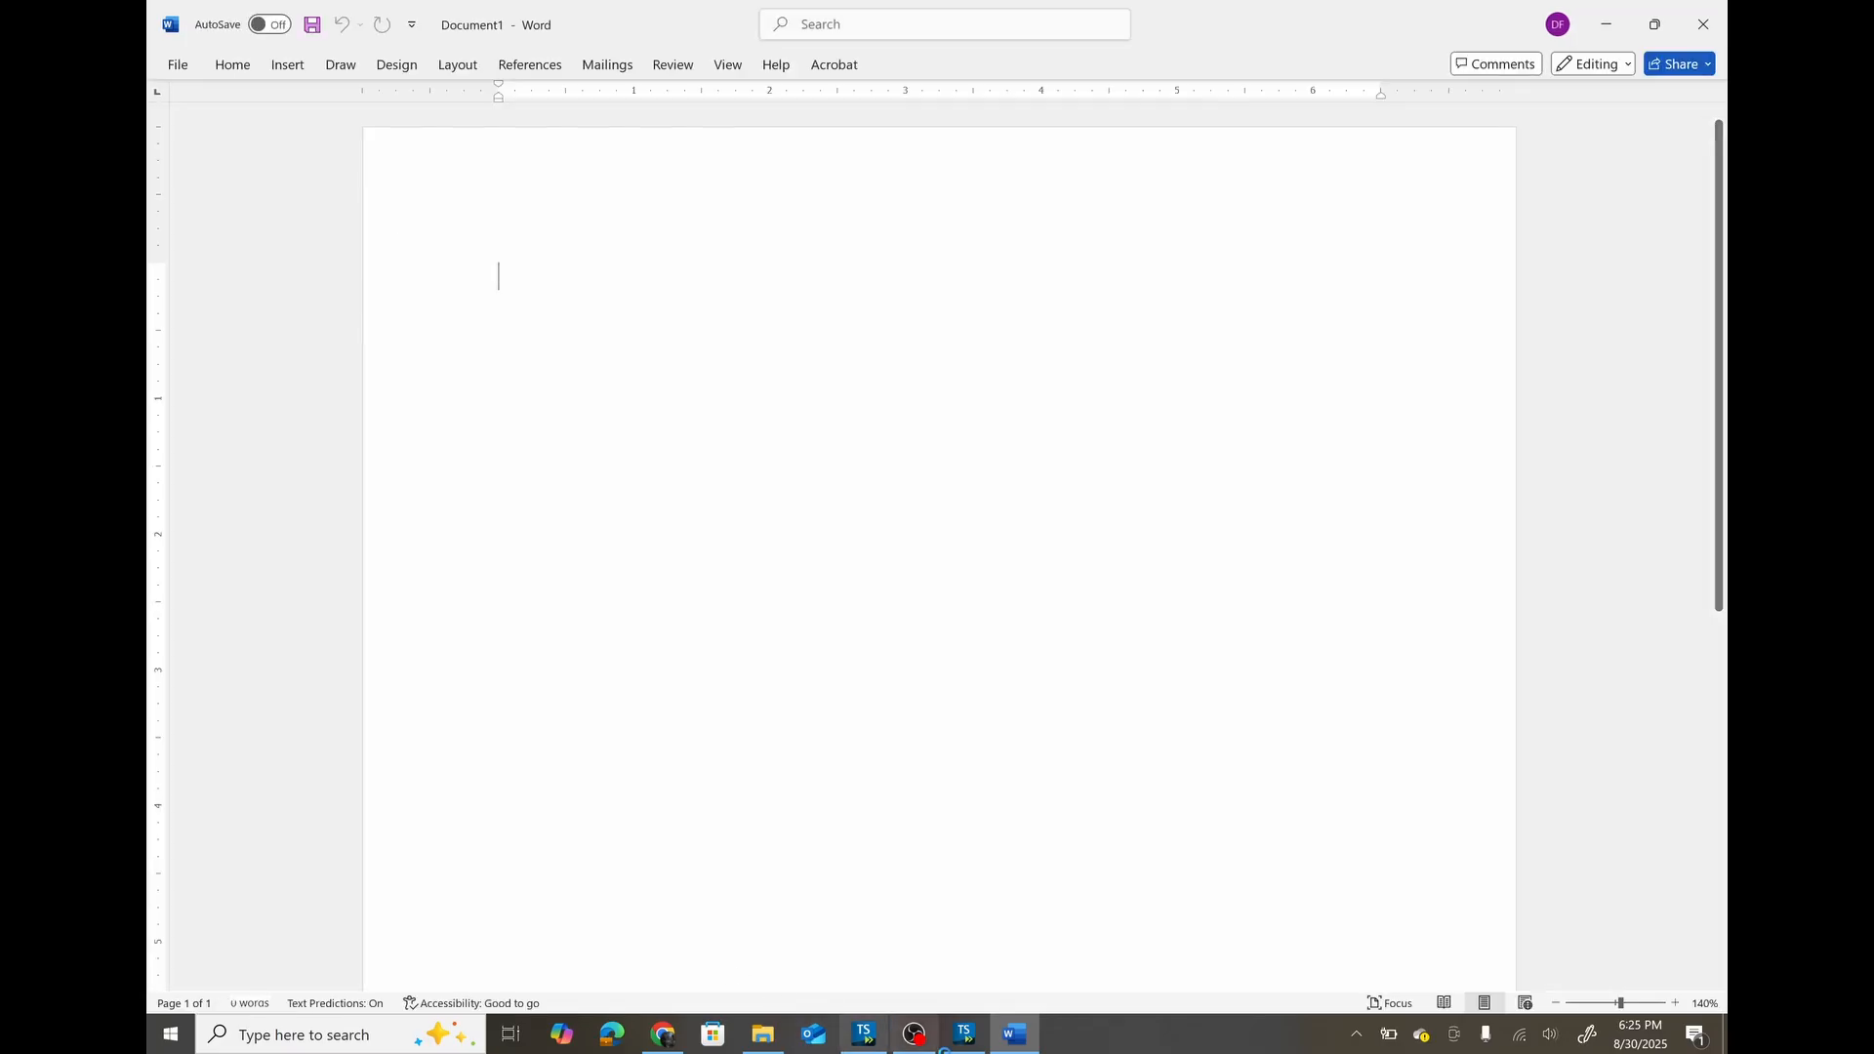
Return to TopSpin and check the number of digits for integral and peak labels in the Spectra Display Preferences.
{"action": "left_click", "coordinate": [967, 1041]}
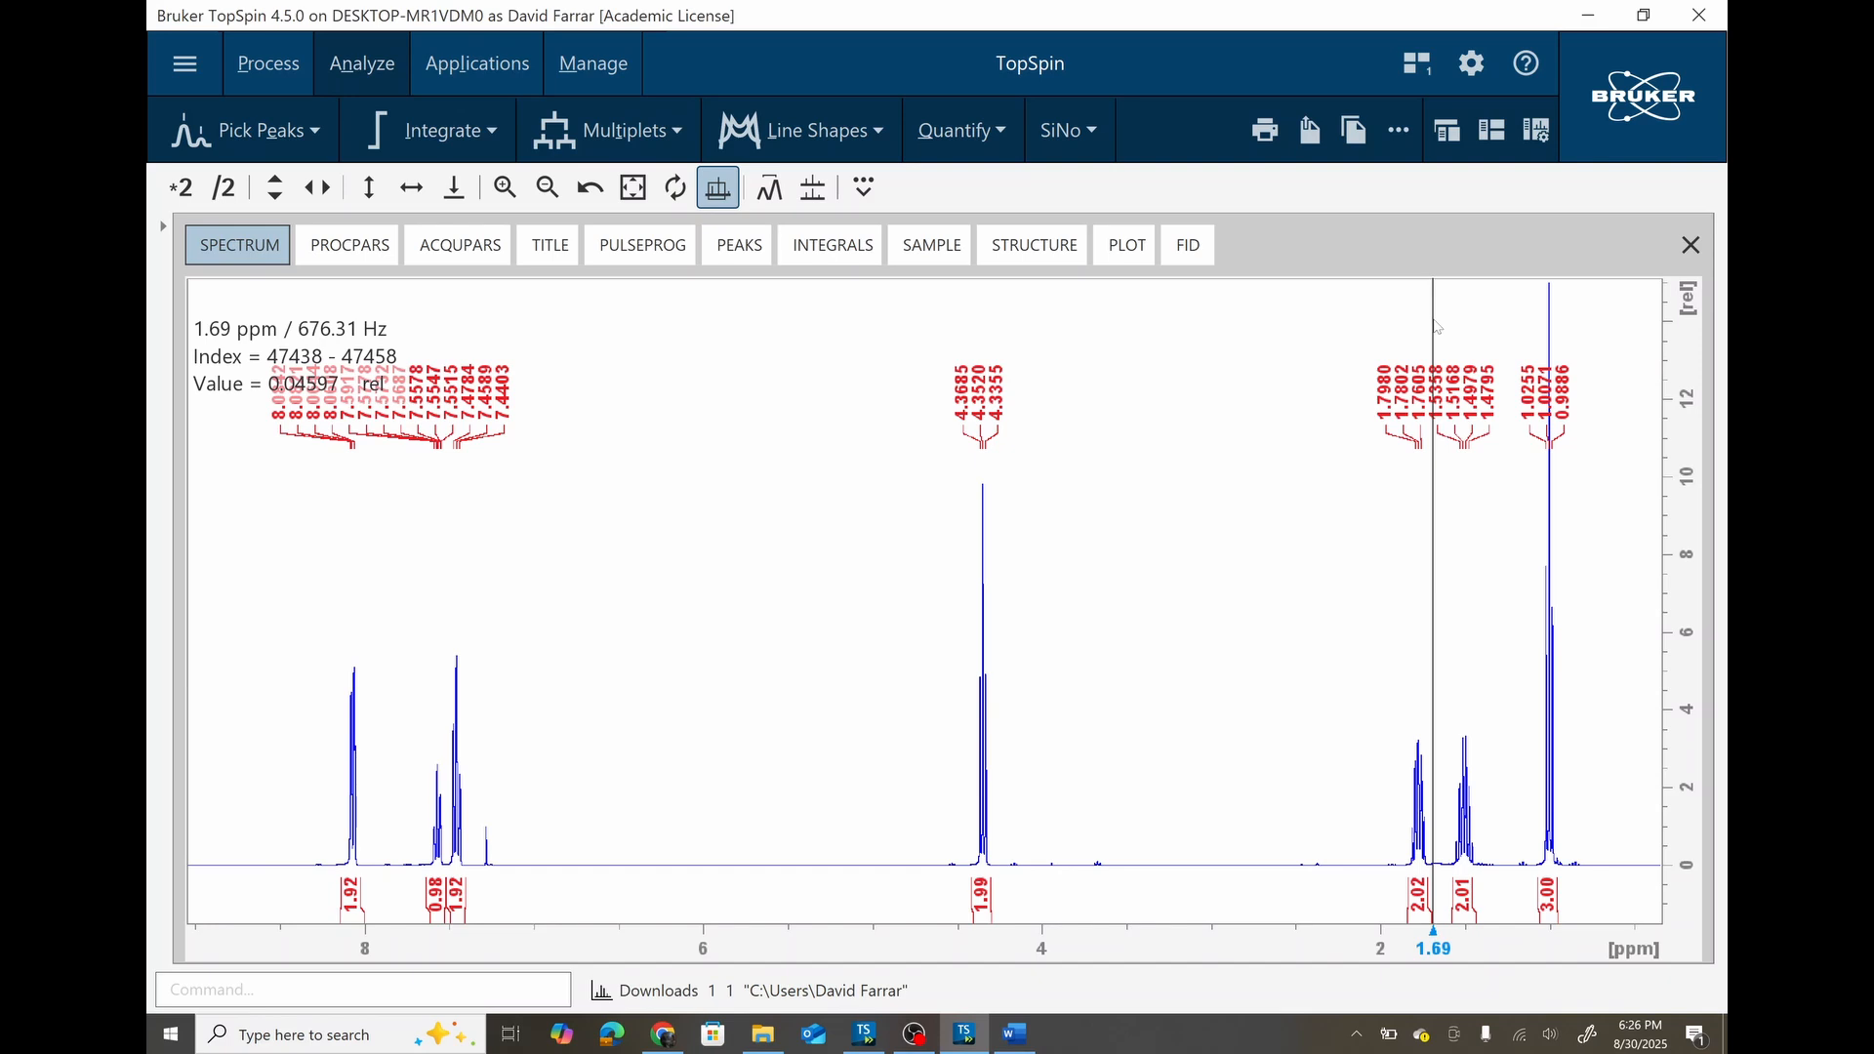
{"action": "left_click", "coordinate": [1455, 65]}
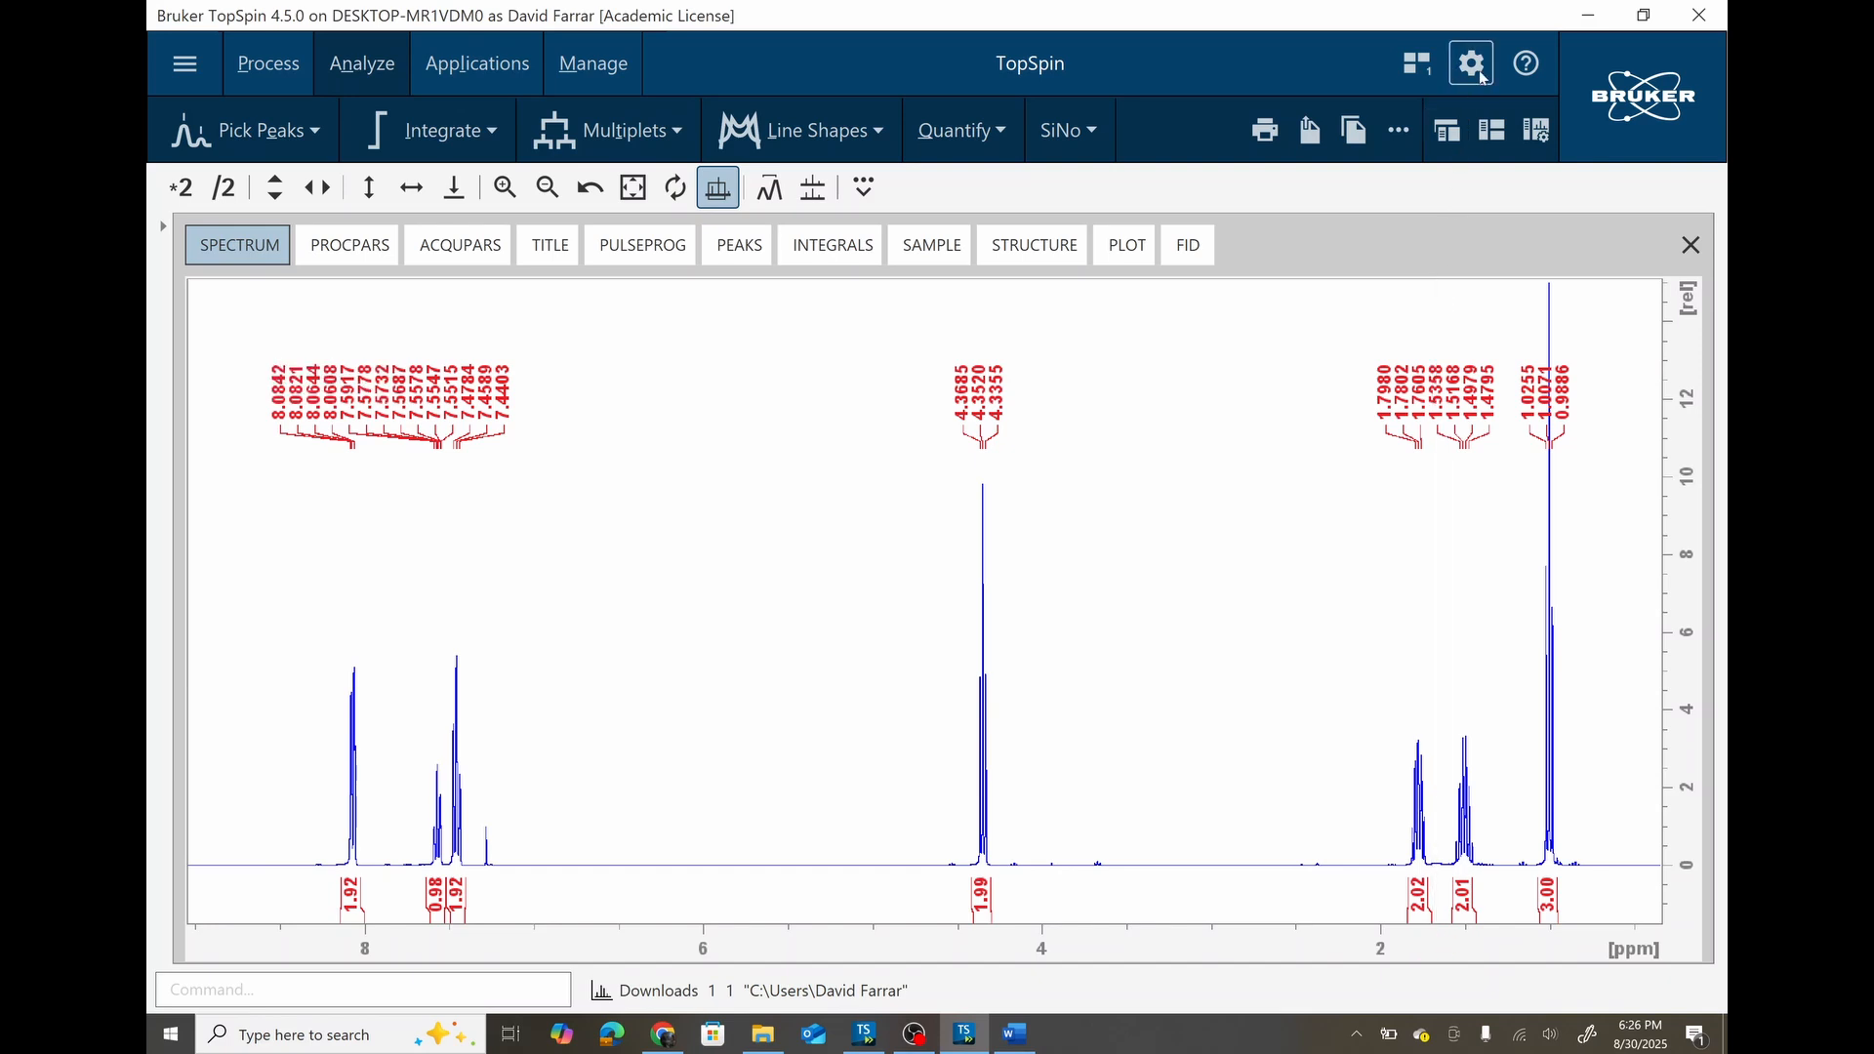
{"action": "left_click", "coordinate": [1483, 78]}
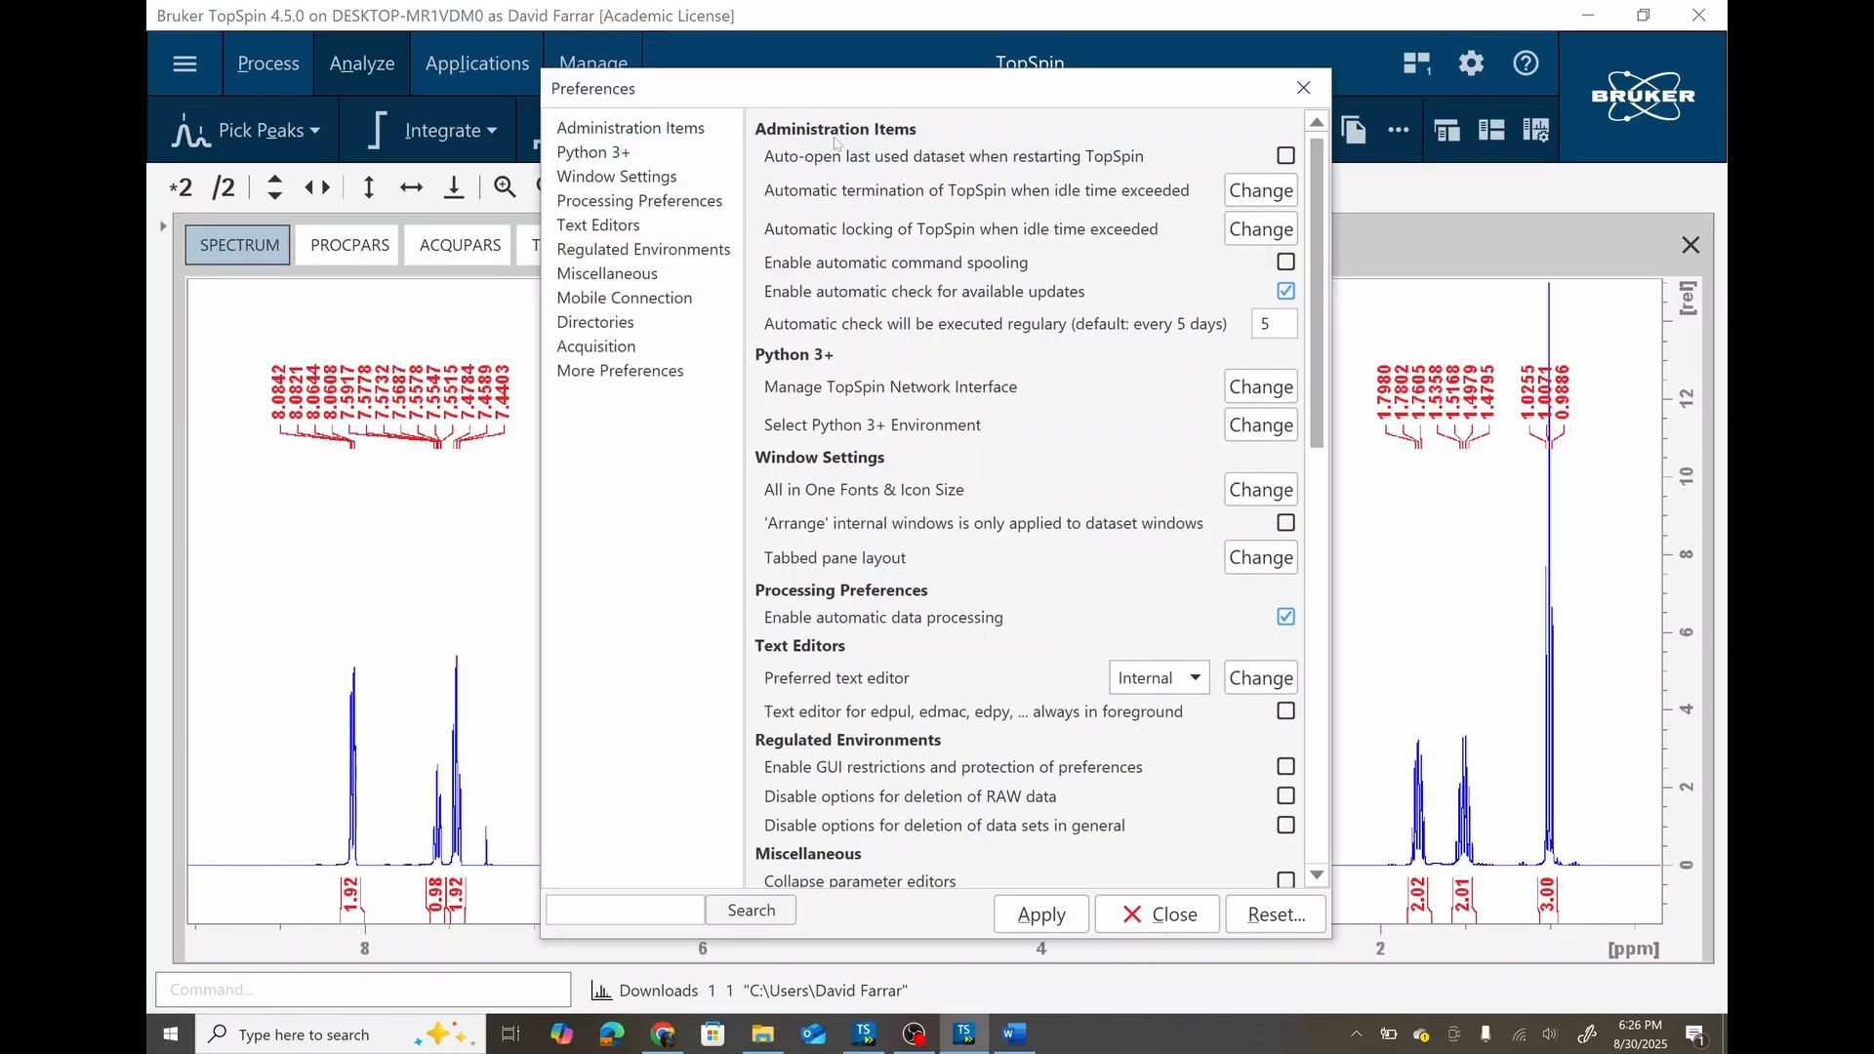
{"action": "left_click", "coordinate": [586, 373]}
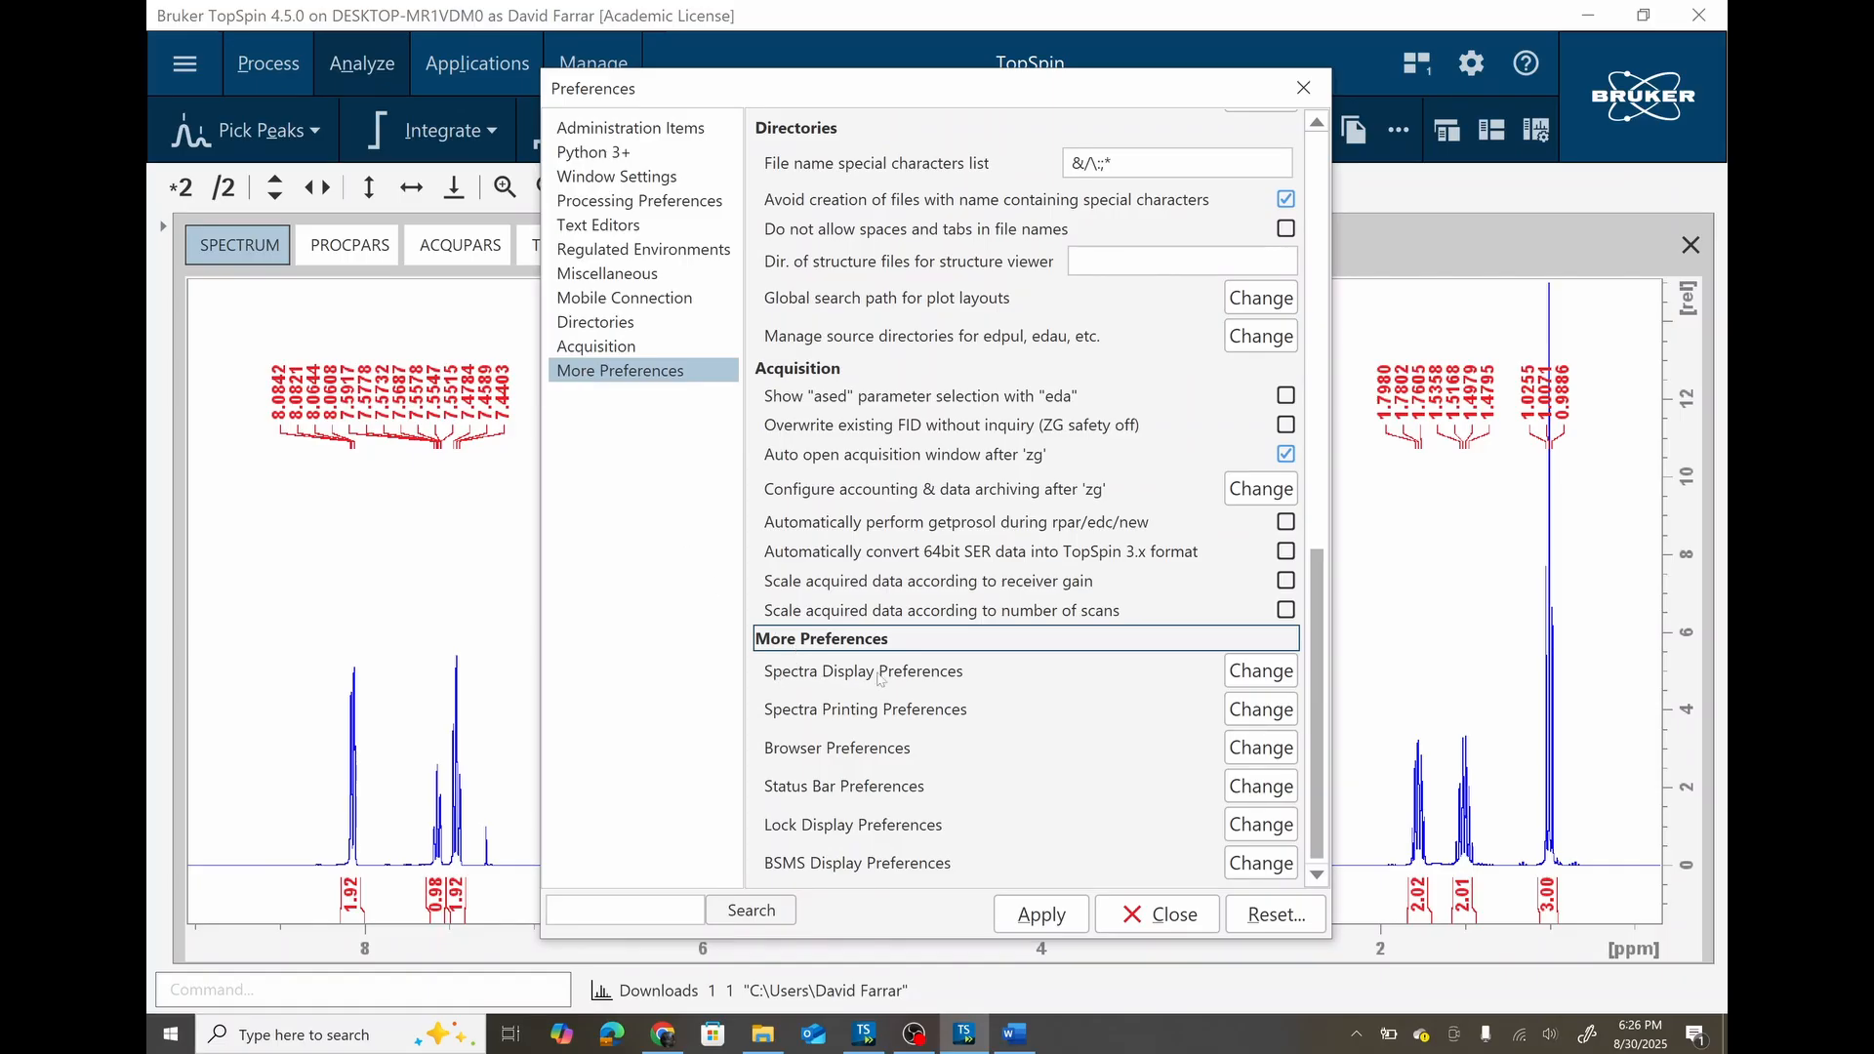
{"action": "left_click", "coordinate": [1259, 671]}
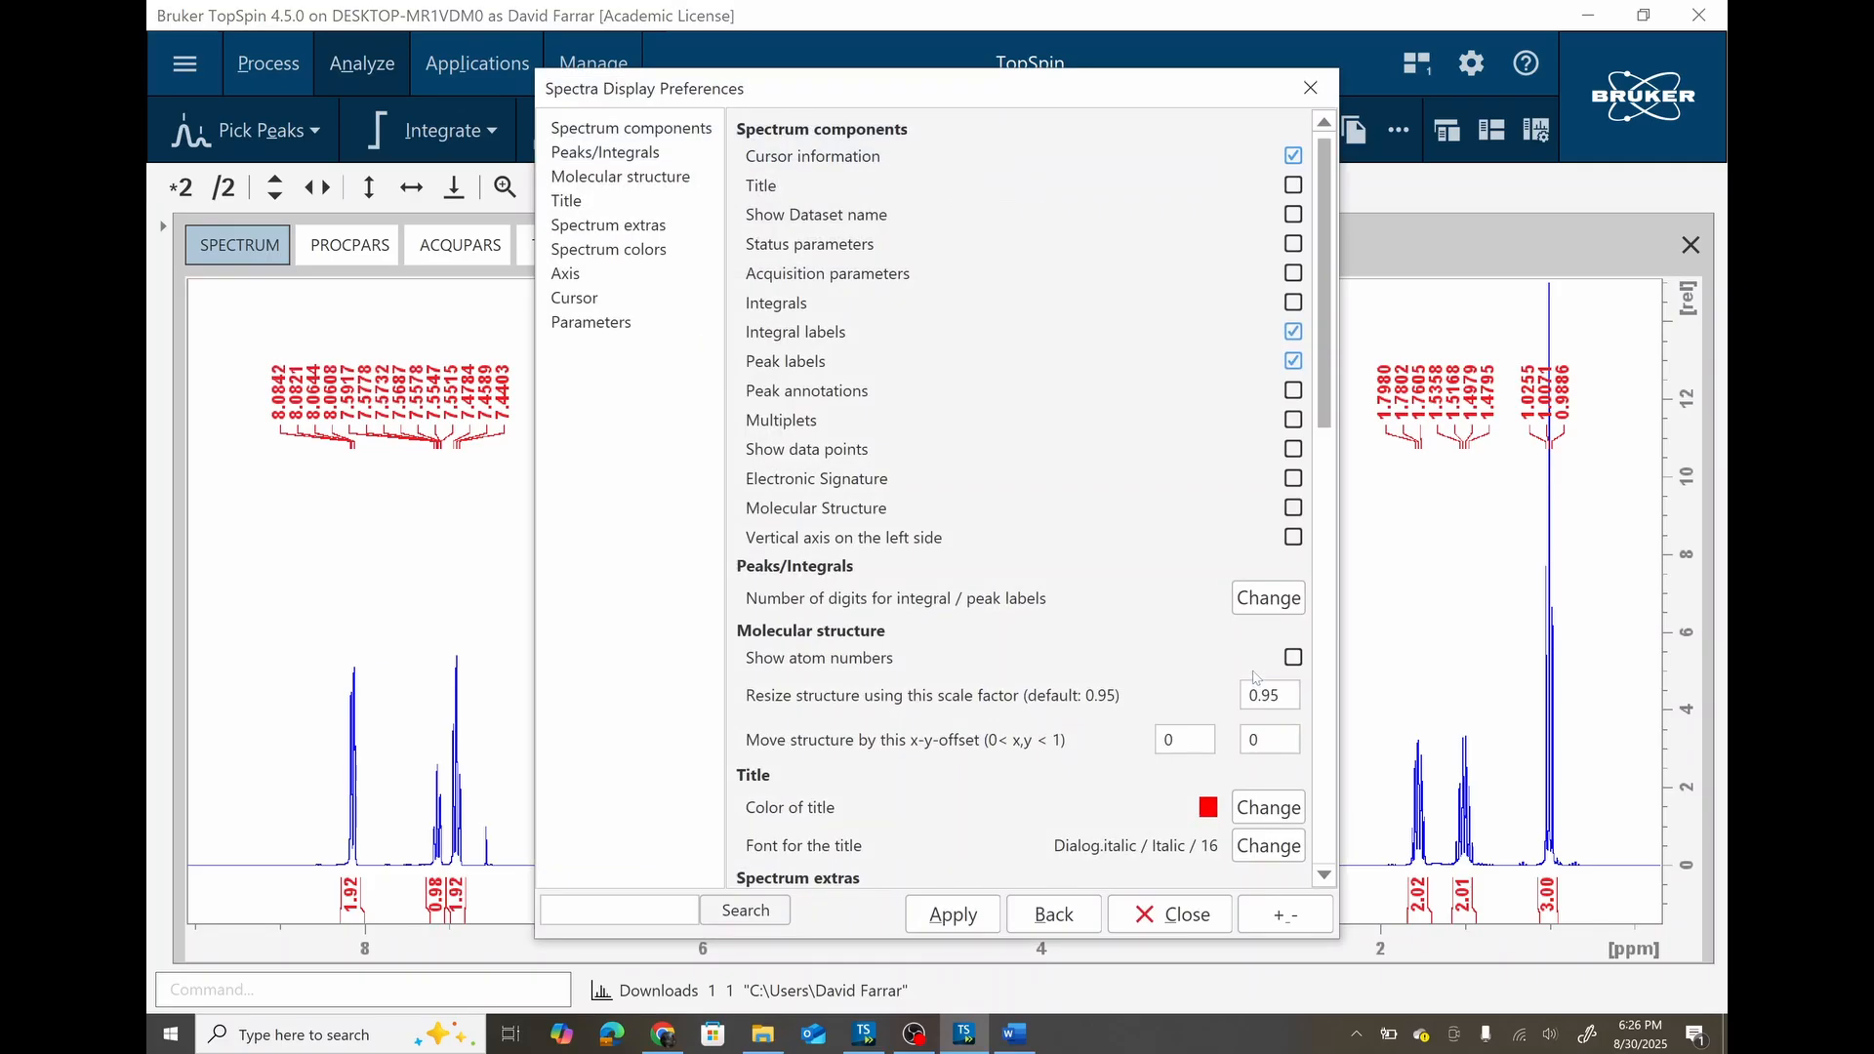
{"action": "scroll", "coordinate": [1057, 522], "scroll_direction": "down", "scroll_amount": 3}
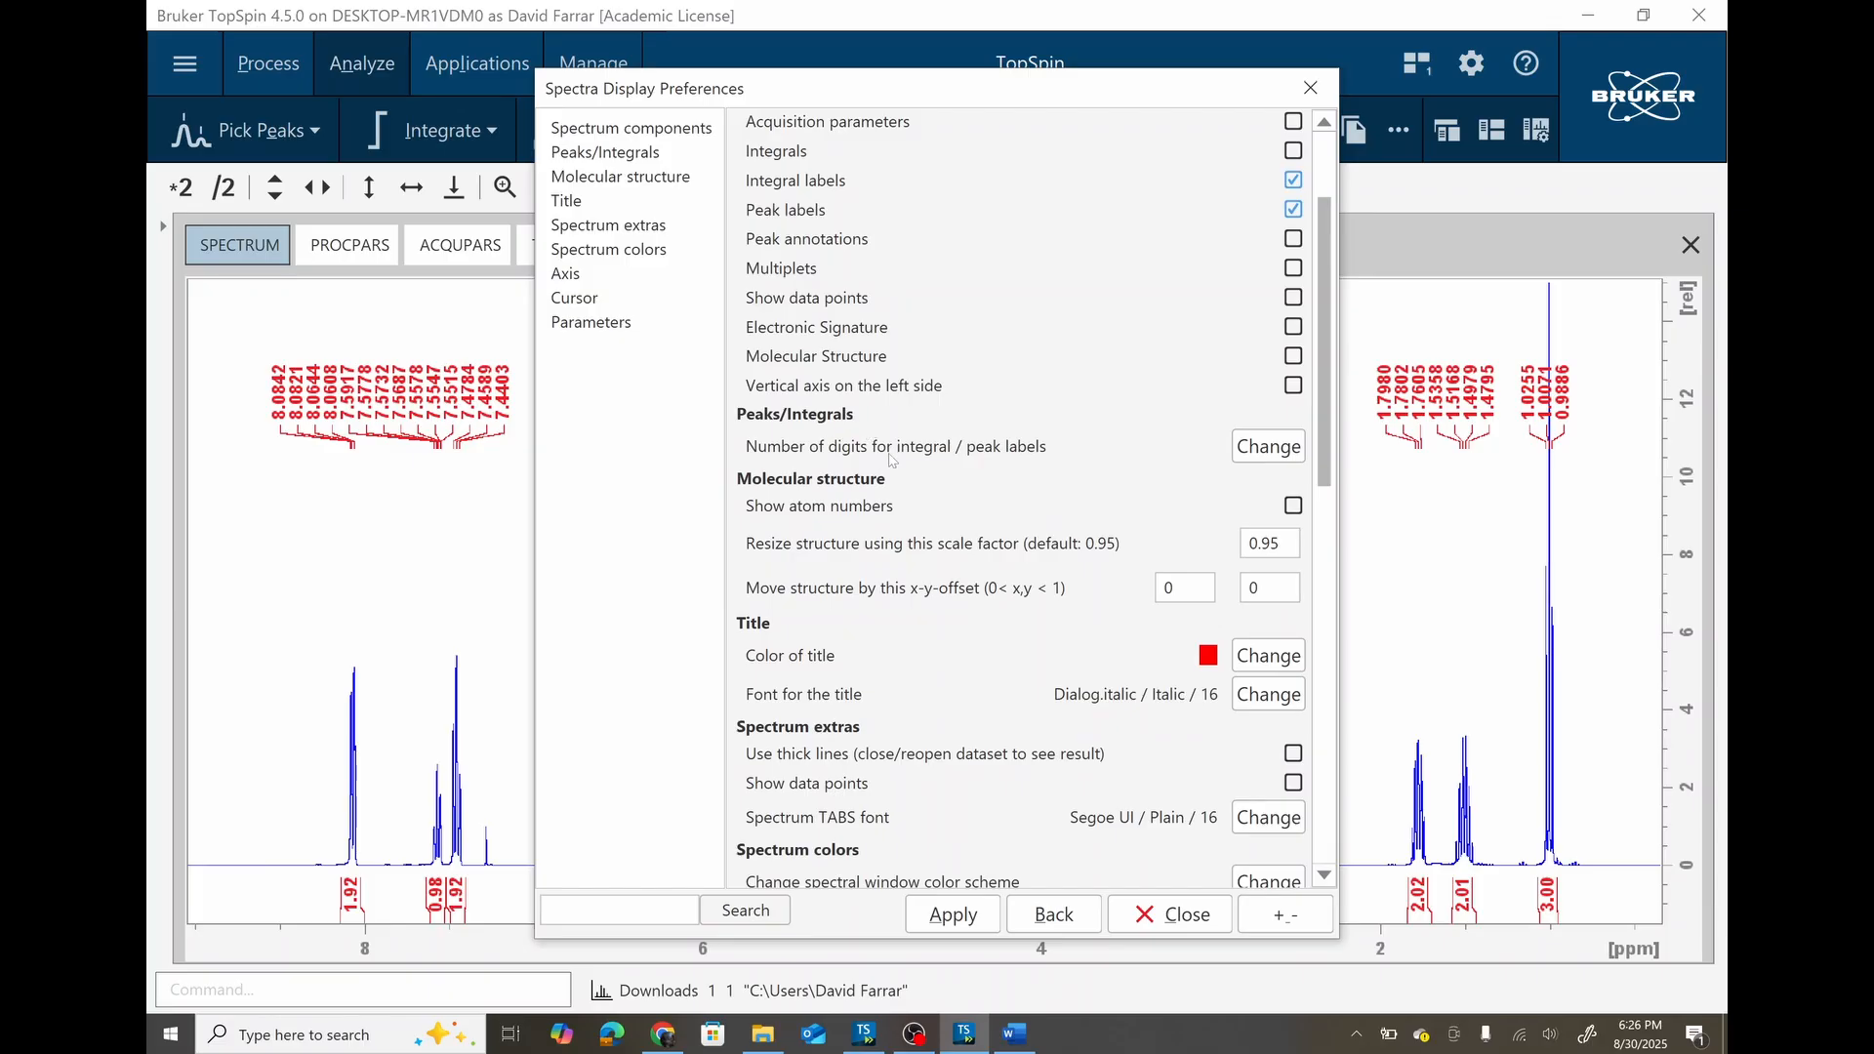
{"action": "left_click", "coordinate": [1269, 446]}
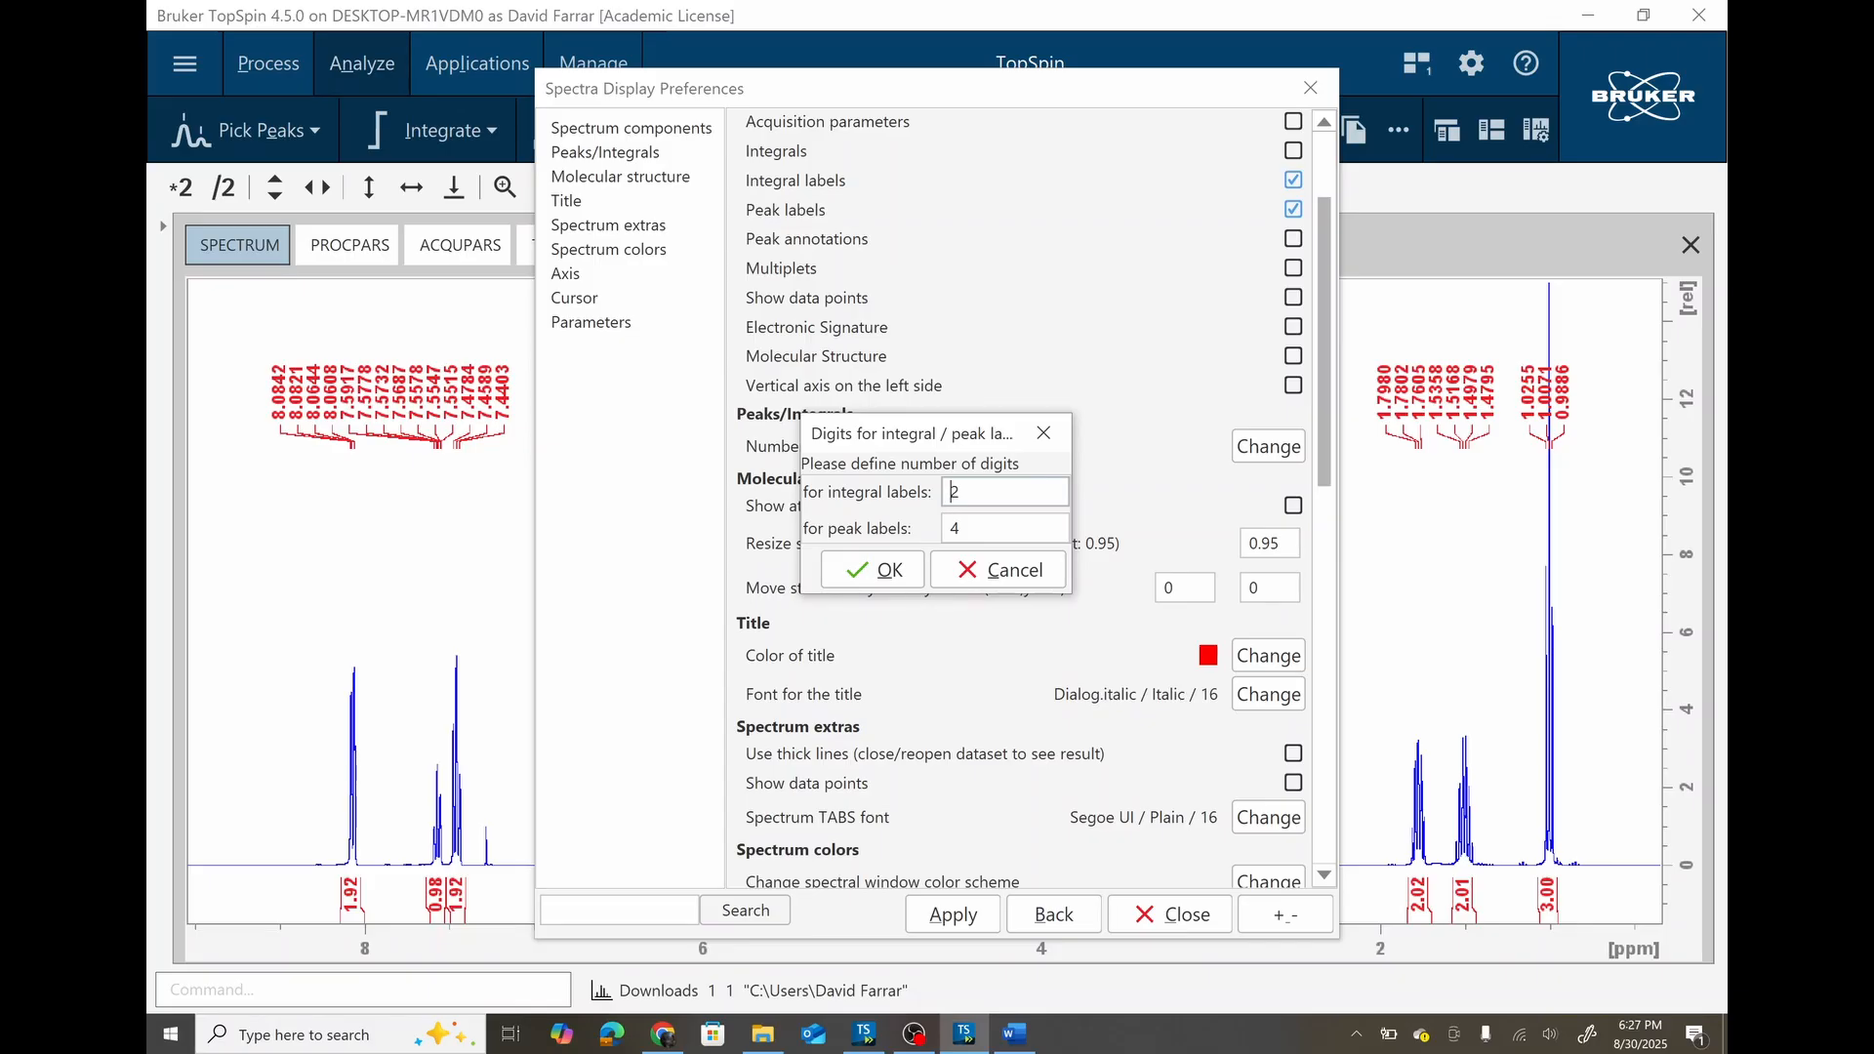
{"action": "left_click", "coordinate": [888, 573]}
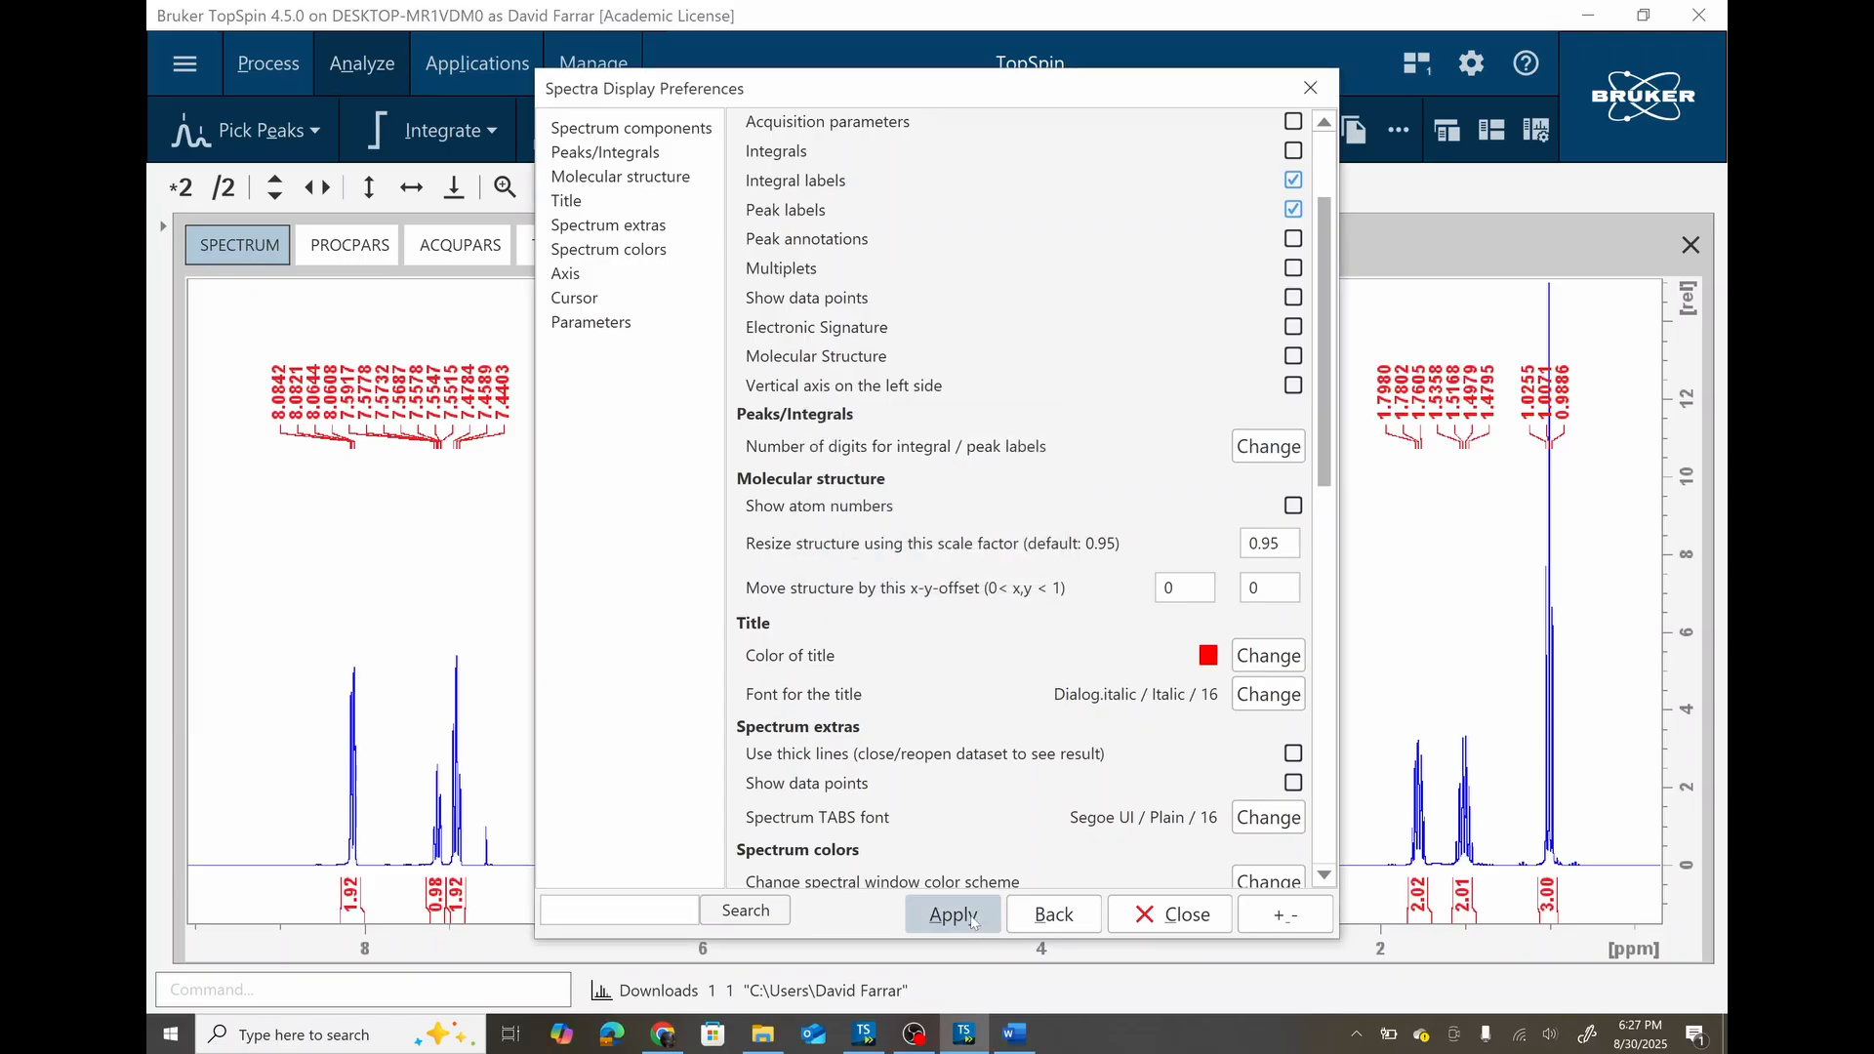
{"action": "left_click", "coordinate": [1183, 918]}
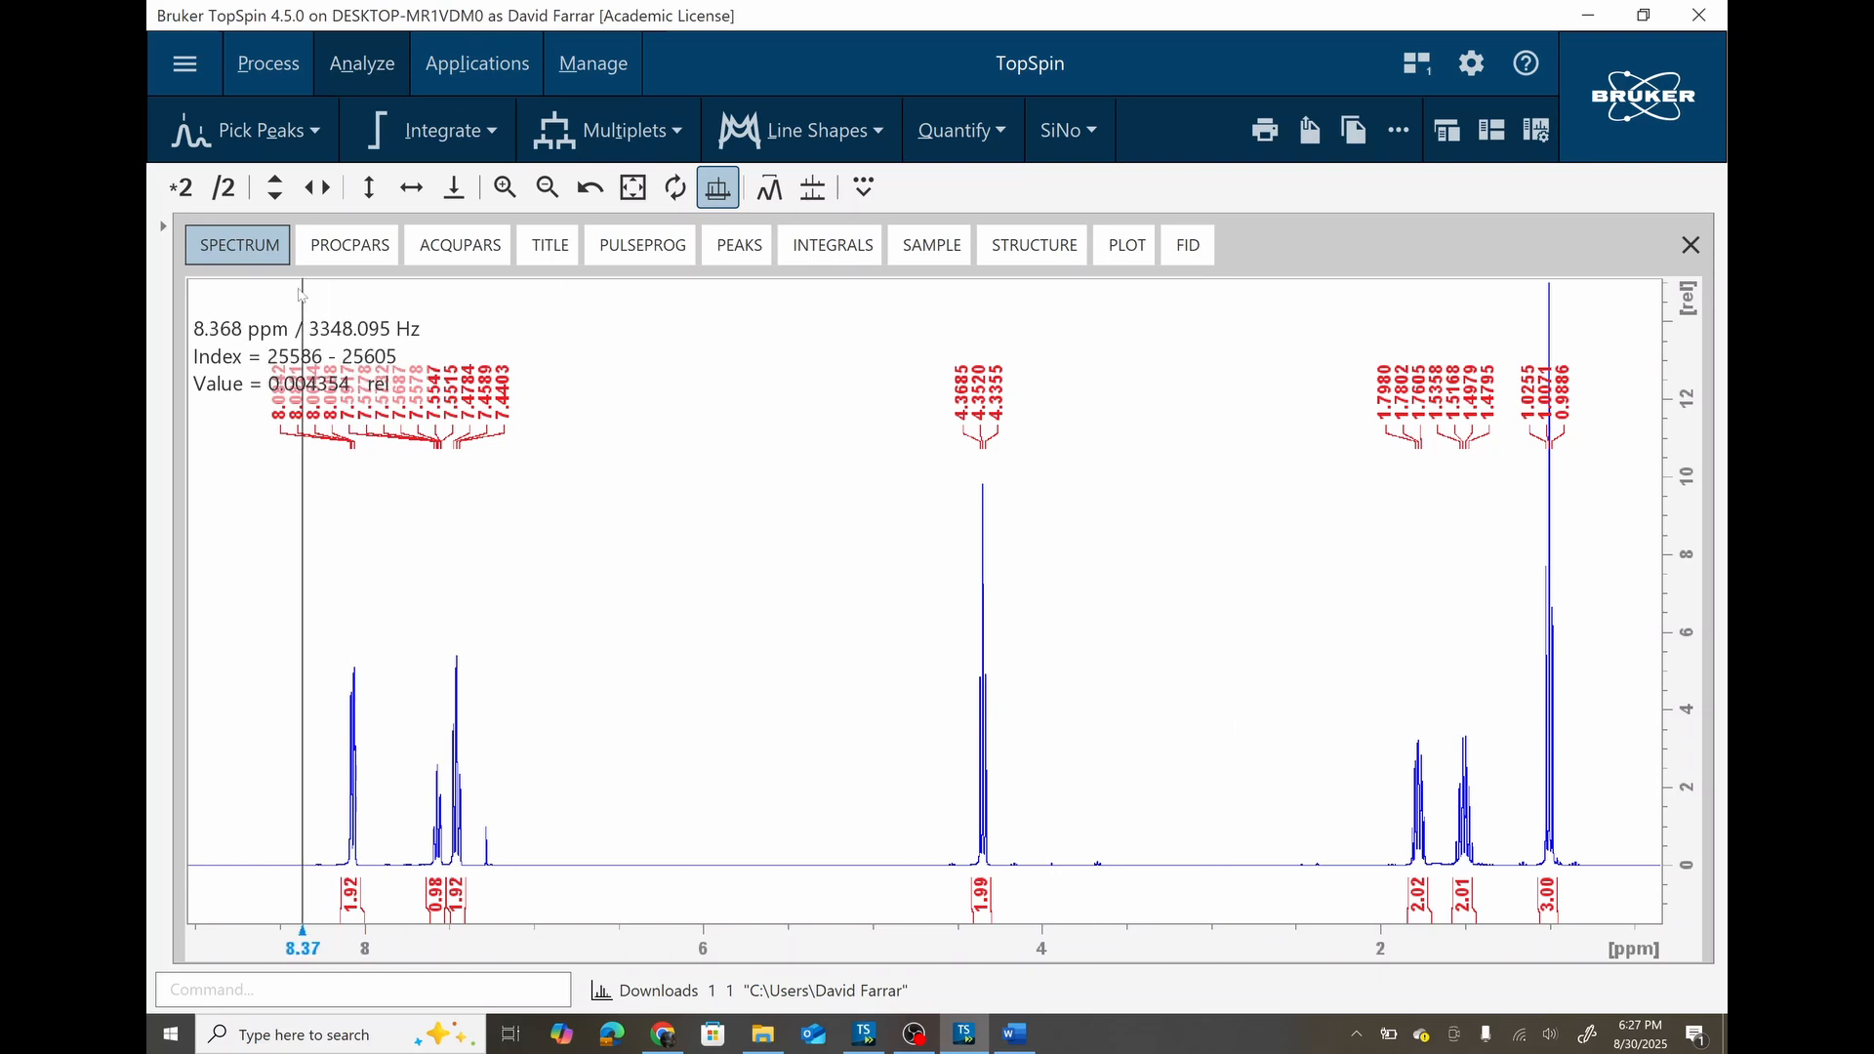
Copy the full annotated spectrum and paste it into the blank Word document.
{"action": "left_click", "coordinate": [185, 66]}
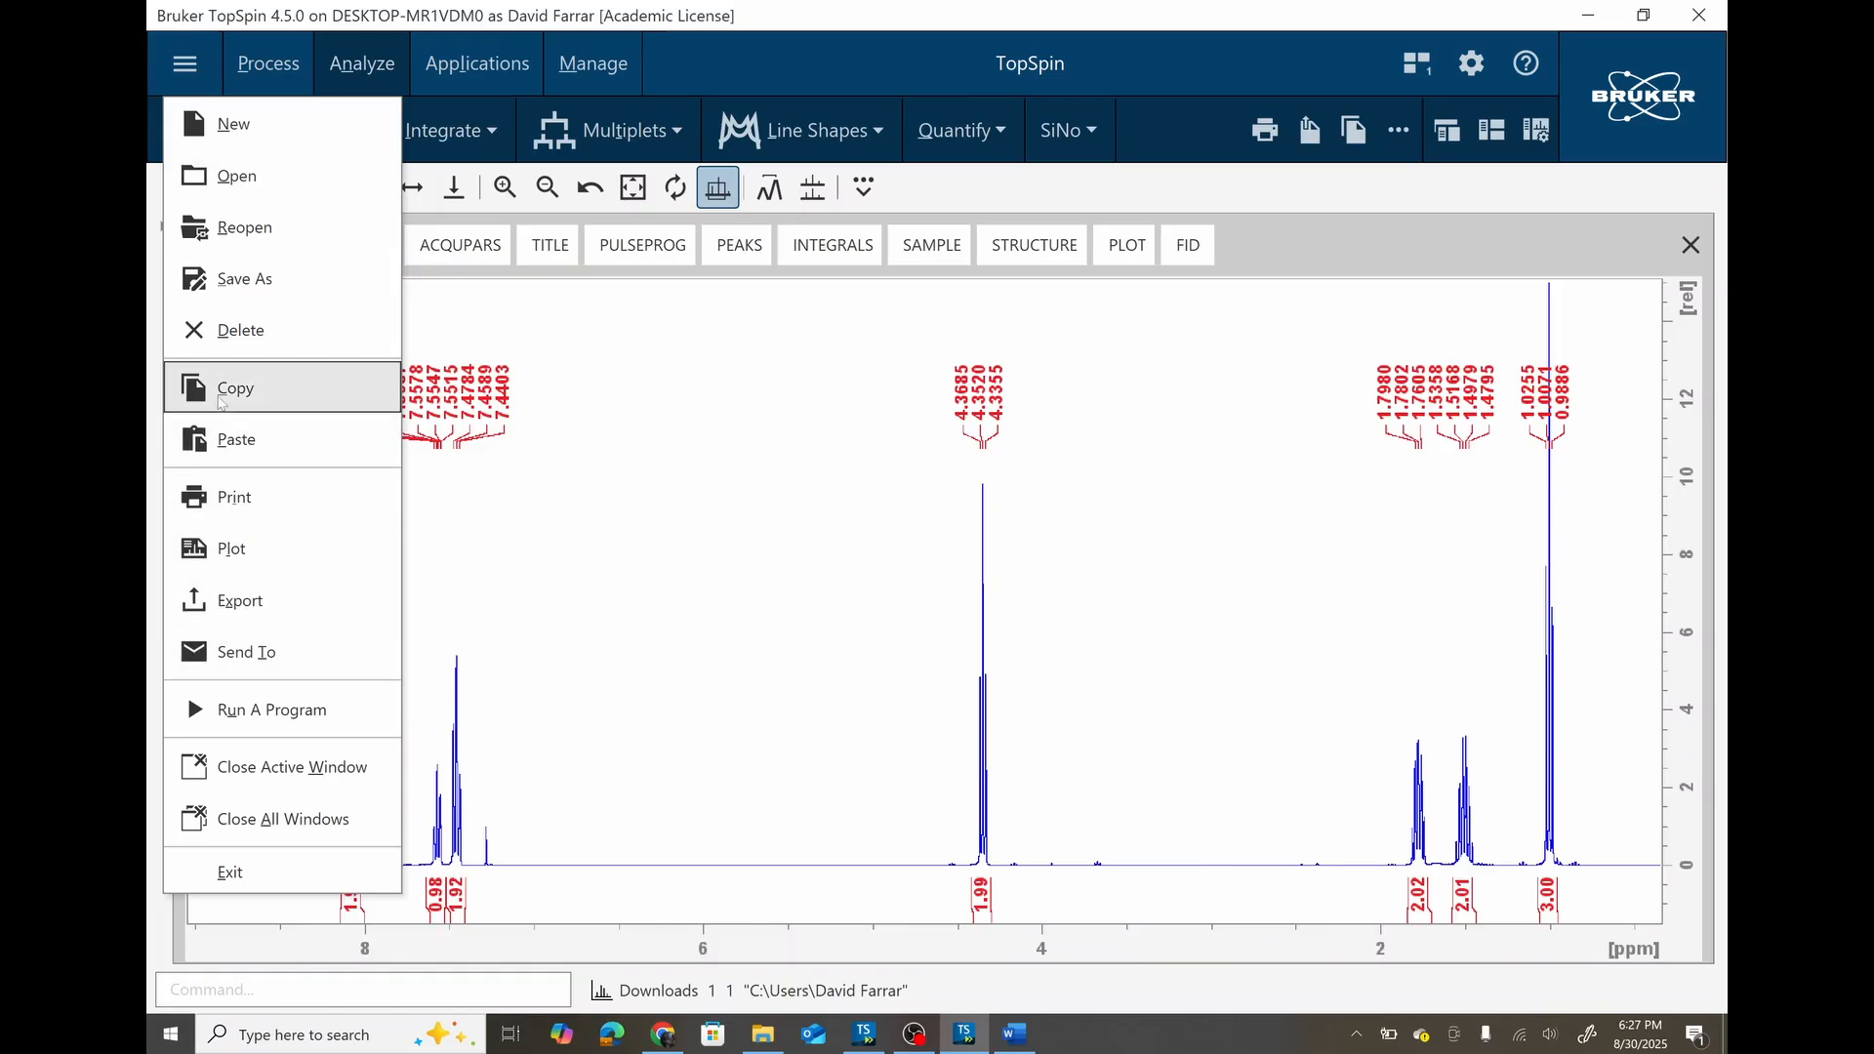
{"action": "left_click", "coordinate": [224, 390]}
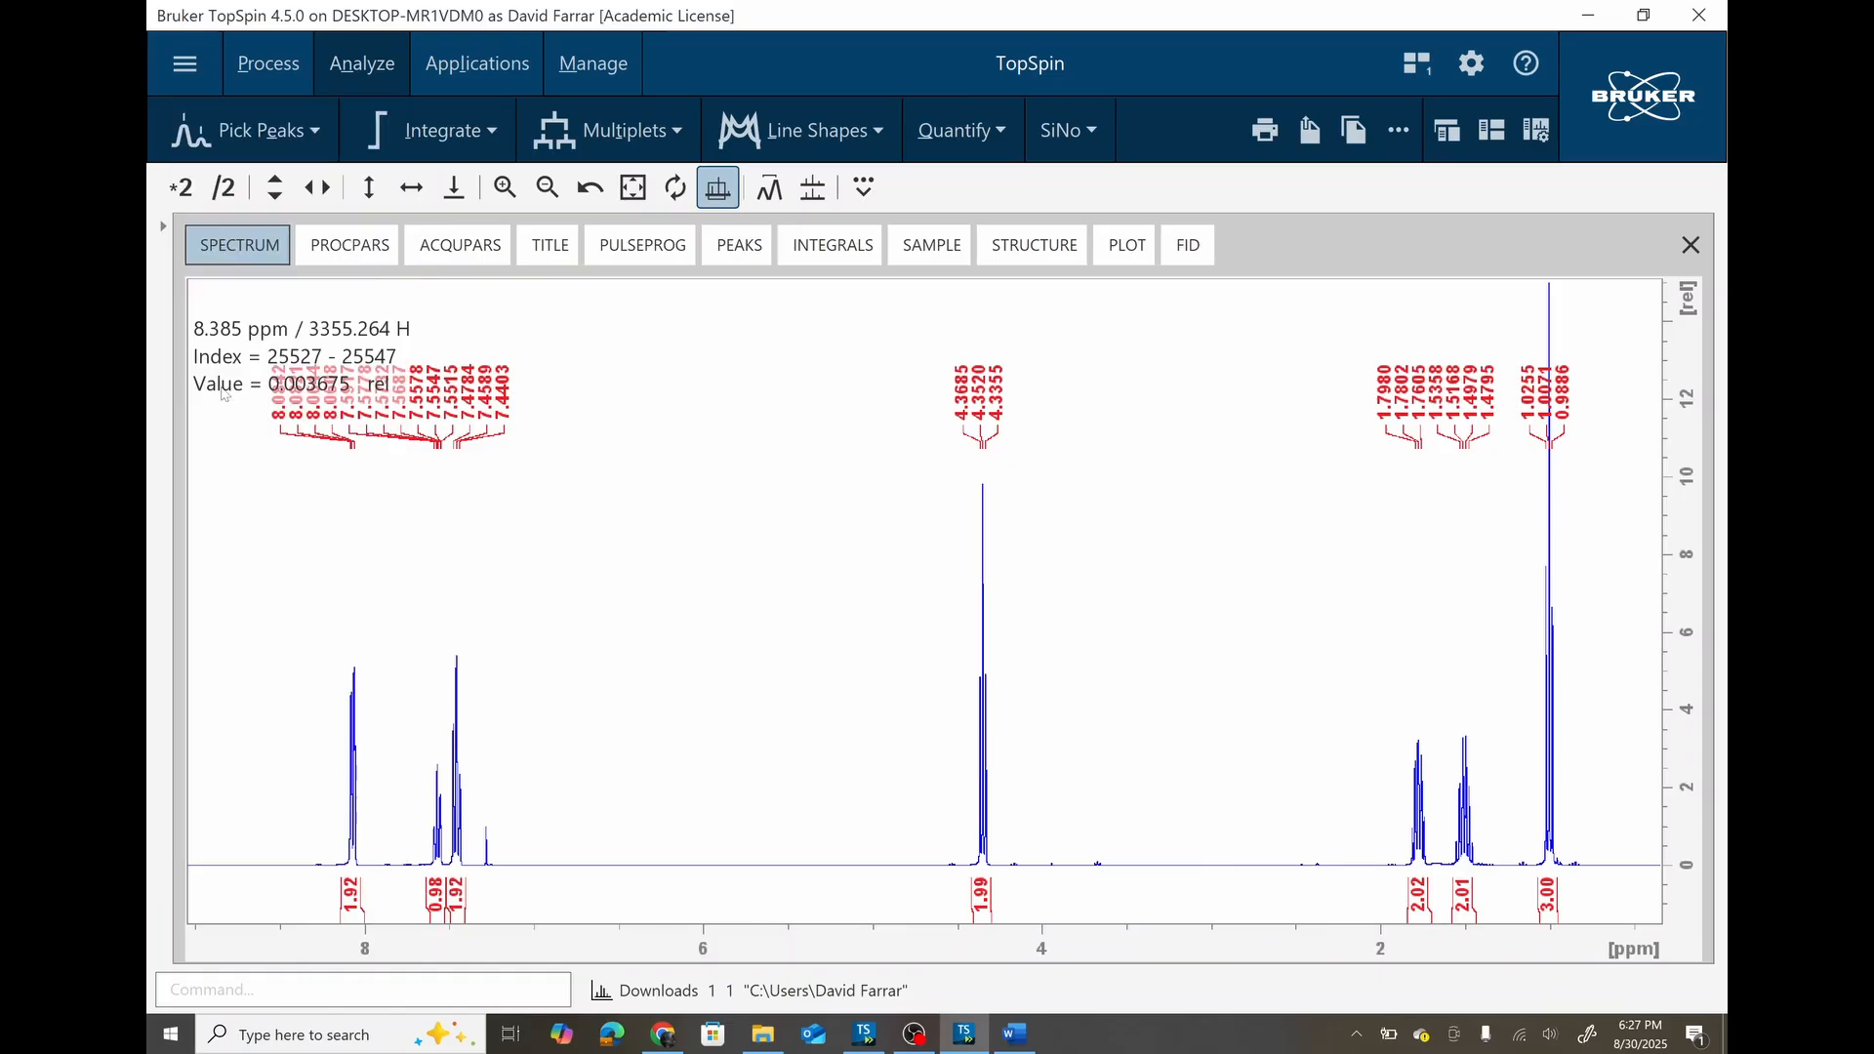
{"action": "left_click", "coordinate": [1016, 1035]}
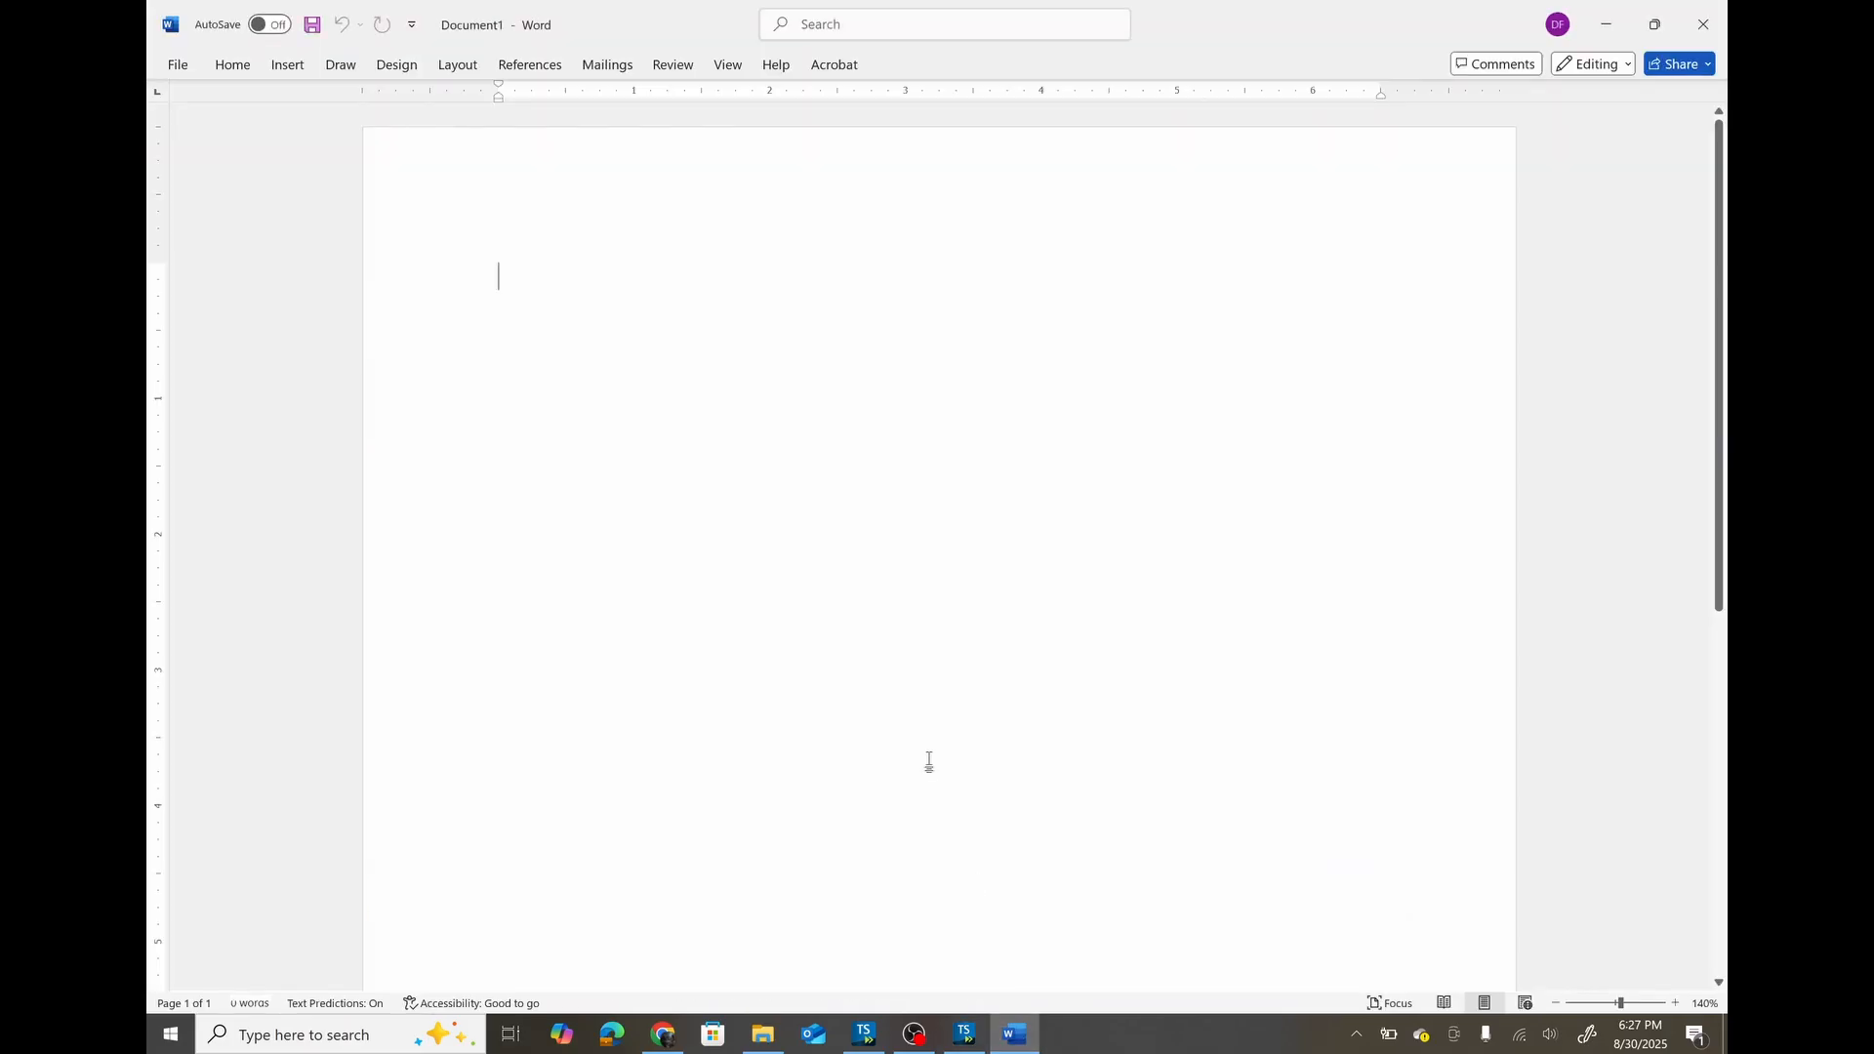
{"action": "key", "text": "ctrl+v"}
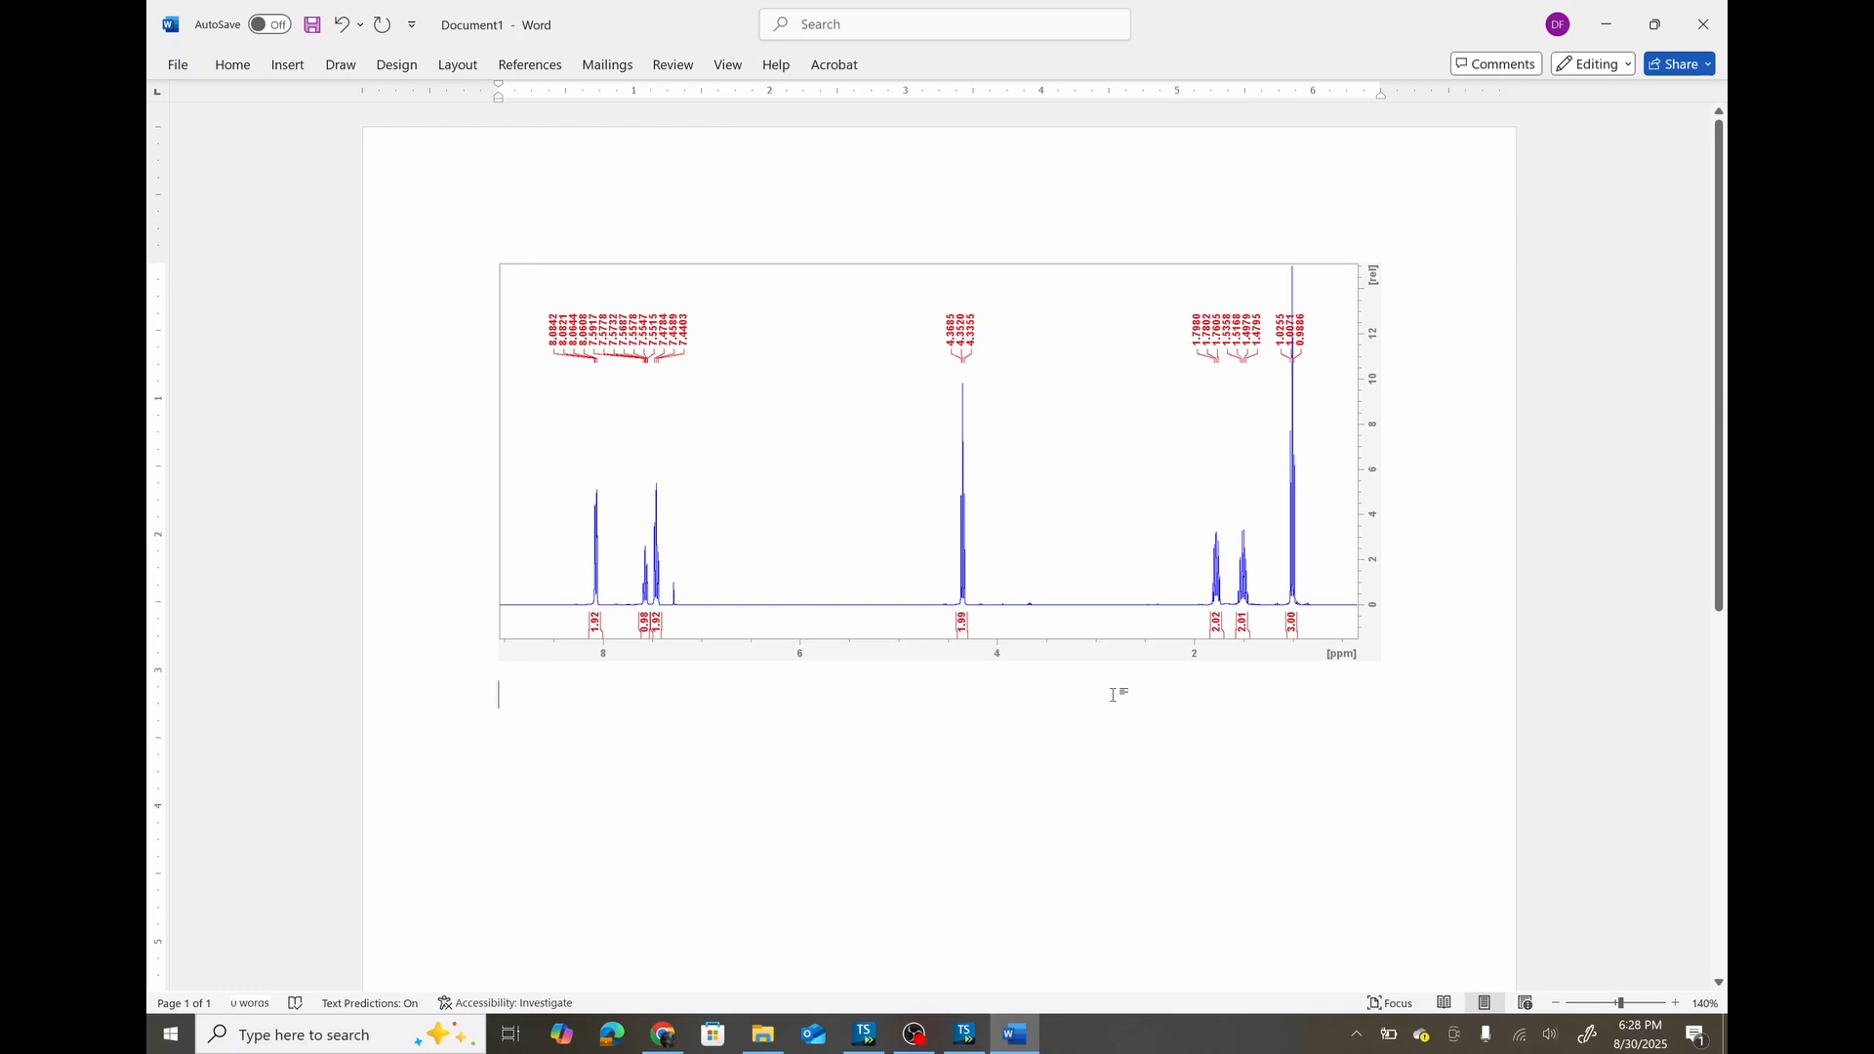
Return to TopSpin, expand the region from about 8.5 to 6.9 ppm, and paste a copy below the full spectrum in Word.
{"action": "left_click", "coordinate": [965, 1035]}
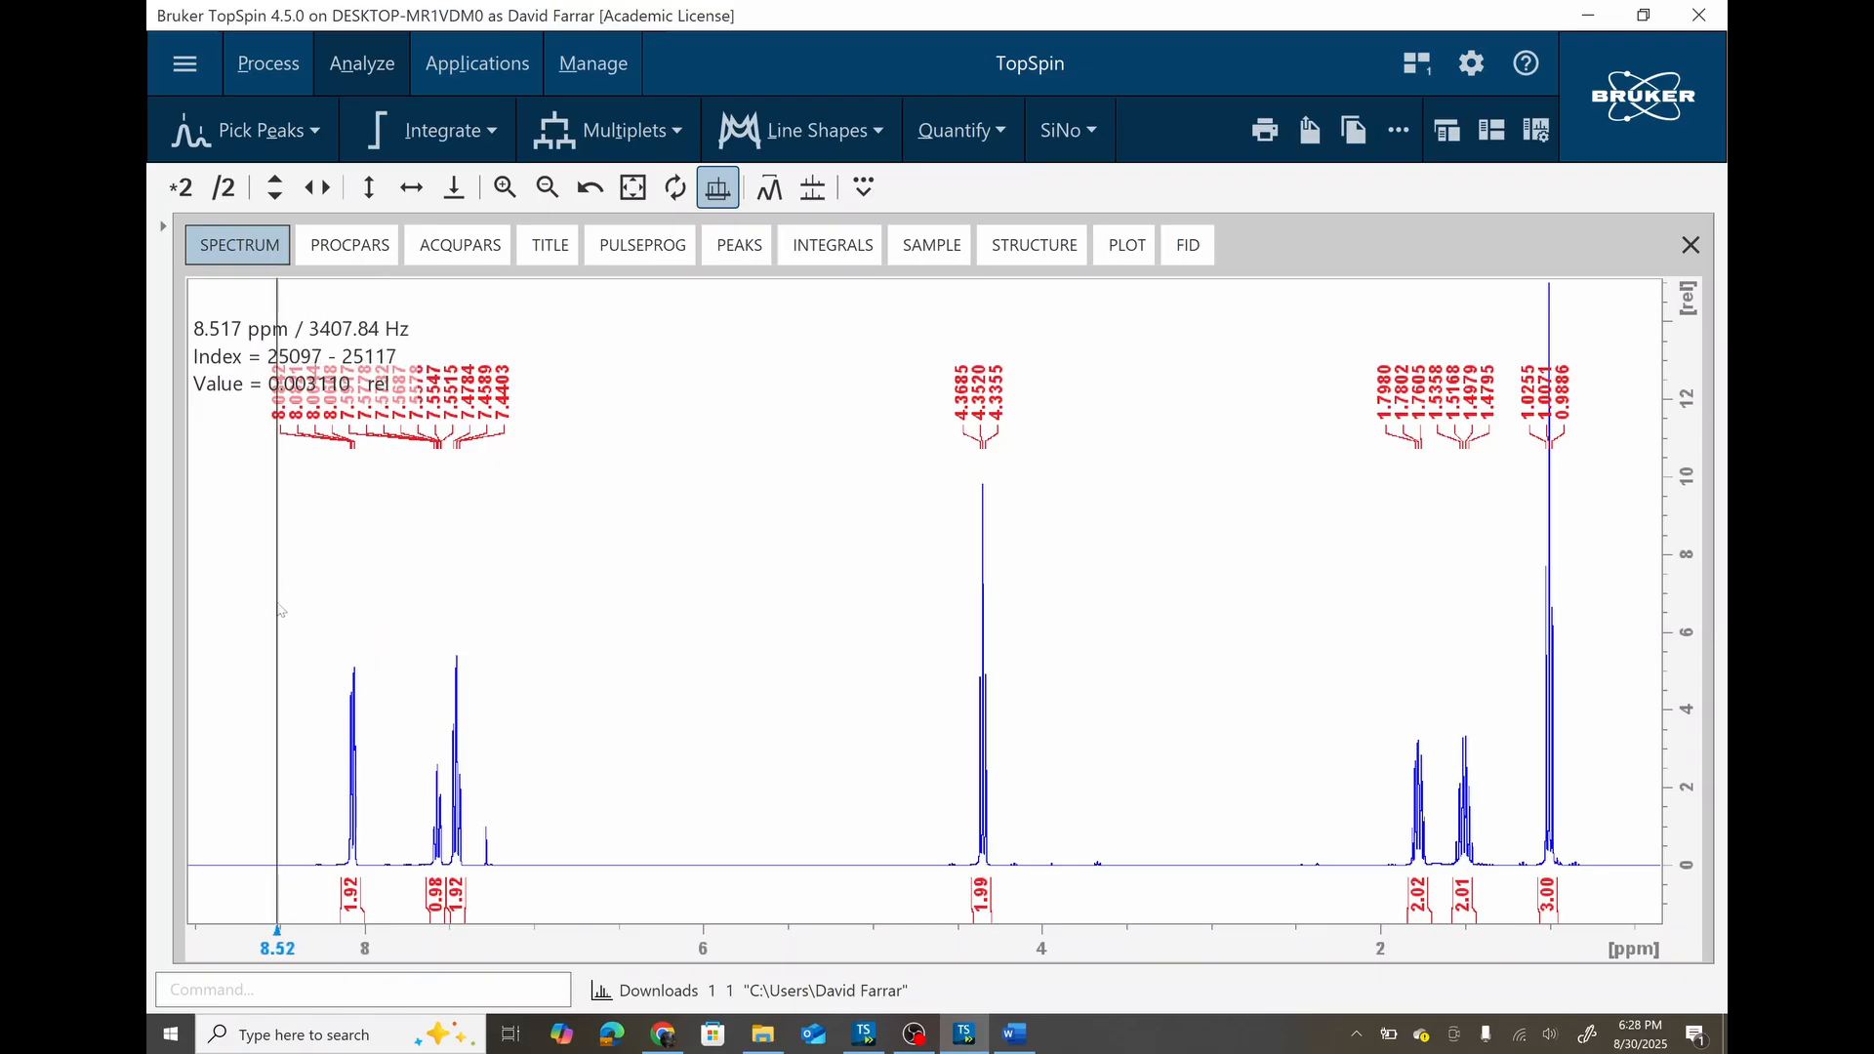
{"action": "left_click_drag", "start_coordinate": [279, 609], "coordinate": [562, 622]}
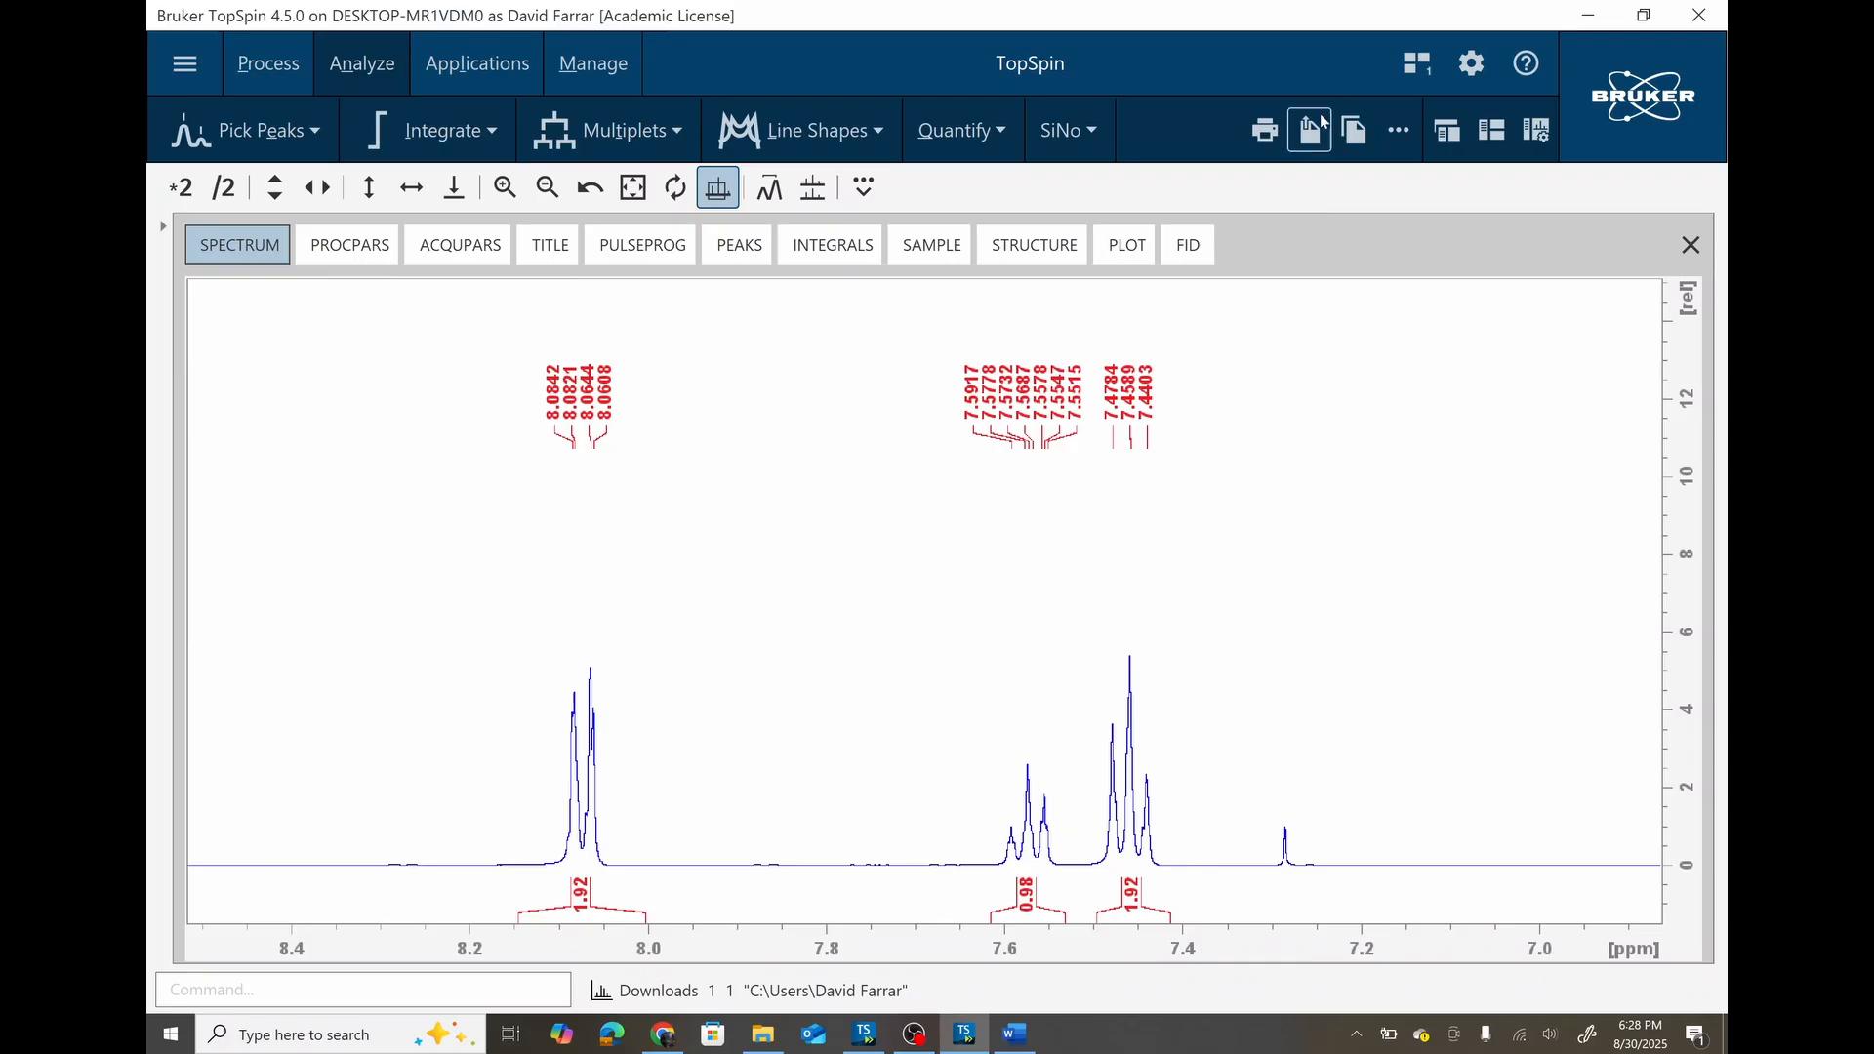
{"action": "left_click", "coordinate": [194, 70]}
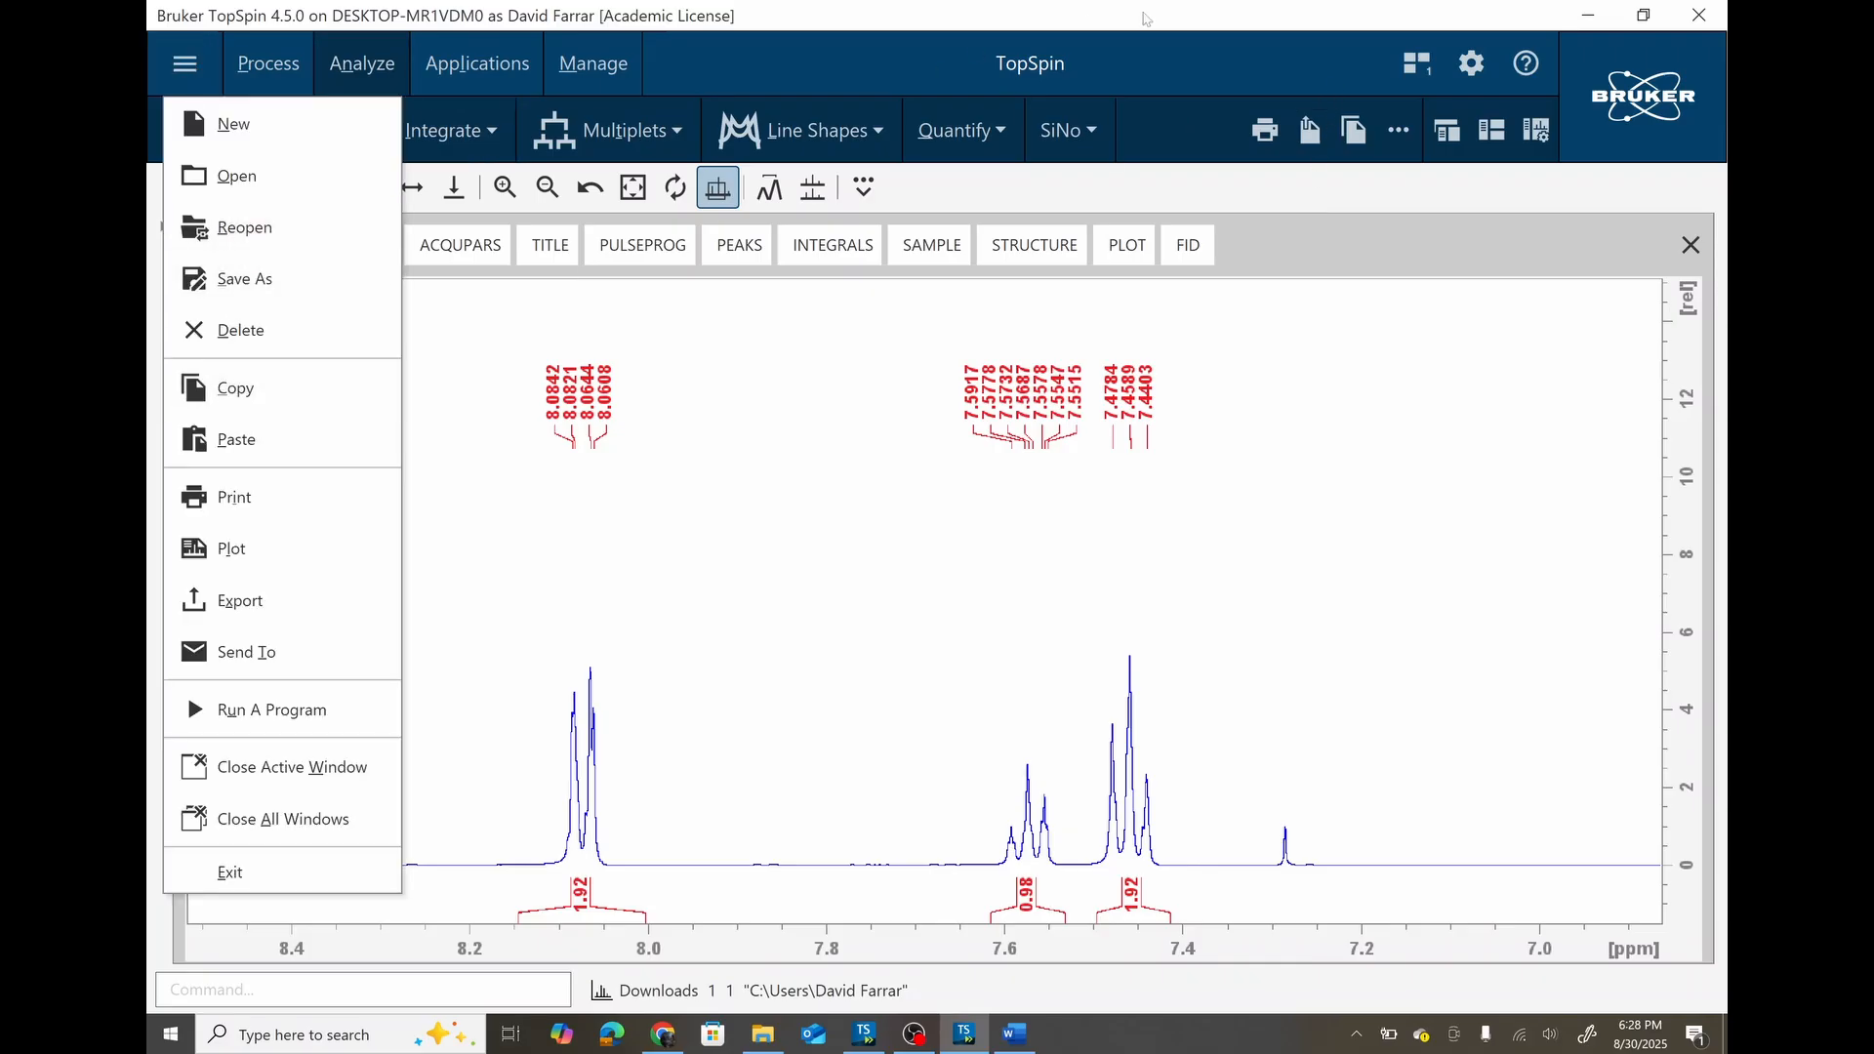
{"action": "left_click", "coordinate": [1147, 19]}
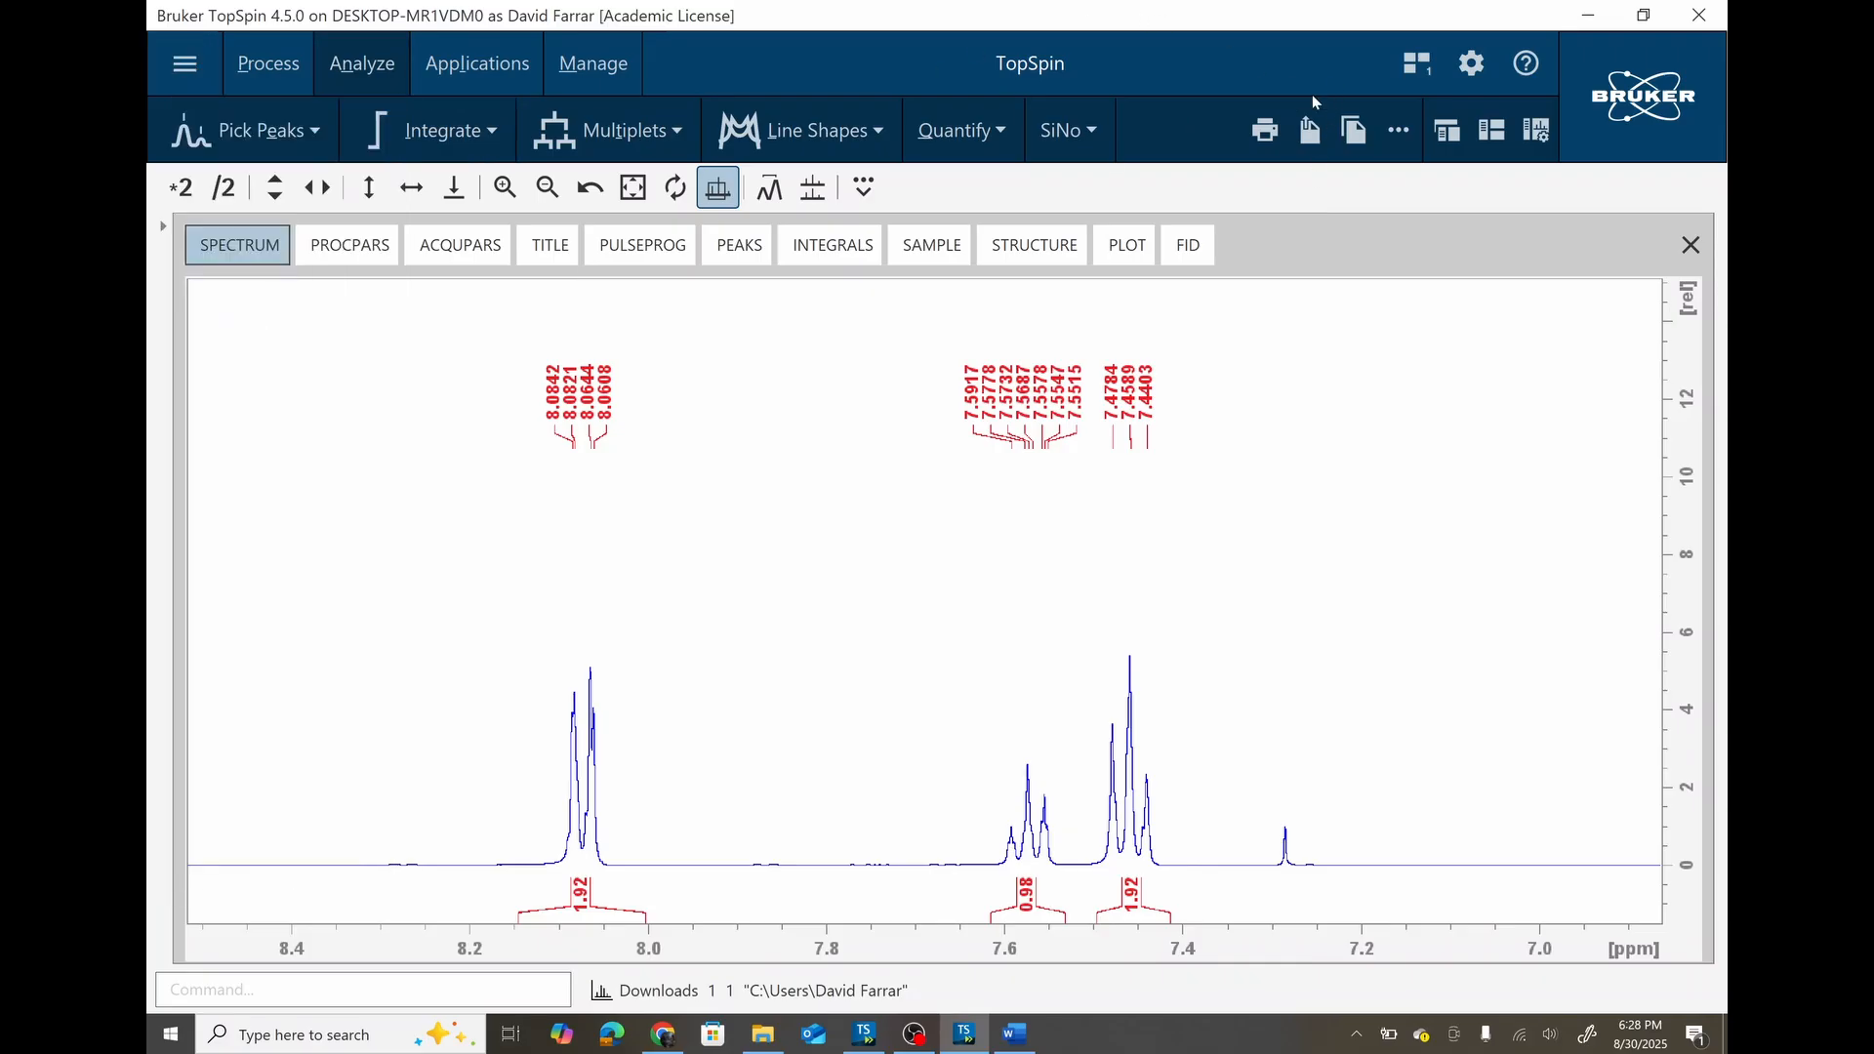
{"action": "left_click", "coordinate": [1359, 139]}
{"action": "left_click", "coordinate": [1348, 132]}
{"action": "key", "text": "alt+Tab"}
{"action": "key", "text": "ctrl+v"}
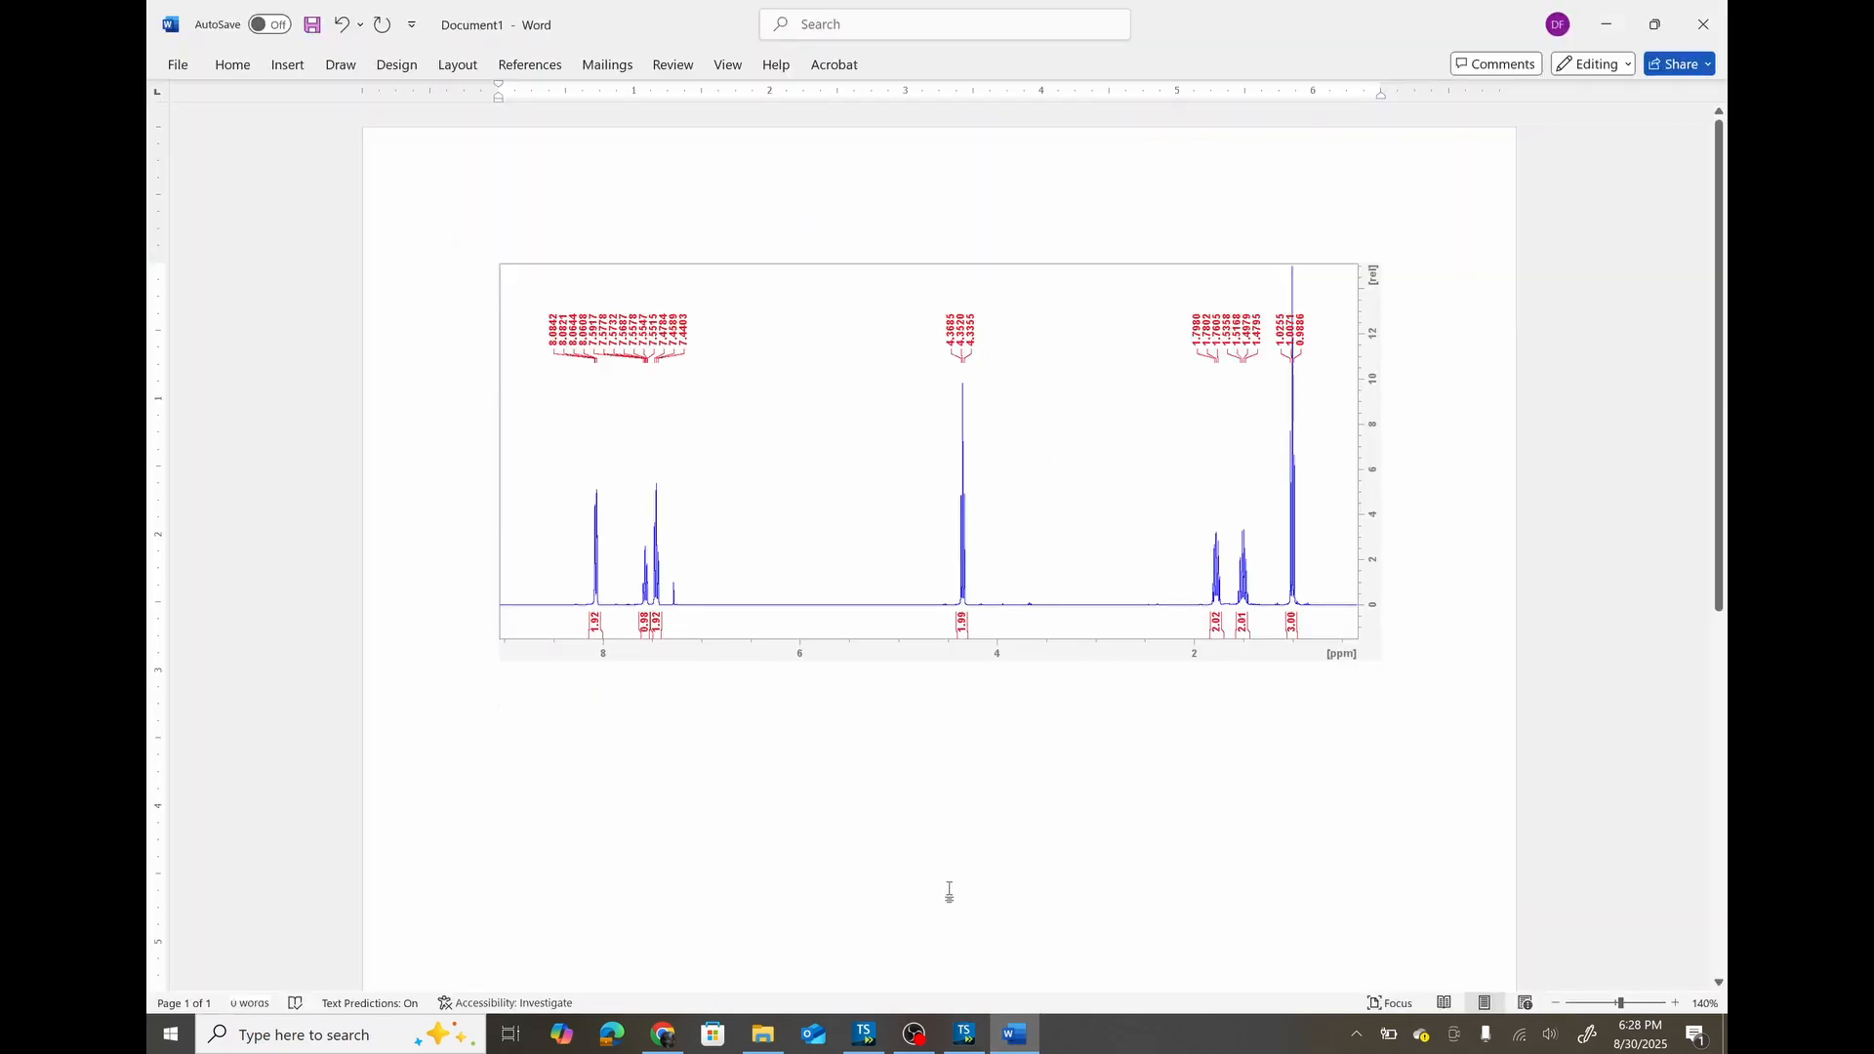
{"action": "key", "text": "ctrl+v"}
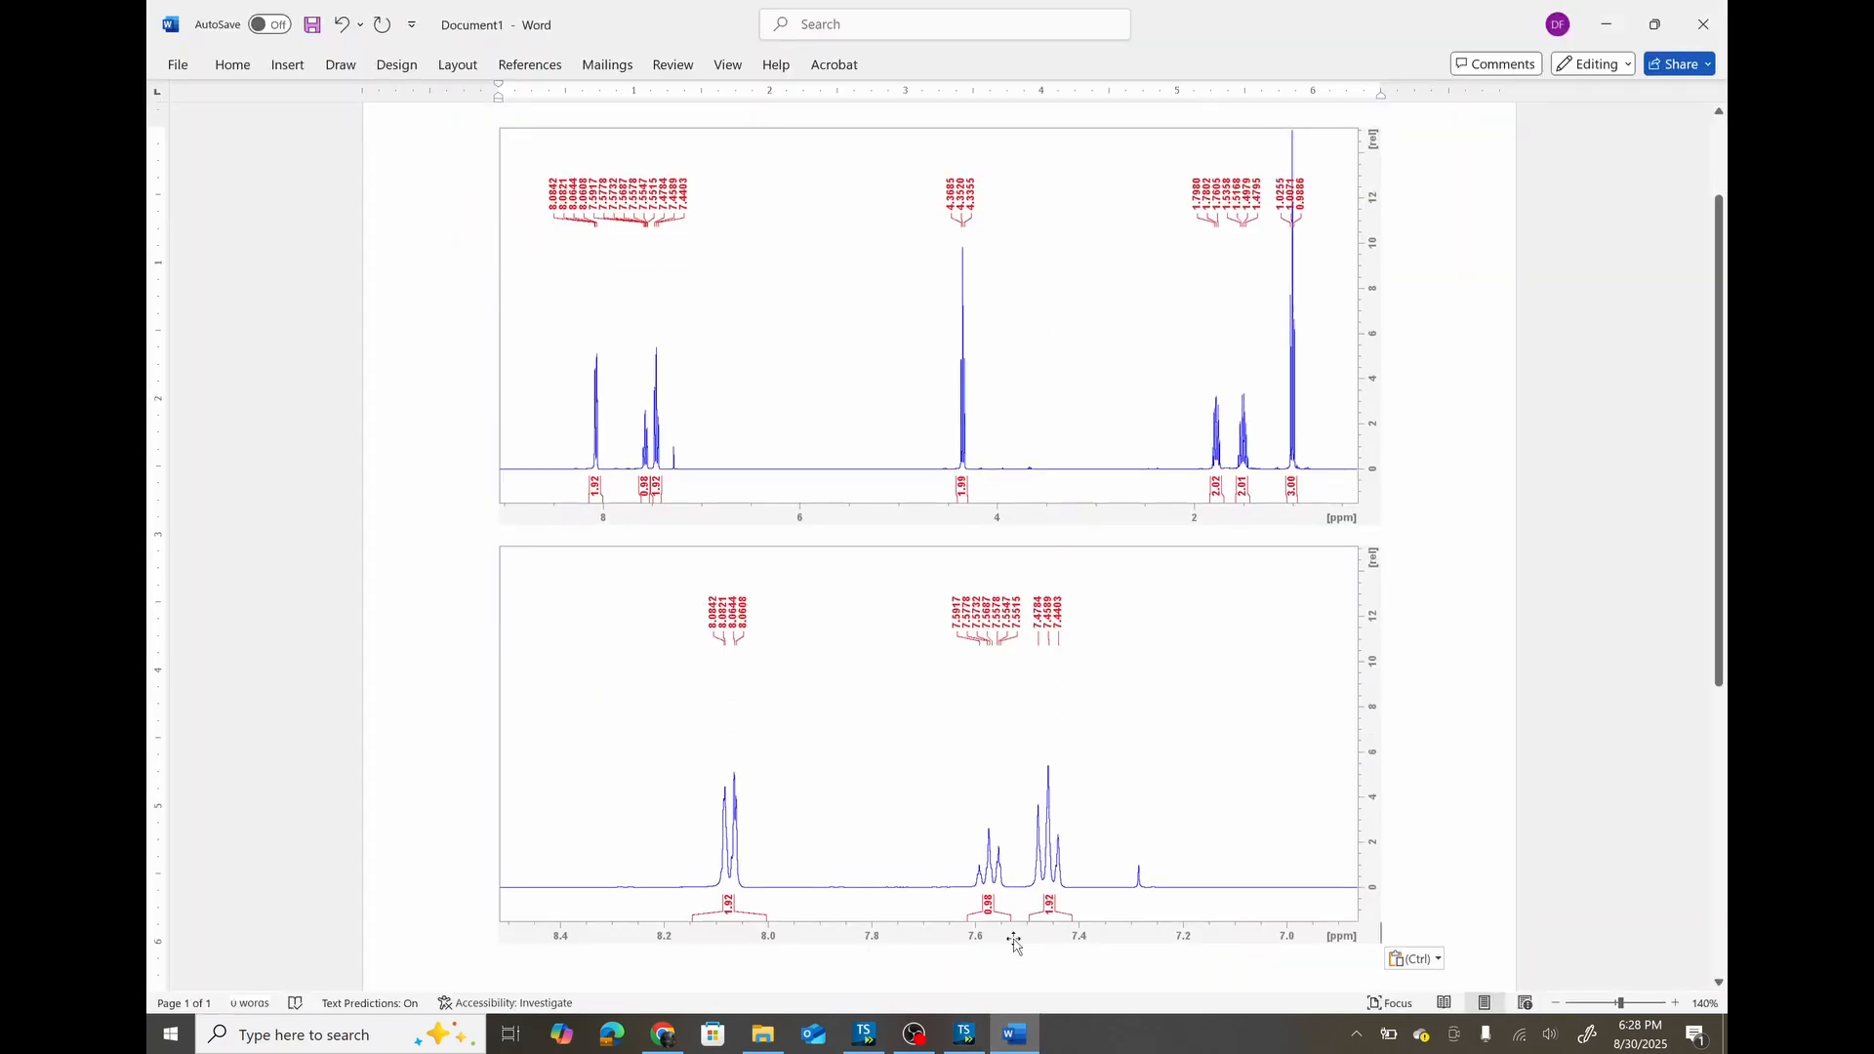
Back in TopSpin, expand the region from about 4.7 to 0.7 ppm and paste a copy into Word with source formatting kept.
{"action": "left_click", "coordinate": [967, 1037]}
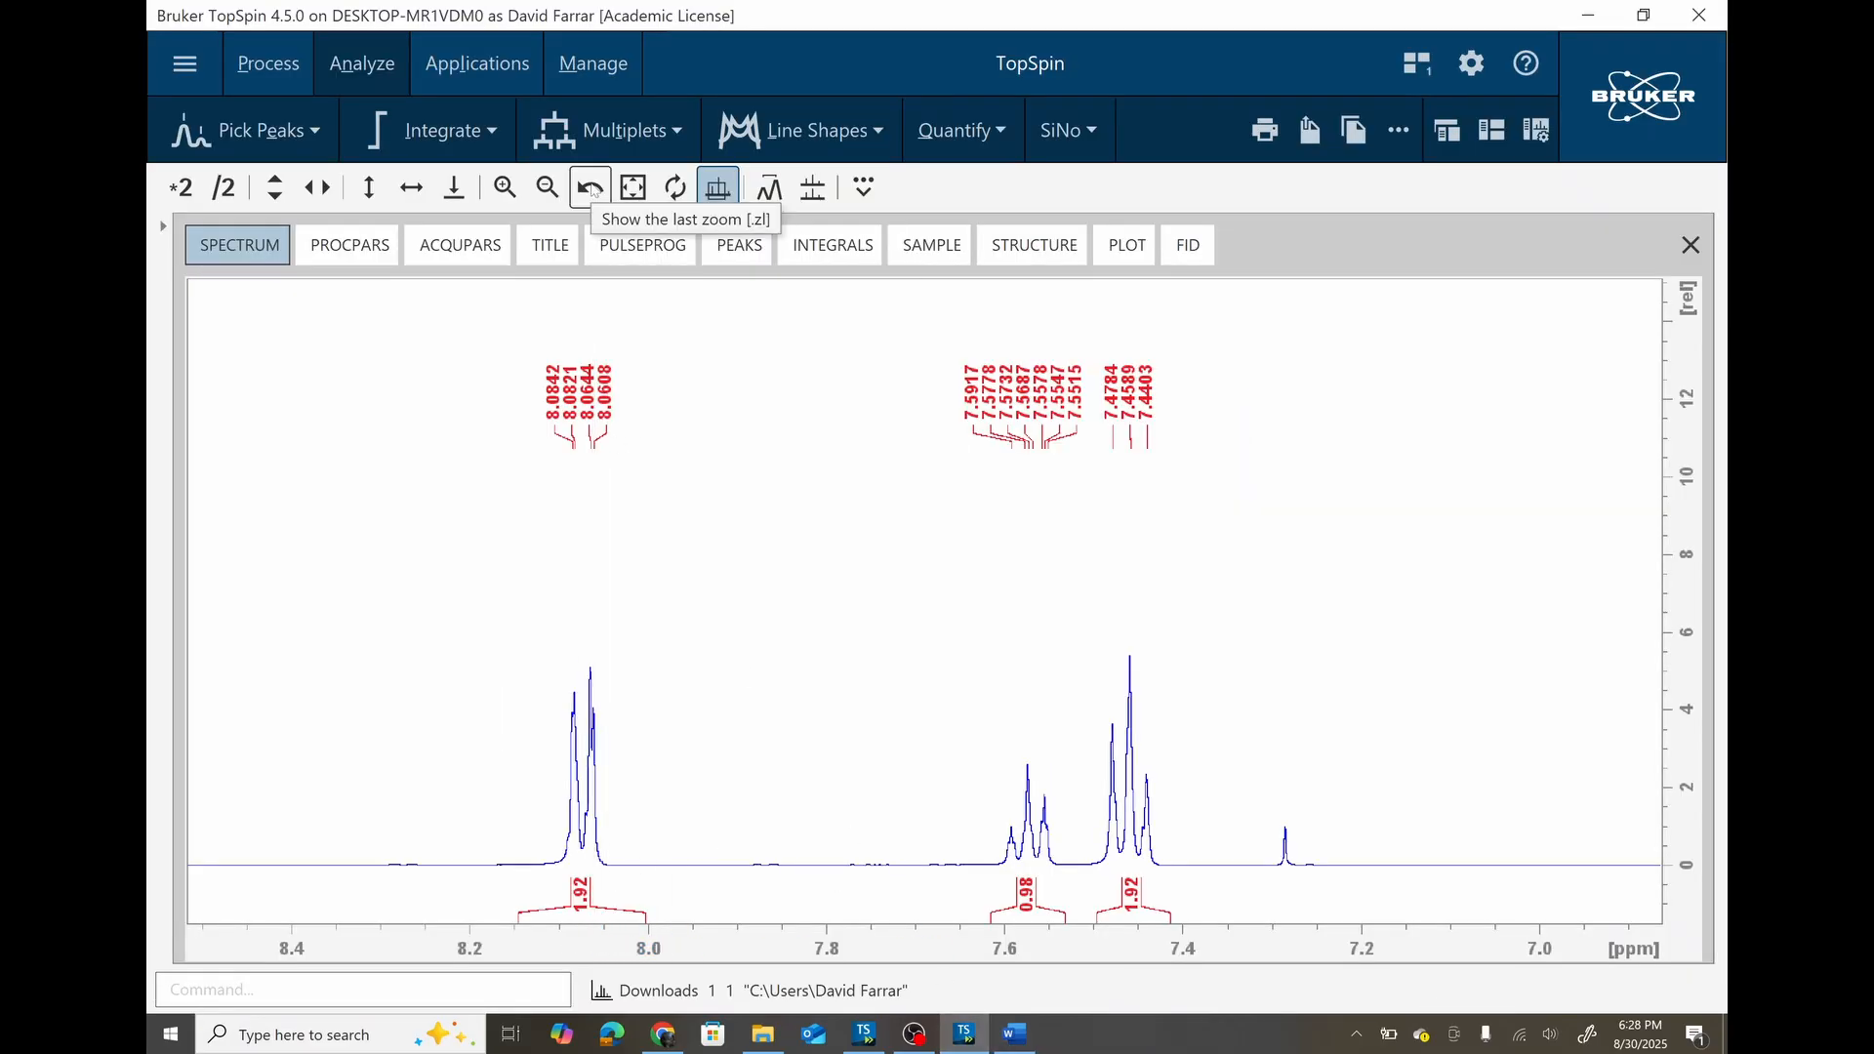
{"action": "left_click", "coordinate": [591, 189]}
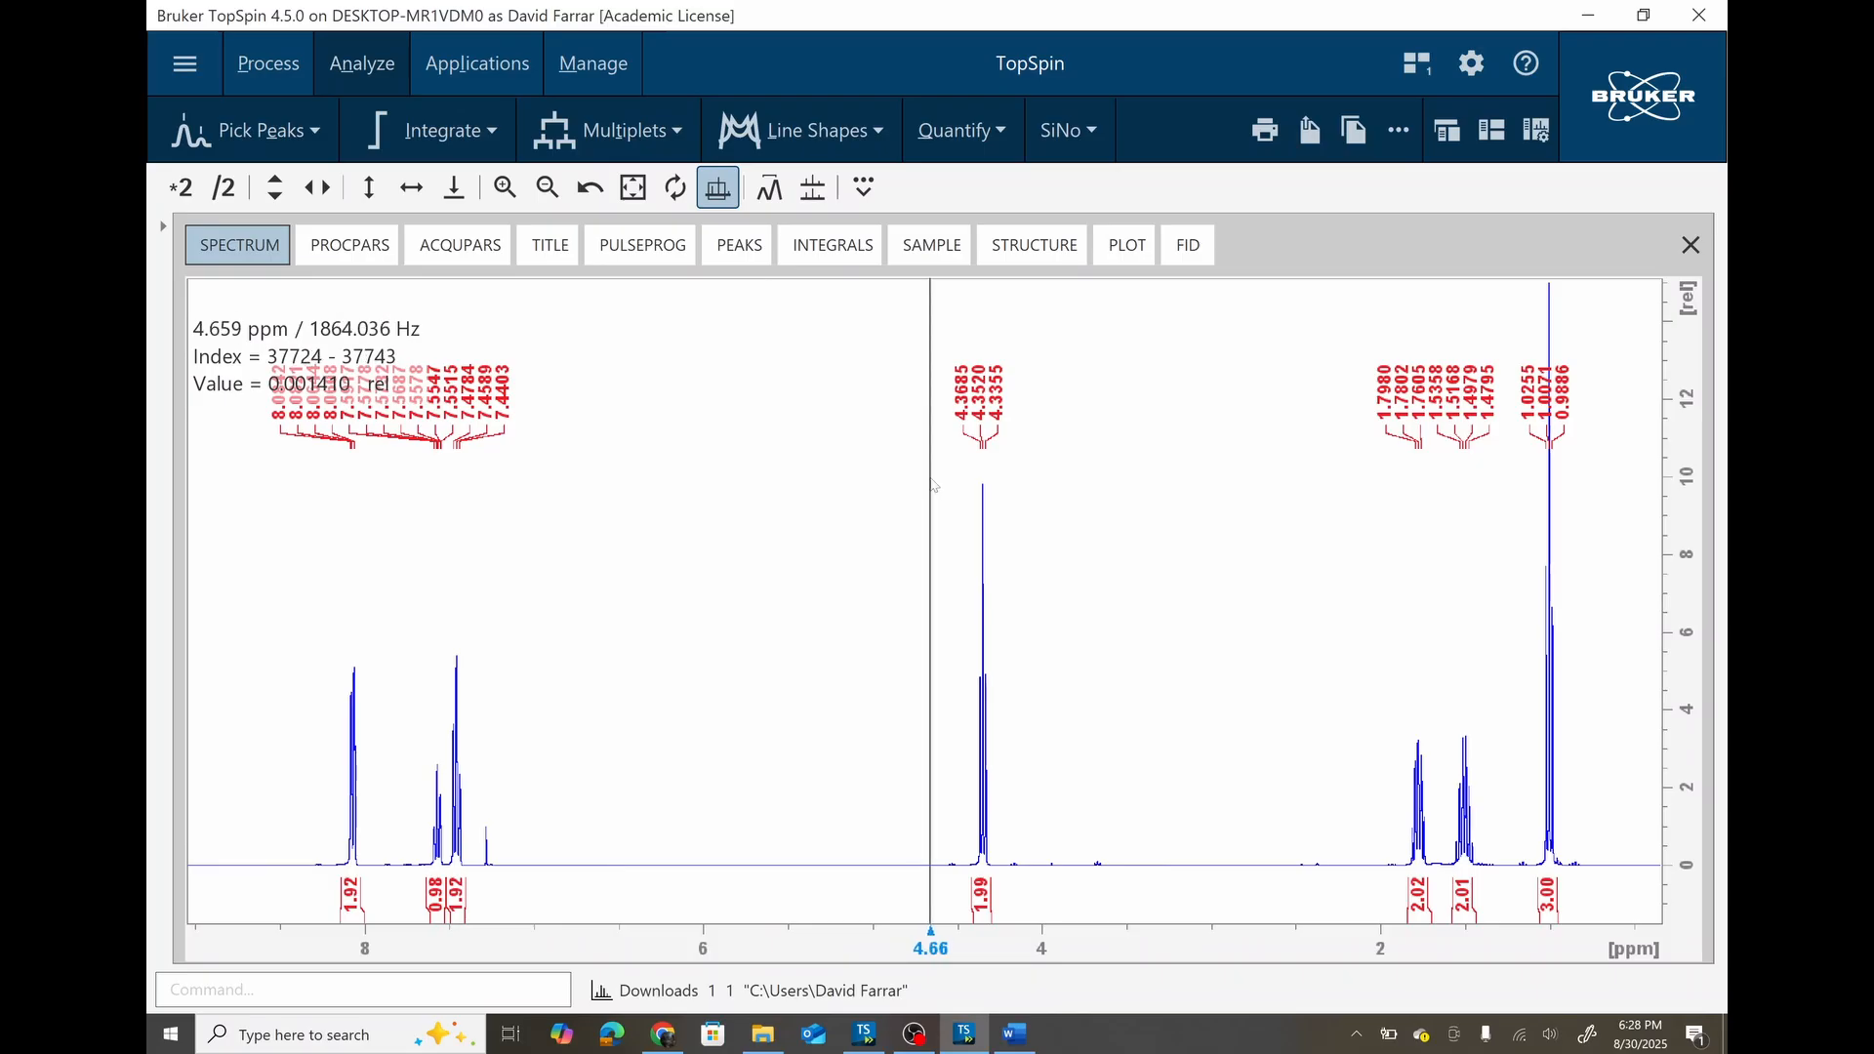
{"action": "left_click_drag", "start_coordinate": [933, 485], "coordinate": [1595, 533]}
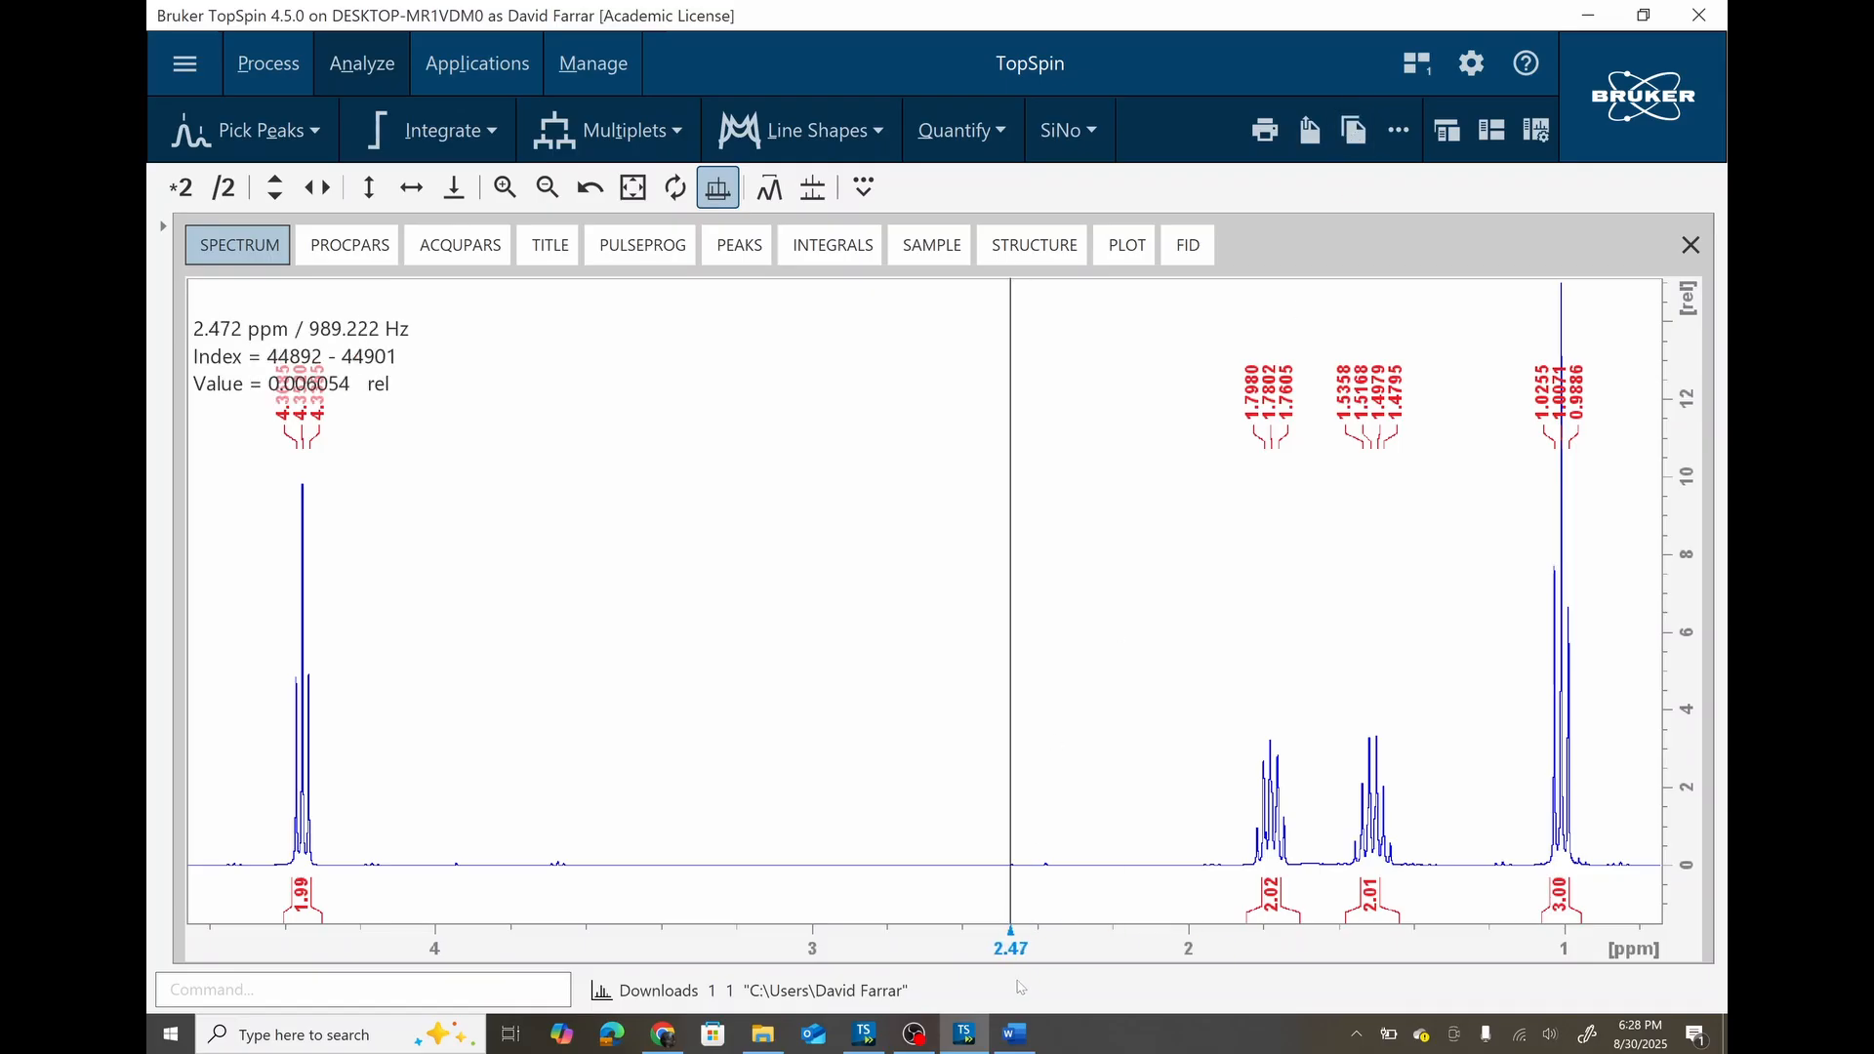
{"action": "left_click", "coordinate": [1015, 1035]}
{"action": "scroll", "coordinate": [896, 811], "scroll_direction": "down", "scroll_amount": 3}
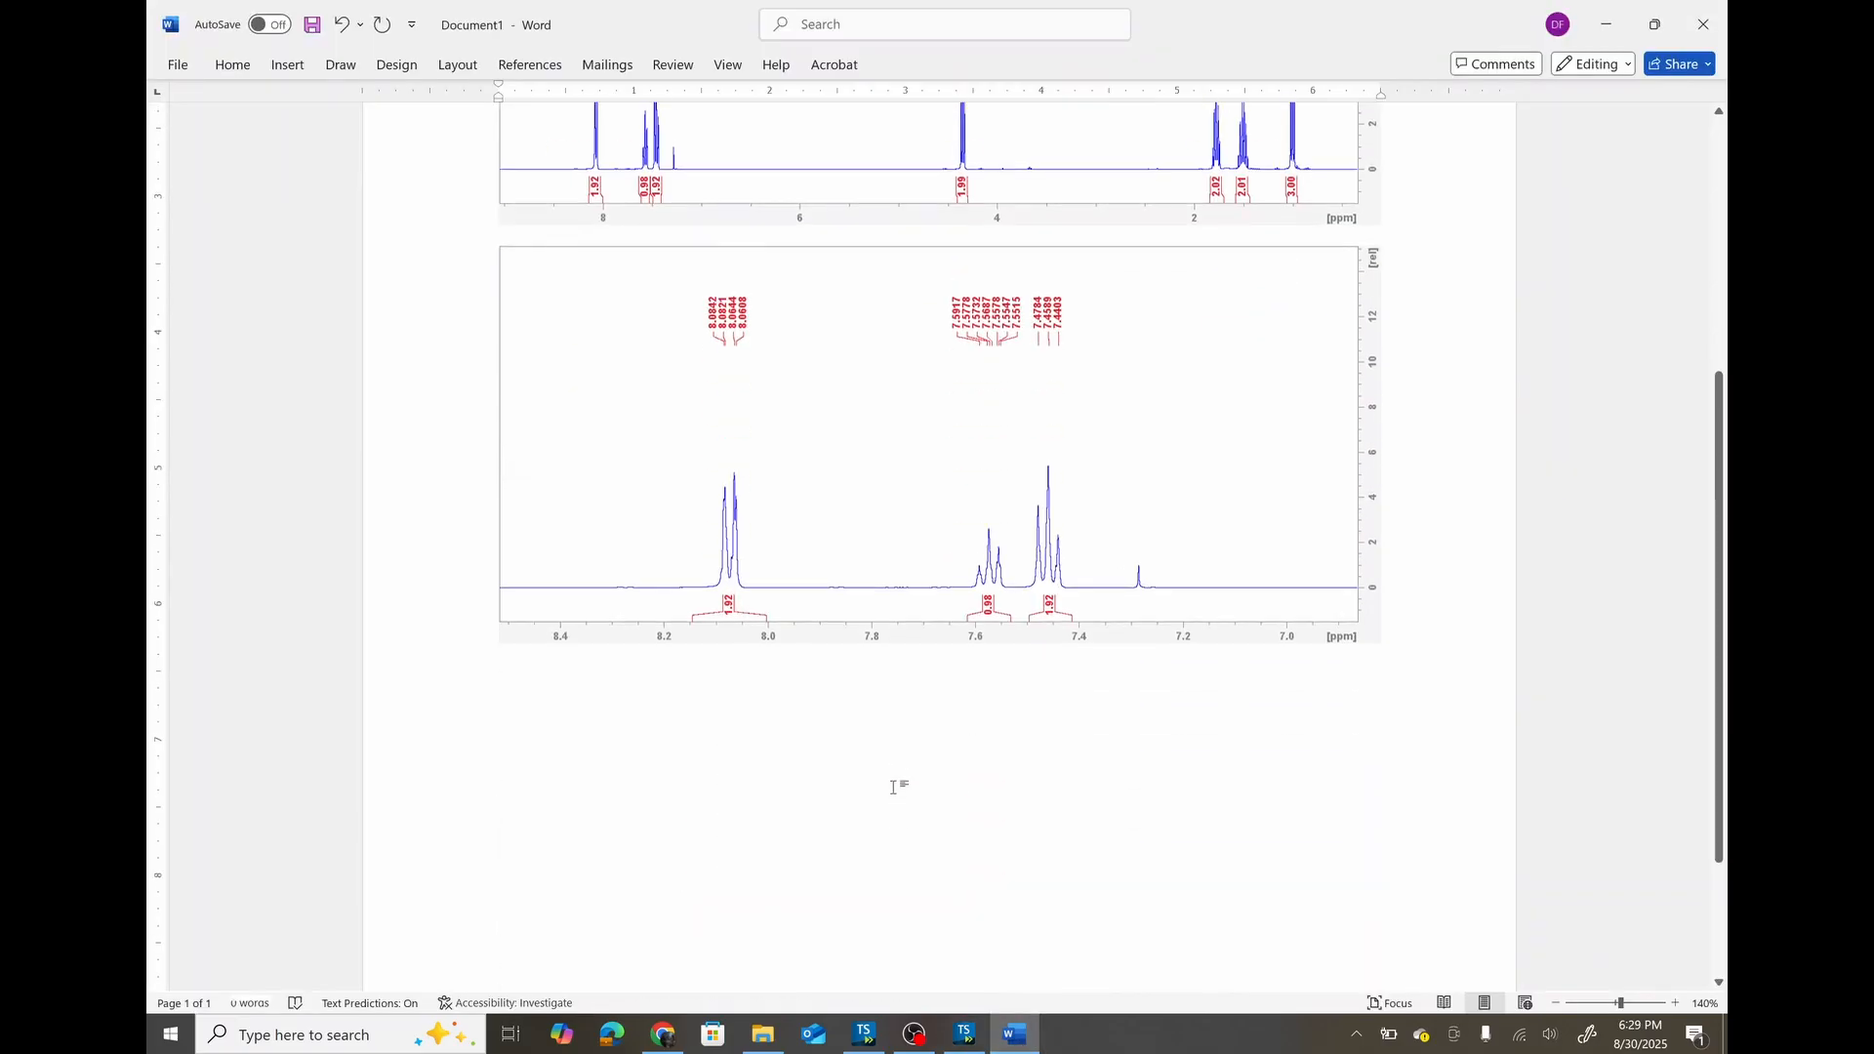
{"action": "right_click", "coordinate": [538, 279]}
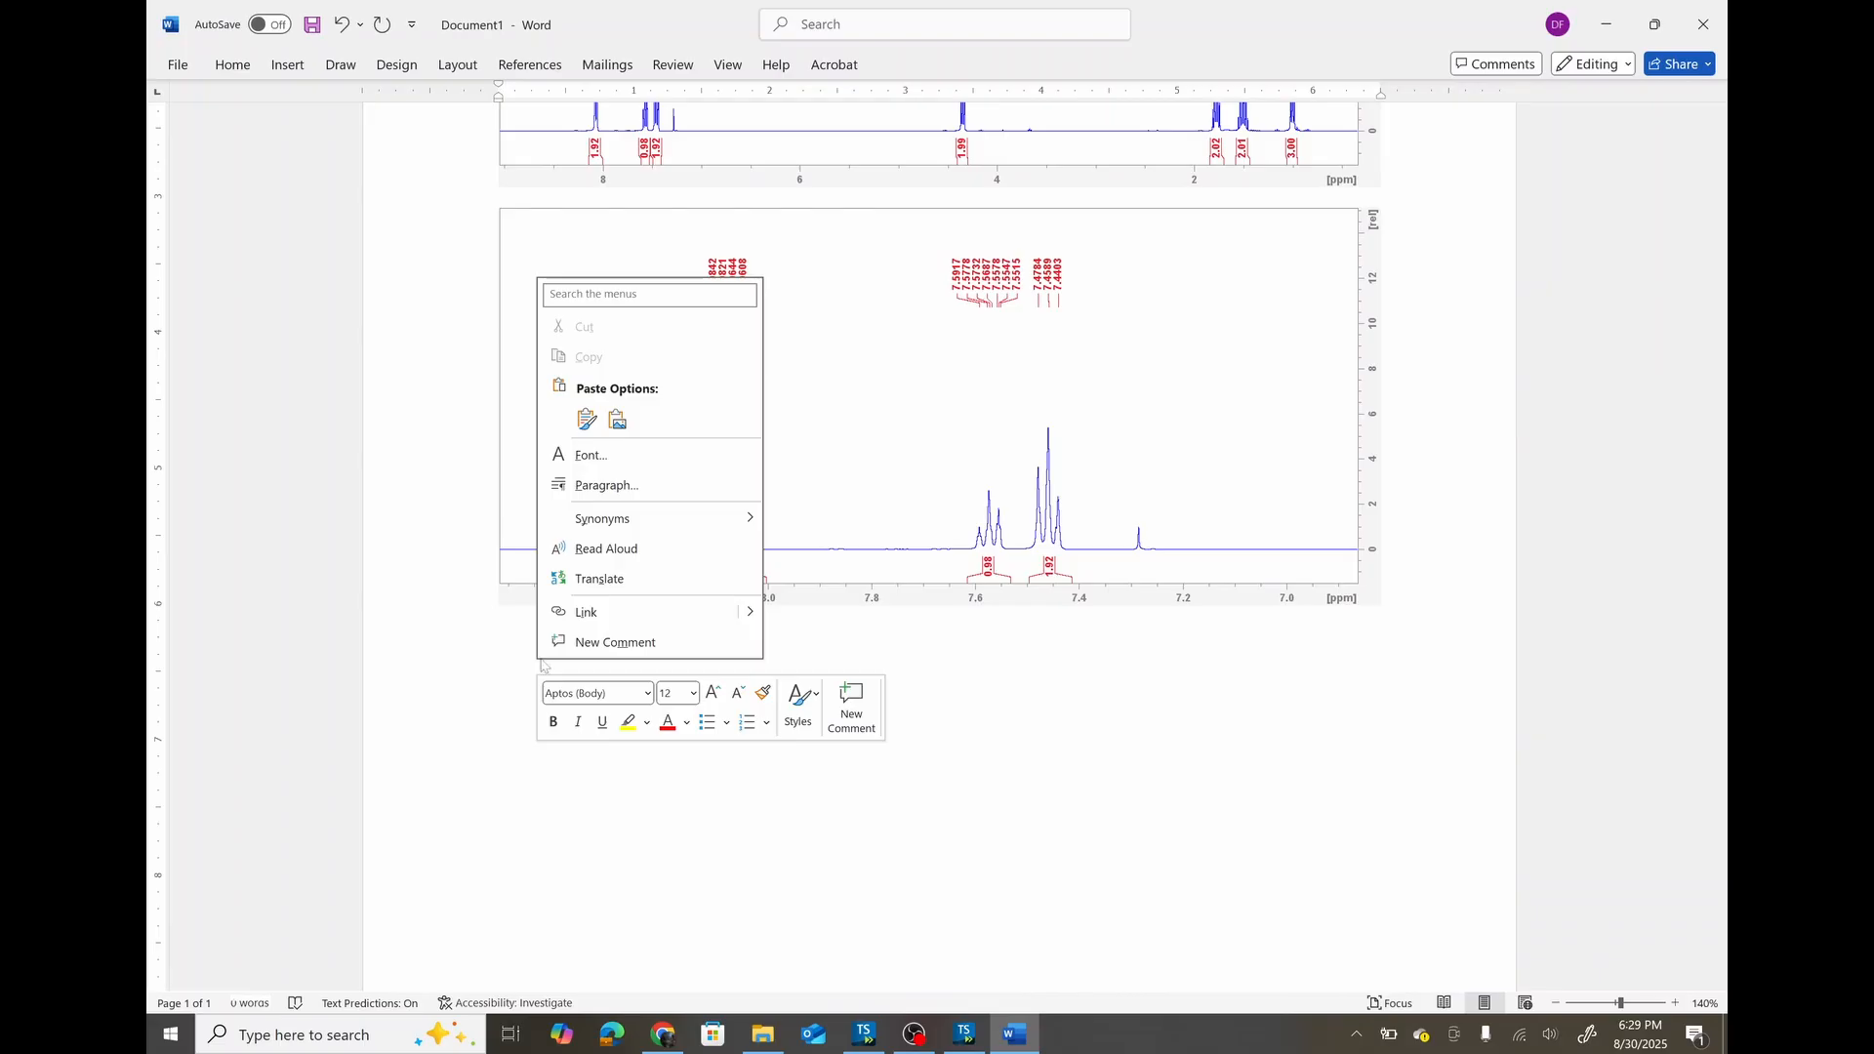
{"action": "left_click", "coordinate": [587, 419]}
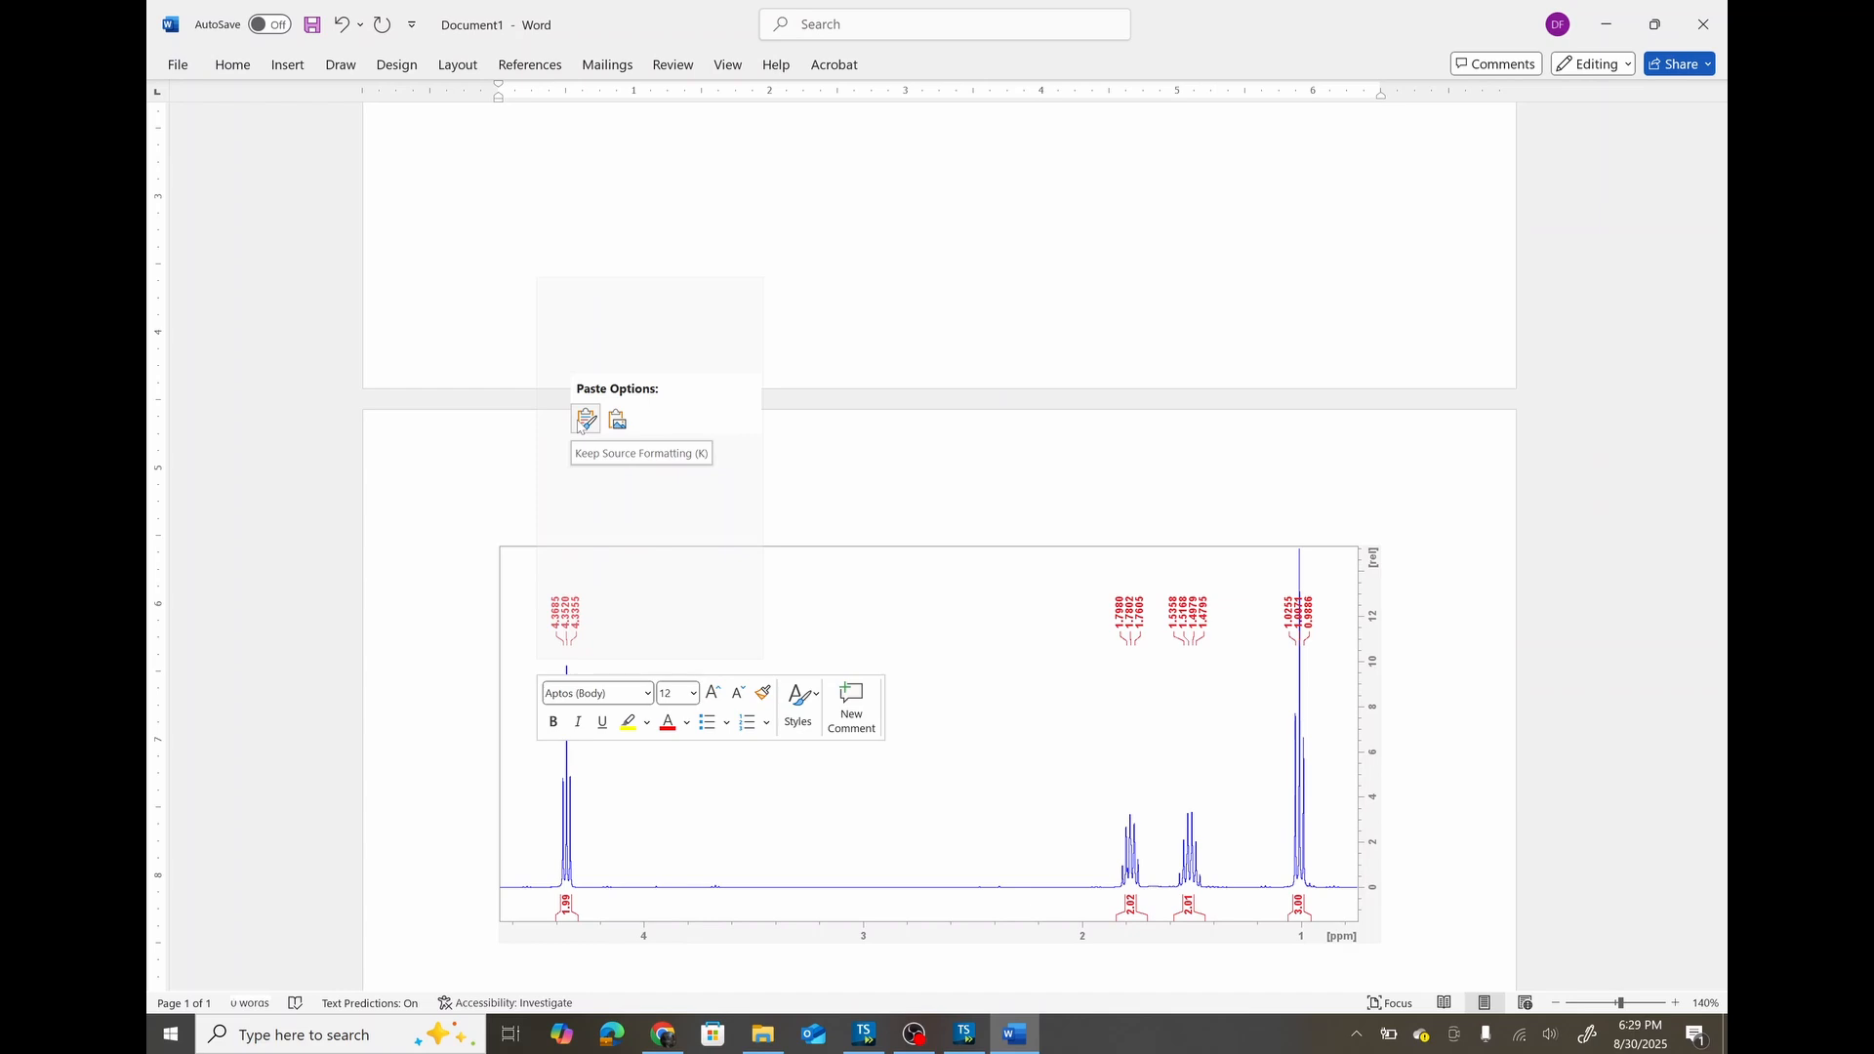
{"action": "left_click", "coordinate": [586, 420]}
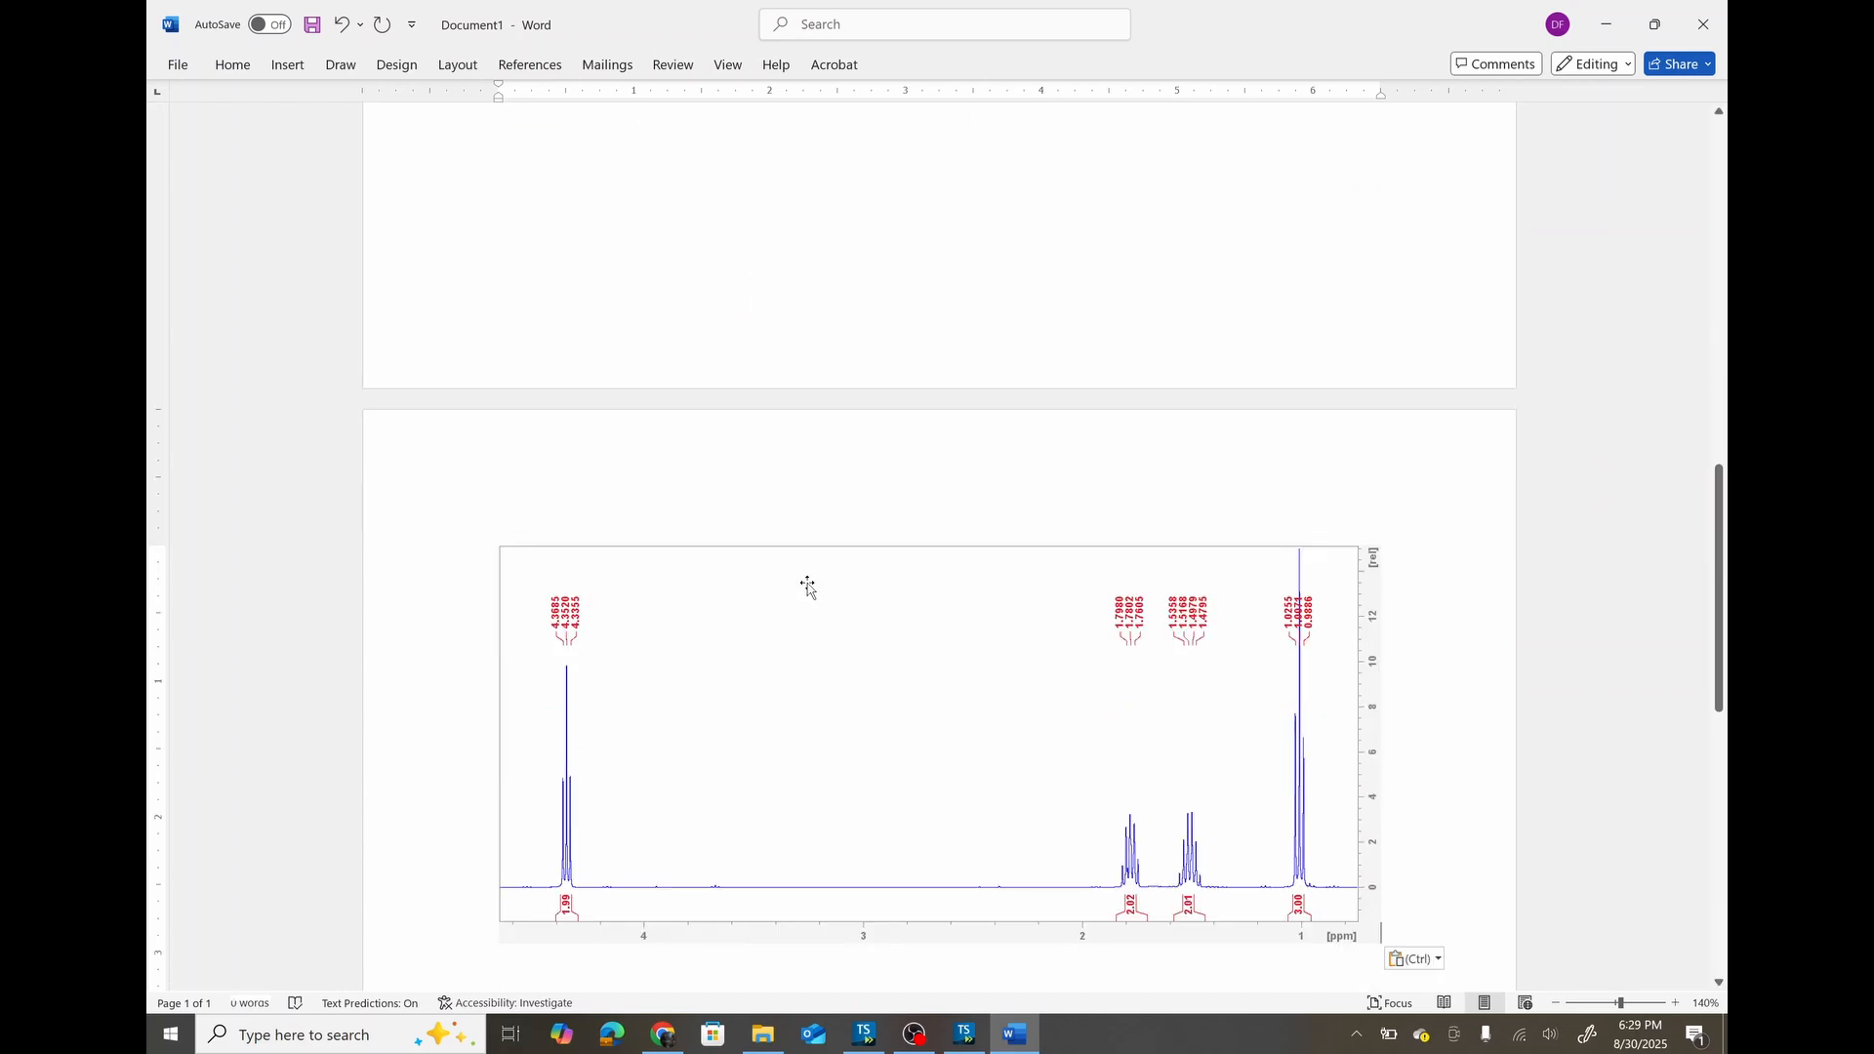
Review the full spectrum and the two expanded regions pasted across the Word document.
{"action": "scroll", "coordinate": [808, 585], "scroll_direction": "down", "scroll_amount": 3}
{"action": "scroll", "coordinate": [809, 585], "scroll_direction": "up", "scroll_amount": 9}
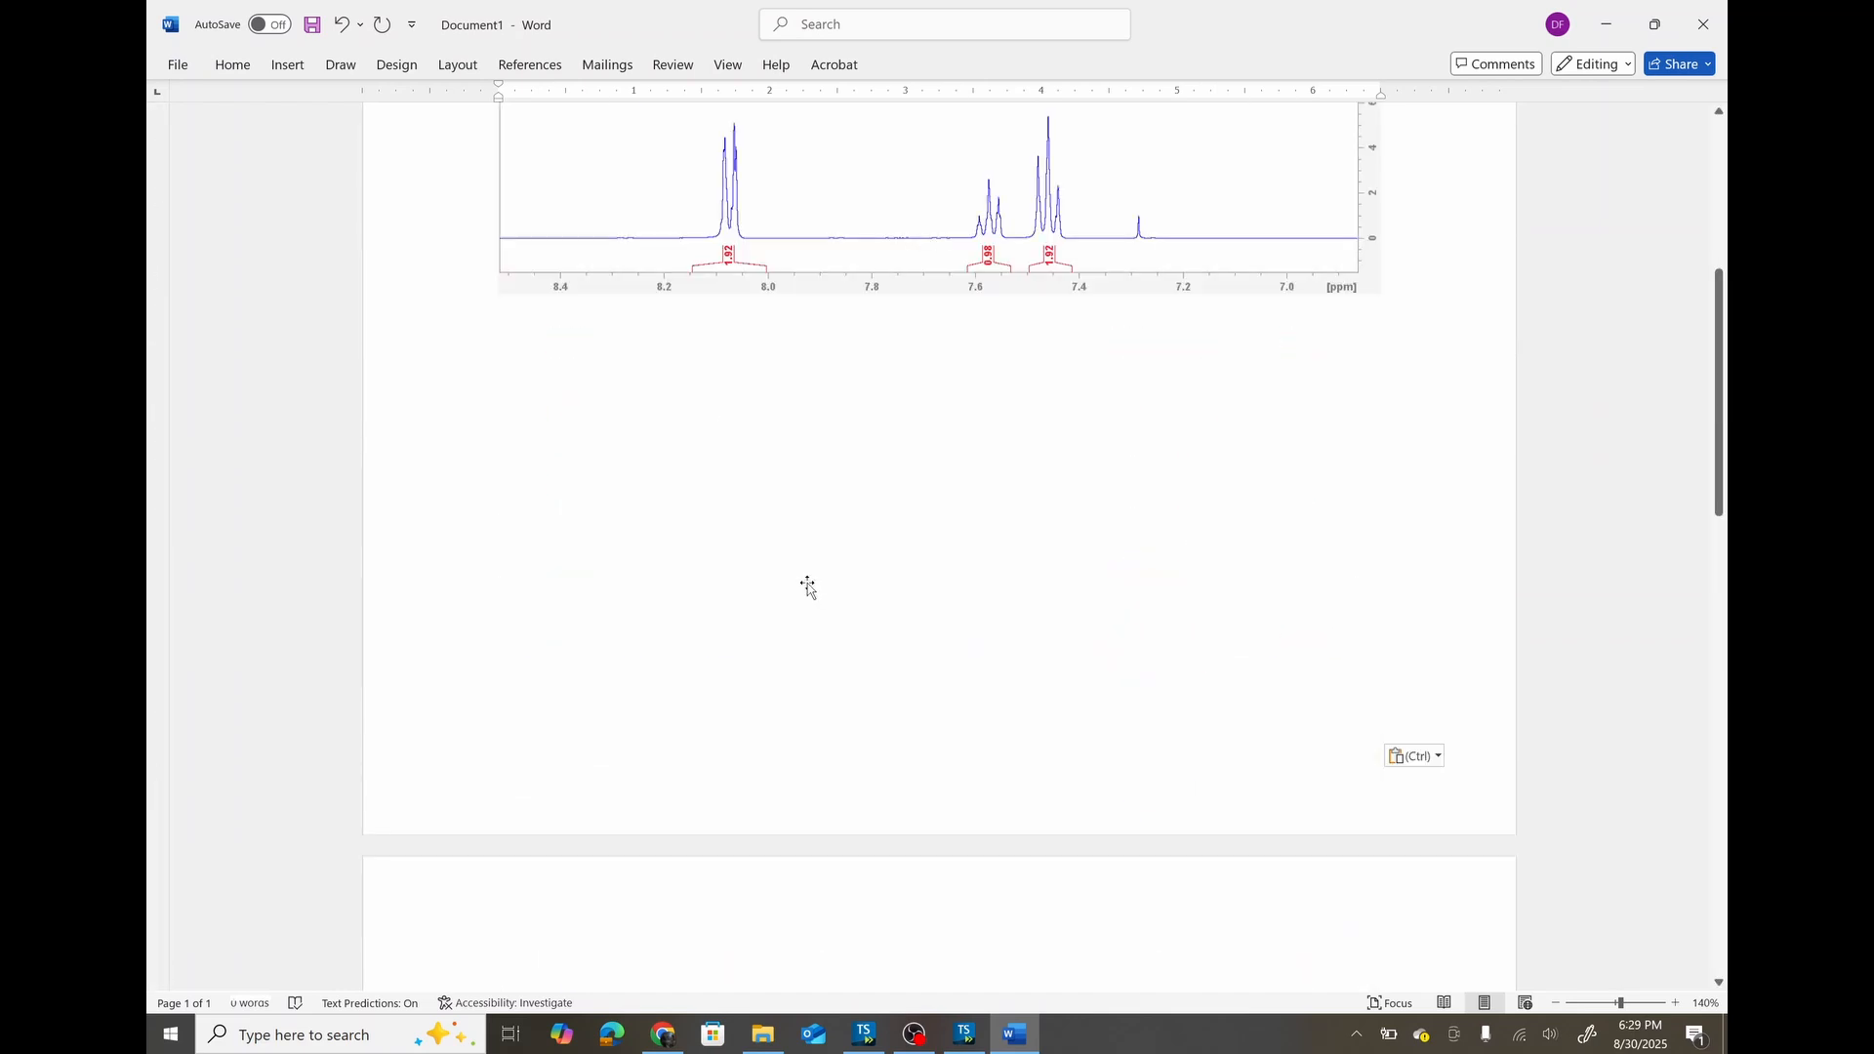
{"action": "scroll", "coordinate": [808, 586], "scroll_direction": "up", "scroll_amount": 8}
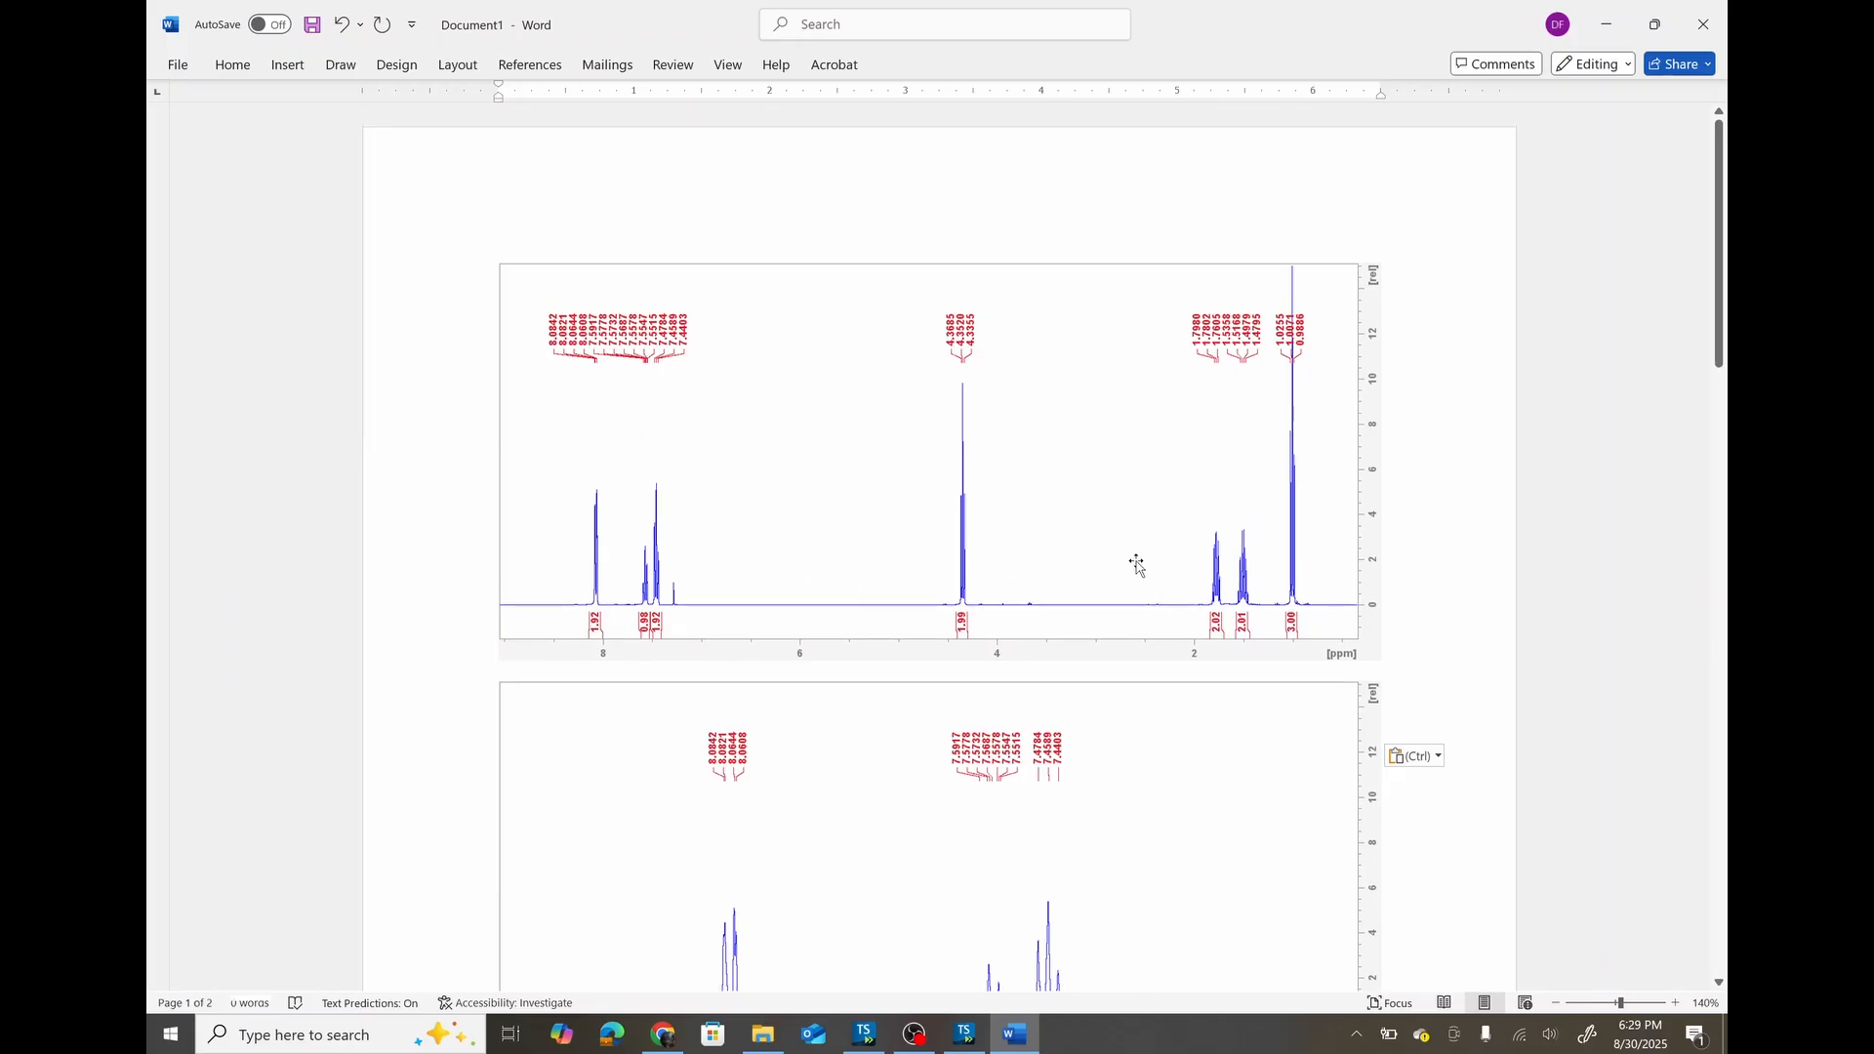
{"action": "scroll", "coordinate": [1098, 430], "scroll_direction": "down", "scroll_amount": 2}
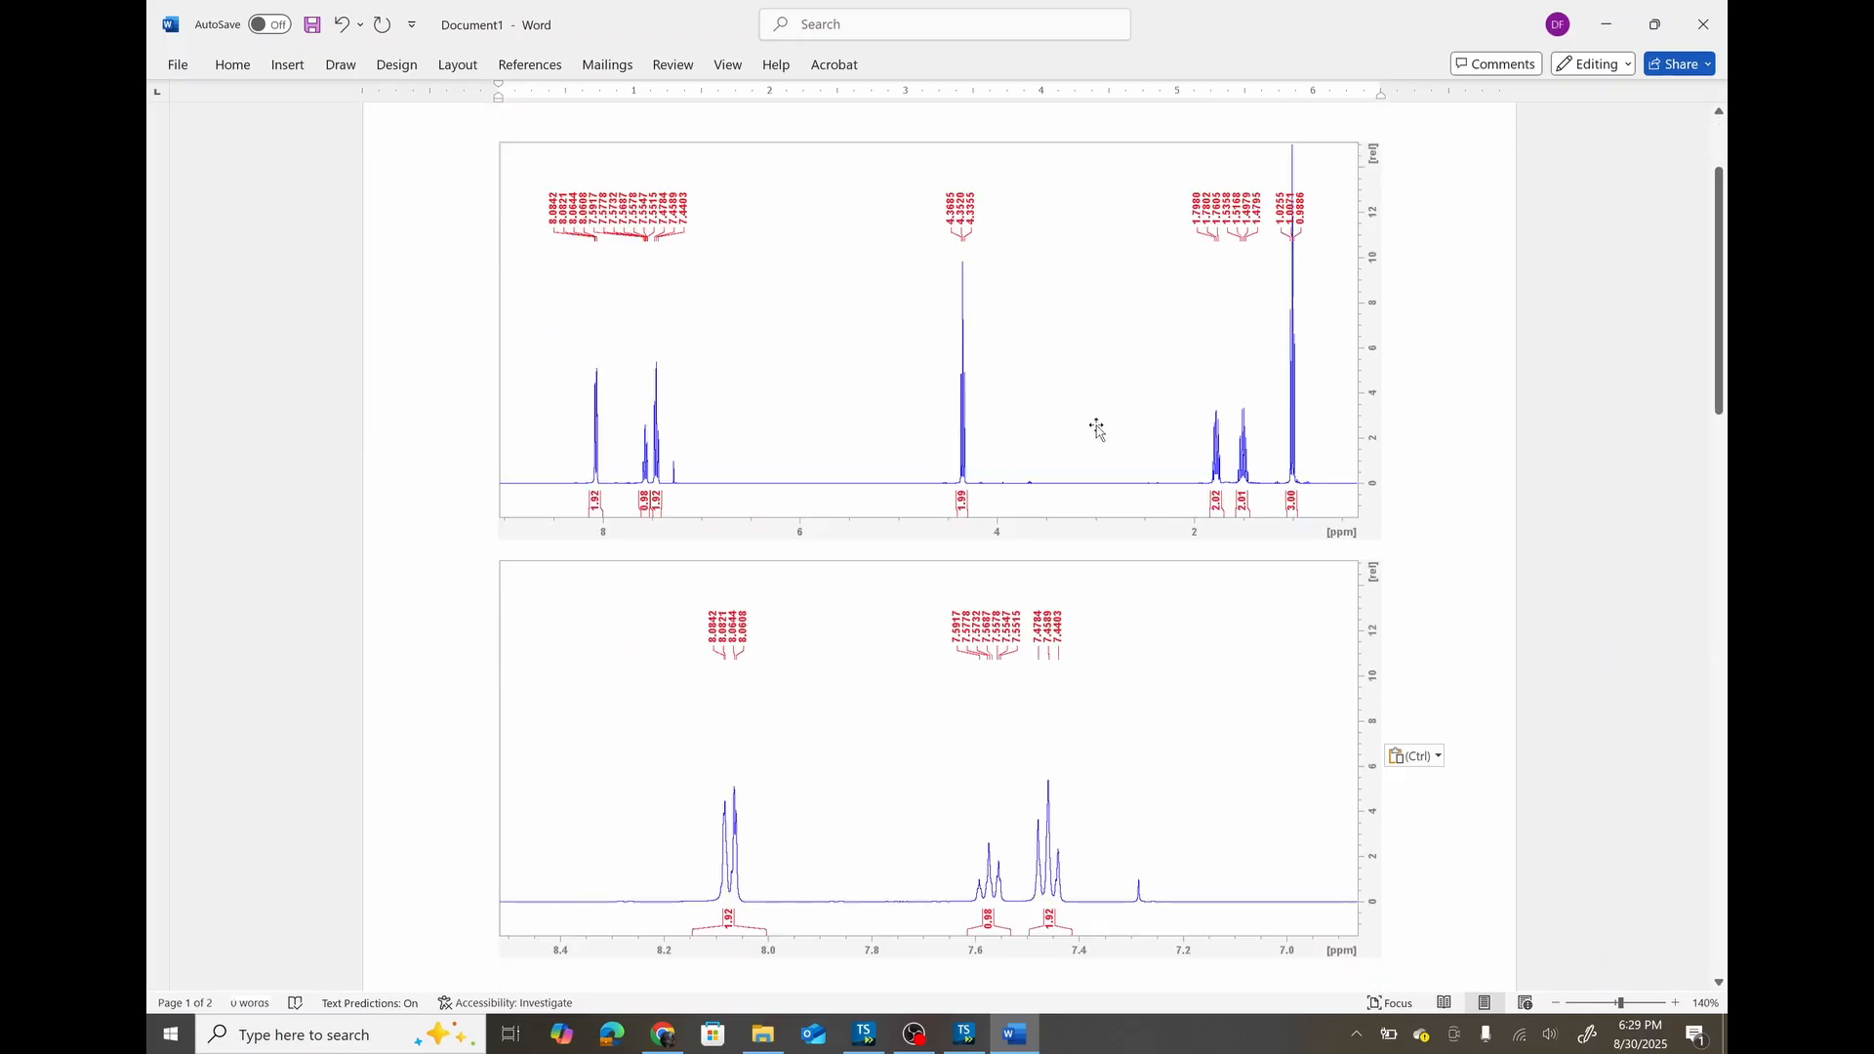
{"action": "scroll", "coordinate": [1097, 427], "scroll_direction": "down", "scroll_amount": 3}
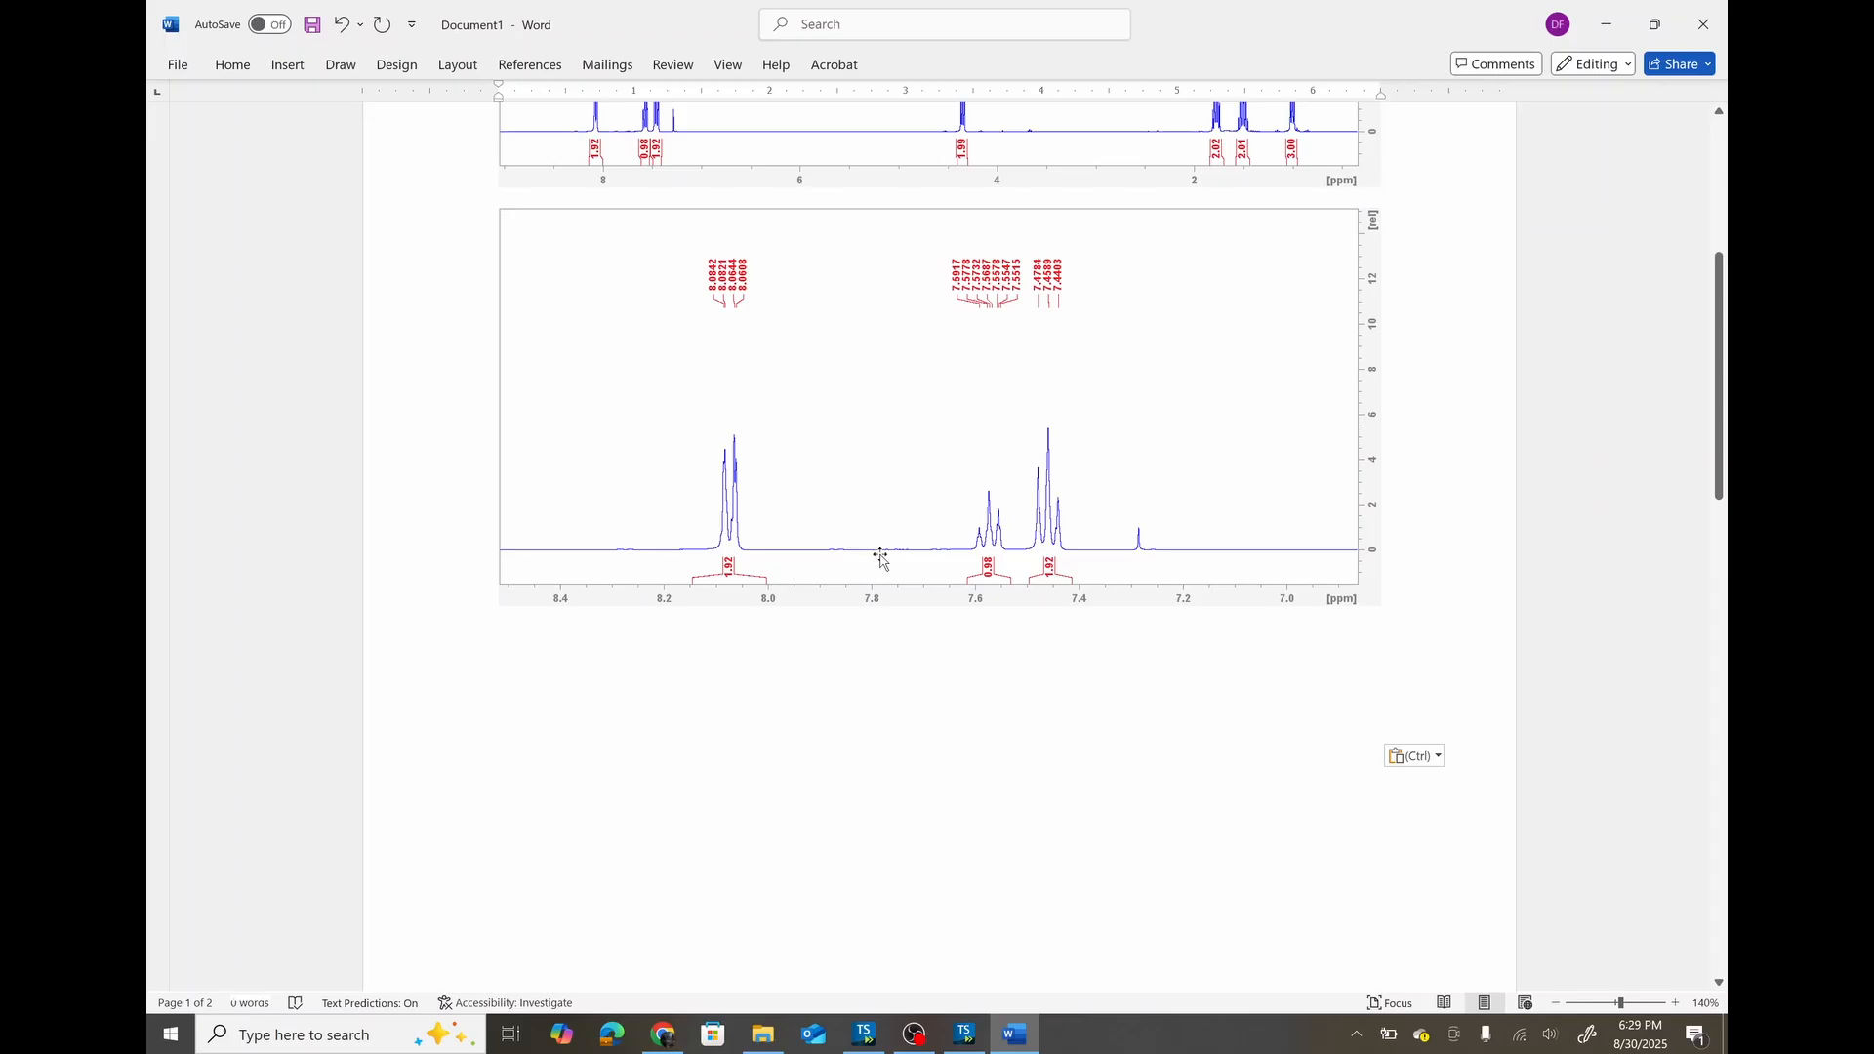
{"action": "scroll", "coordinate": [881, 557], "scroll_direction": "down", "scroll_amount": 8}
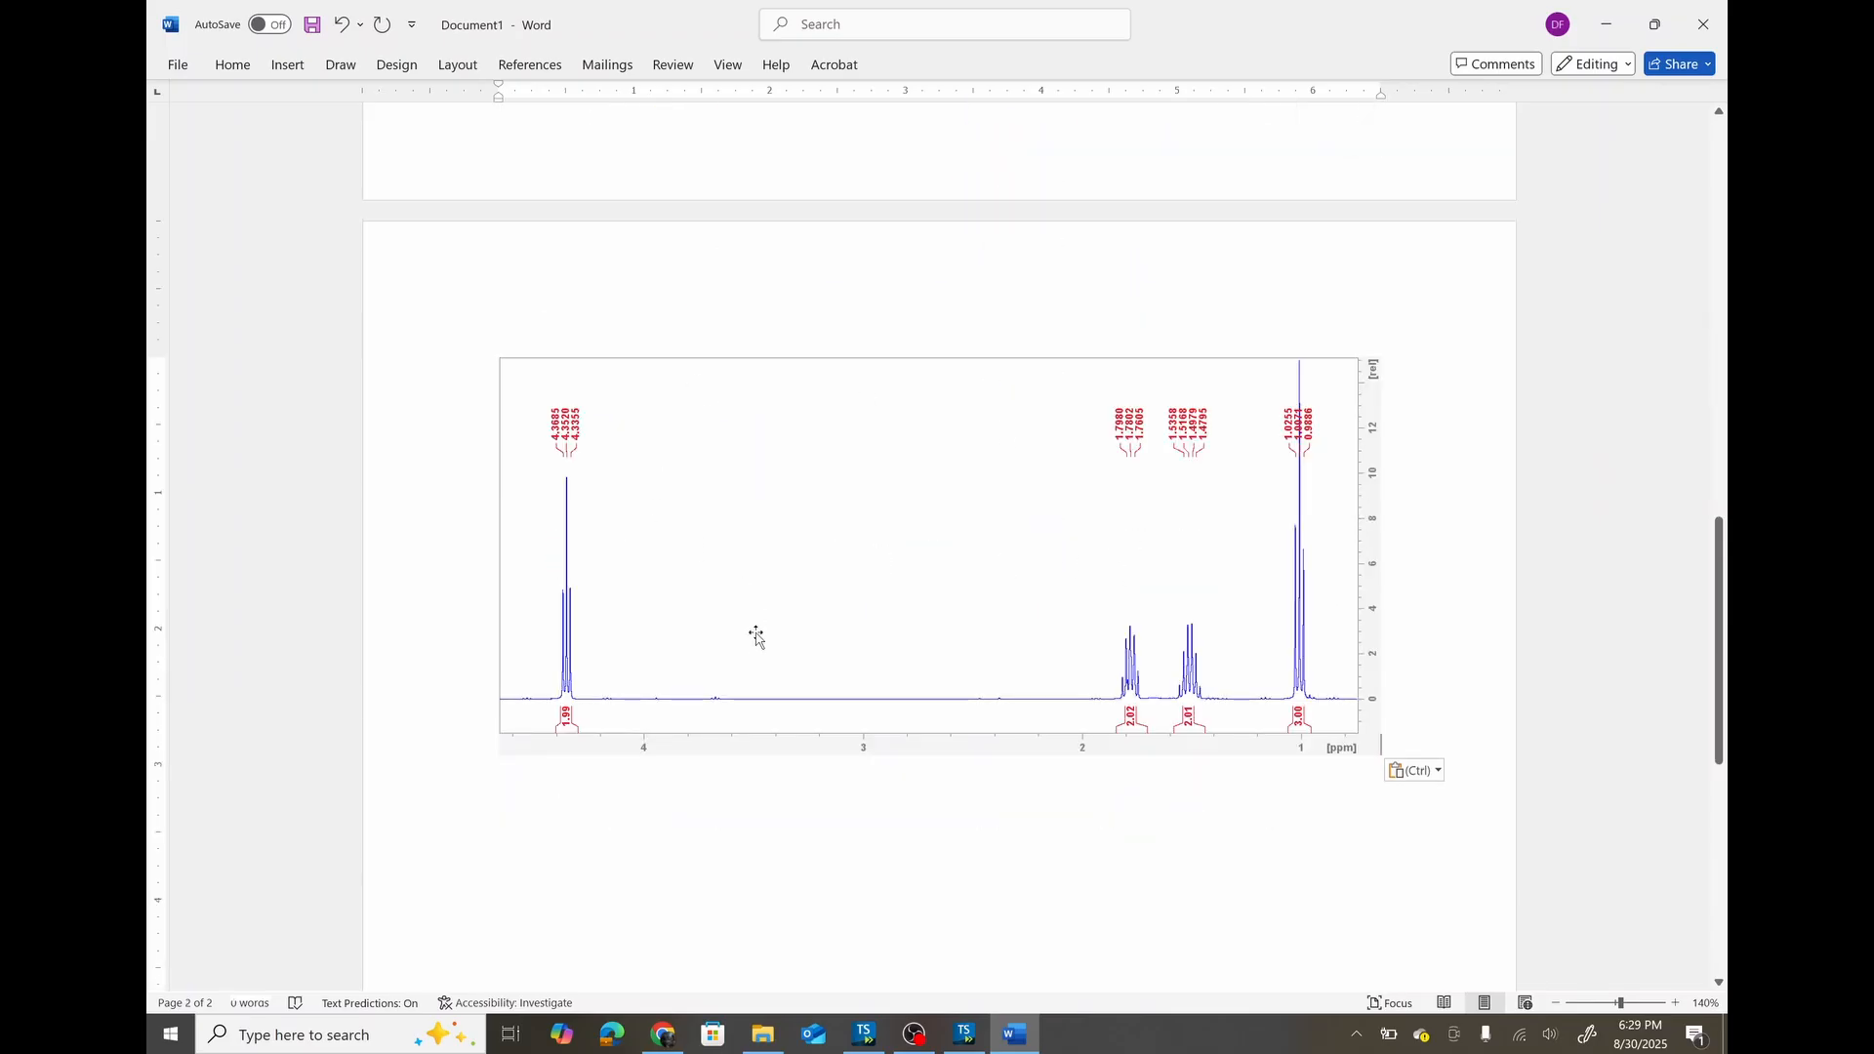
Return to TopSpin, display the region from about 8.52 to 0.49 ppm, and shift its baseline up above the integral labels.
{"action": "left_click", "coordinate": [963, 1036]}
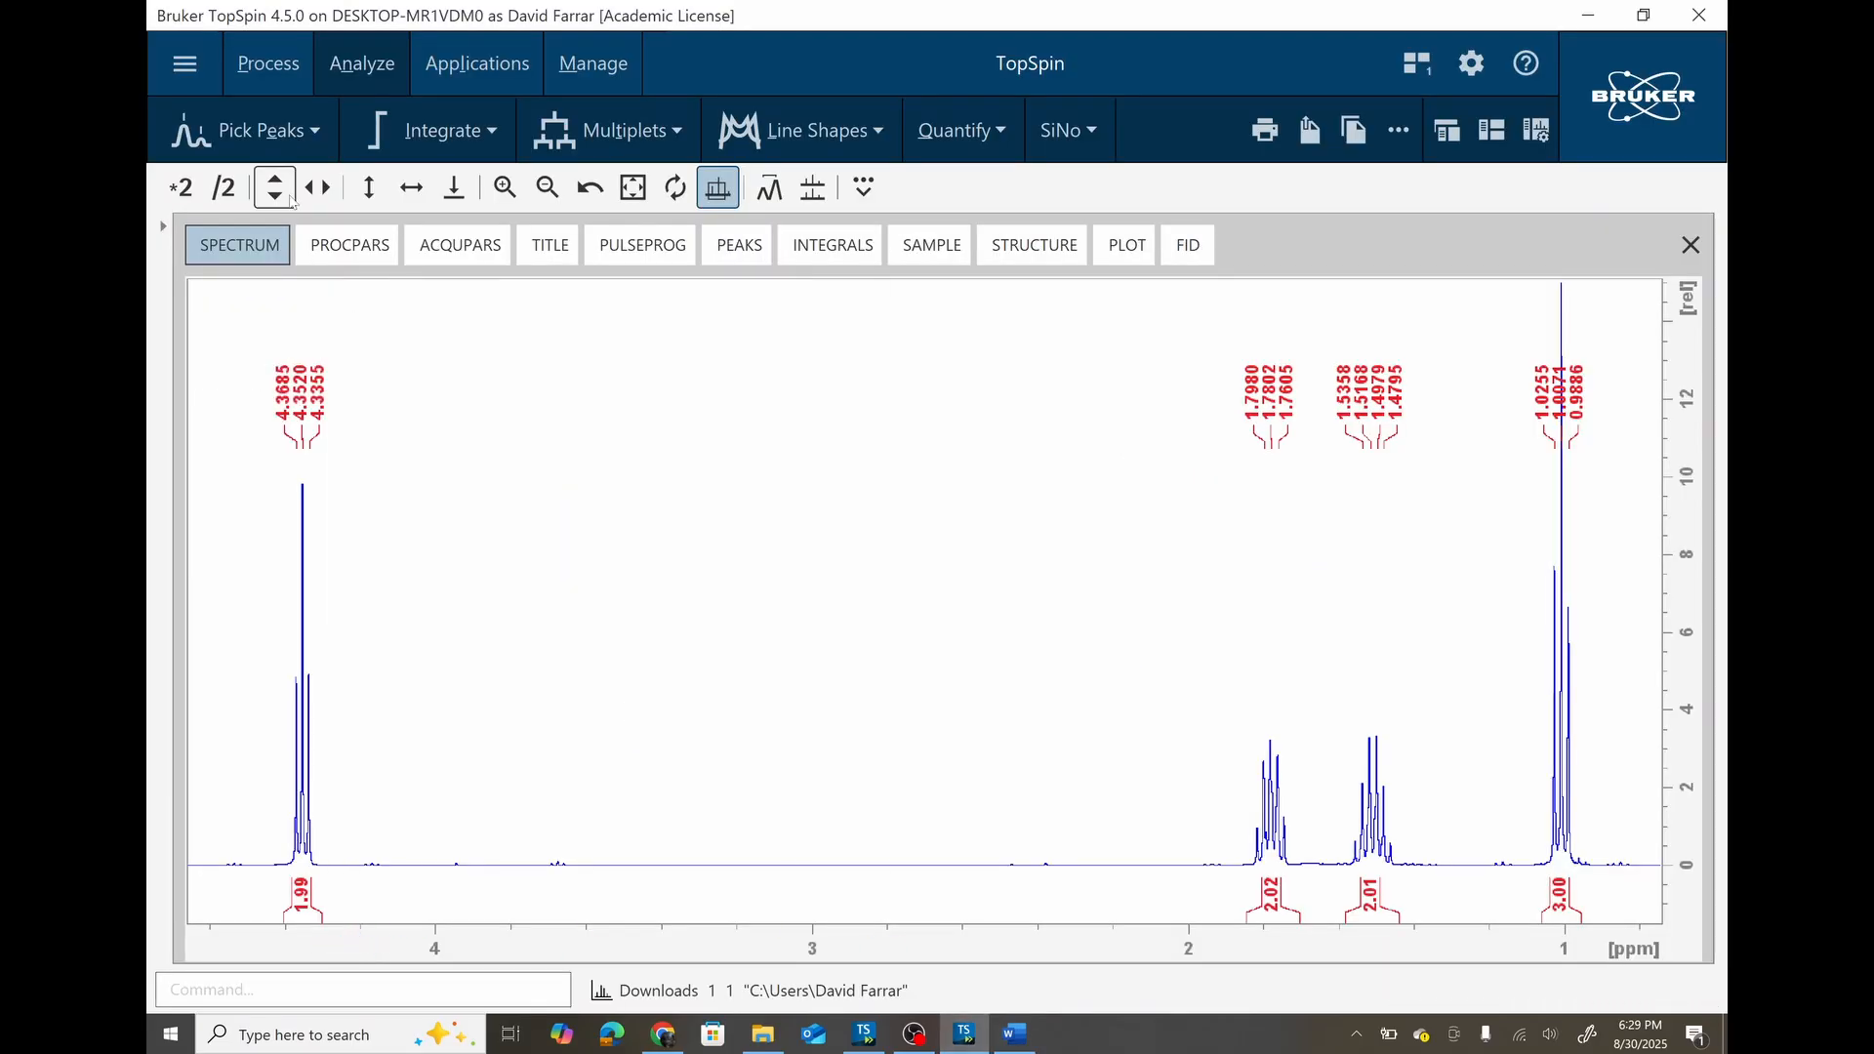
{"action": "left_click", "coordinate": [633, 188]}
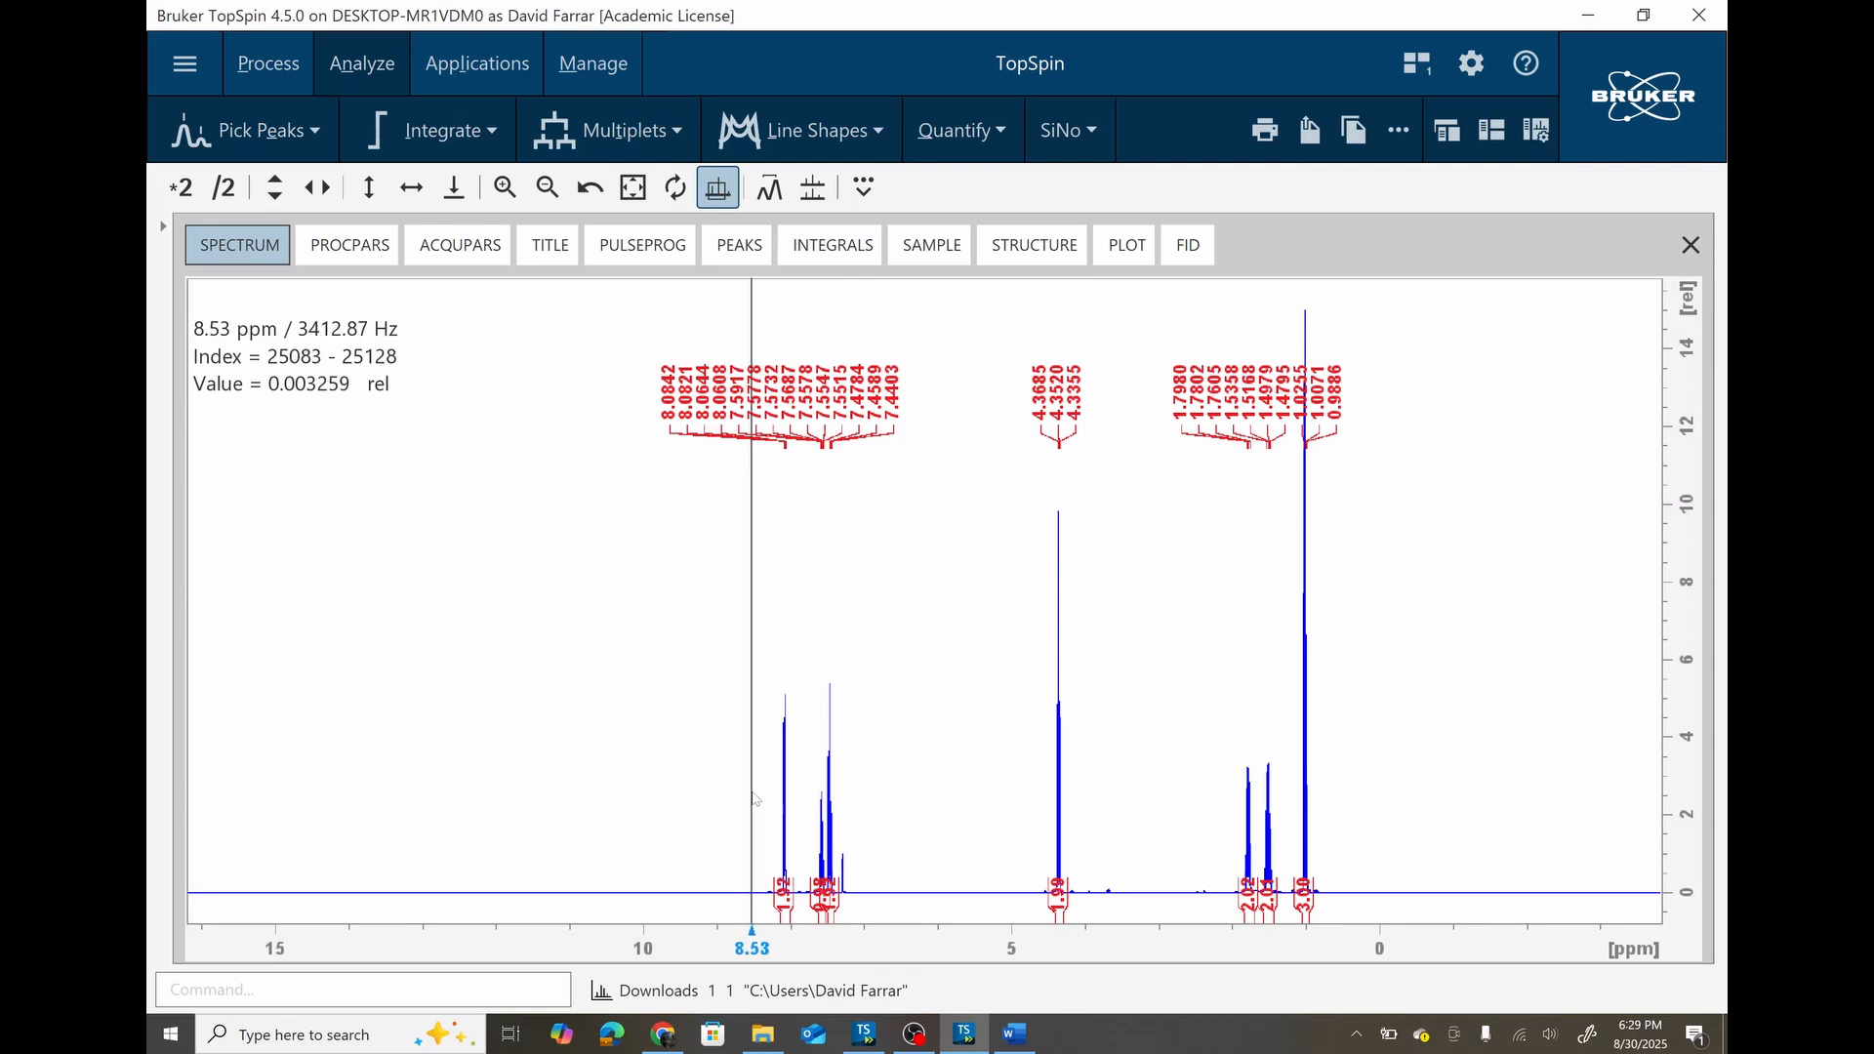
{"action": "left_click_drag", "start_coordinate": [756, 799], "coordinate": [1347, 790]}
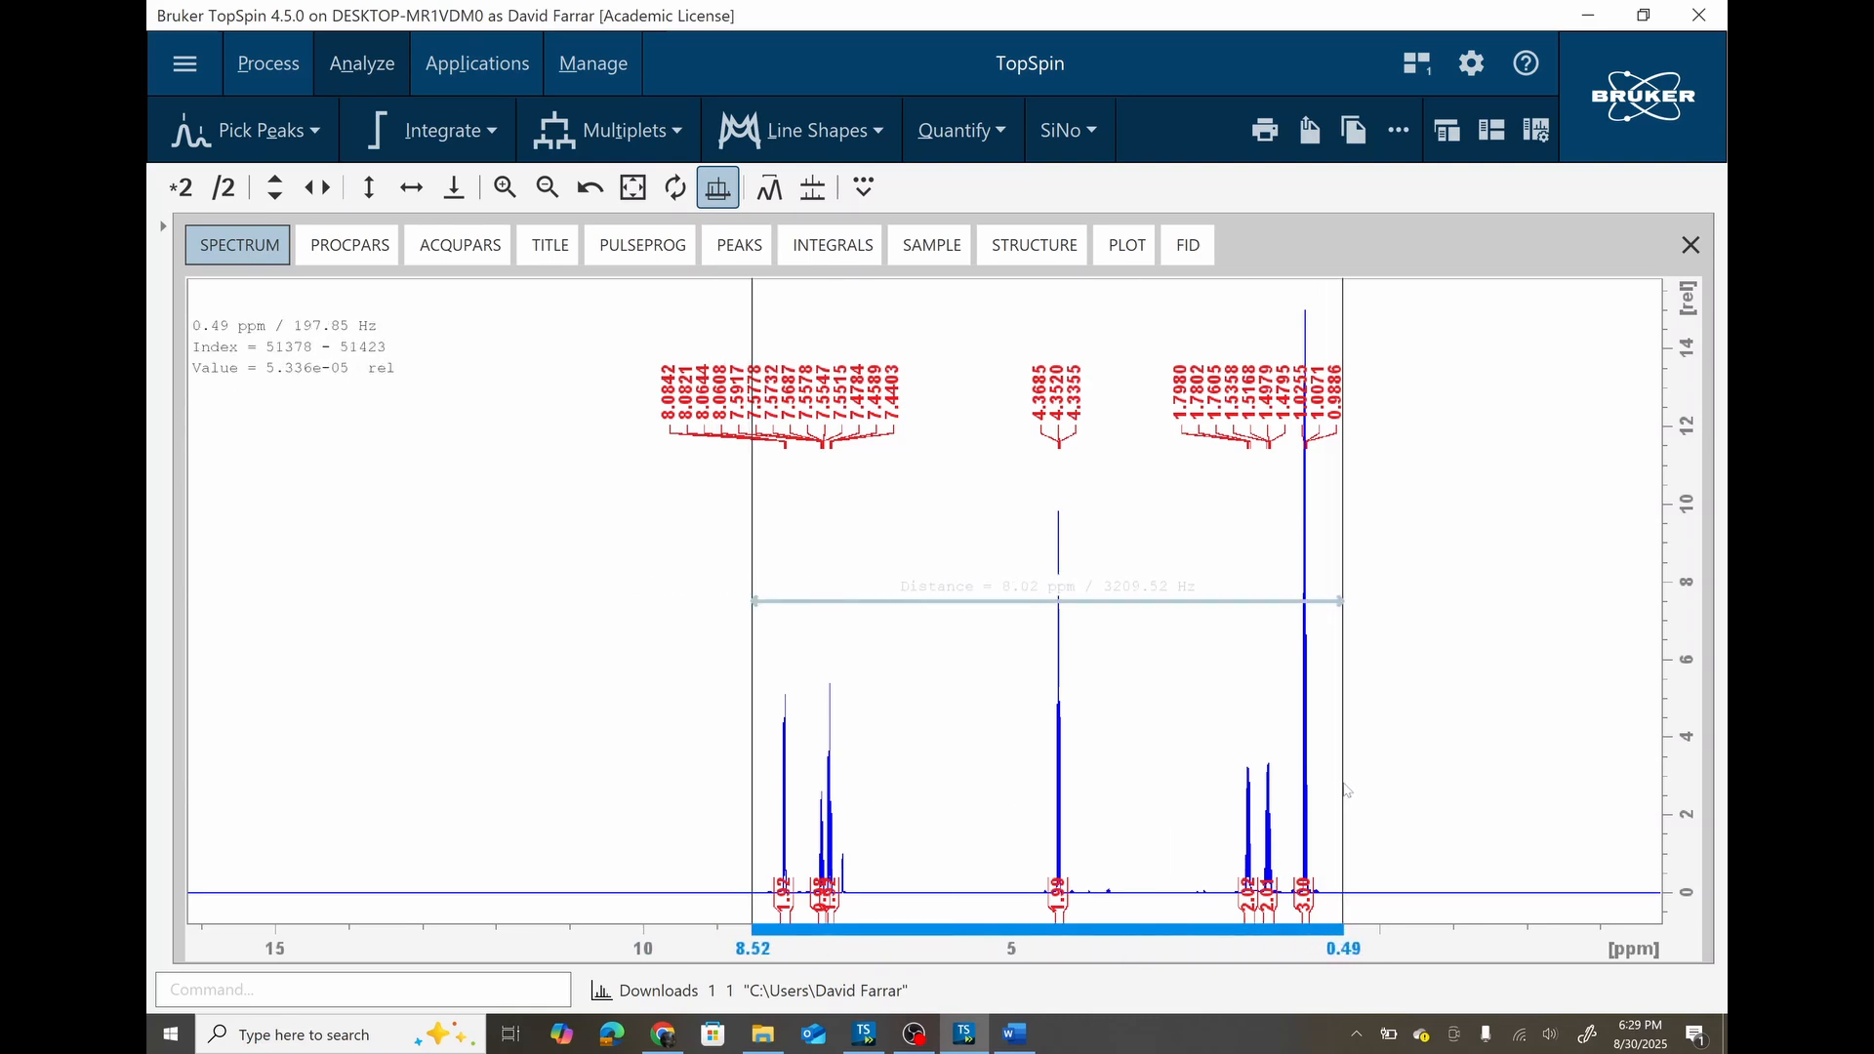
{"action": "left_click_drag", "start_coordinate": [1347, 790], "coordinate": [1346, 791]}
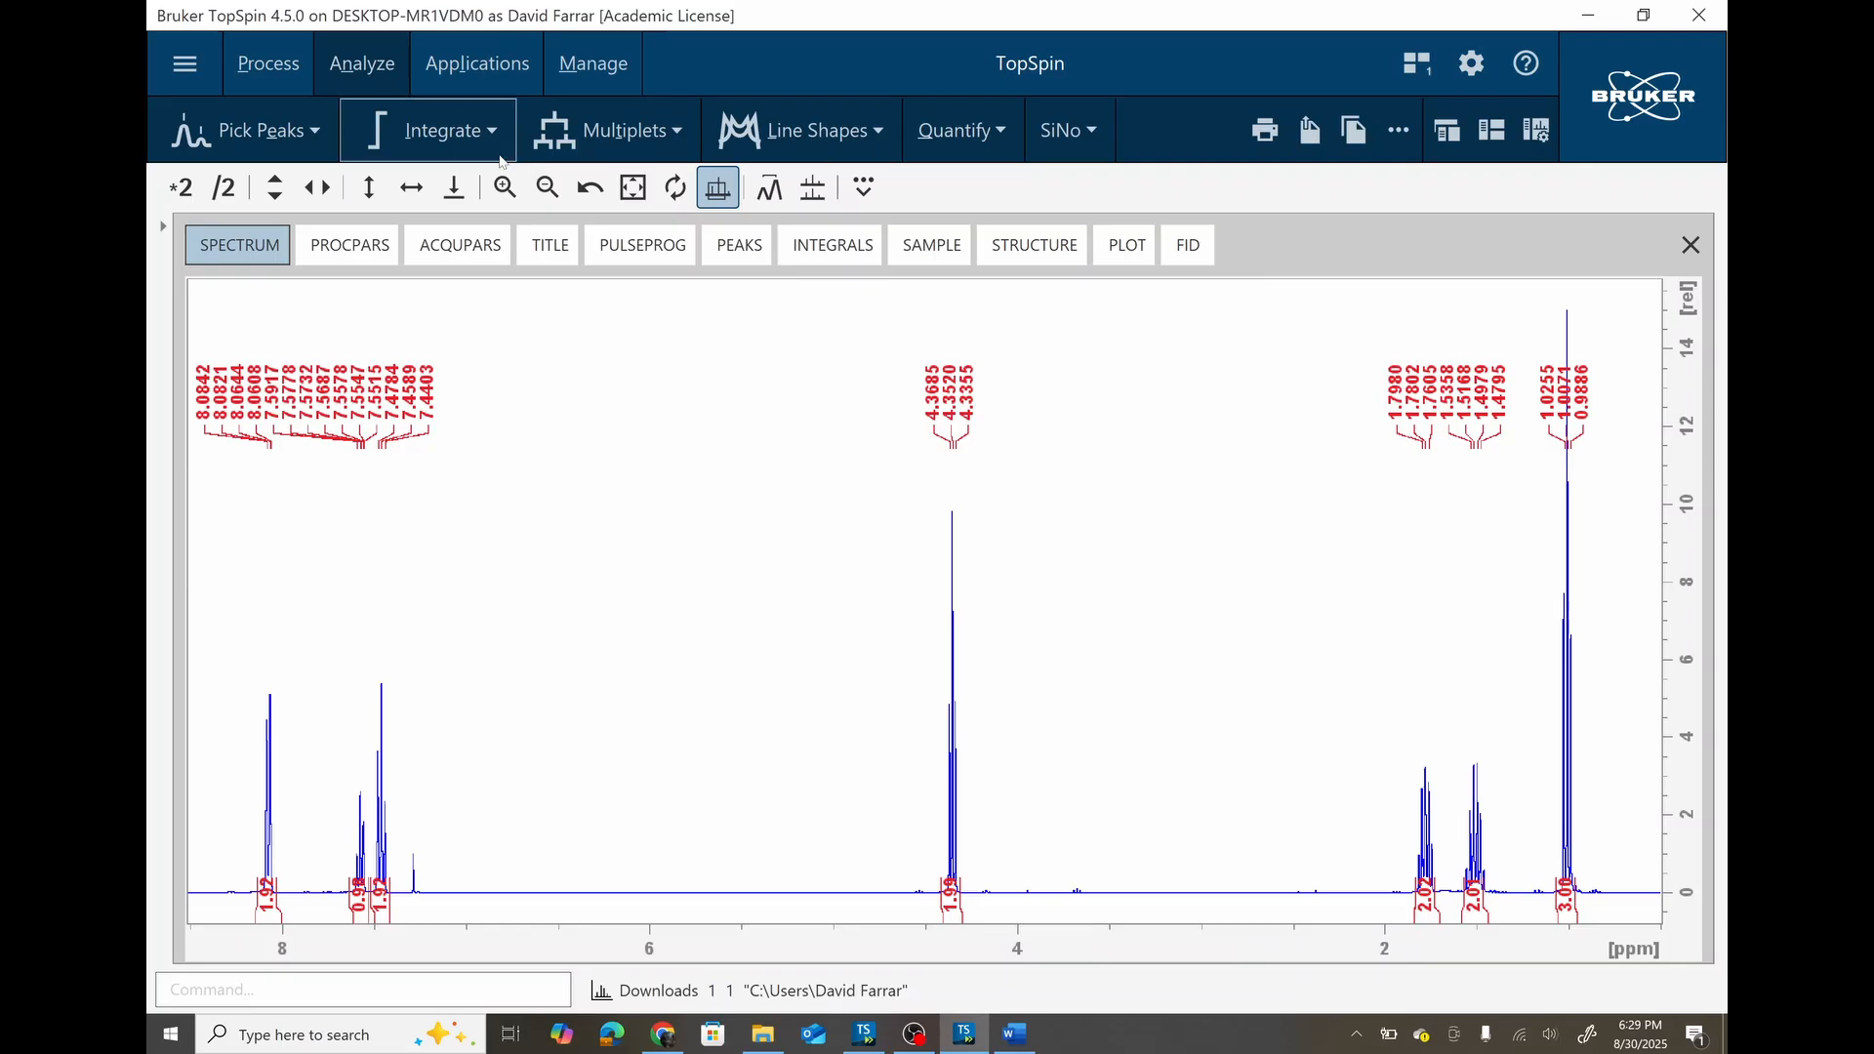
{"action": "left_click", "coordinate": [370, 188]}
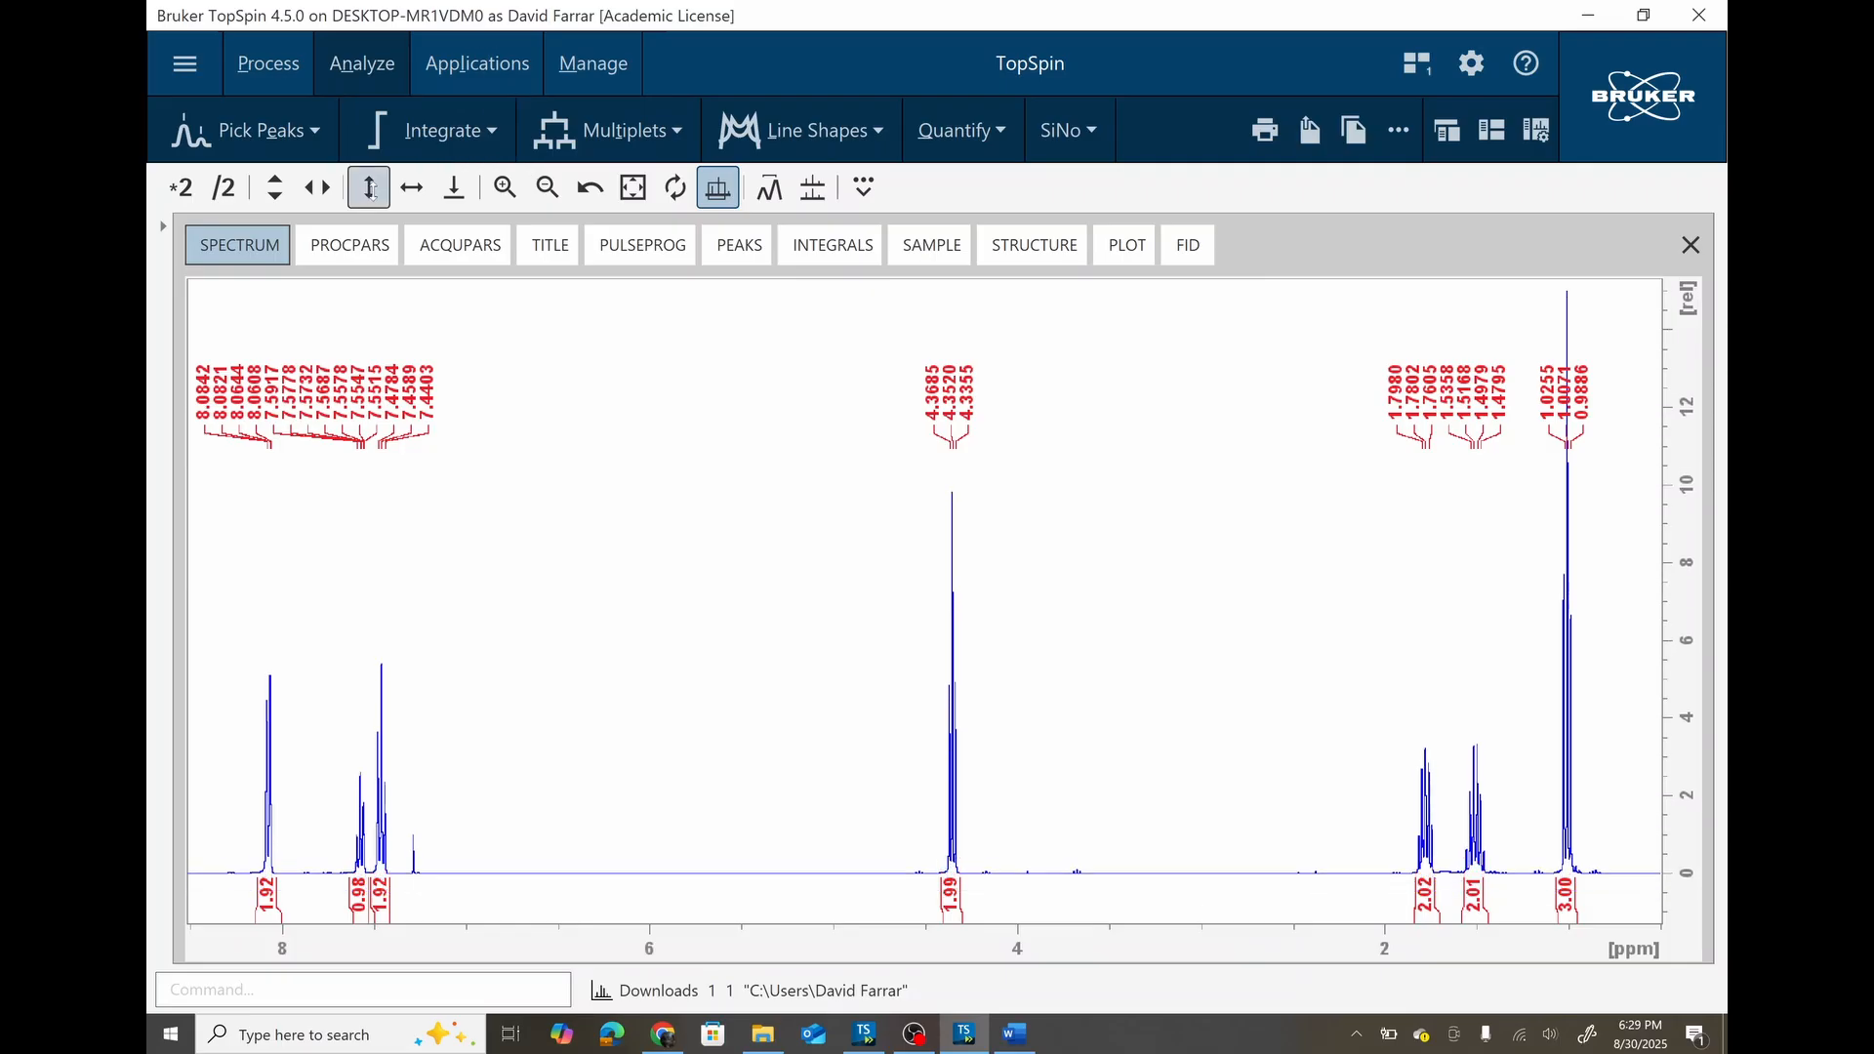